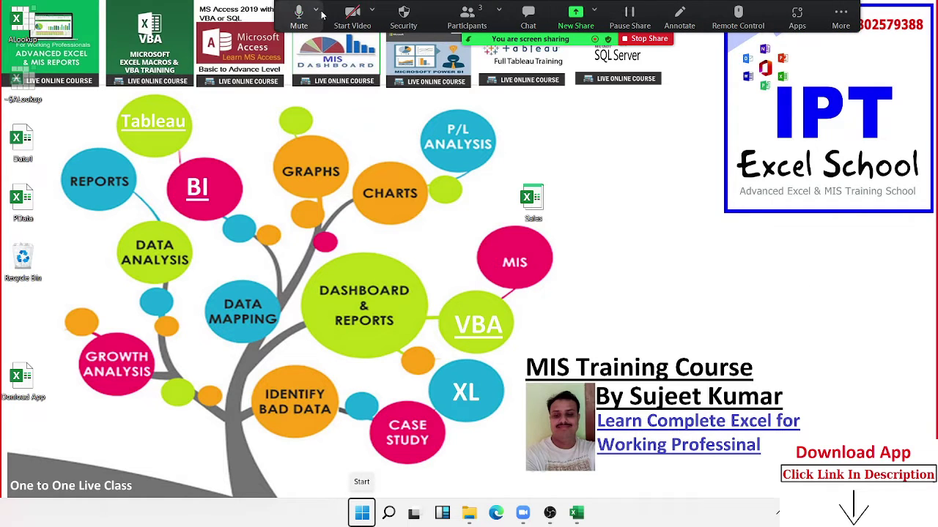
Mute the meeting microphone, check the participants list, then unmute
click(294, 22)
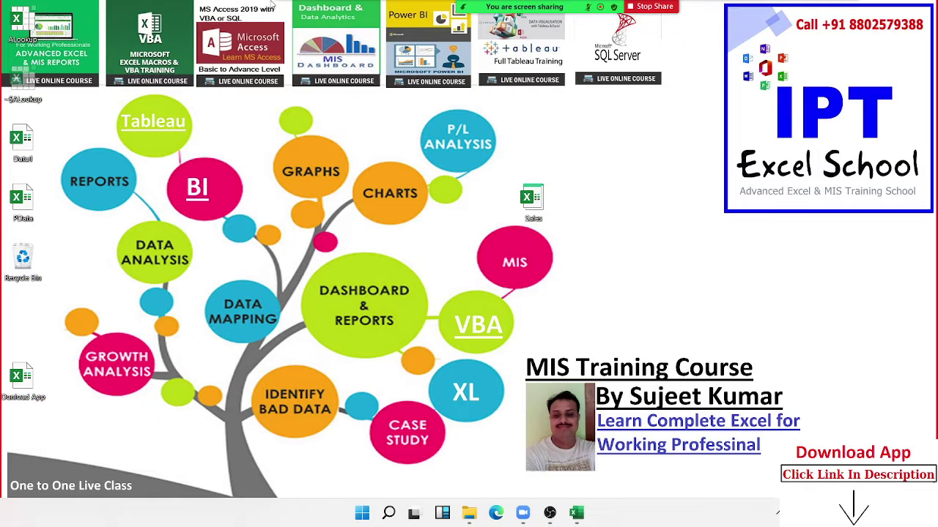
click(490, 22)
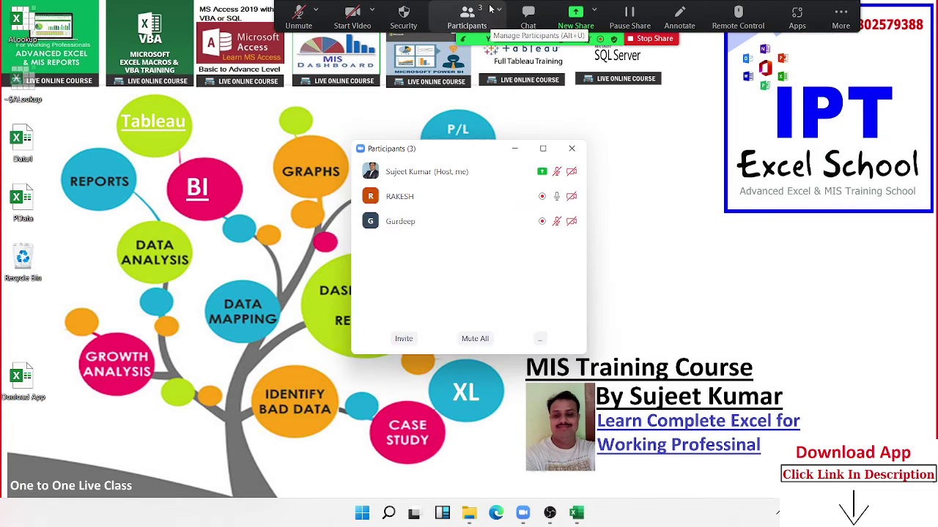
click(571, 149)
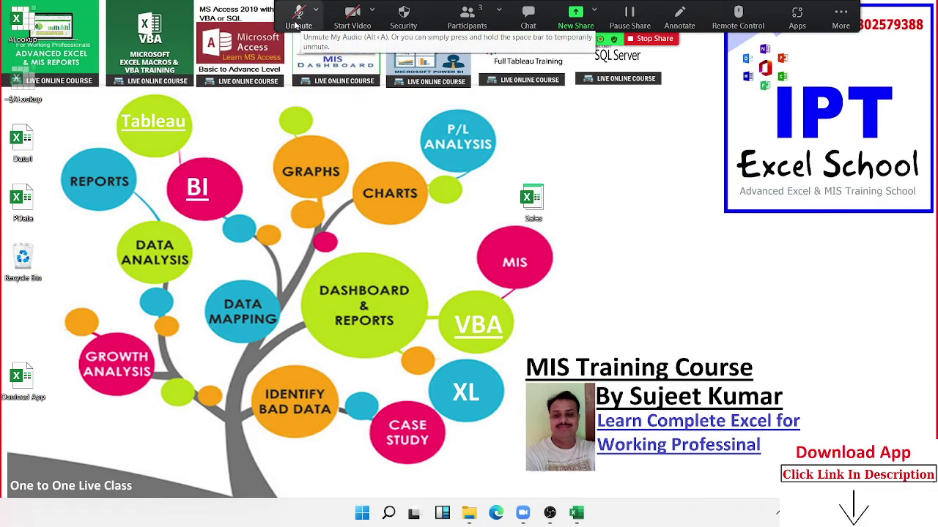
click(296, 22)
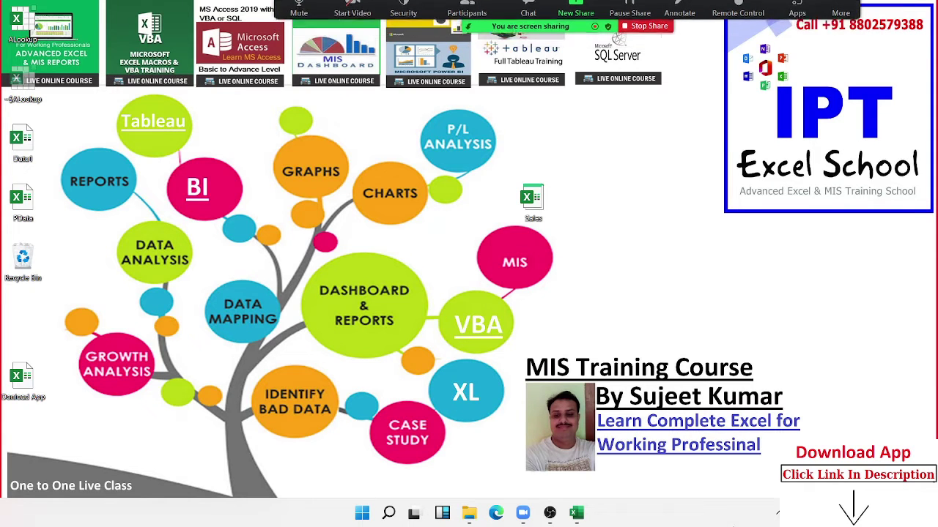
Bring the Excel workbook to the front and zoom in on the sheet
click(575, 515)
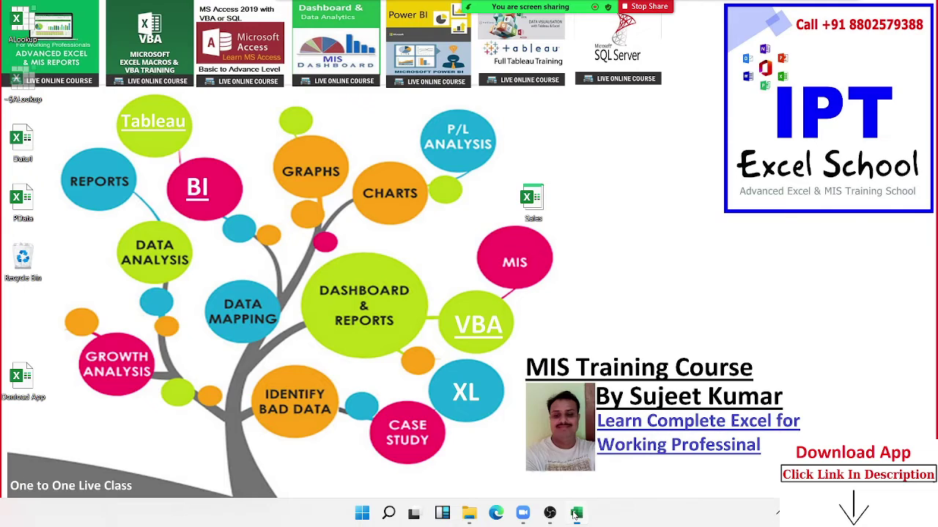
click(191, 200)
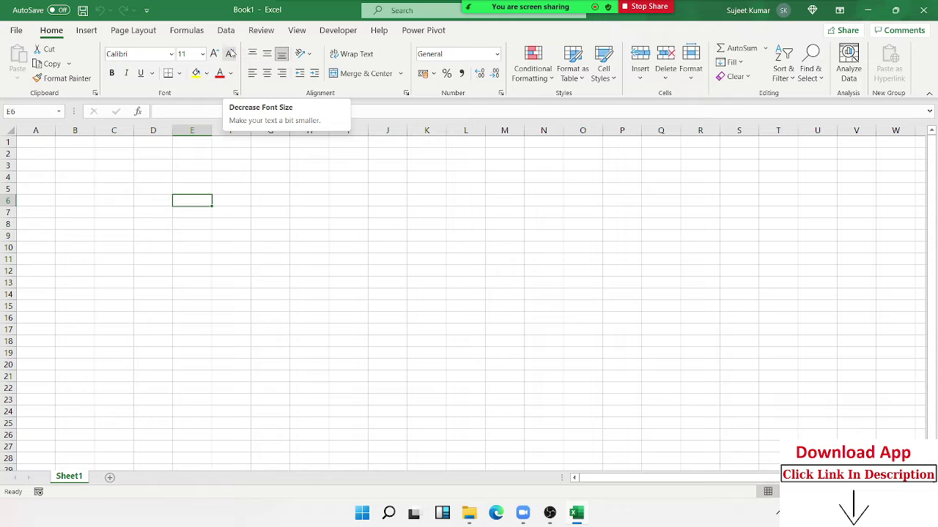
ctrl+scroll(167, 262, up, 5)
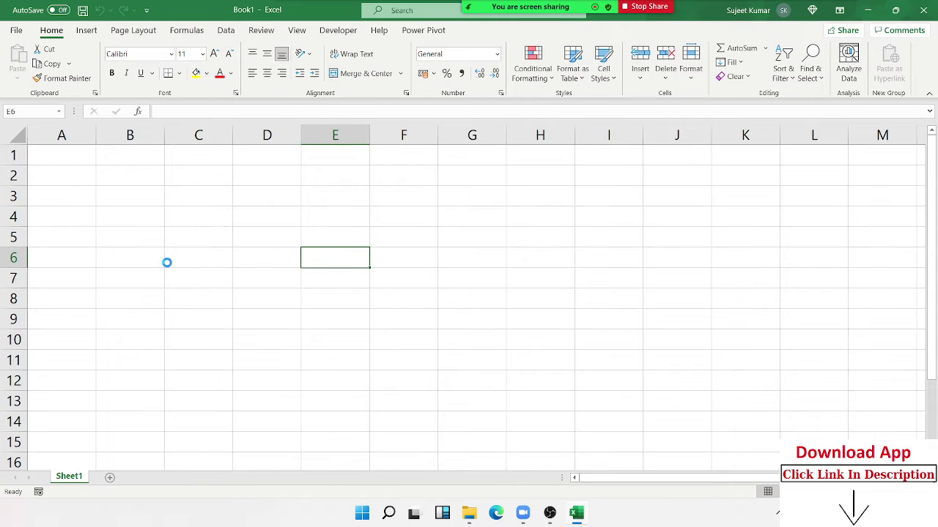
ctrl+scroll(167, 262, up, 2)
ctrl+scroll(167, 262, up, 1)
Browse the File > New template gallery, then return to Book1 and select cell B2
click(16, 30)
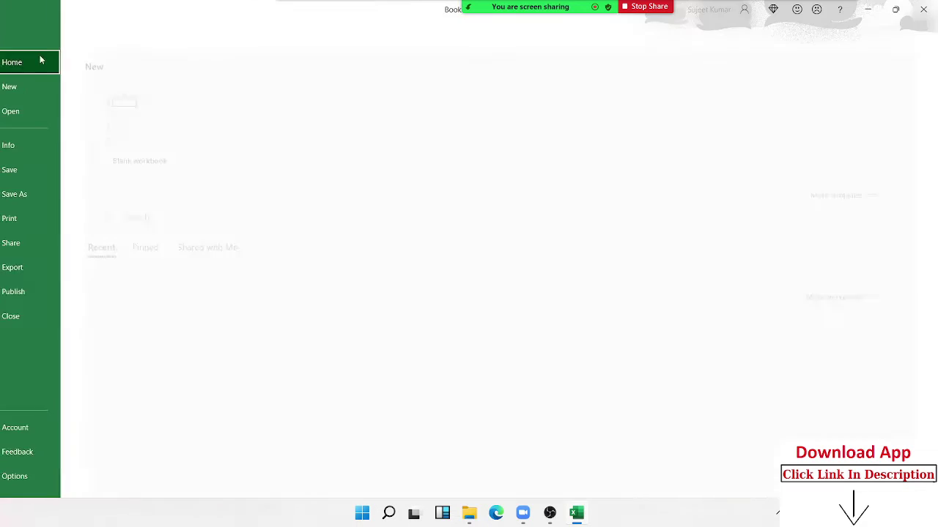
click(58, 94)
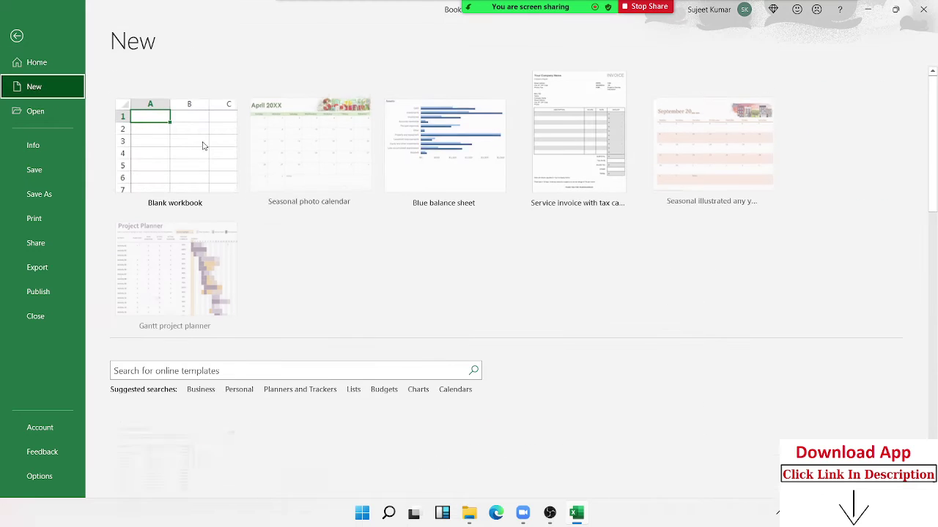
scroll(496, 295, down, 3)
scroll(229, 385, down, 3)
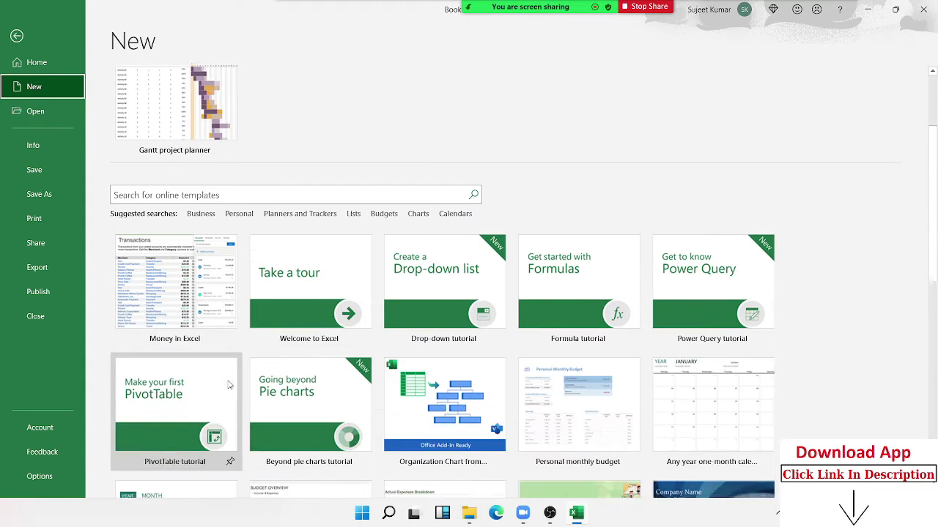
scroll(230, 384, down, 3)
scroll(293, 359, down, 2)
scroll(344, 337, down, 1)
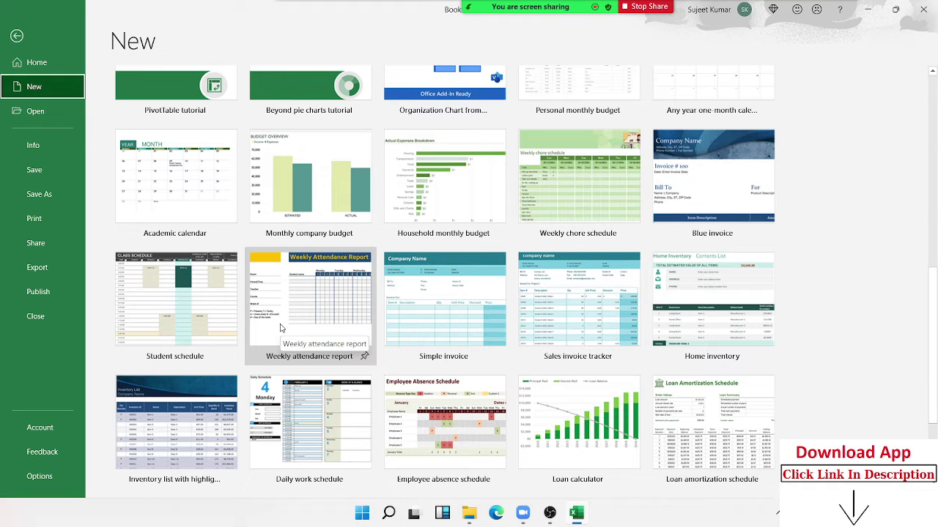
click(16, 36)
click(258, 211)
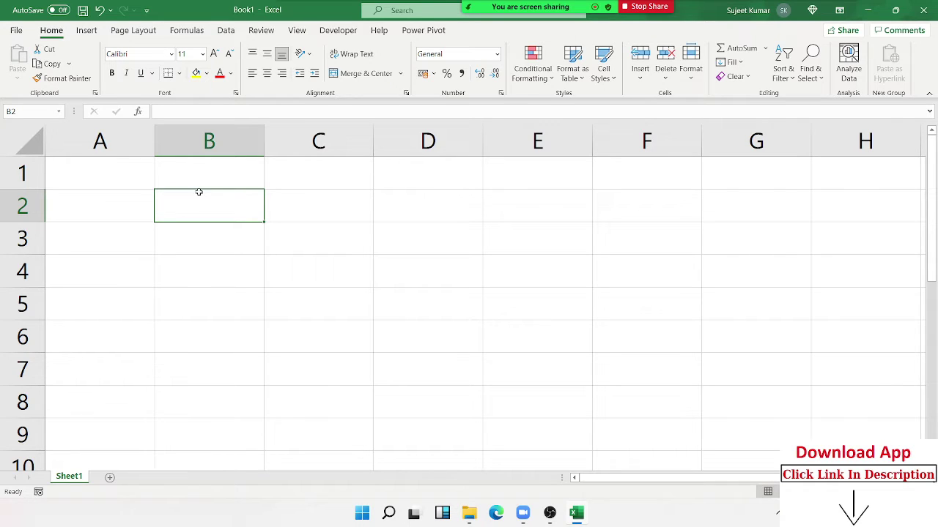
Enter 10th in cell B2
mouse_move(199, 193)
mouse_down()
mouse_move(291, 298)
mouse_move(382, 305)
mouse_up()
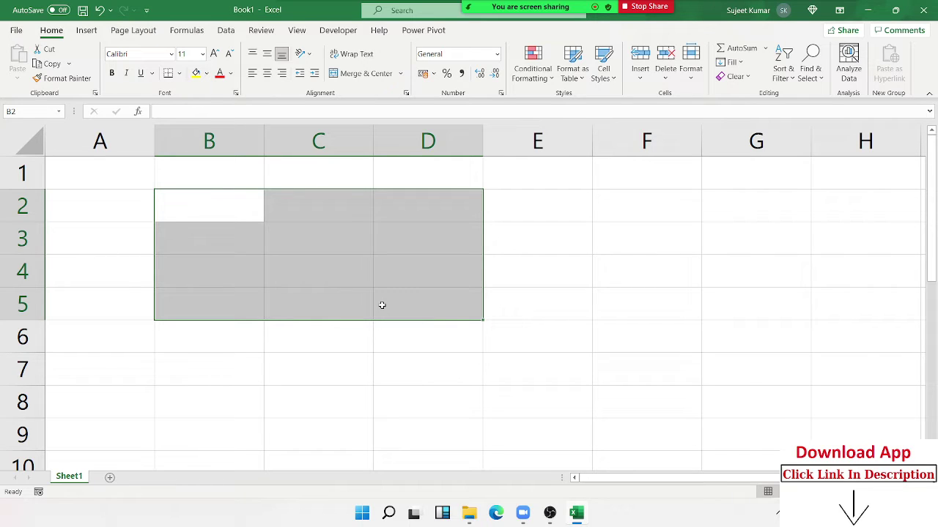
click(175, 206)
text(10)
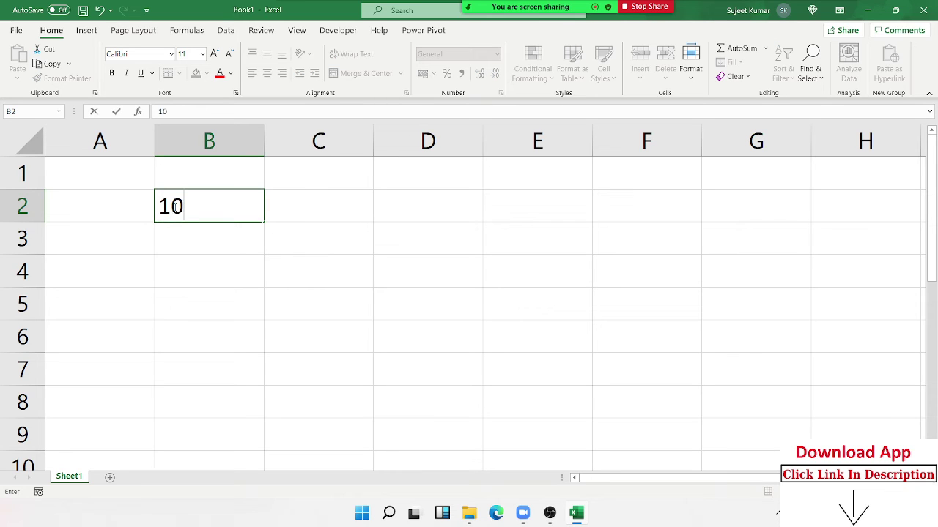
text(th)
click(219, 229)
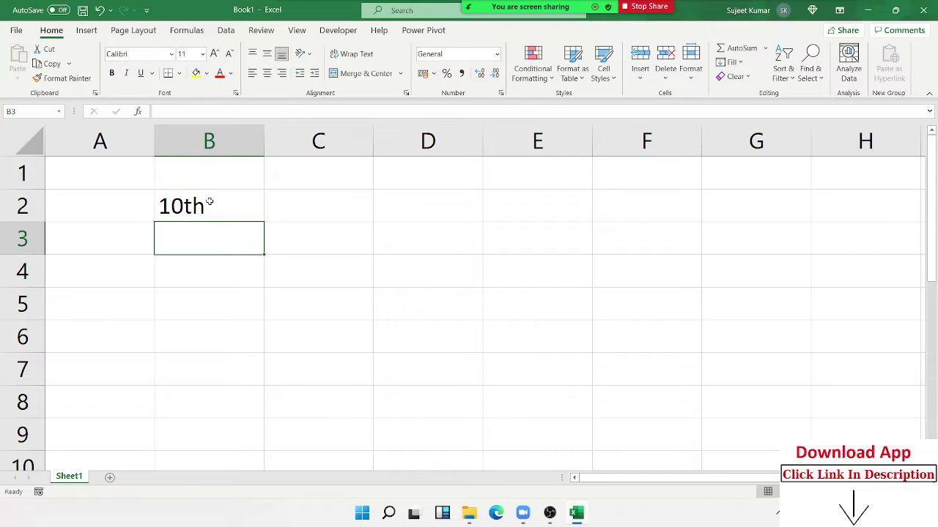
Format the 'th' of 10th in B2 as superscript
double_click(208, 205)
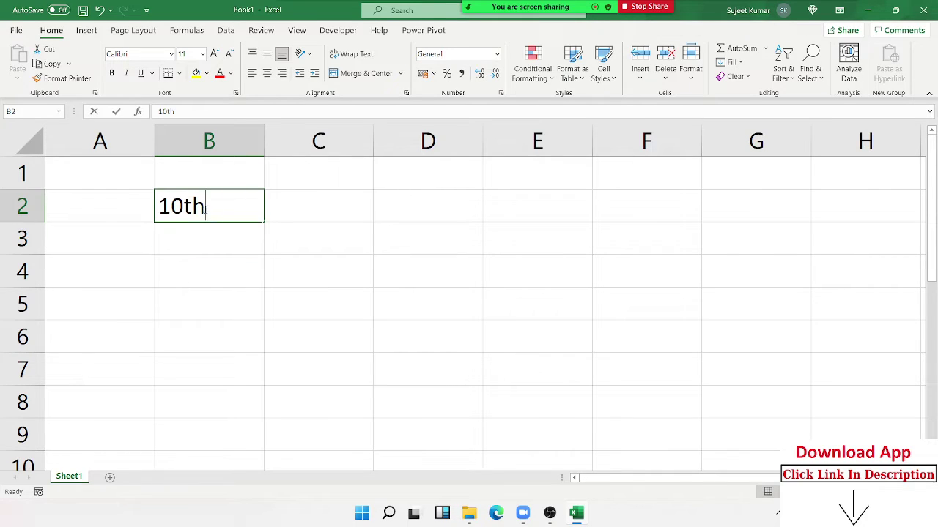
drag(206, 206, 183, 206)
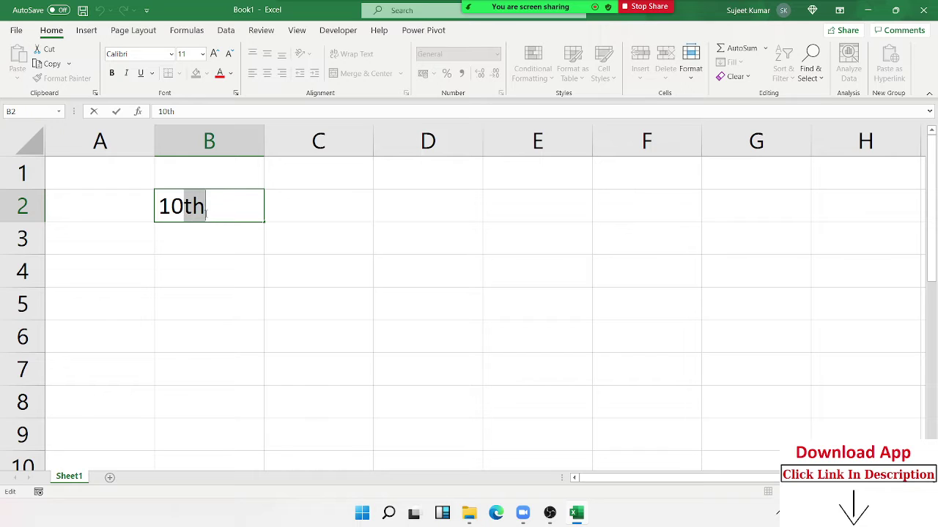
right_click(197, 208)
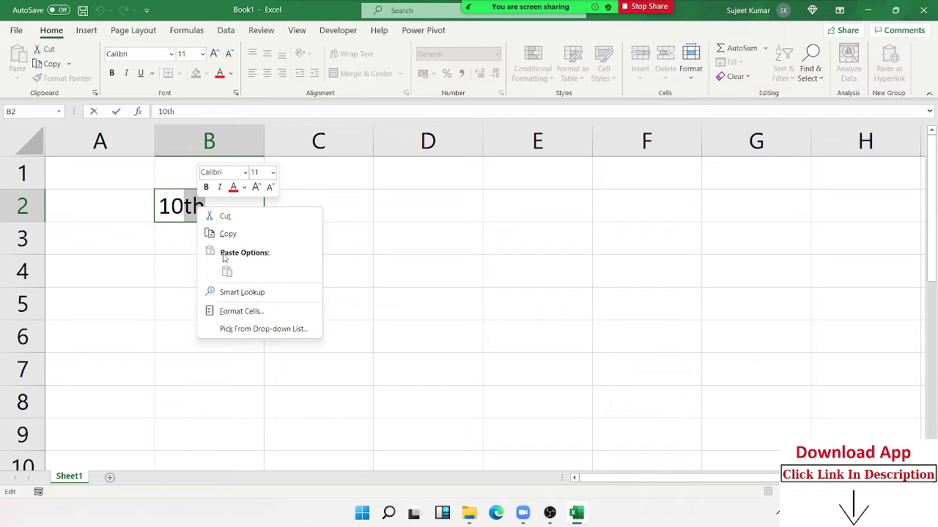
click(239, 311)
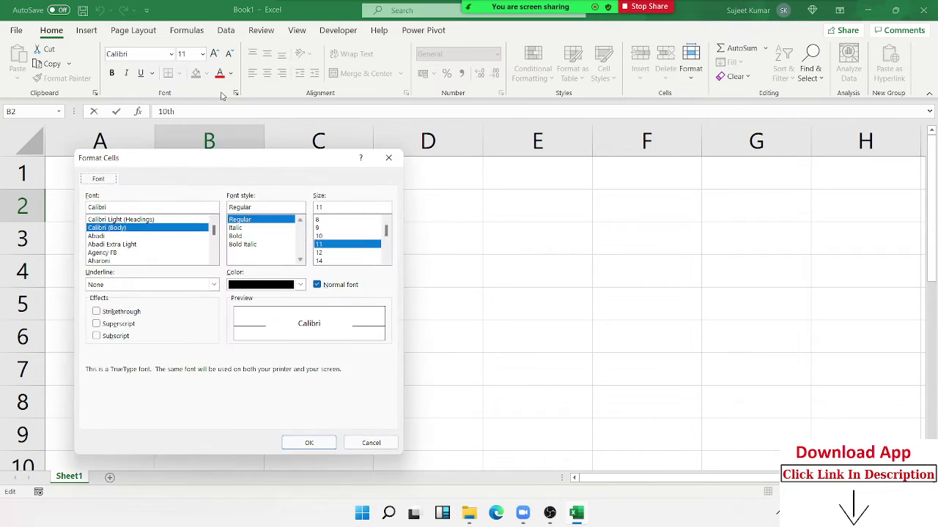
drag(220, 162, 453, 134)
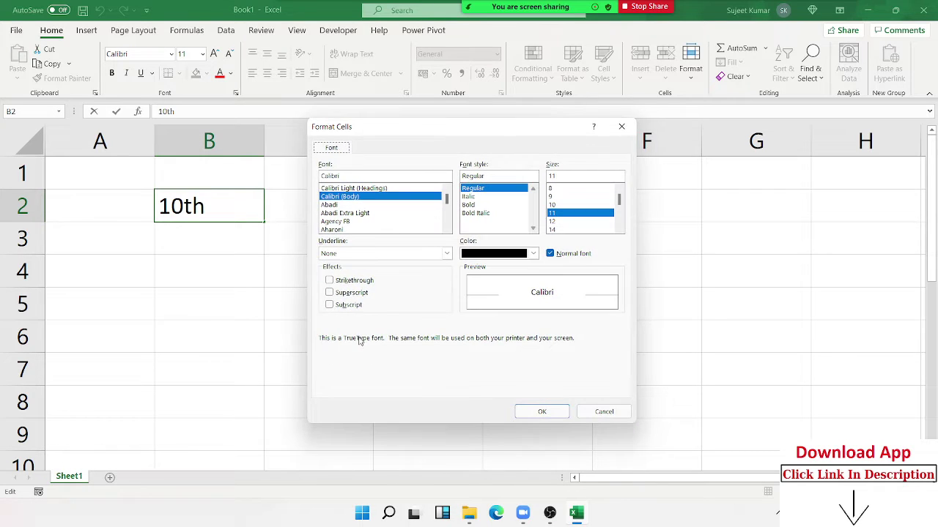
click(340, 295)
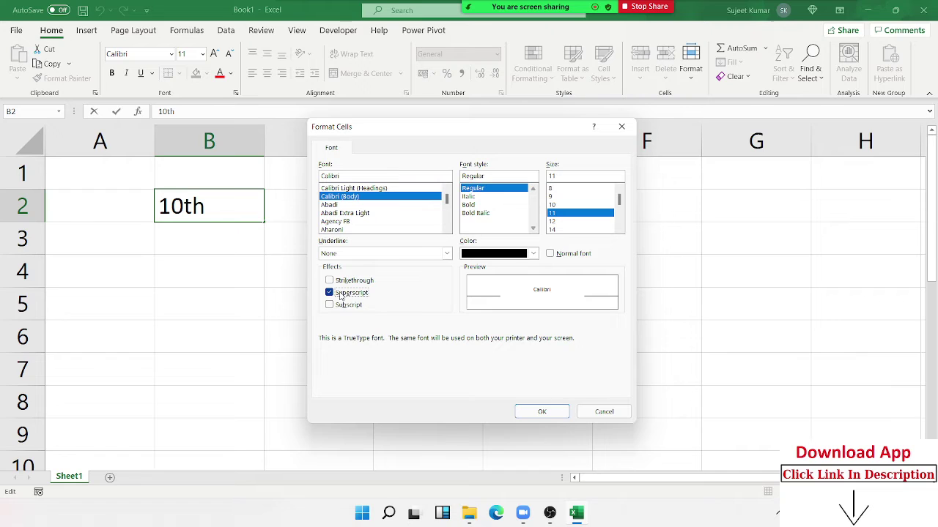
click(544, 413)
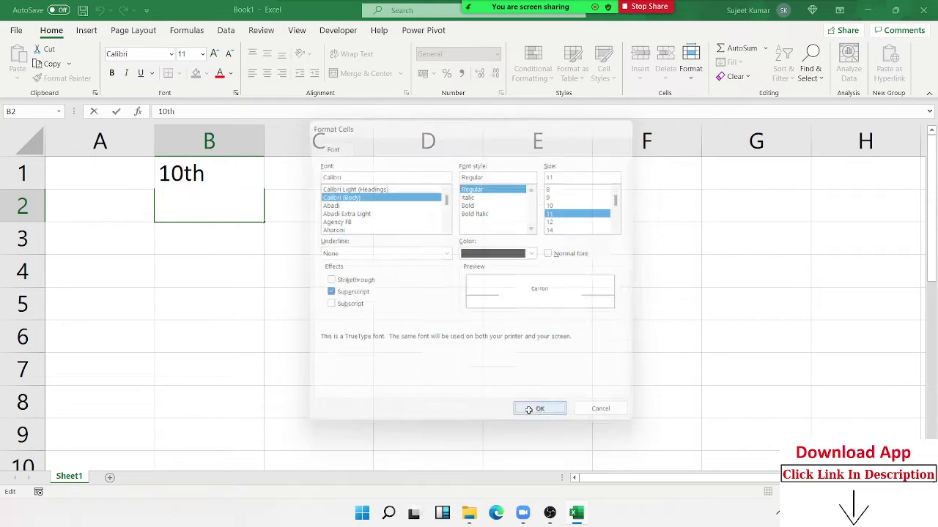
click(274, 321)
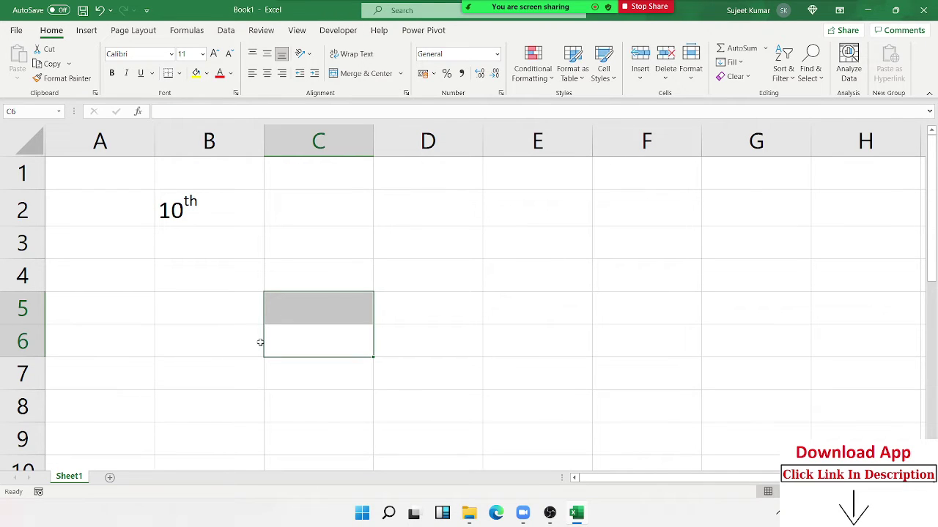
Enter 10o in B3 with the o superscripted like a degree sign
click(205, 258)
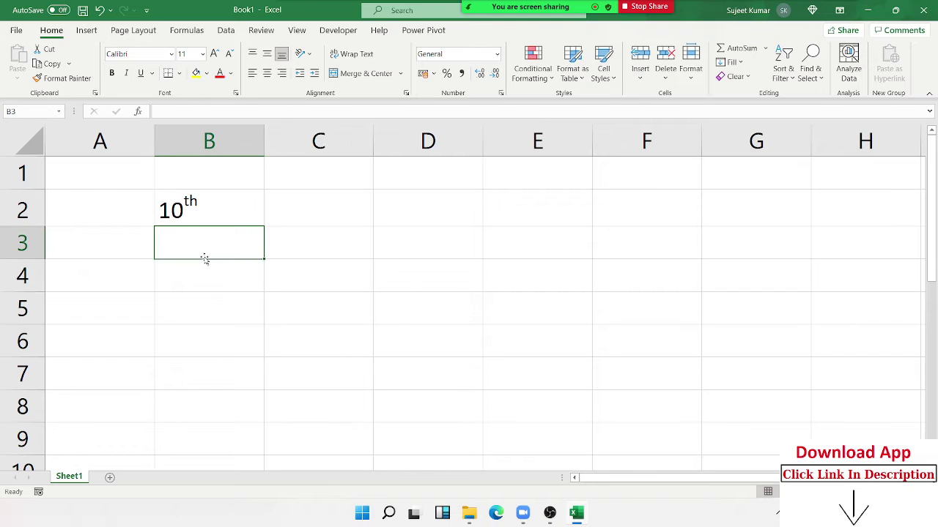
text(10)
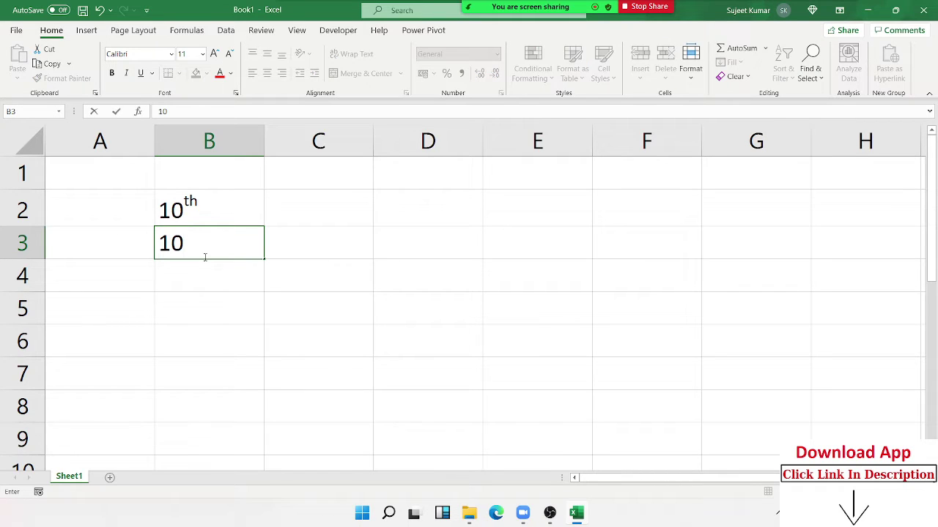
text(o)
drag(184, 243, 197, 243)
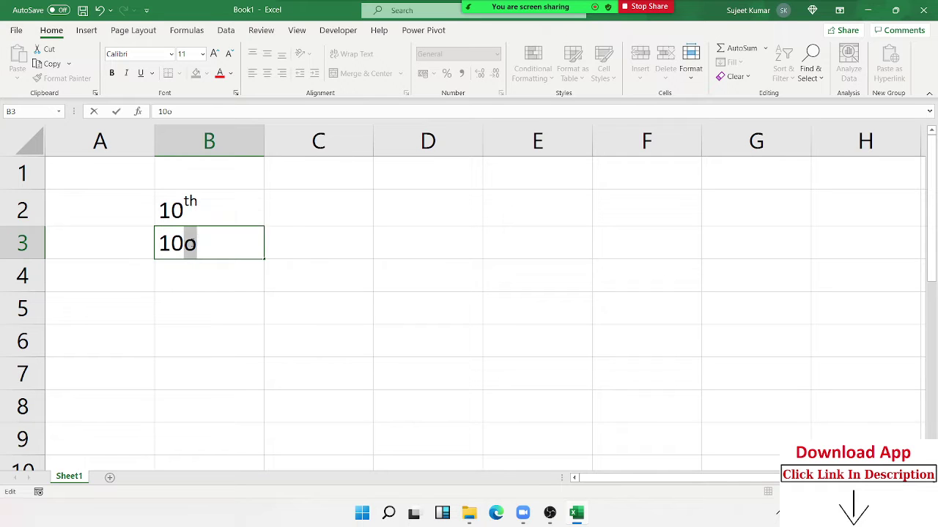
right_click(193, 244)
click(227, 346)
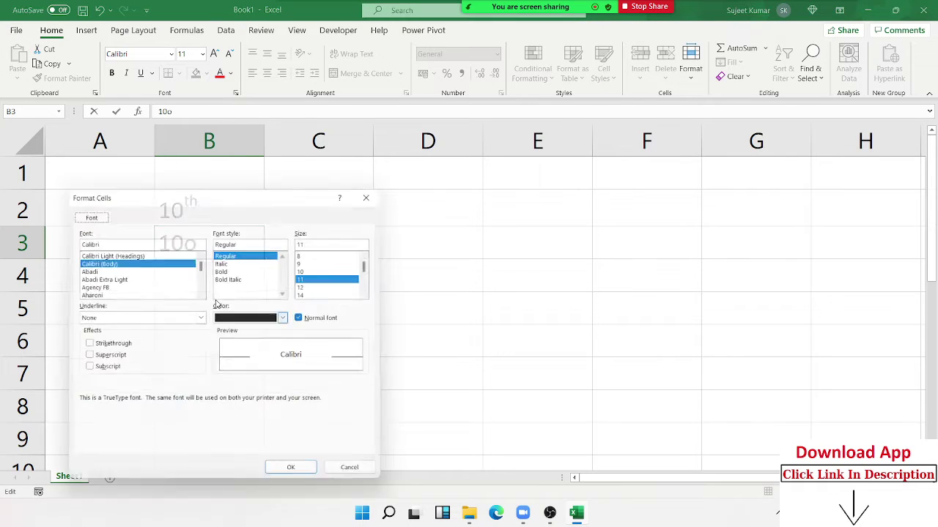
click(91, 359)
click(296, 476)
click(203, 349)
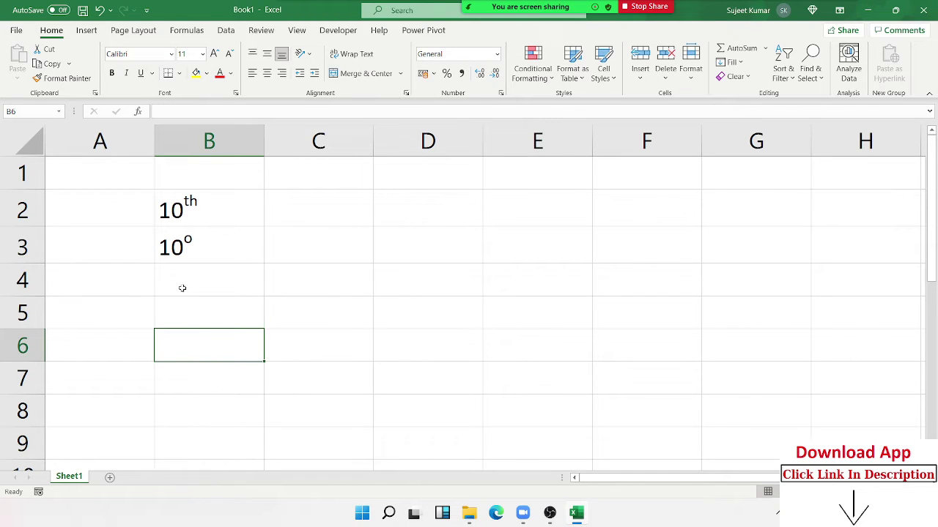
Type 102 in B4 and superscript its 2; committed, it shows plain 102
click(178, 282)
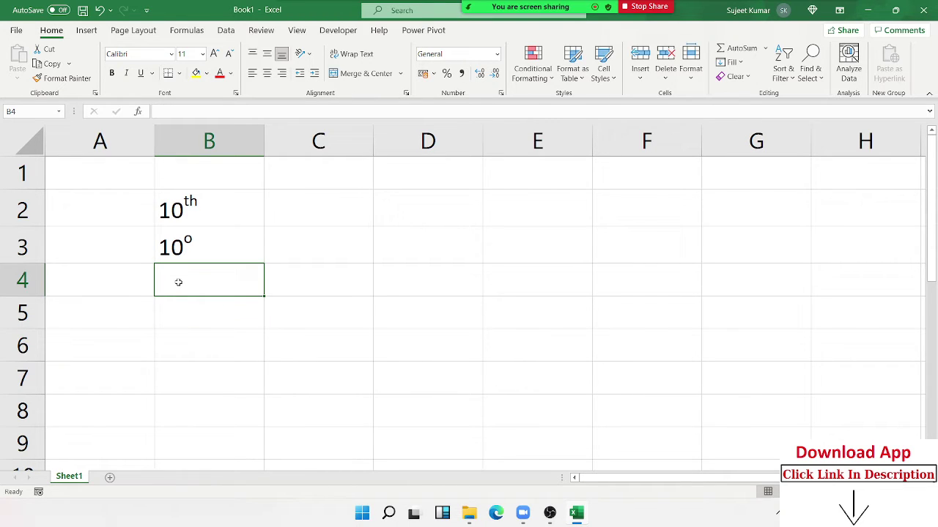
text(102)
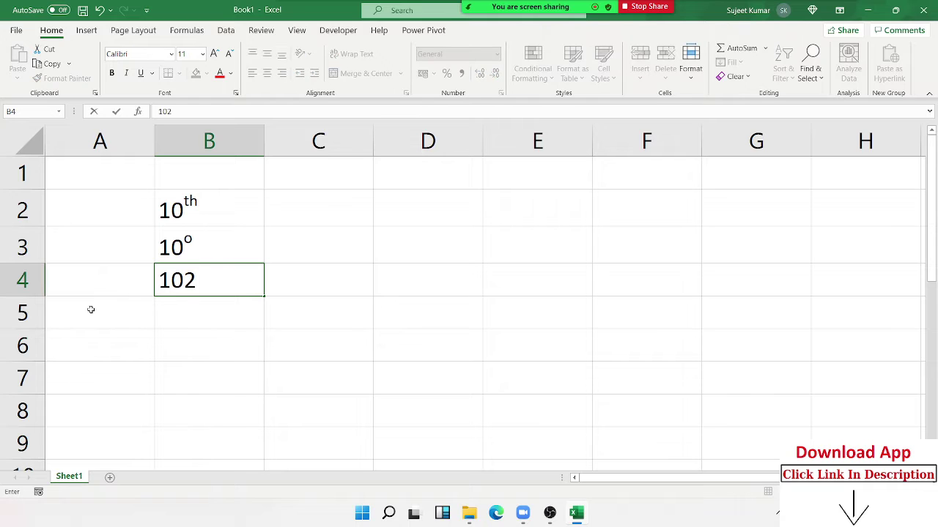
drag(200, 283, 187, 283)
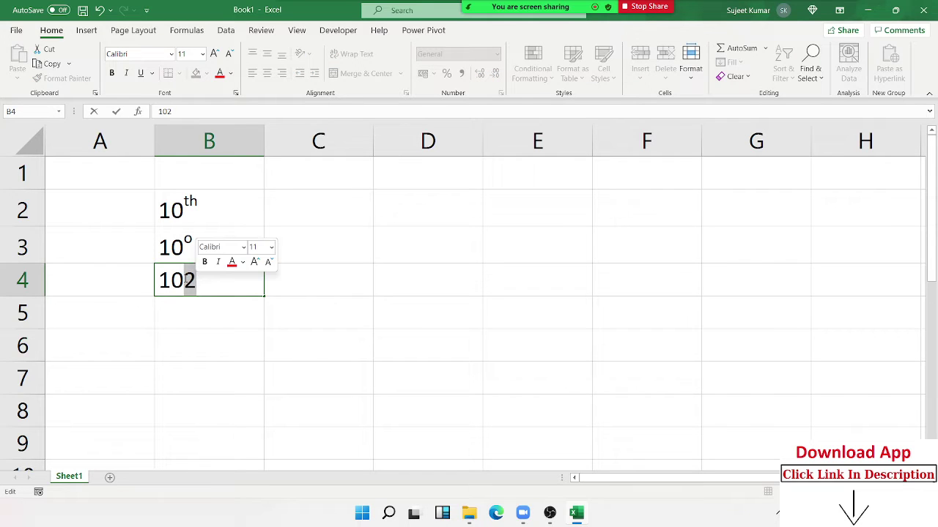
right_click(186, 284)
click(245, 384)
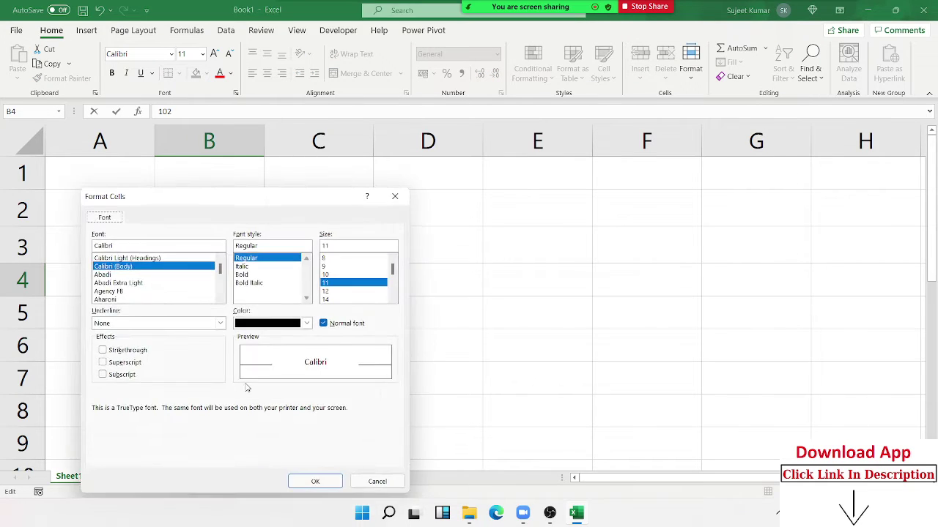
click(119, 363)
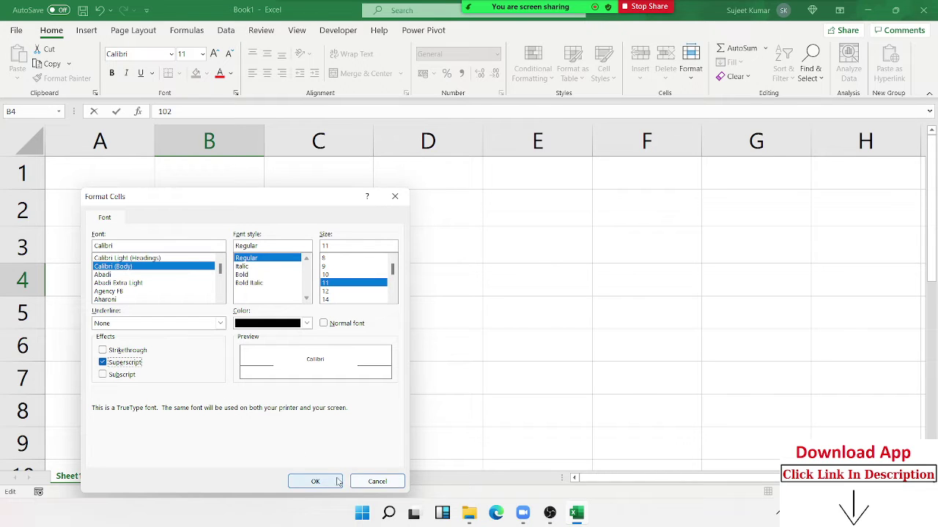
click(322, 482)
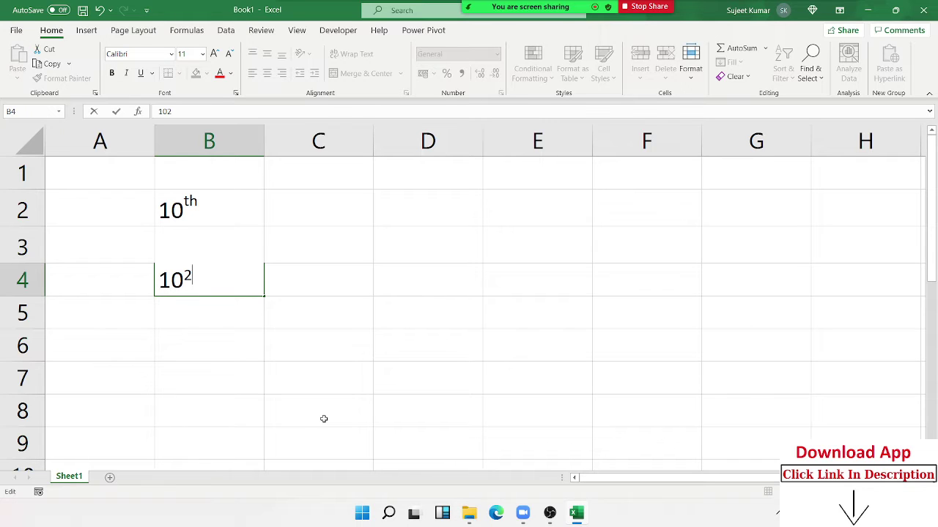
key(Return)
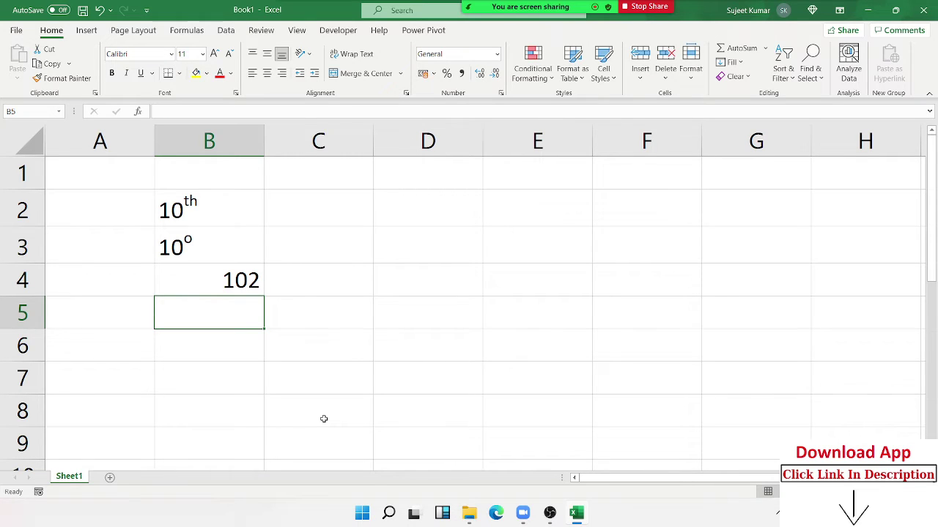
Re-enter B4 as the text value '102
key(Up)
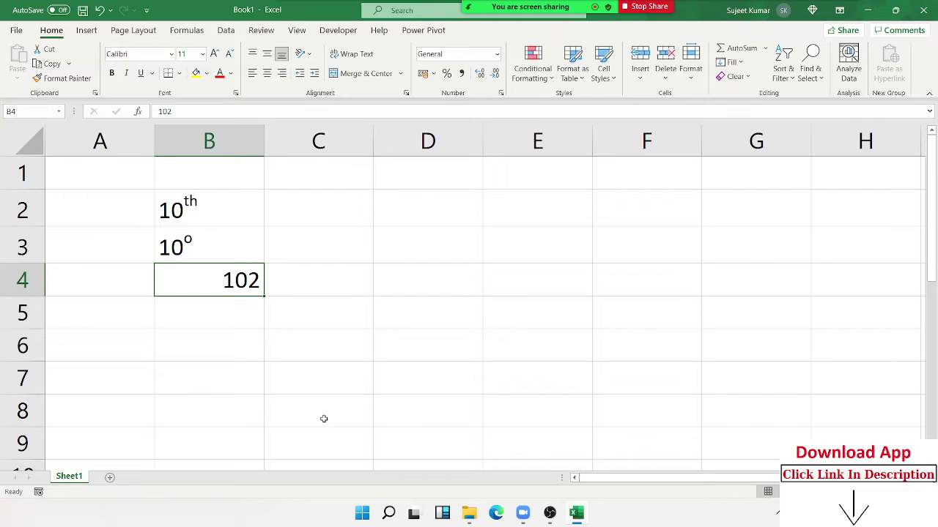
key(Up)
key(Down)
text(')
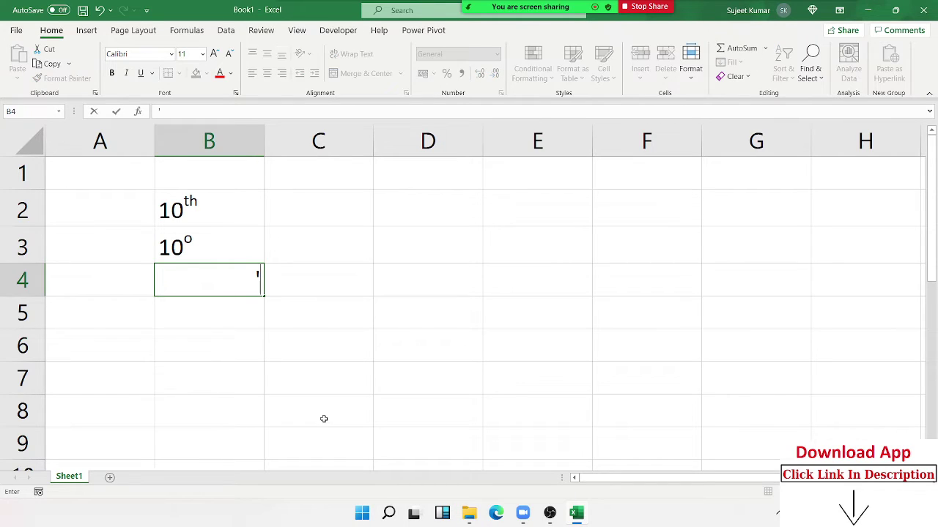
text(102)
key(Return)
Superscript the final 2 in B4 so it reads 10 squared
click(201, 273)
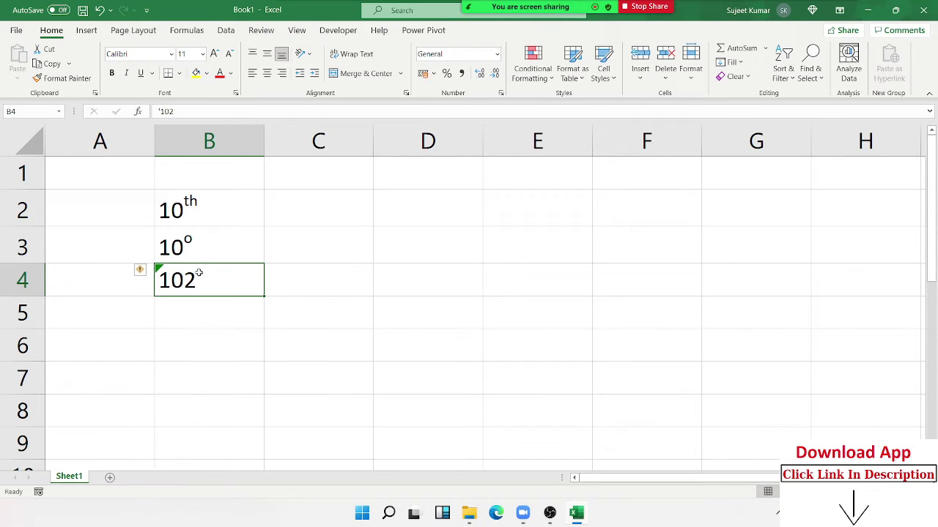
double_click(191, 277)
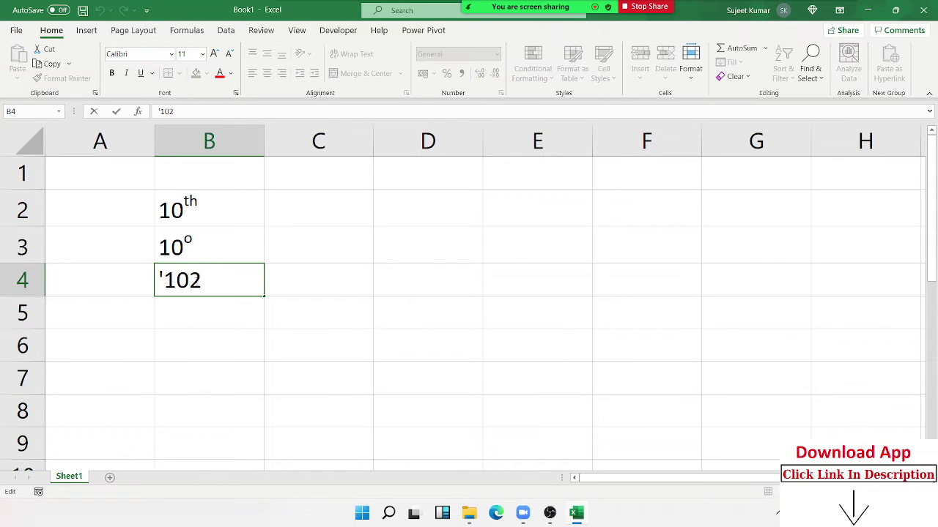
drag(190, 280, 201, 279)
right_click(198, 279)
click(225, 378)
click(82, 362)
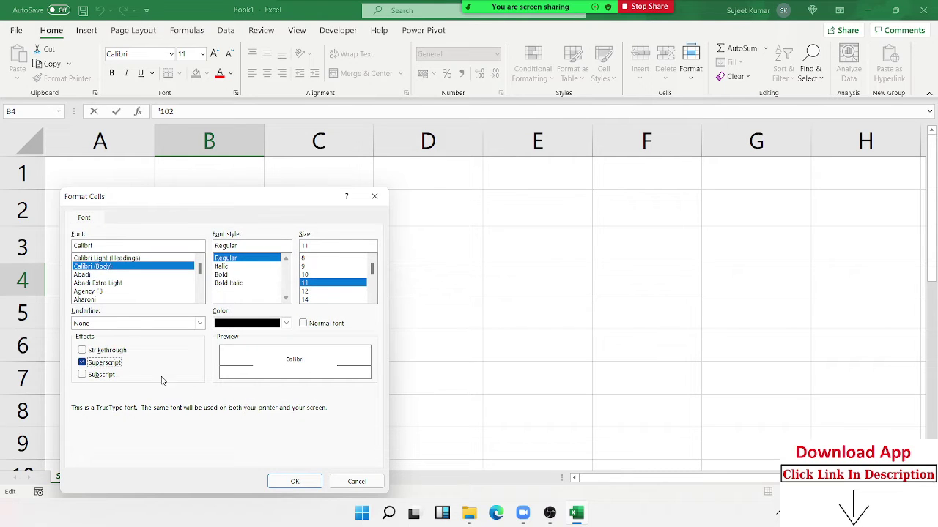
click(307, 487)
click(197, 374)
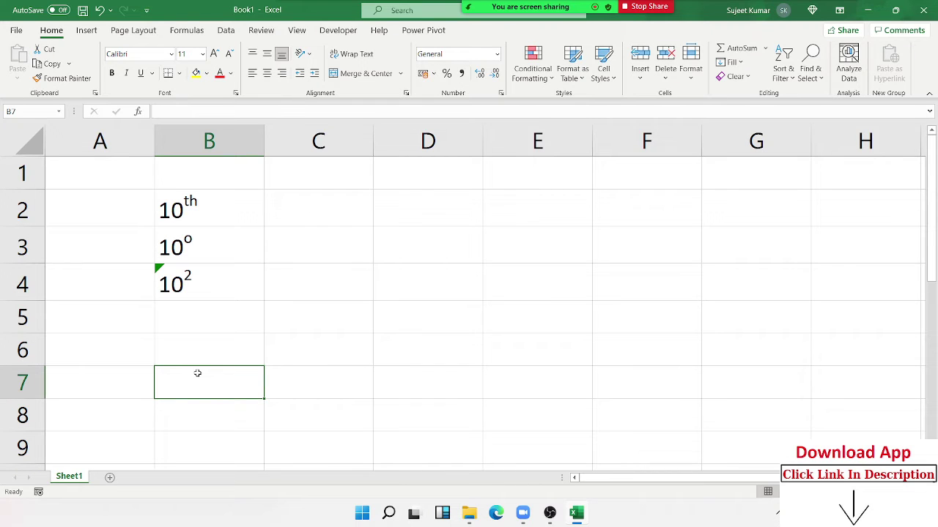
Enter 10, 30, 85, 25, 65, 25, 65 and 25 down cells D1:D8
click(390, 182)
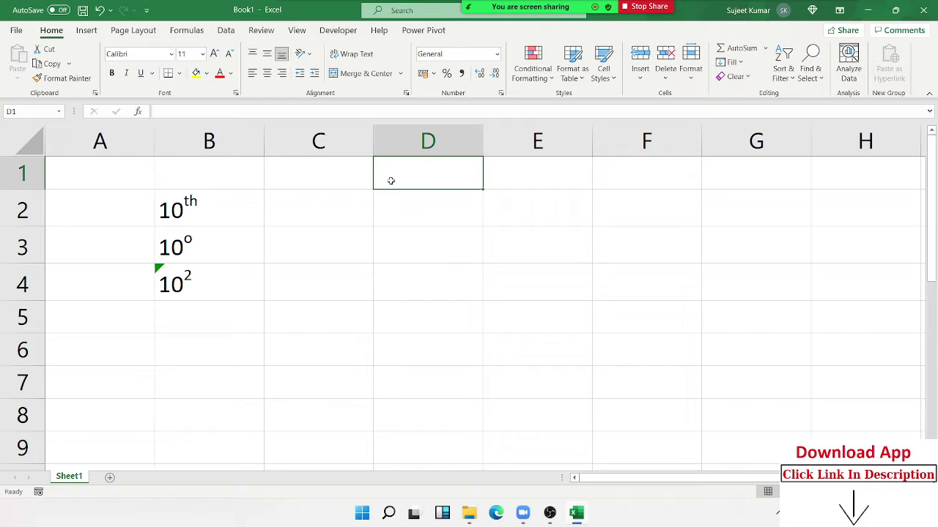
text(10)
key(Return)
text(30)
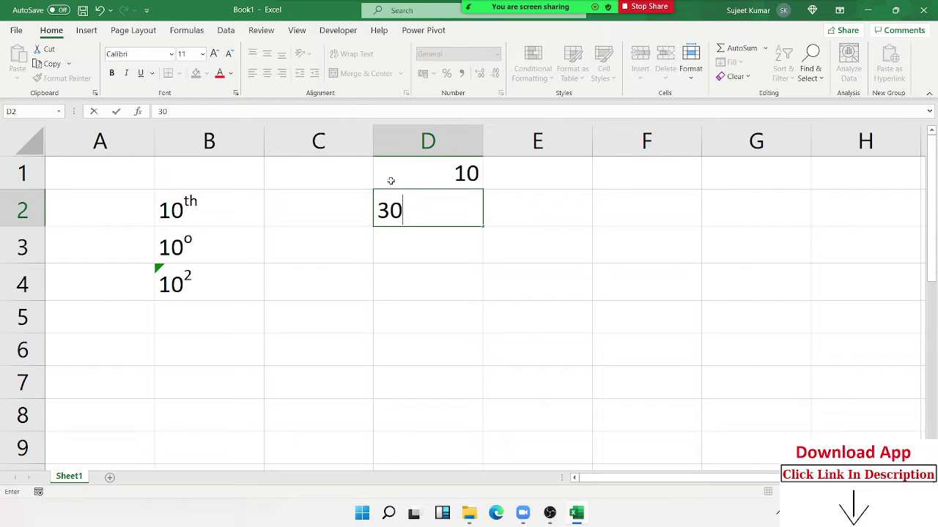
key(Return)
text(85)
key(Return)
text(25)
key(Return)
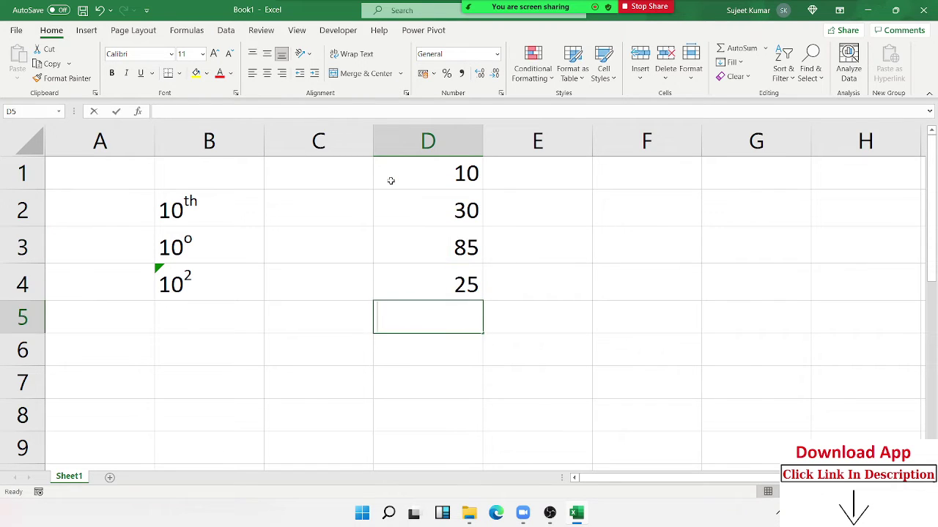
text(65)
key(Return)
text(25)
key(Return)
text(65)
key(Return)
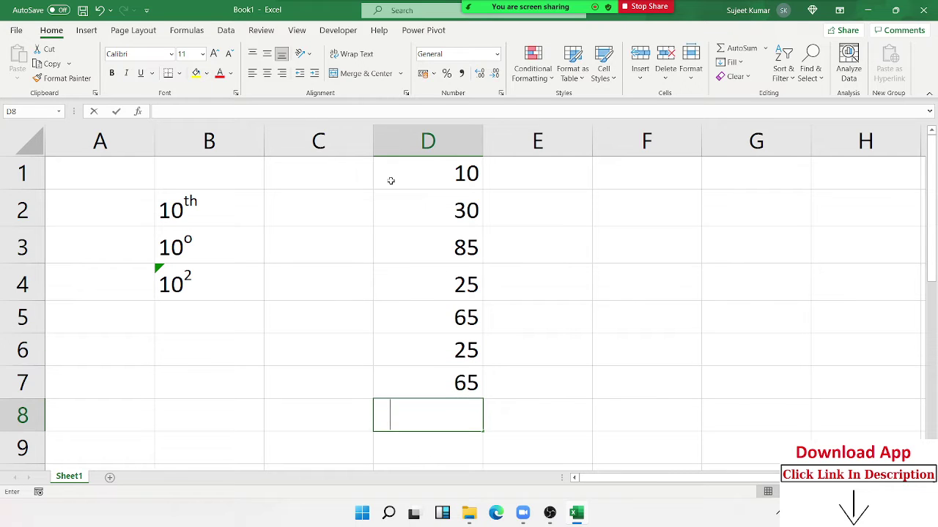
text(25)
key(Return)
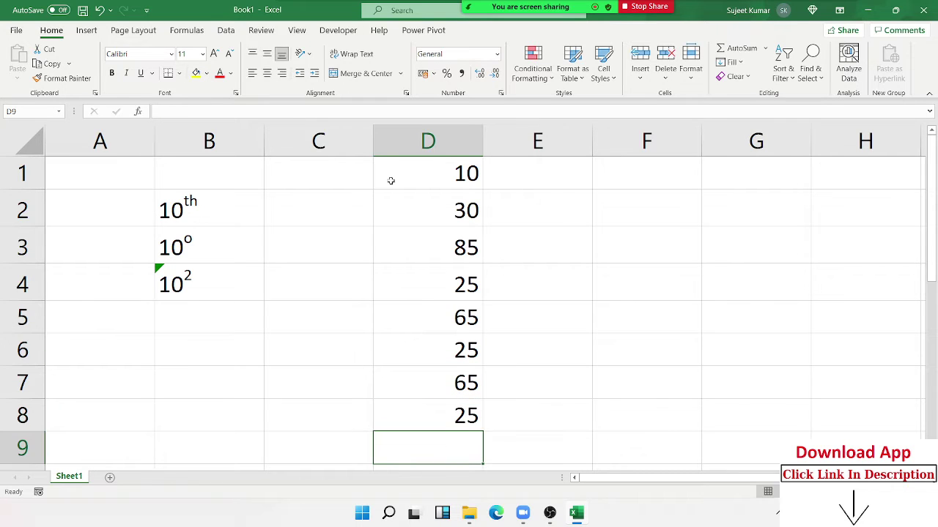
Fit column D to its numbers and change D1 to read 10o
double_click(483, 141)
drag(410, 143, 425, 151)
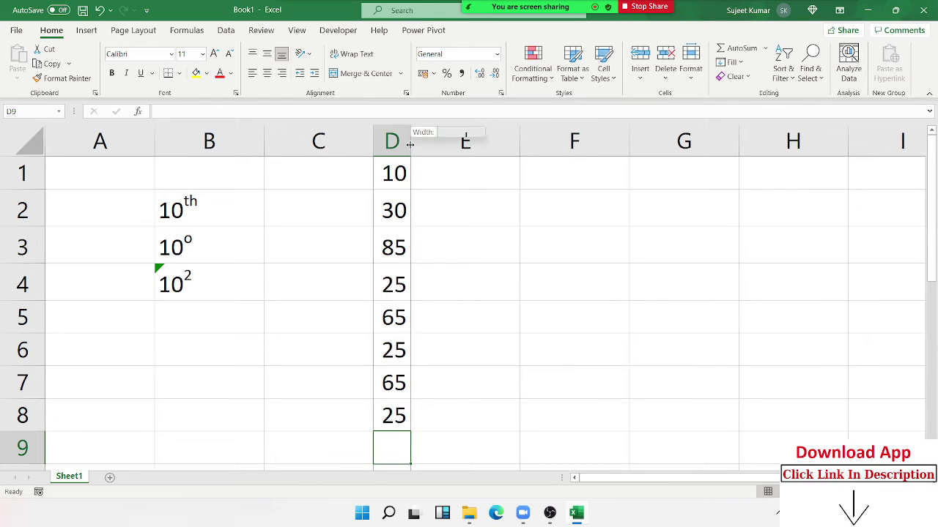
click(422, 172)
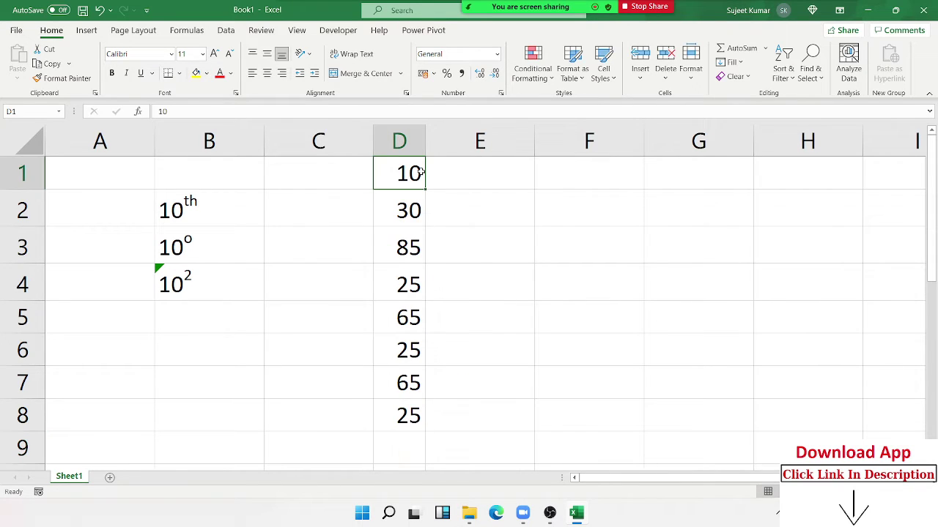
double_click(422, 173)
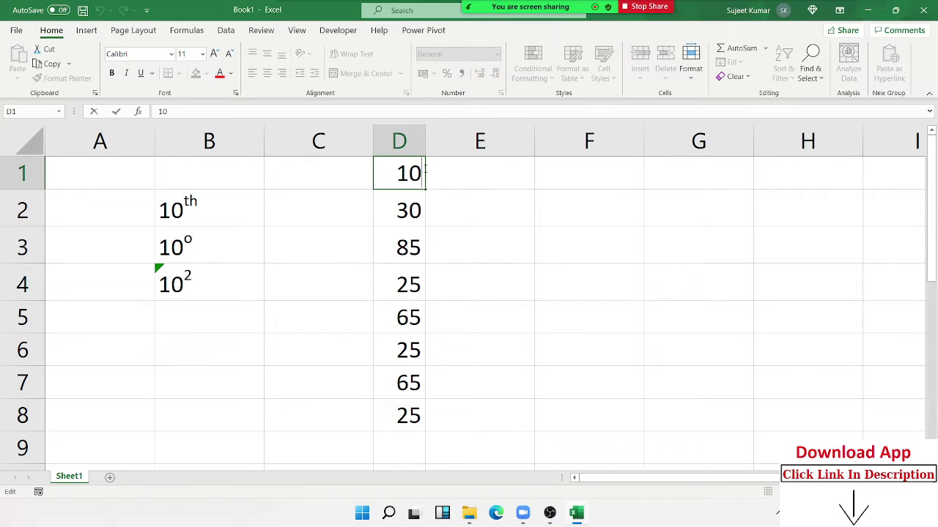
text(o)
key(Return)
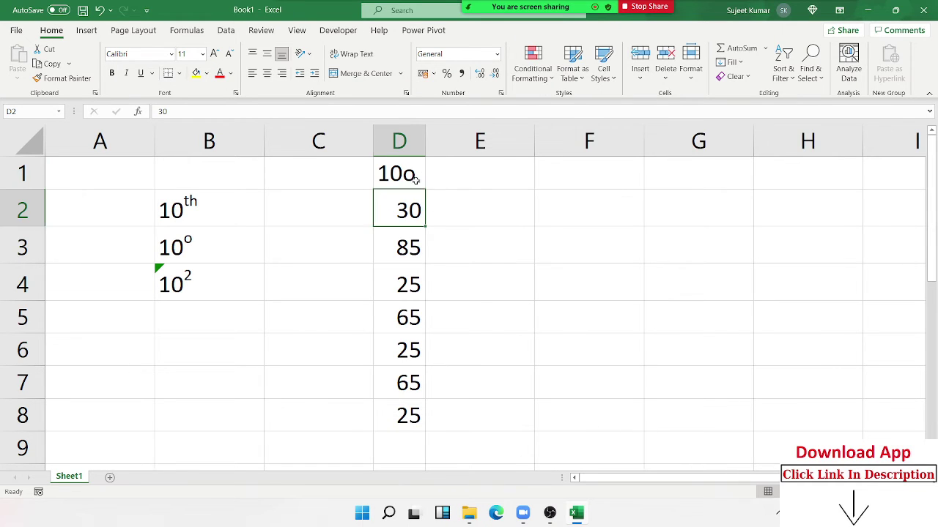
Apply superscript to D1 through Format Cells, then undo it back to plain 10
drag(415, 180, 392, 404)
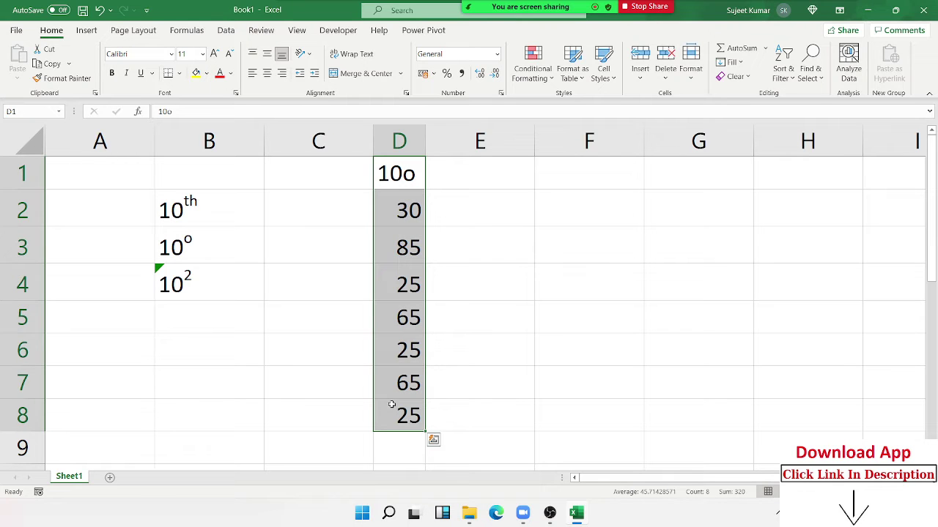
click(409, 175)
right_click(409, 174)
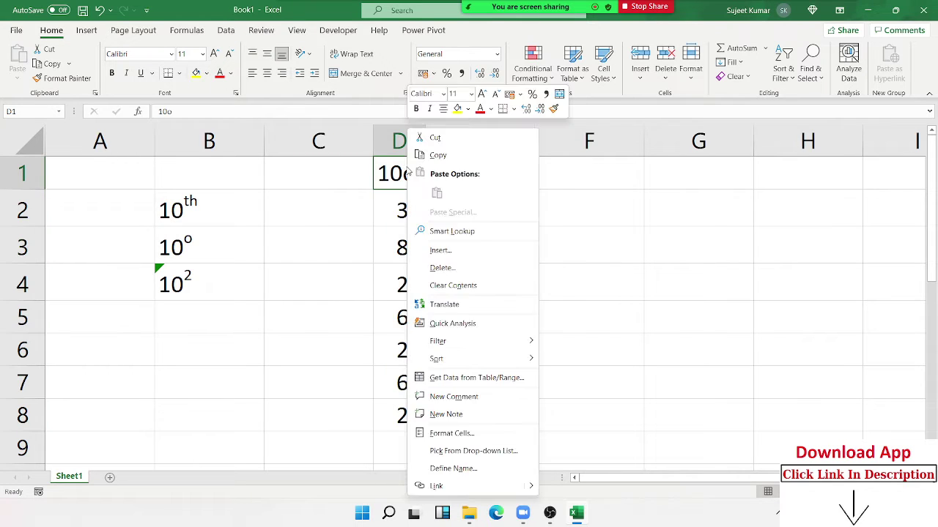
click(454, 433)
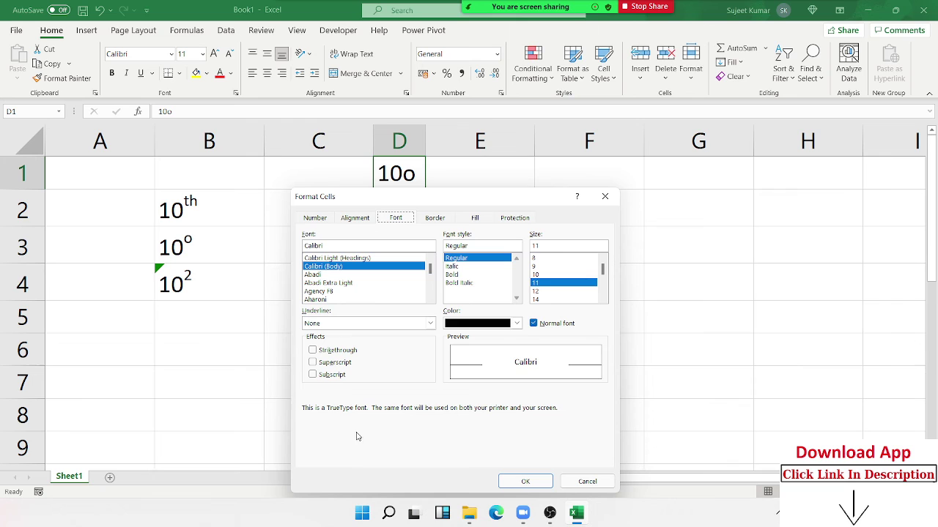
click(336, 363)
click(524, 482)
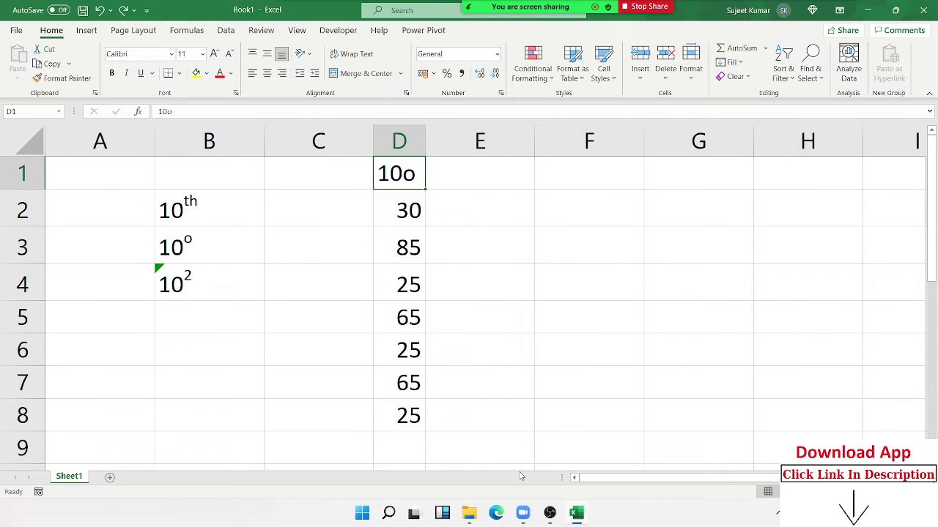
key(ctrl+z)
Type the letter o in cell E1
click(412, 216)
click(389, 293)
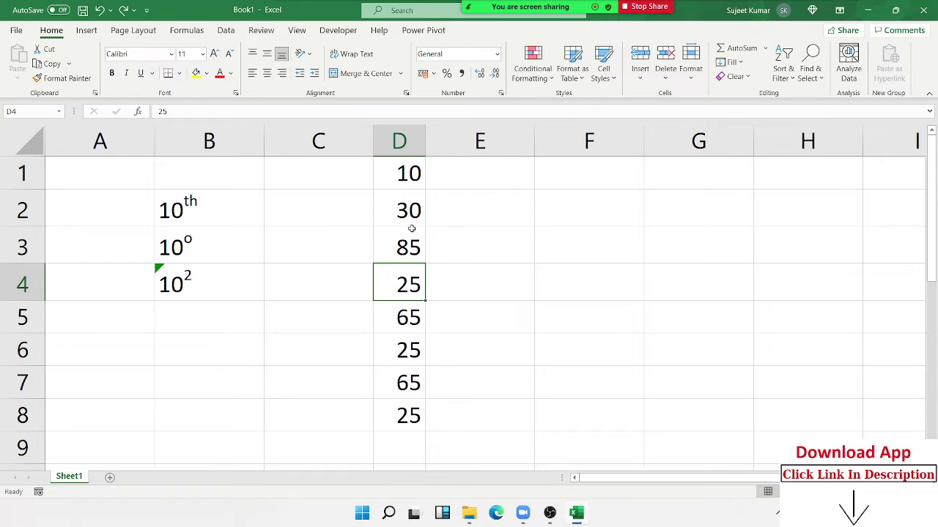
click(419, 208)
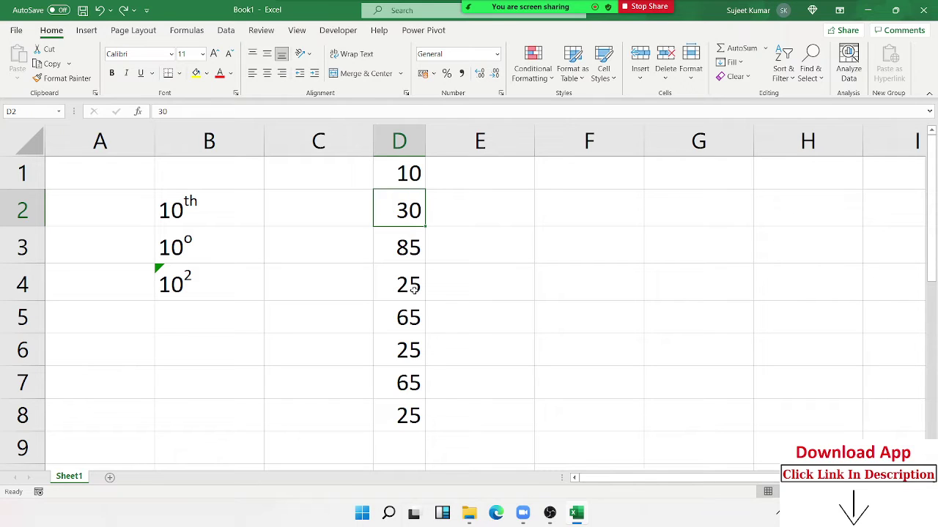
click(446, 180)
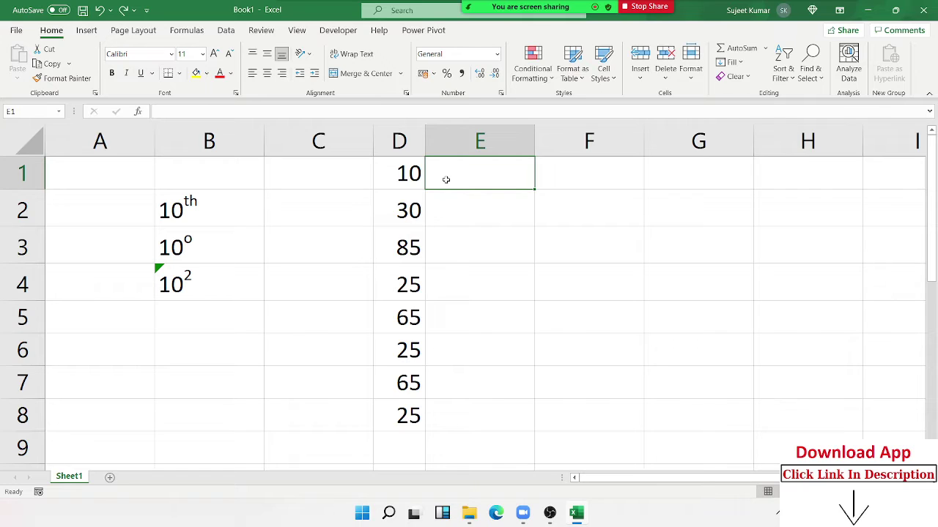
text(o)
key(Return)
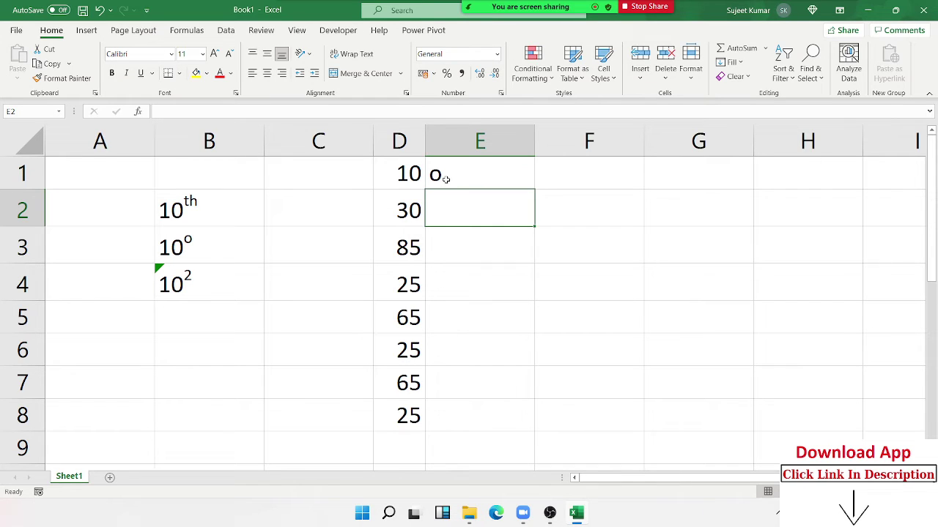
Fill the o down E1:E8, align it left and top, and autofit column E
drag(435, 175, 439, 418)
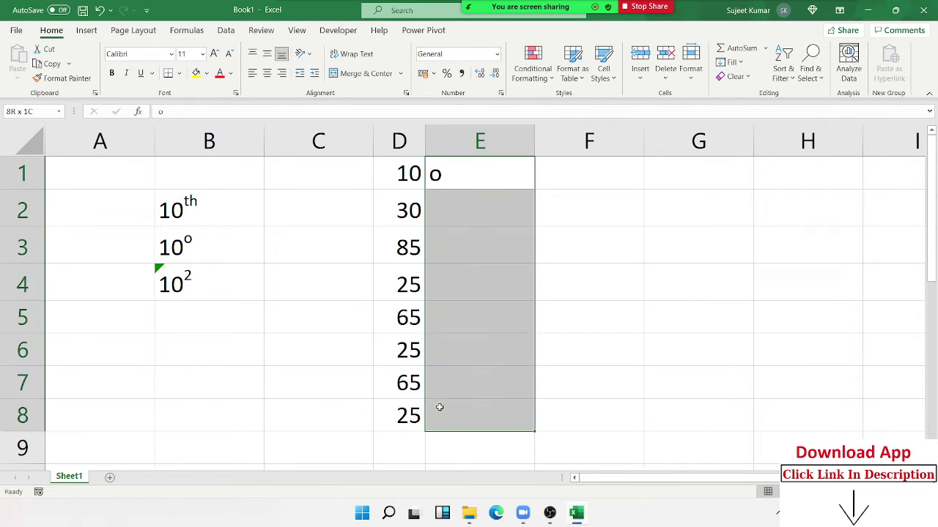
key(ctrl+d)
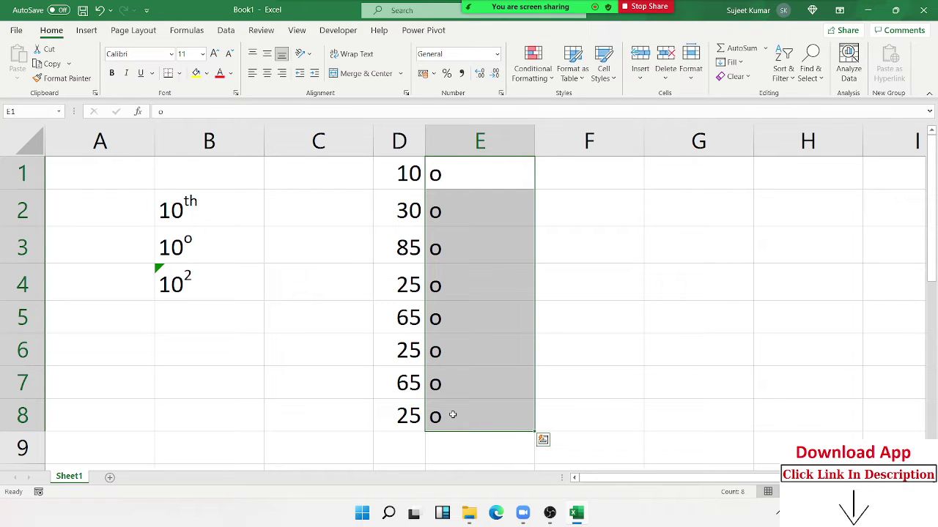
click(252, 73)
click(251, 54)
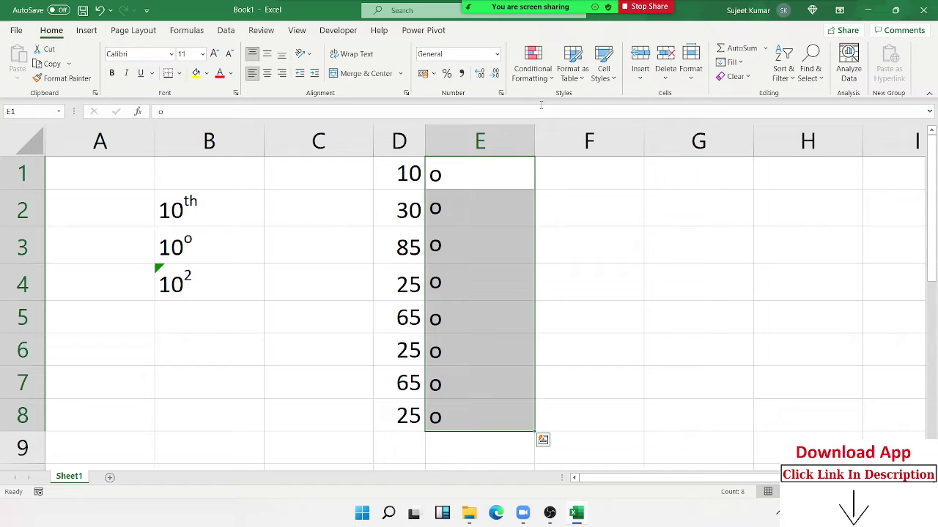
double_click(531, 144)
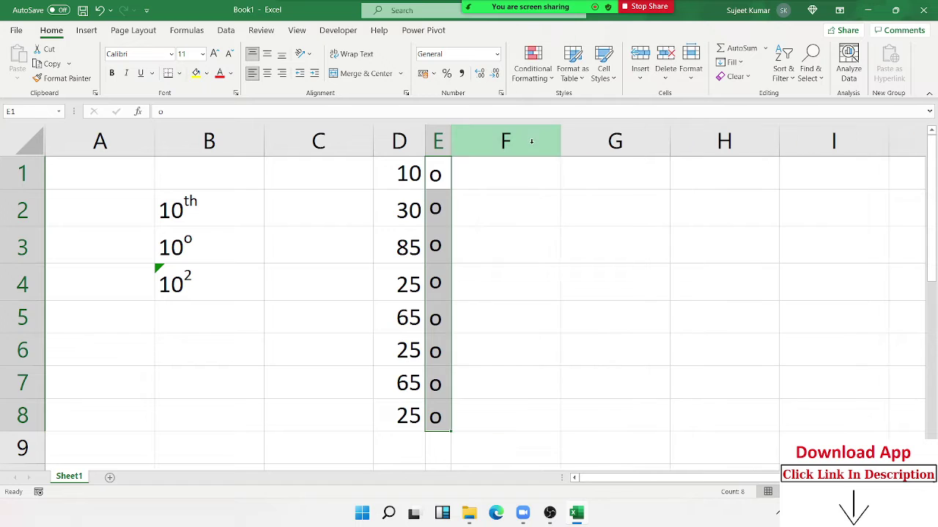
Make the o marks in E1:E8 superscript so they look like degree signs
right_click(442, 167)
click(458, 434)
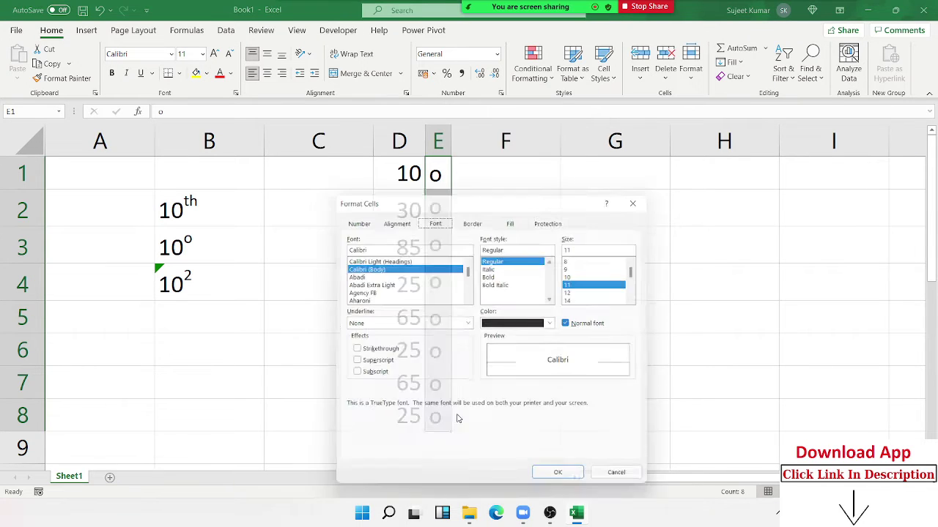
click(352, 363)
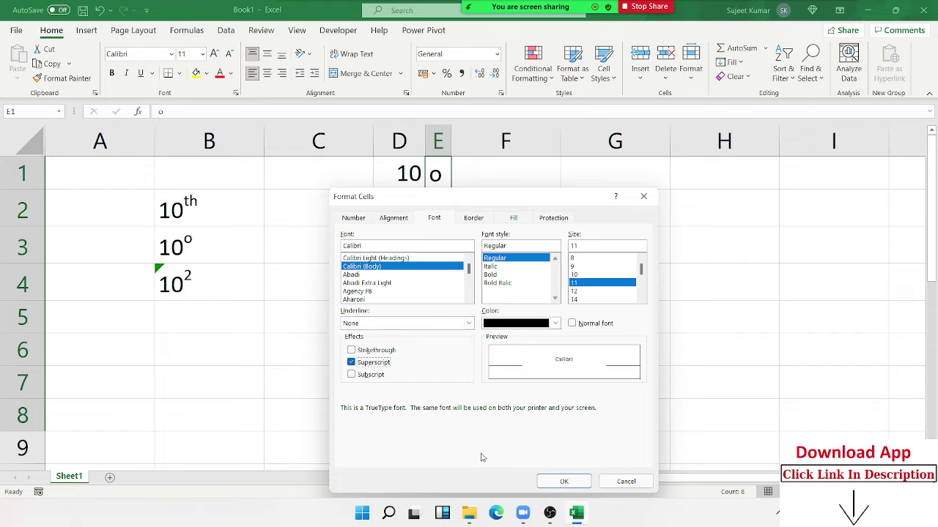
click(564, 481)
click(537, 425)
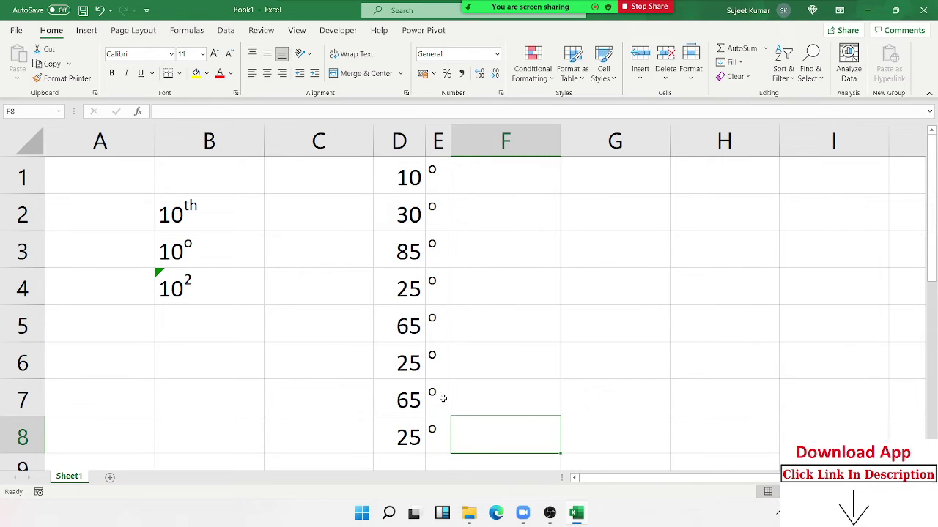
Narrow column E to about 0.75 width and select the D1:E8 block
click(445, 144)
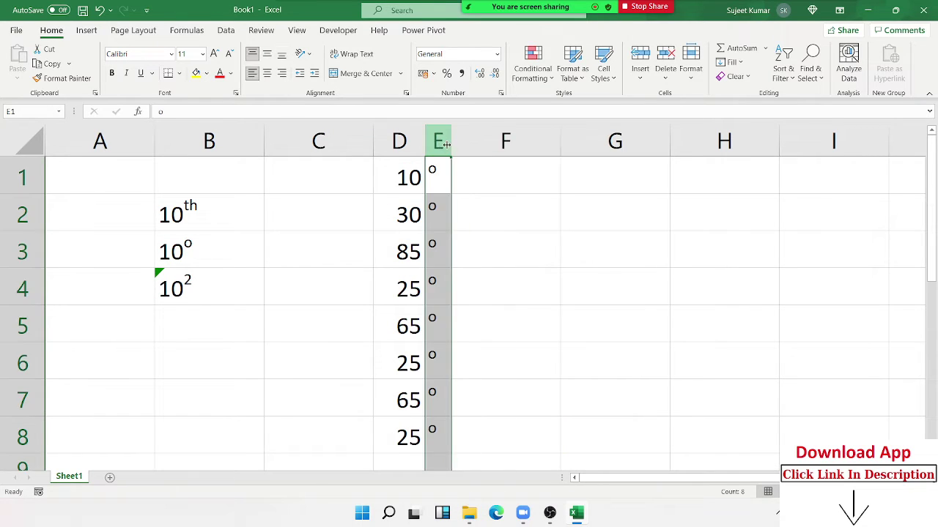
drag(451, 143, 438, 148)
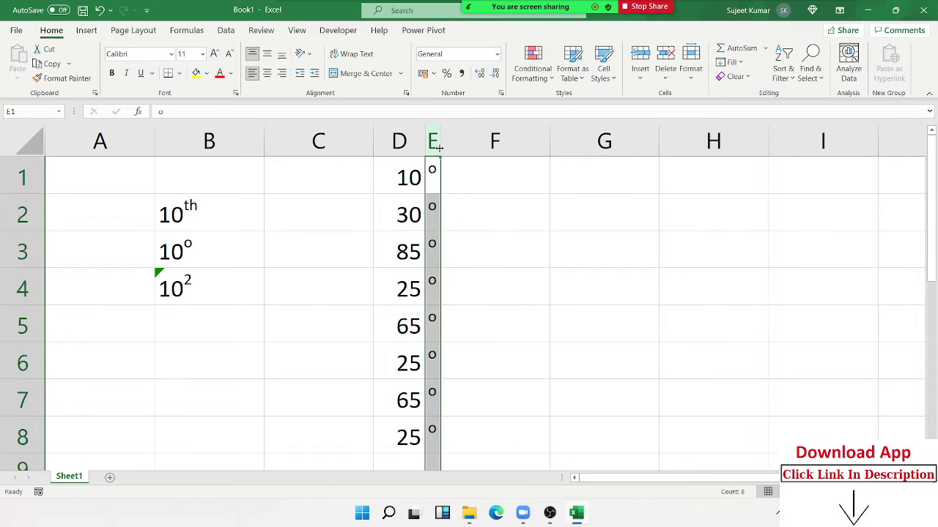
click(507, 281)
click(408, 445)
mouse_move(408, 445)
mouse_down()
mouse_move(442, 181)
mouse_move(432, 176)
mouse_up()
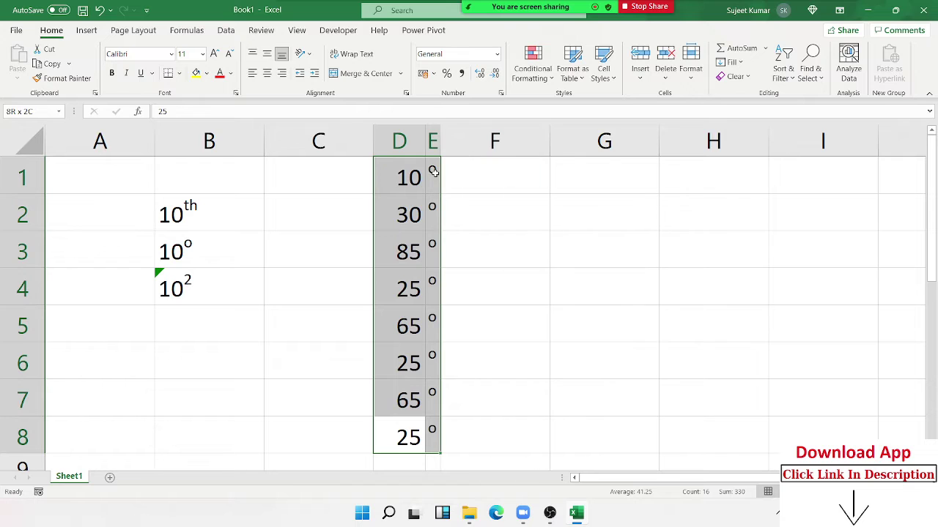
Border D1:E8 with top, bottom, inner horizontal and right lines, no diagonals
right_click(432, 175)
click(487, 435)
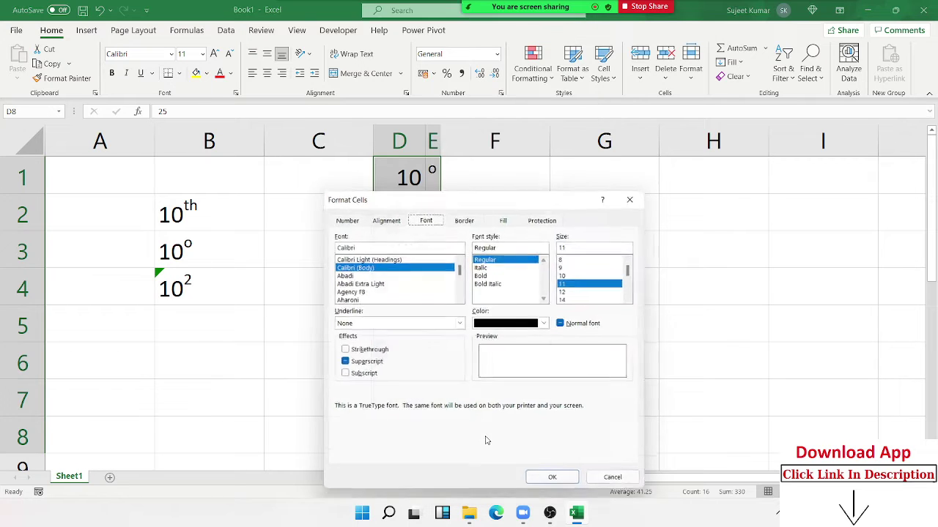
click(465, 218)
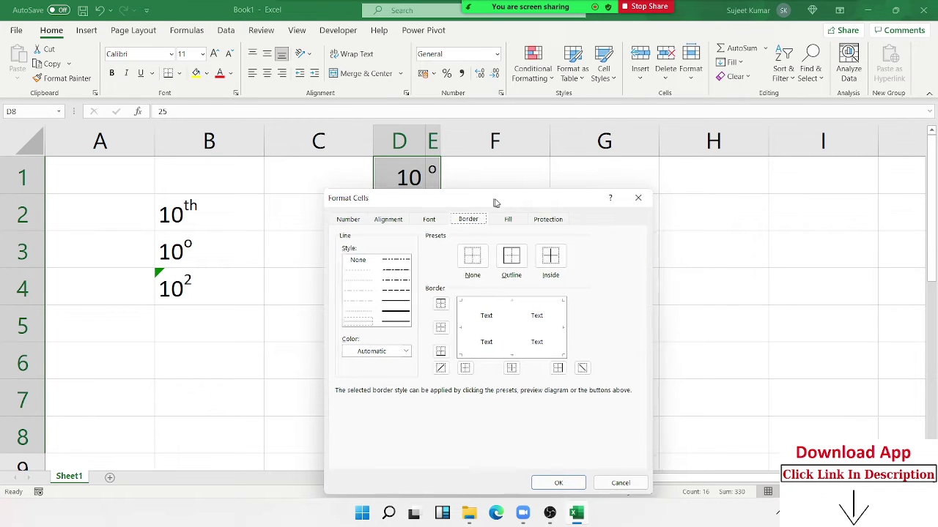
drag(486, 206, 690, 119)
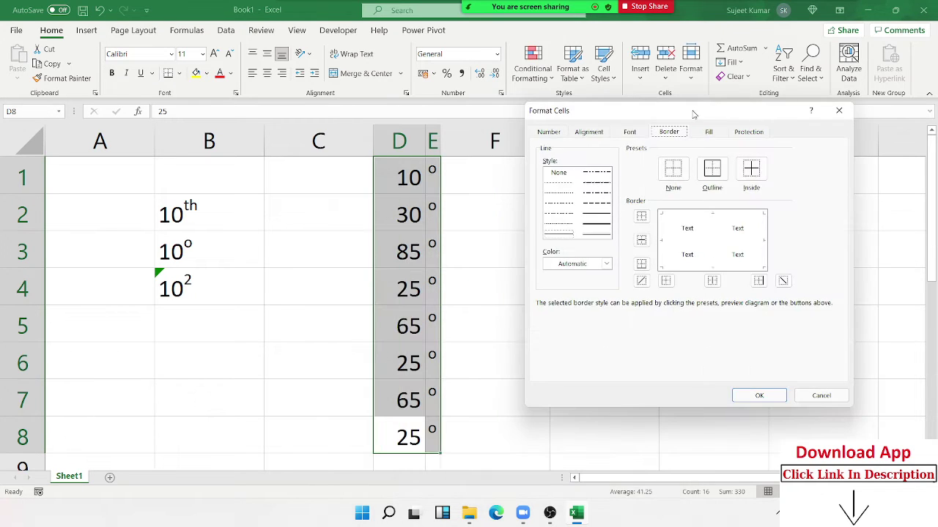
click(692, 222)
click(698, 270)
click(699, 243)
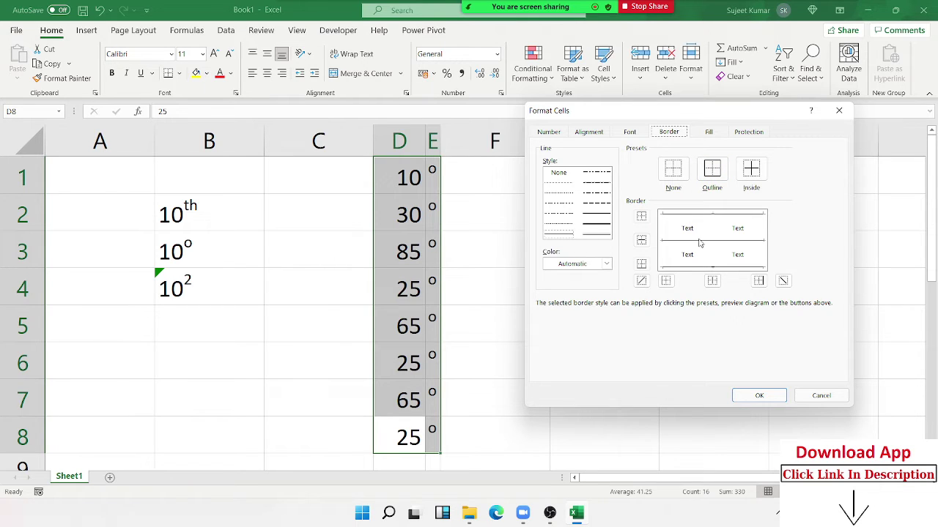
click(759, 231)
click(758, 231)
click(764, 230)
click(758, 396)
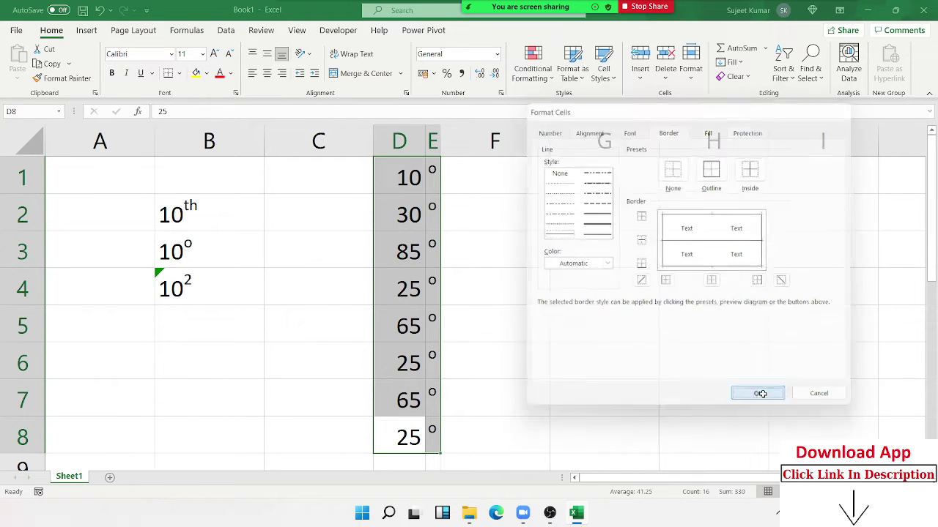
Fill D1:E8 with white and add a new blank Sheet2
click(206, 73)
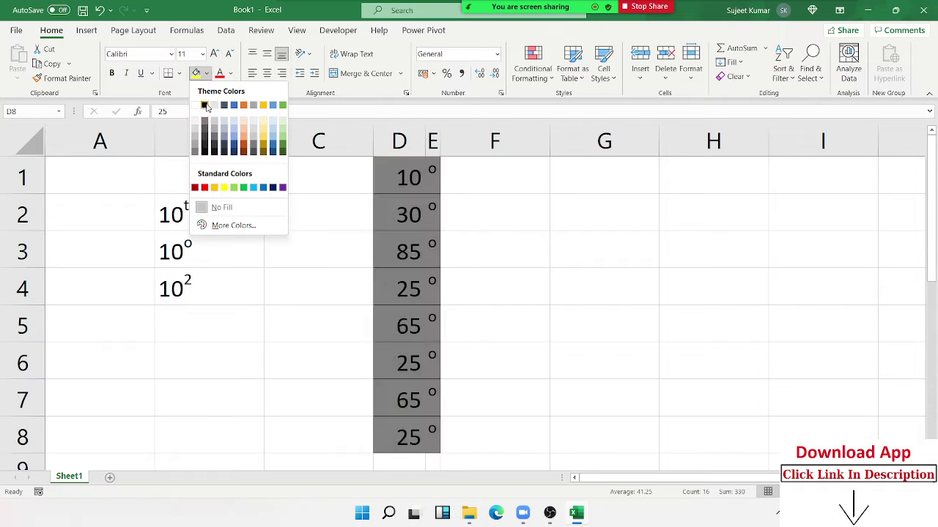
click(197, 106)
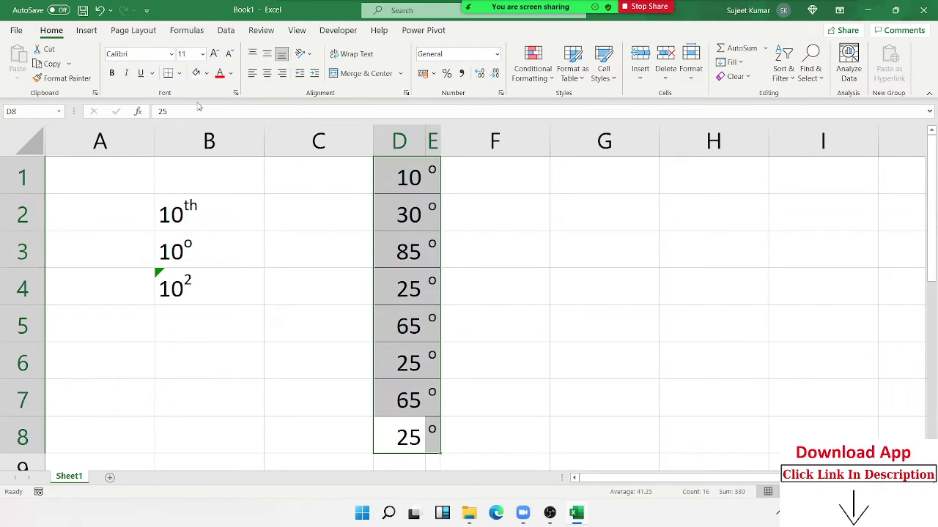
click(514, 229)
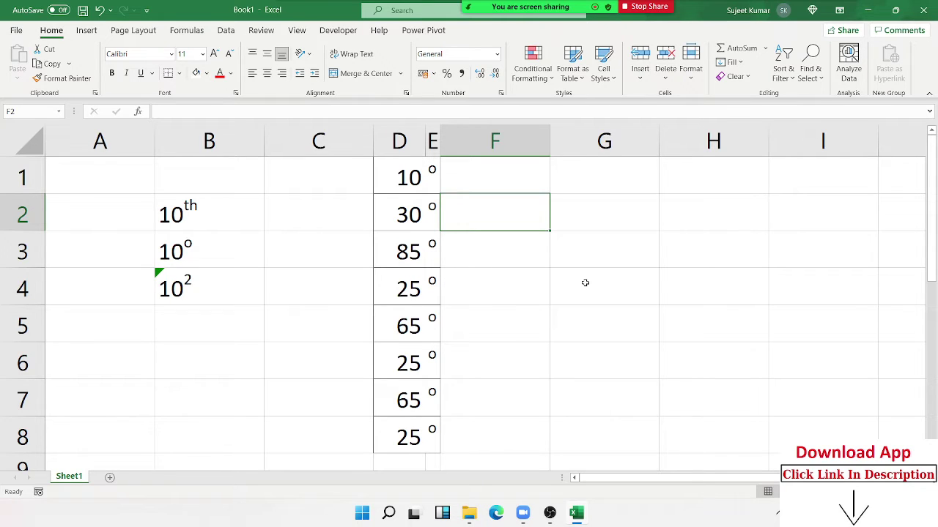
key(Left)
key(Left)
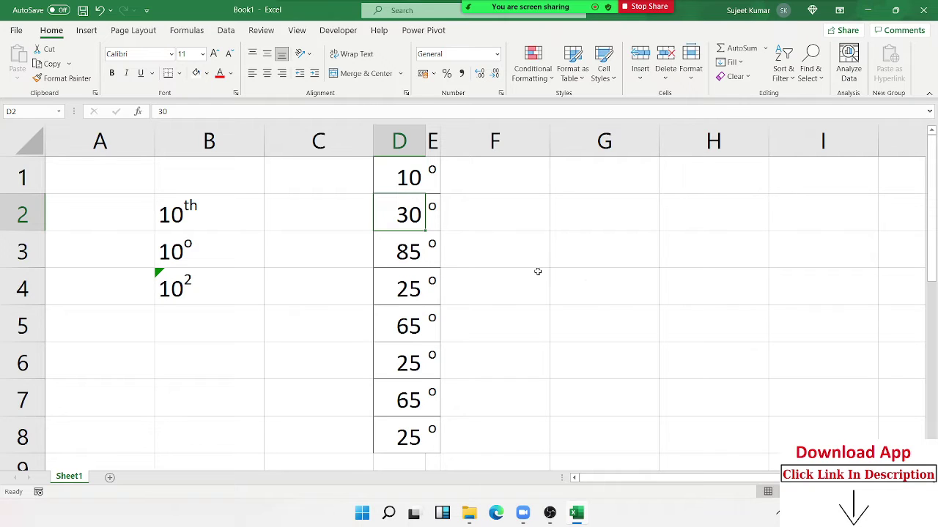
click(110, 477)
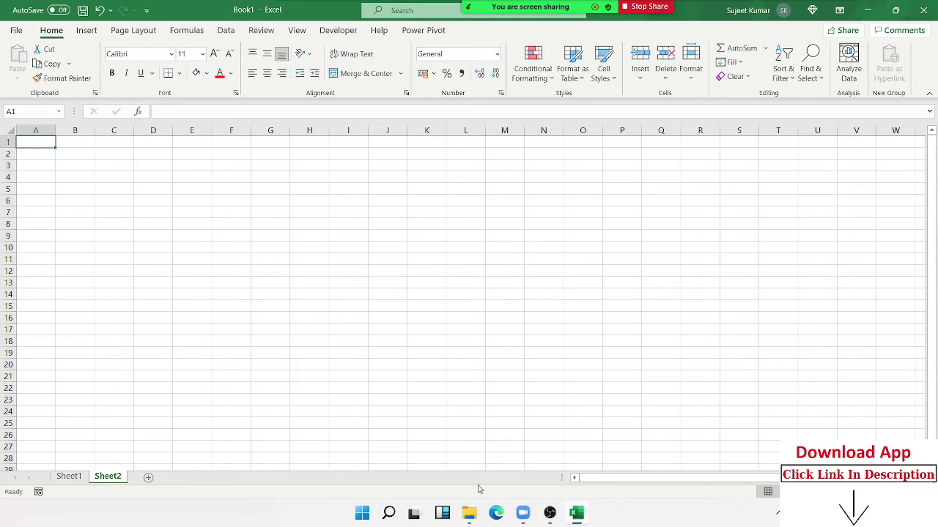
Launch Microsoft Word and create a blank document
key(super)
text(w)
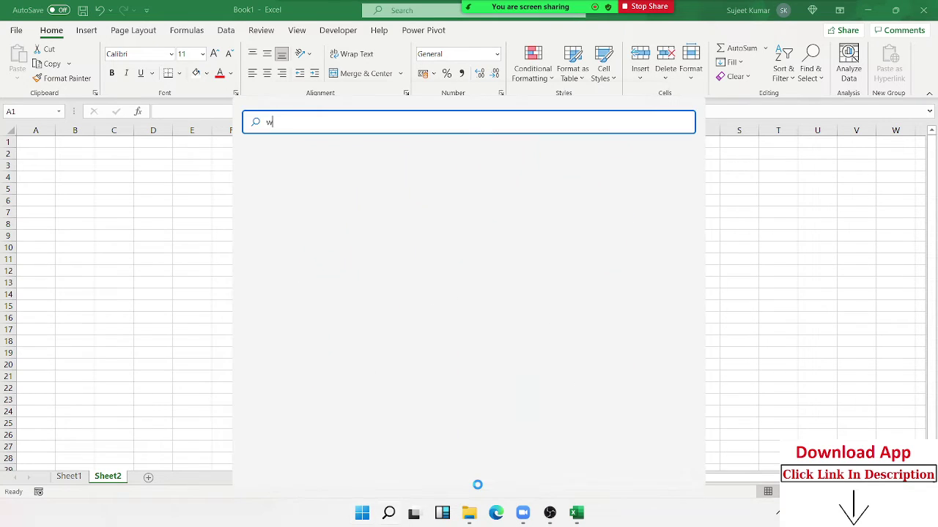
text(ord)
key(Return)
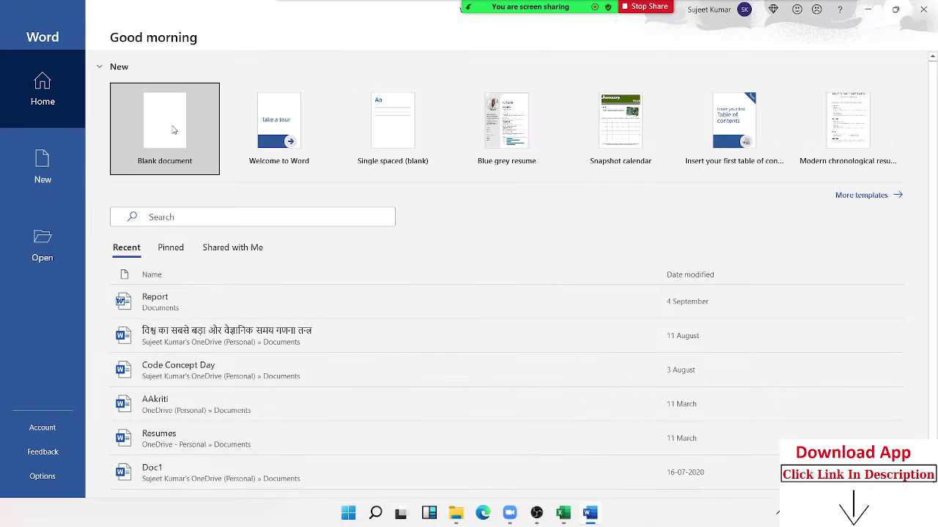
click(172, 125)
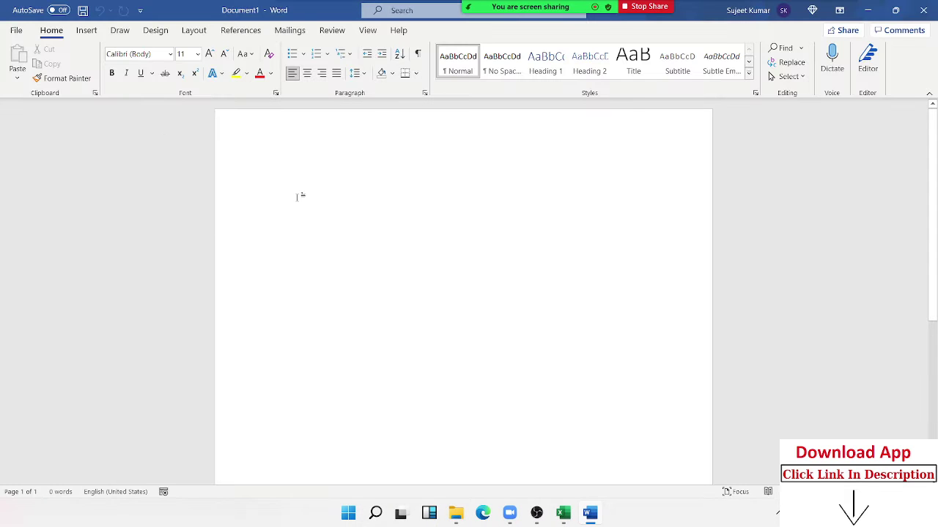
Generate five sample paragraphs with =rand() and copy the first paragraph
text(=ran)
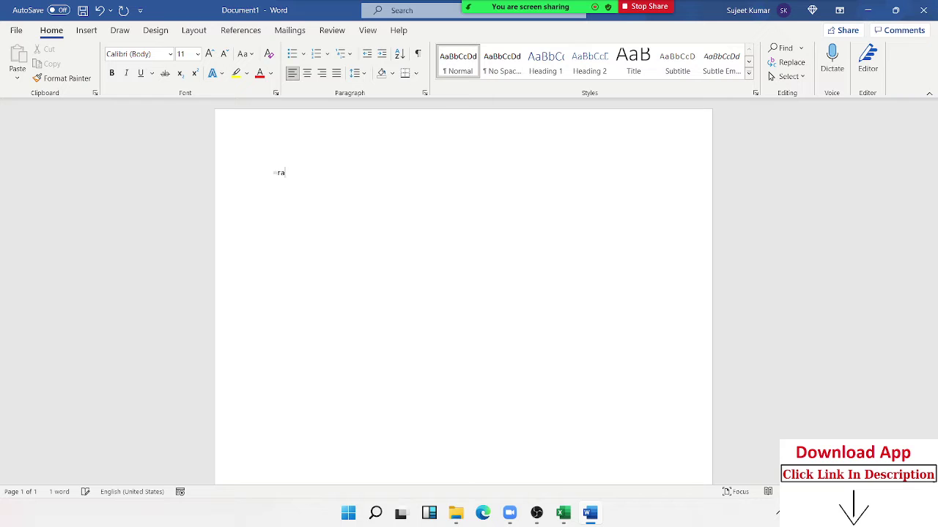
text(d()
key(Return)
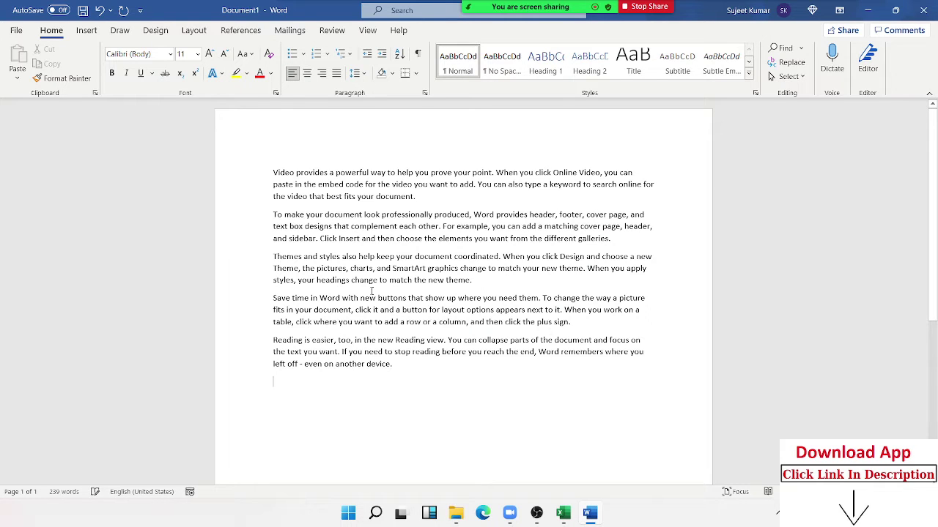
triple_click(405, 198)
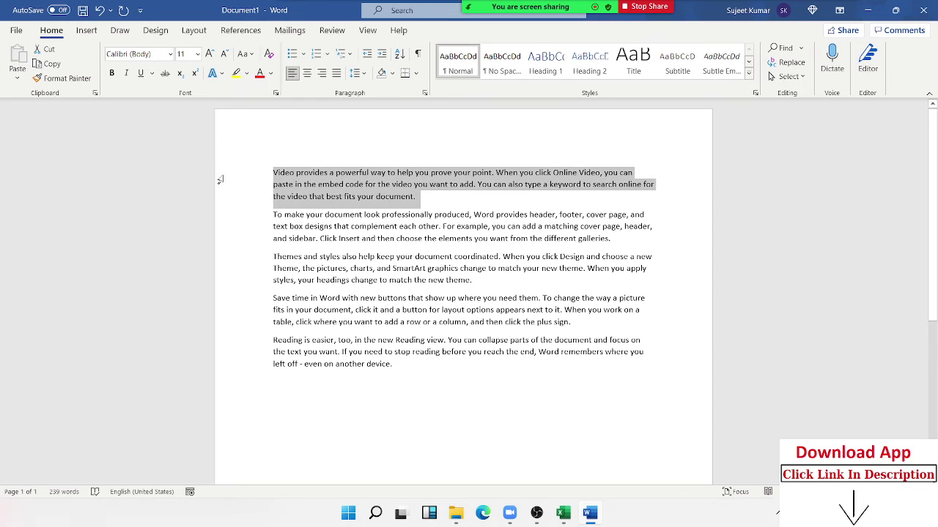
key(ctrl+c)
key(alt+Tab)
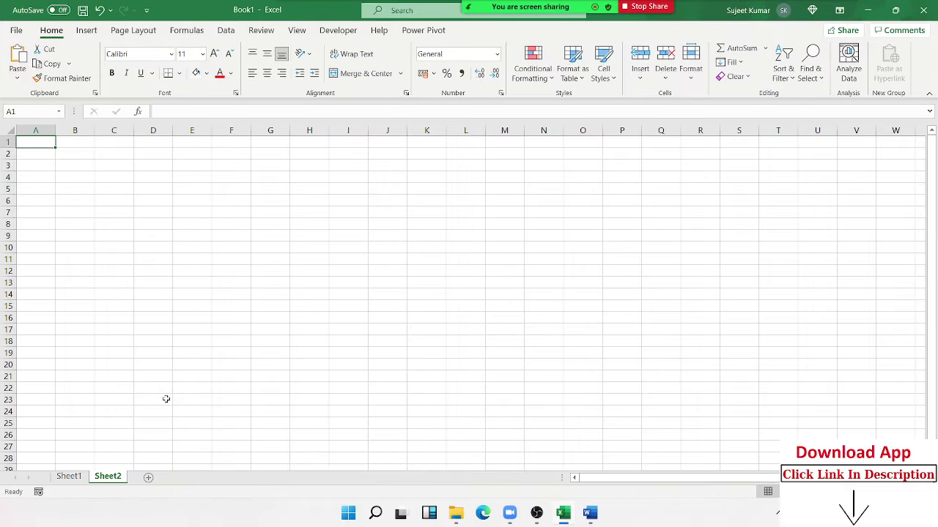
click(69, 477)
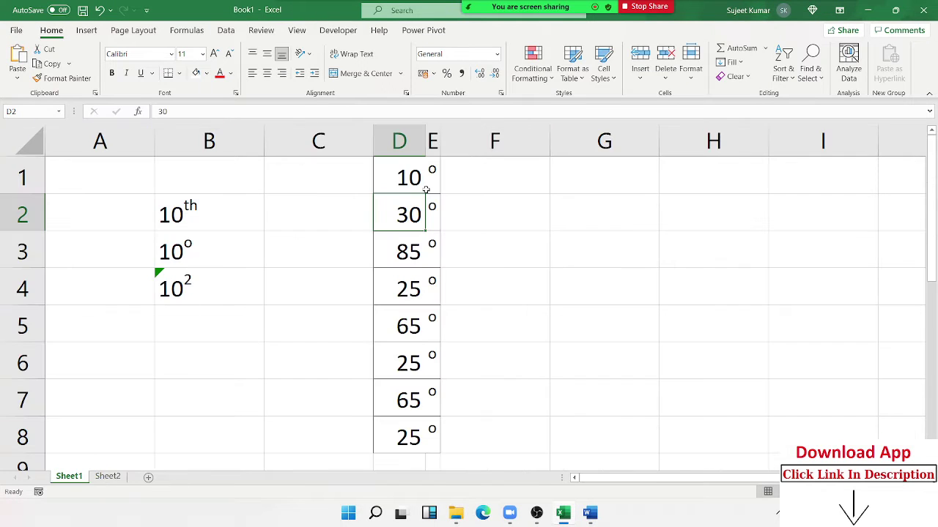
click(432, 174)
drag(436, 440, 386, 183)
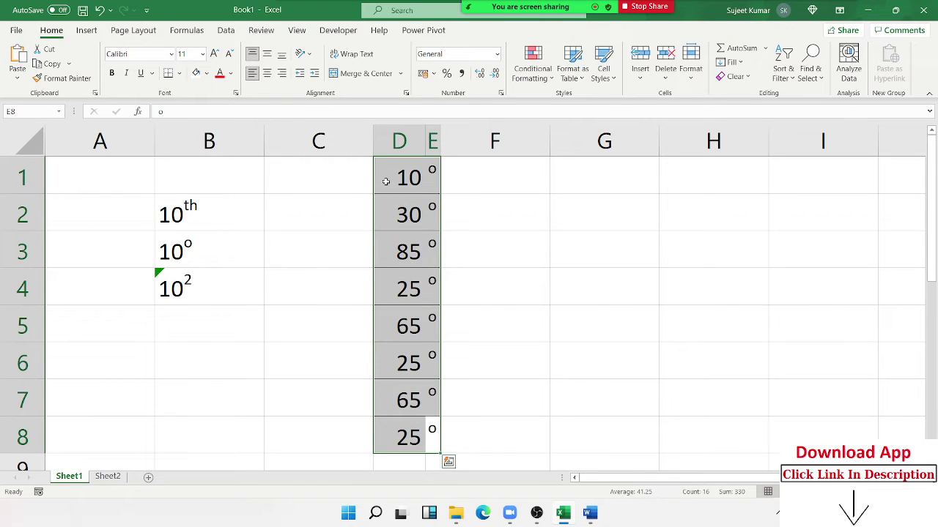
click(226, 248)
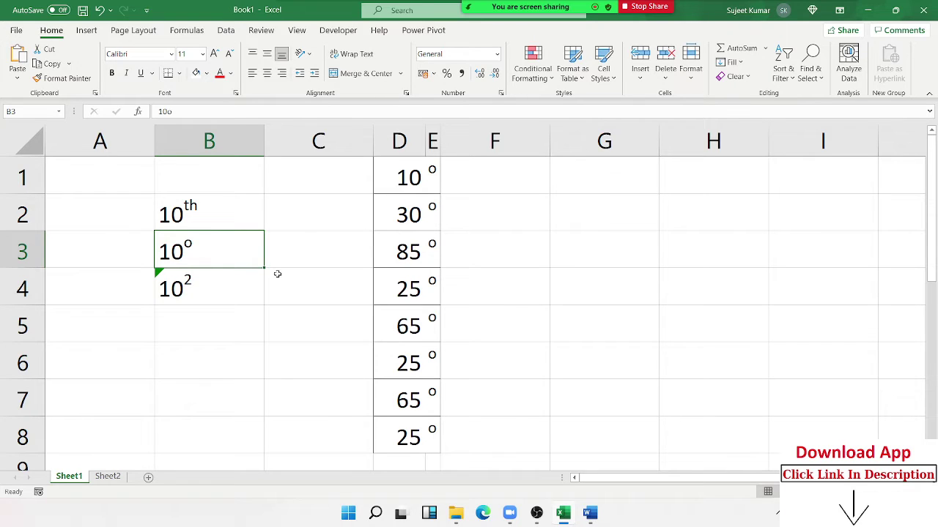
click(108, 476)
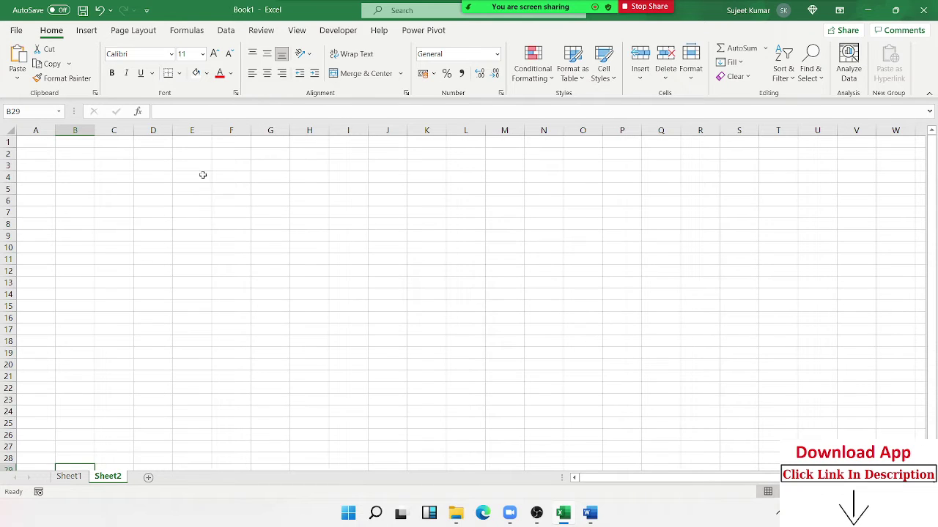
drag(203, 175, 466, 237)
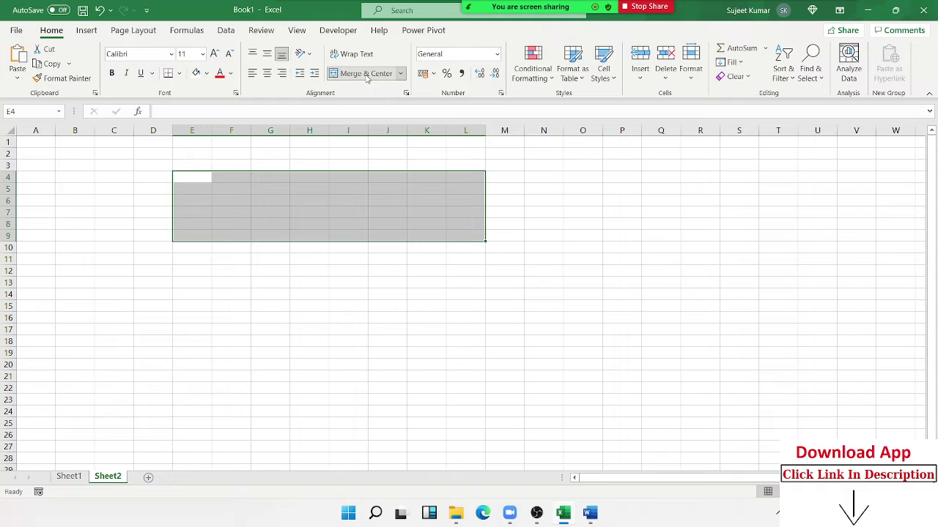
Merge and center E4:L9, then get the sample paragraph from the Word document
click(366, 77)
click(589, 513)
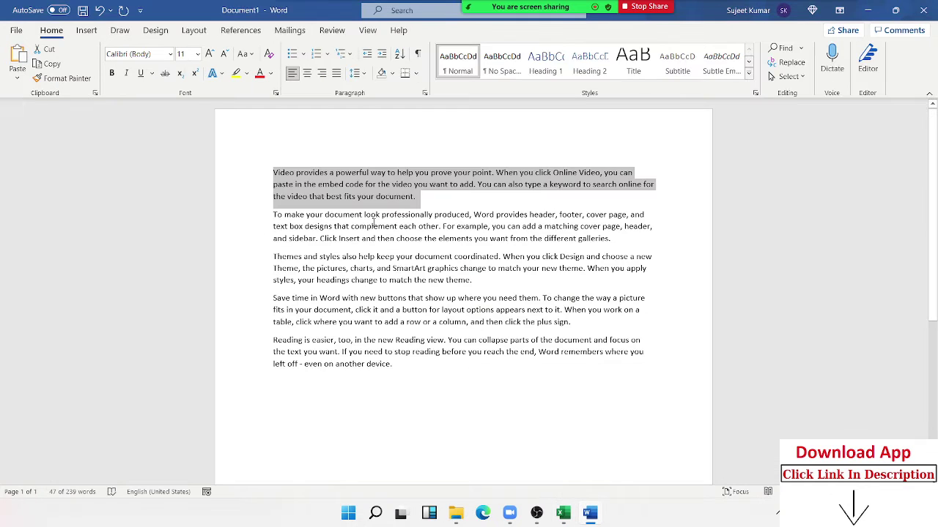
click(407, 316)
key(alt+Tab)
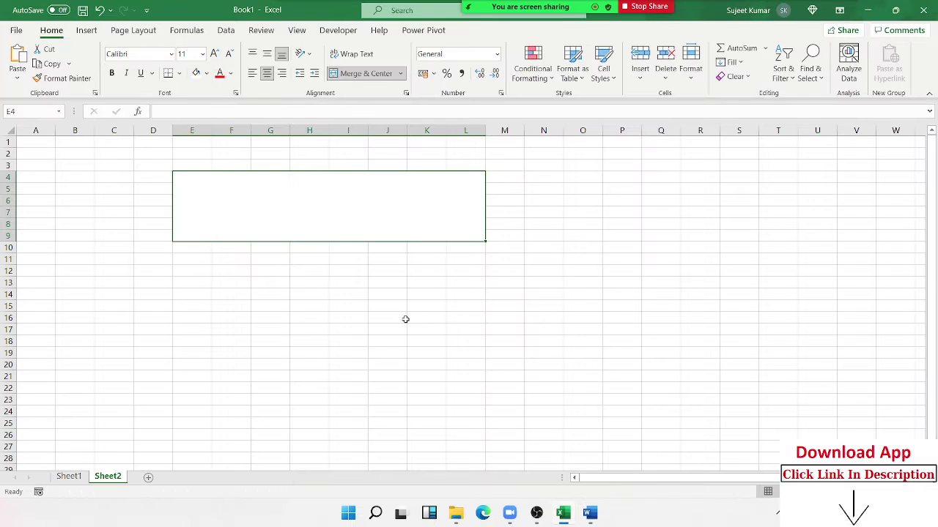
Paste the 'Video provides a powerful way to help you prove your point' paragraph inside the merged cell
click(402, 320)
click(351, 229)
key(ctrl+v)
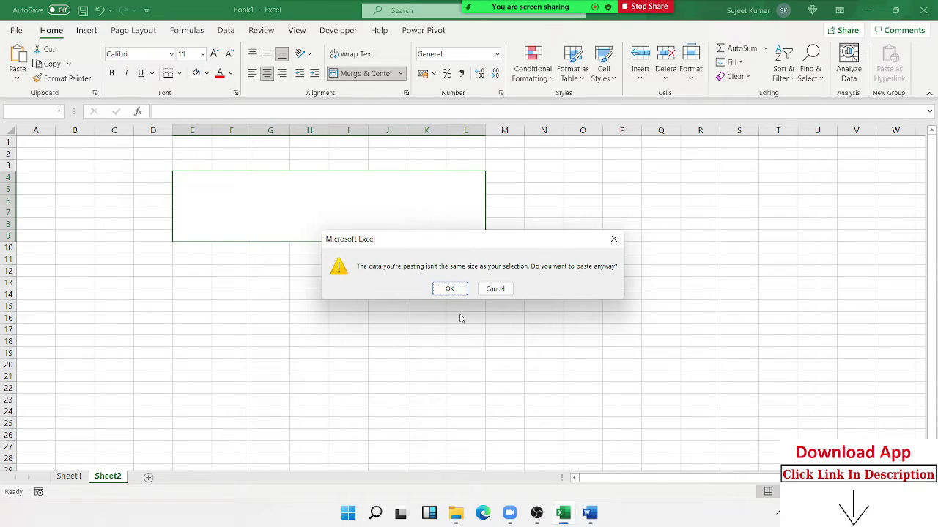
click(450, 288)
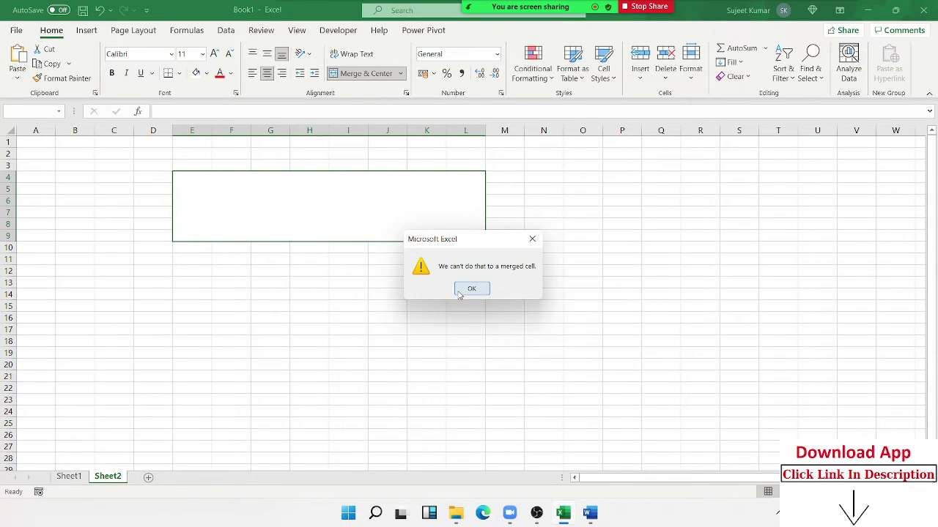
click(459, 291)
double_click(378, 220)
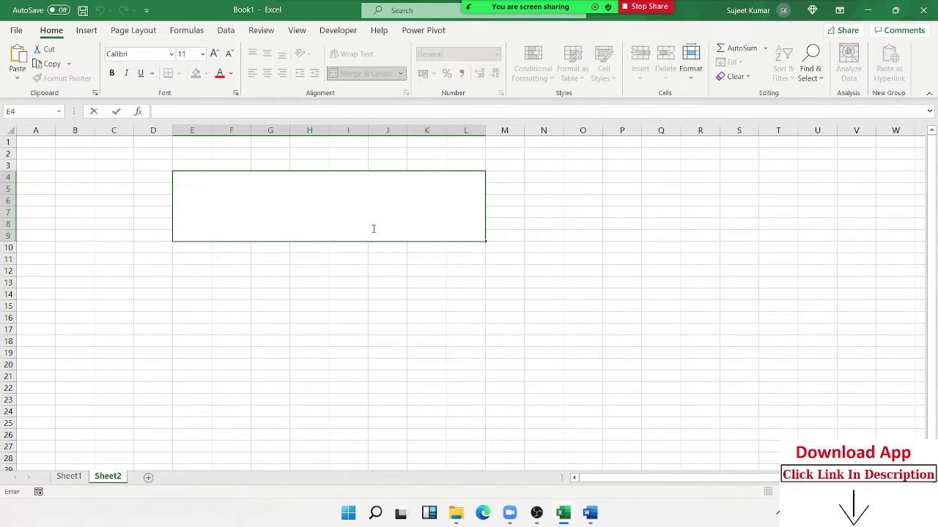
key(ctrl+v)
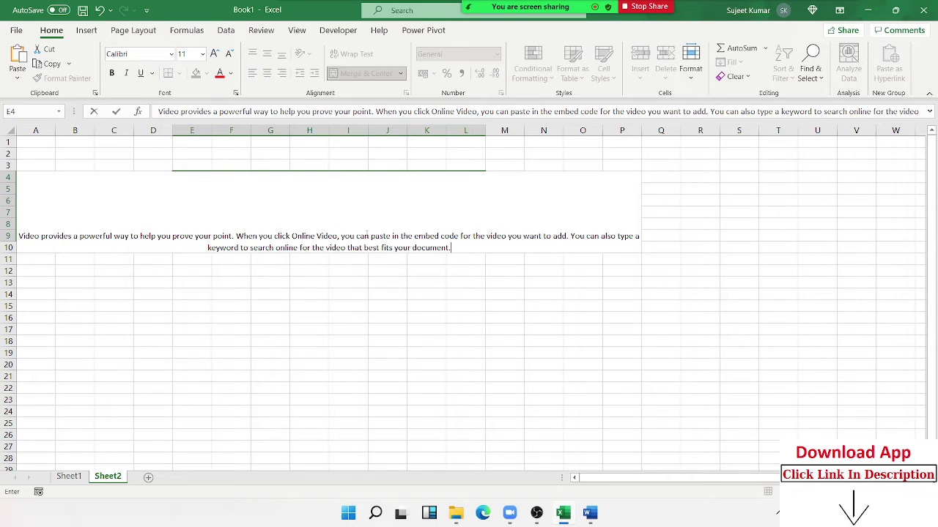
click(375, 300)
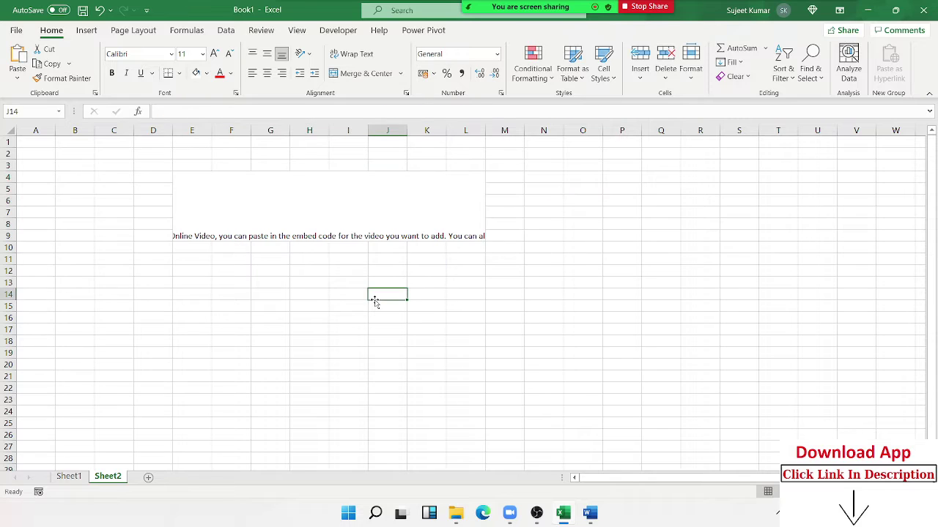
Apply Wrap Text, Align Left and Middle Align to the merged E4:L9 paragraph
click(364, 220)
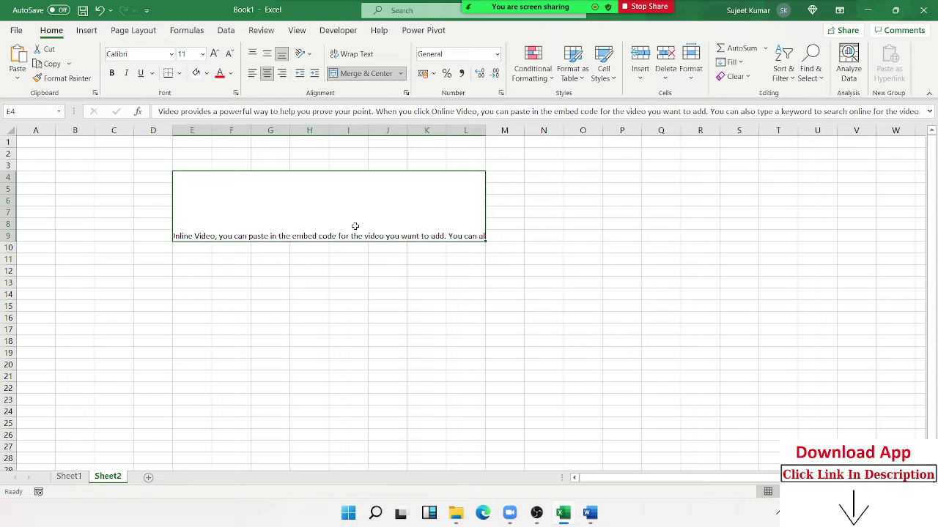
click(355, 53)
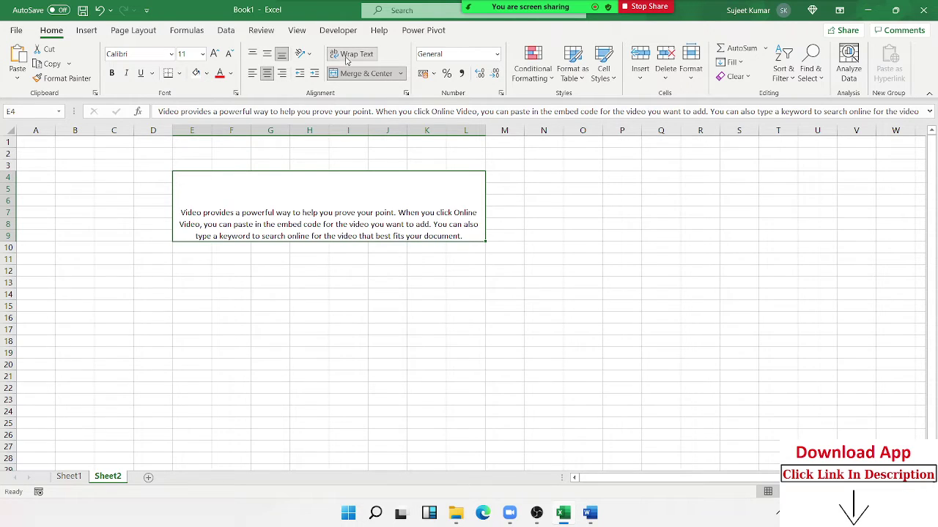
click(252, 74)
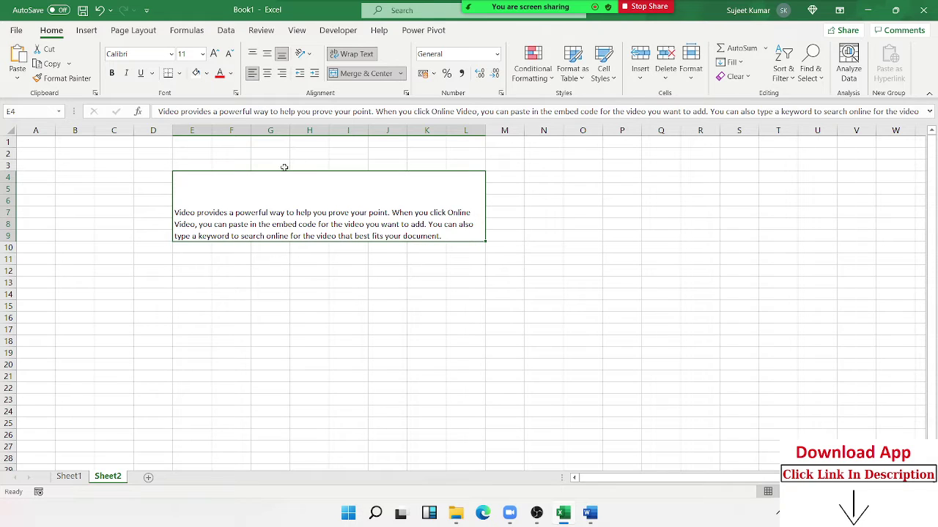
click(268, 55)
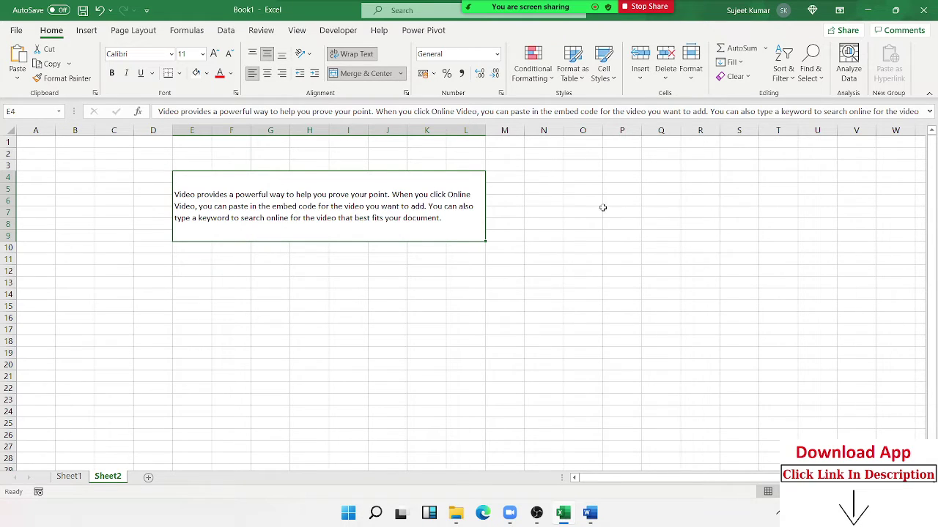
click(389, 282)
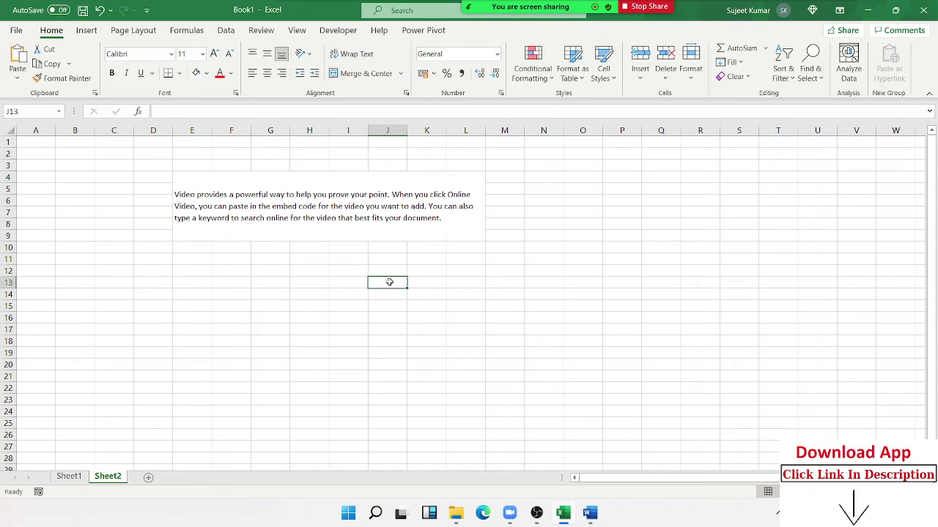
click(357, 214)
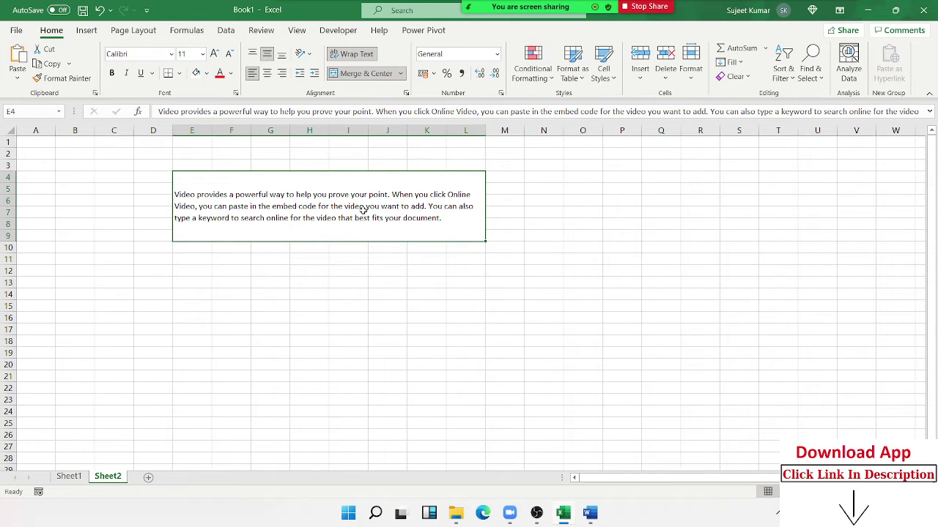
Select the words 'embed code' inside the merged paragraph while editing
double_click(365, 206)
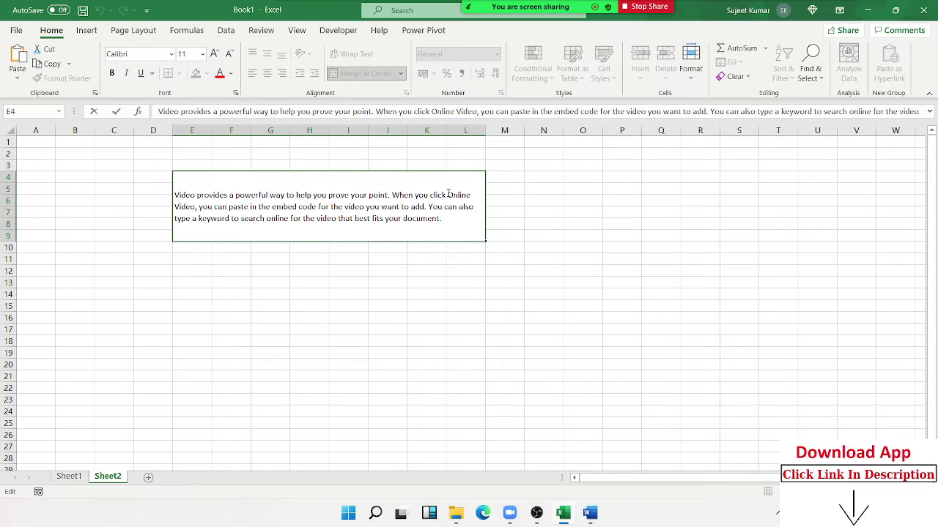
drag(448, 194, 455, 197)
double_click(290, 207)
shift+click(317, 208)
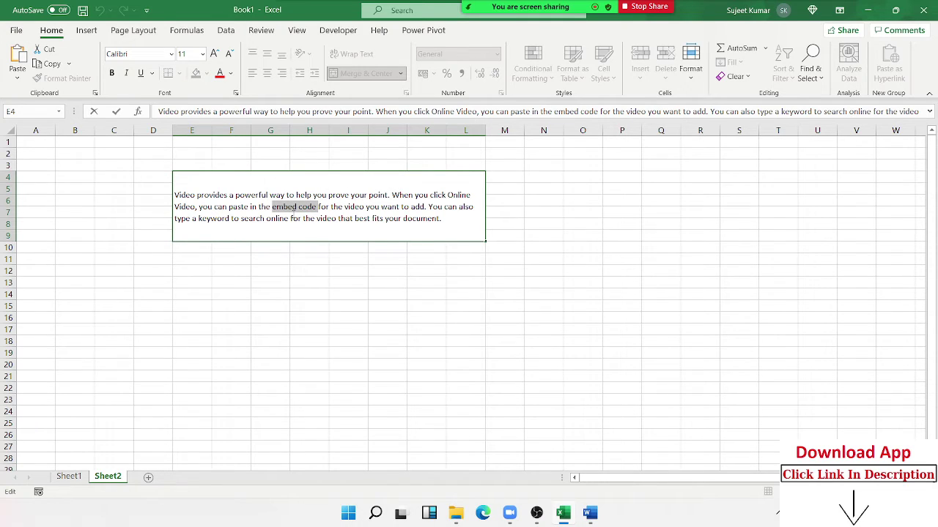
Set the selected words to red with strikethrough in Format Cells
right_click(295, 210)
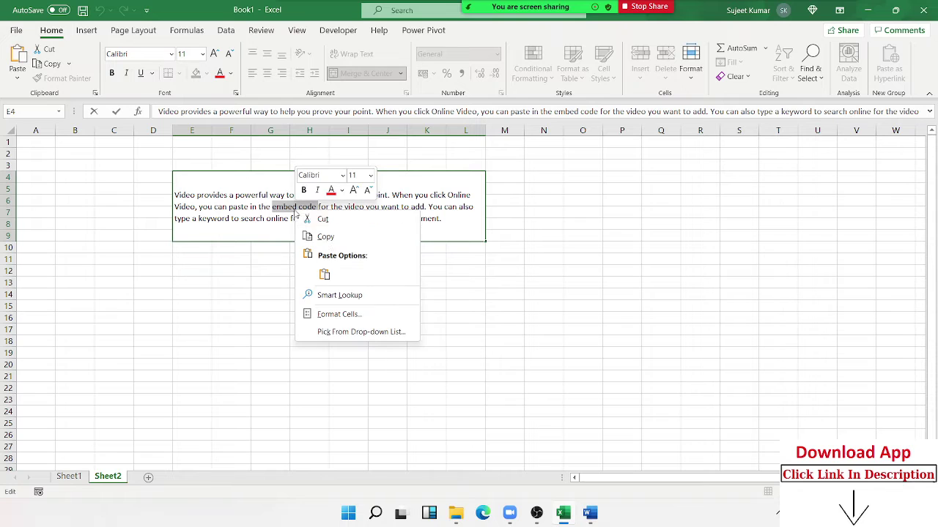
click(353, 313)
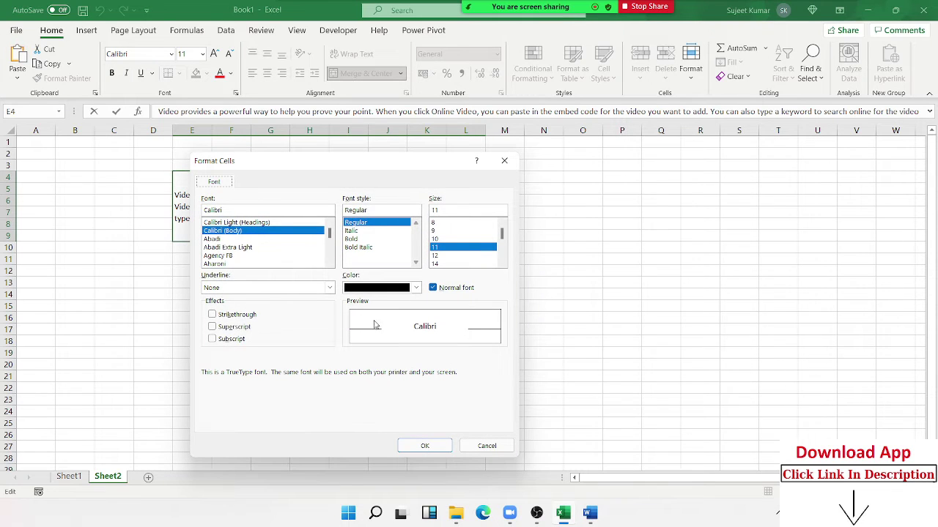
click(362, 290)
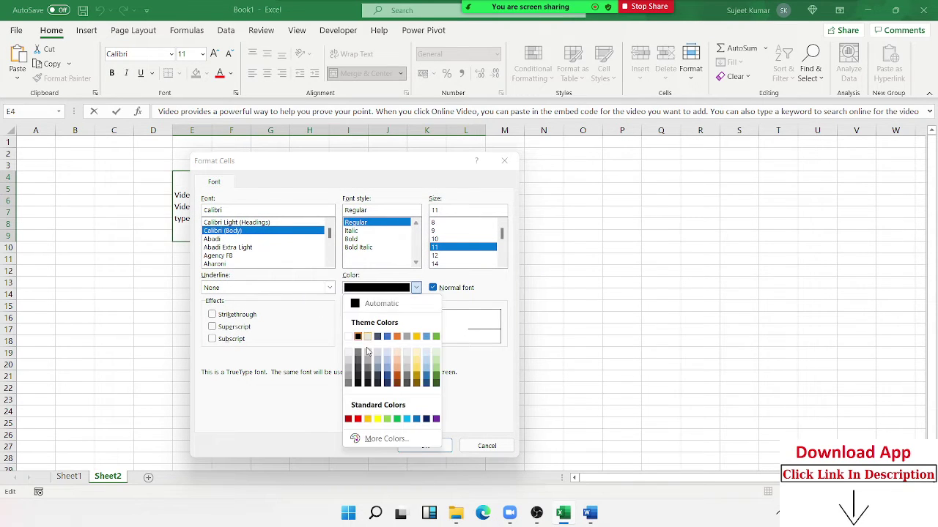
click(358, 421)
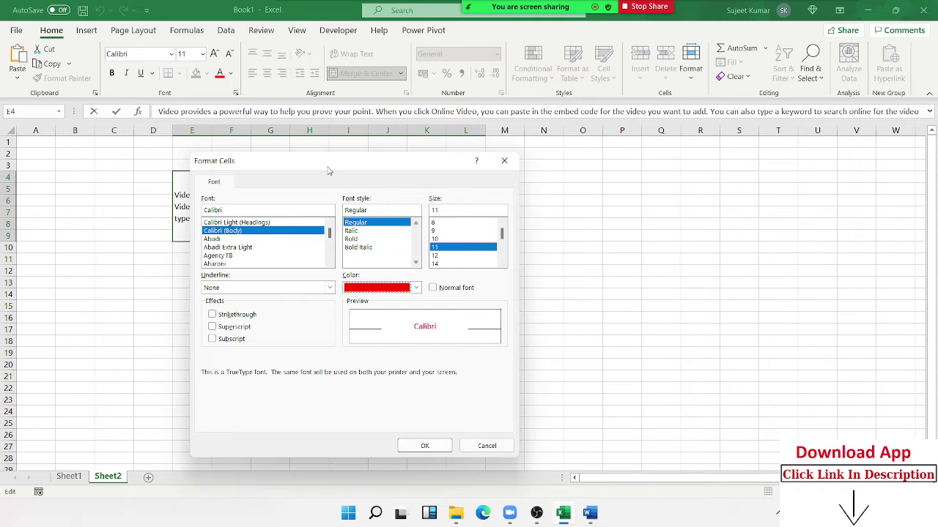
drag(329, 164, 525, 151)
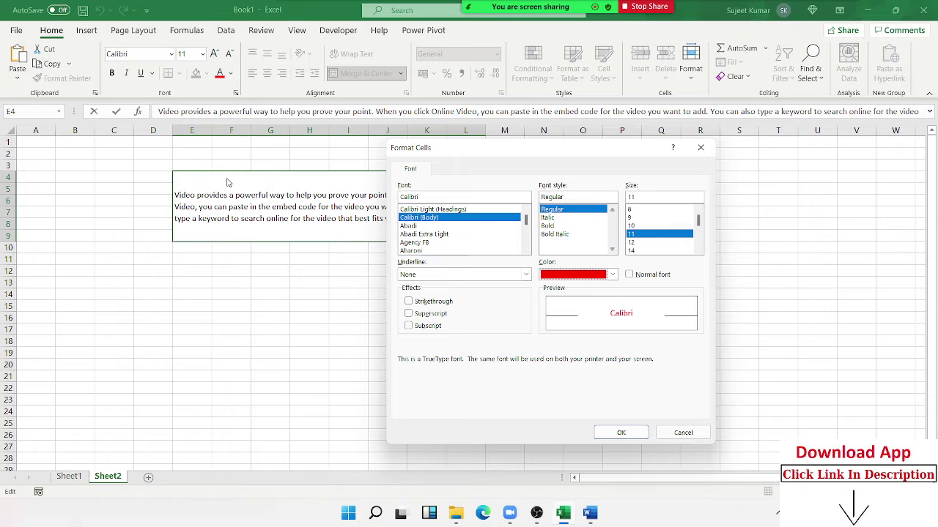
click(442, 308)
click(620, 433)
click(401, 340)
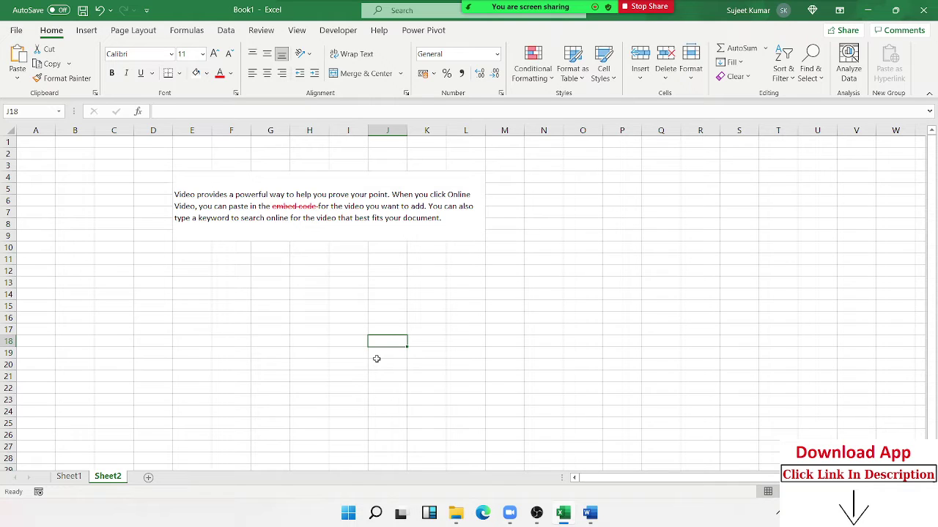
Insert blank columns at A and enter thirteen numbers (85, 36, 52, 36, 32 …) in C1:C13
click(35, 129)
key(ctrl+shift+plus)
key(ctrl+shift+plus)
key(ctrl+shift+plus)
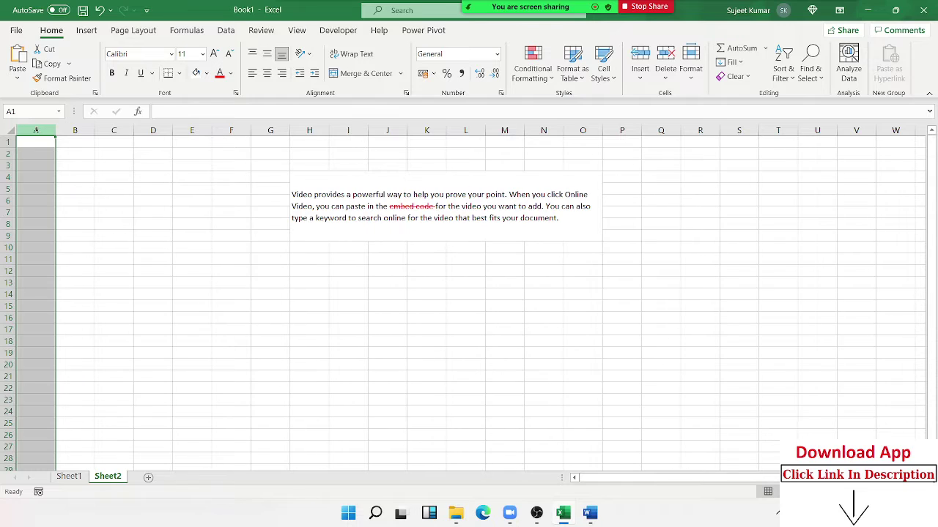
click(129, 147)
text(85)
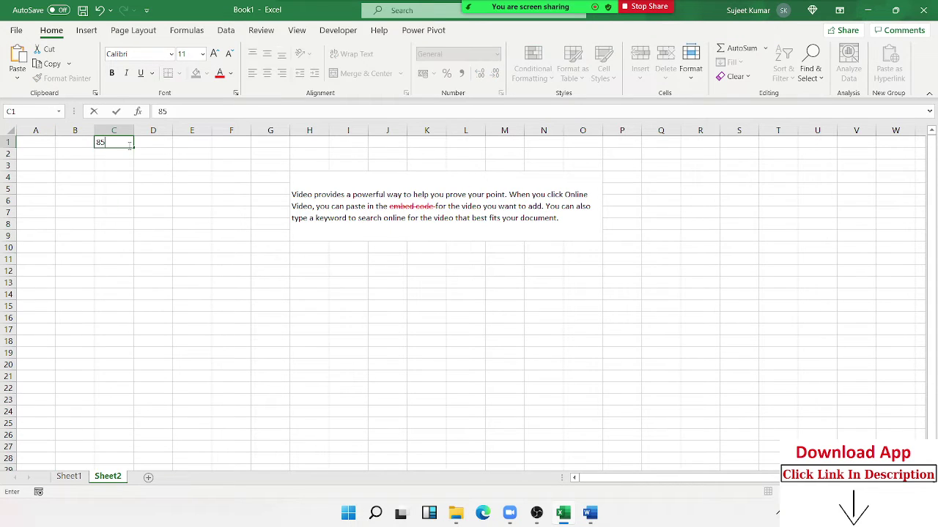
key(Return)
text(36)
key(Return)
text(52)
key(Return)
text(36)
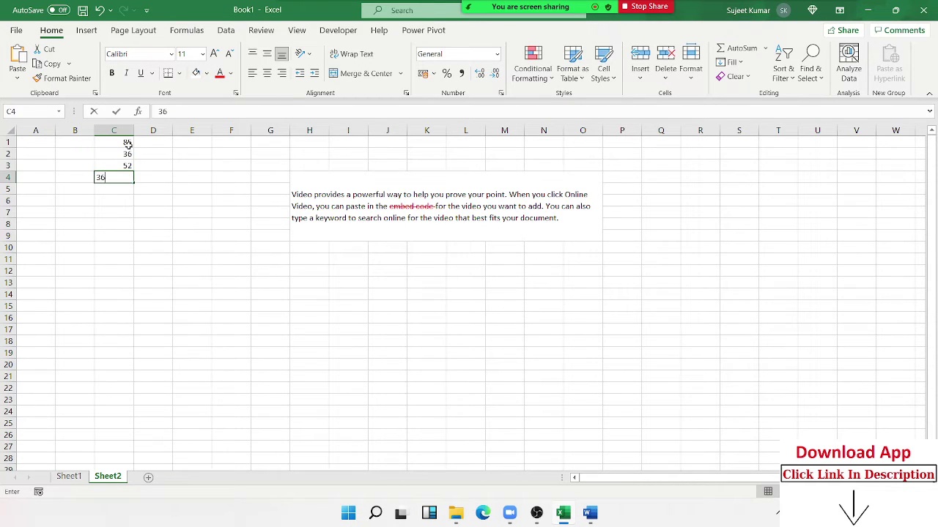
key(Return)
text(32)
key(Return)
text(36)
key(Return)
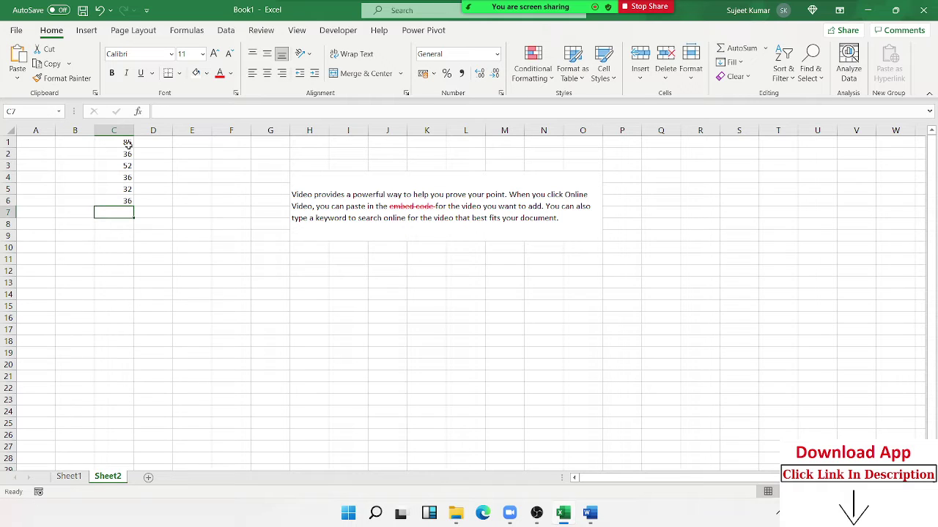
text(36)
key(Return)
text(32)
key(Return)
text(36)
key(Return)
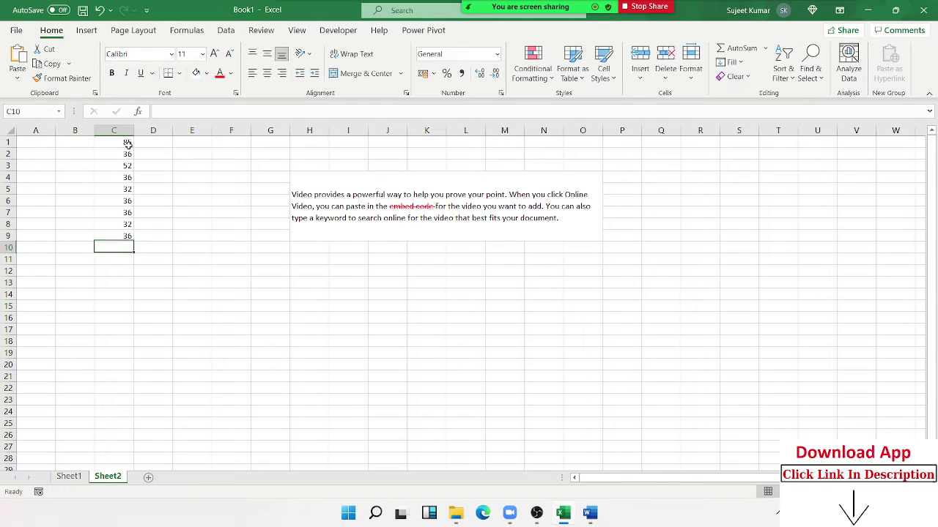
text(36)
key(Return)
text(32)
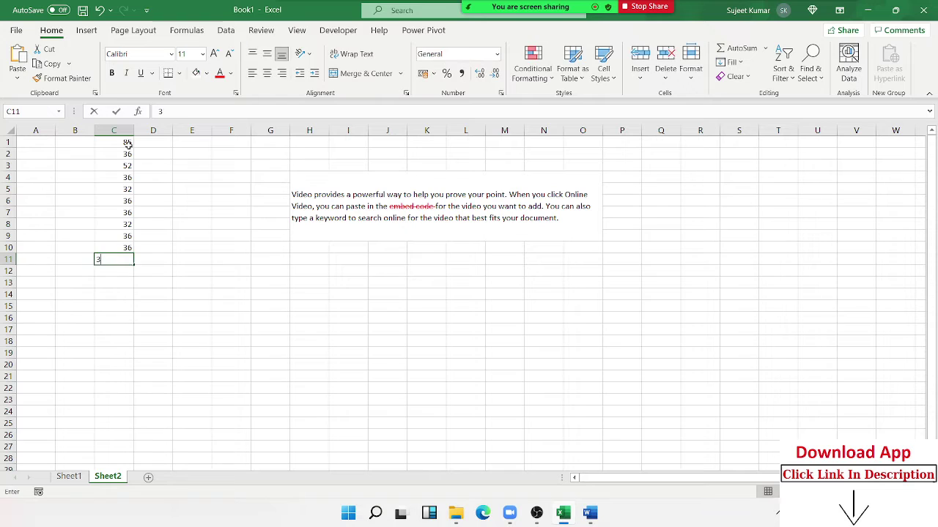
key(Return)
text(36)
key(Return)
text(65)
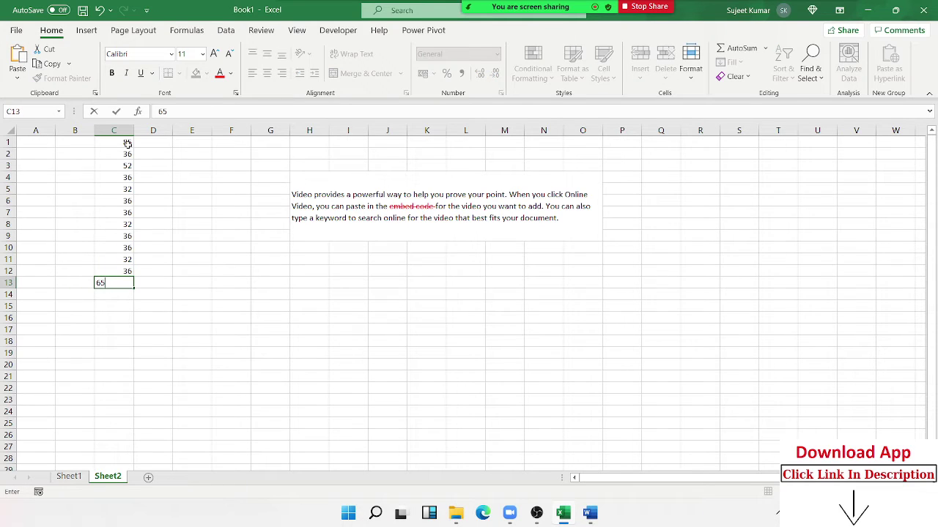
key(Return)
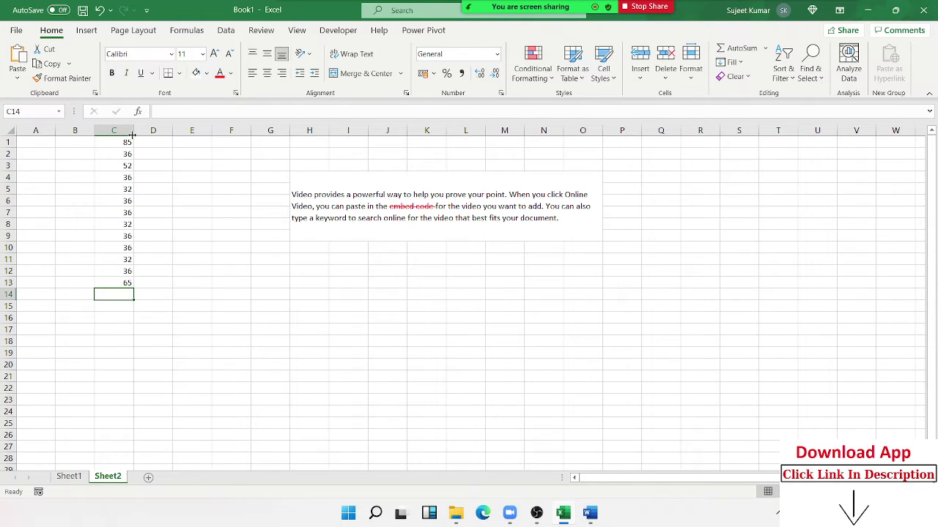
Autofit column C, widen it slightly, and center C1:C13 horizontally and vertically
double_click(134, 130)
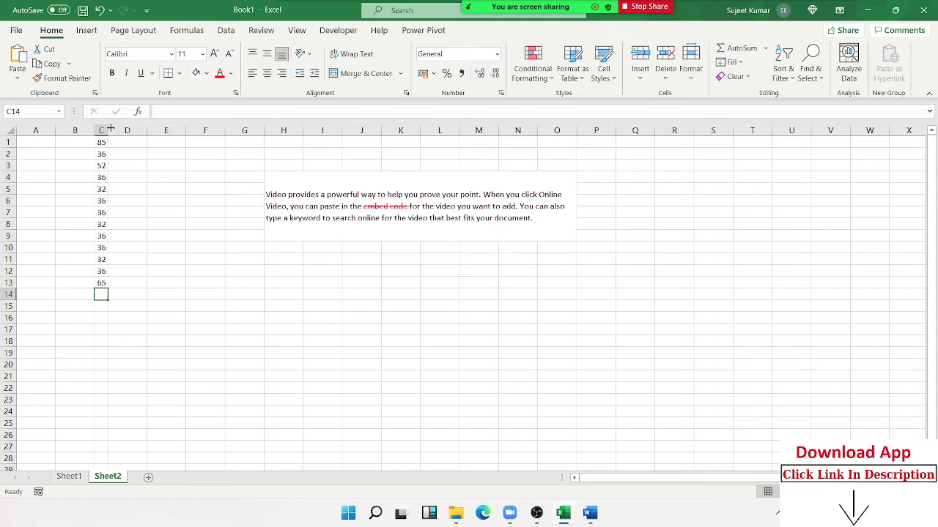
drag(109, 131, 119, 131)
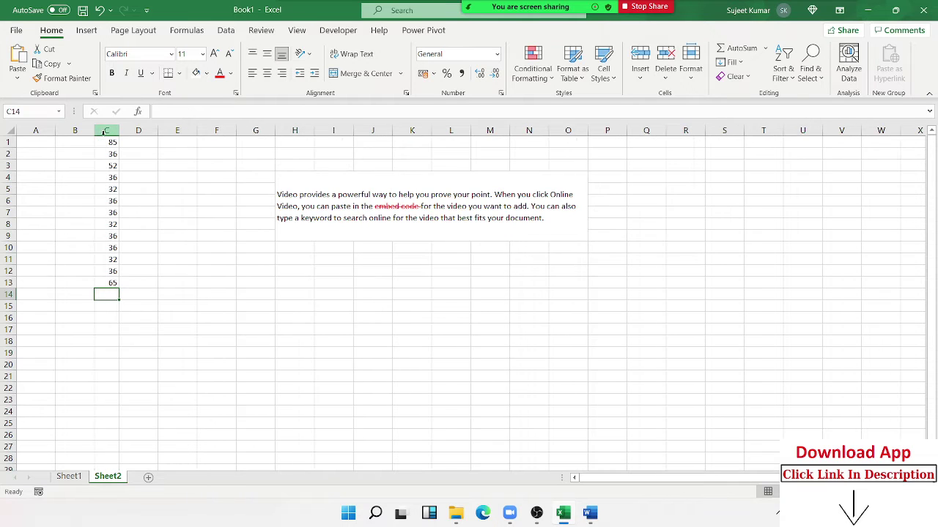
click(110, 199)
drag(109, 143, 106, 283)
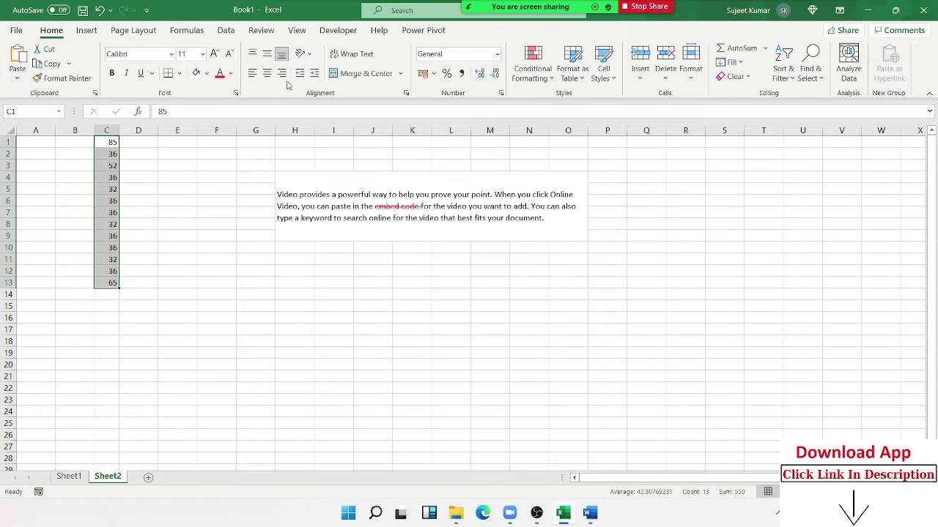
click(268, 54)
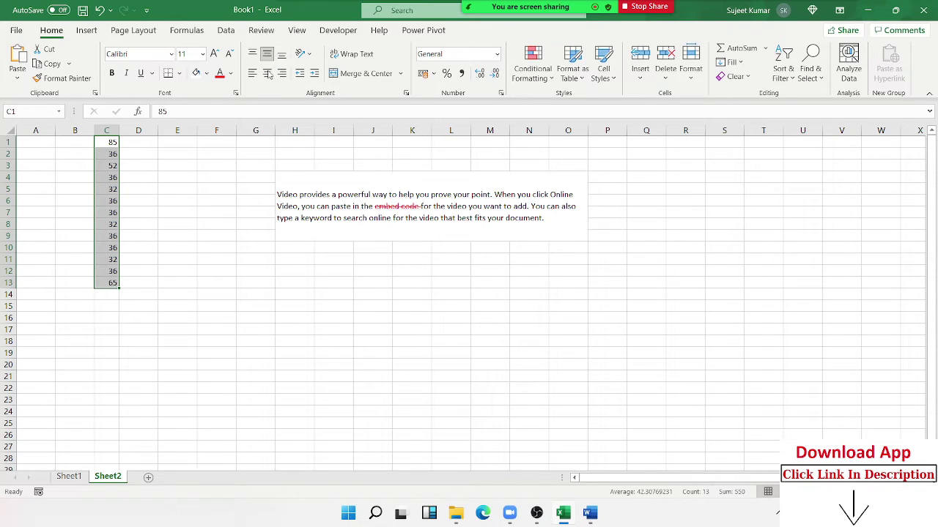
click(267, 75)
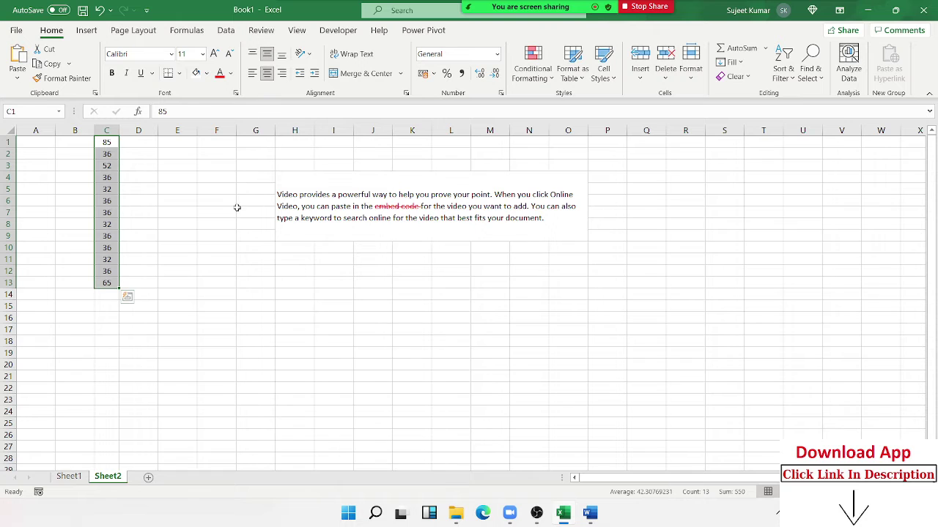
Draw a blue cross over the 36 in C4 with Zoom's annotation tool
scroll(236, 207, up, 3)
scroll(235, 207, up, 1)
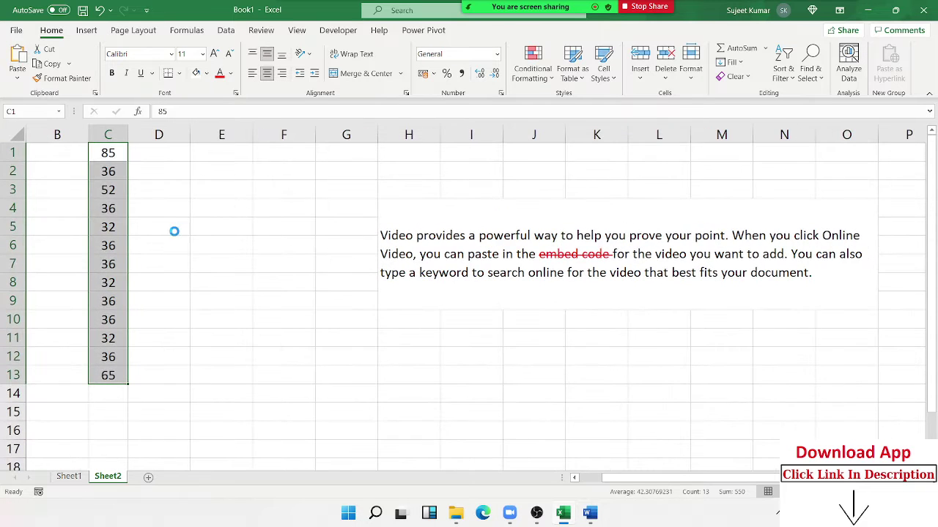
scroll(173, 231, up, 2)
click(203, 233)
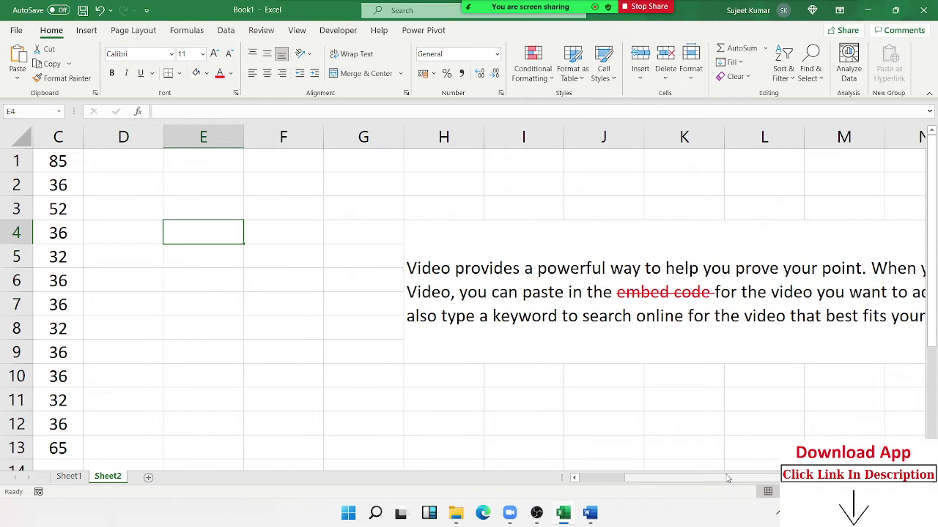
drag(727, 478, 682, 479)
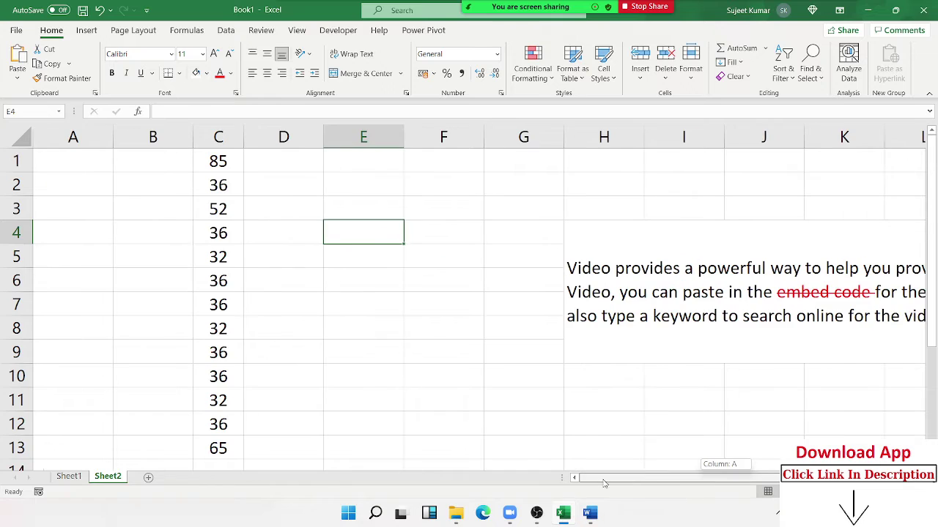
click(256, 273)
click(221, 277)
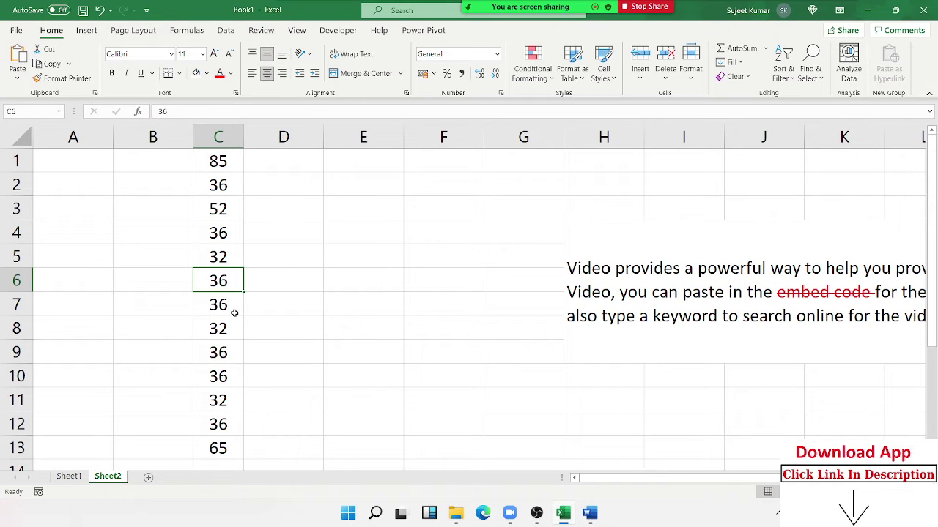
click(435, 257)
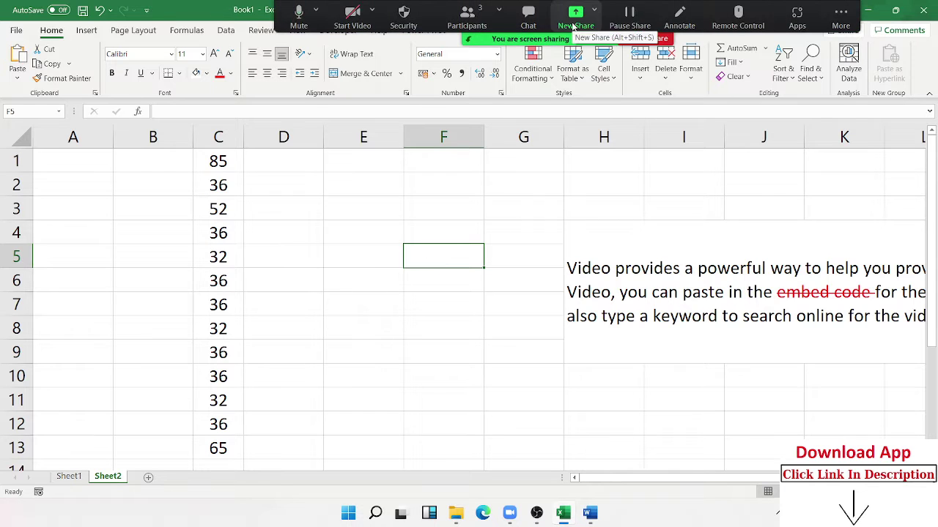
click(680, 16)
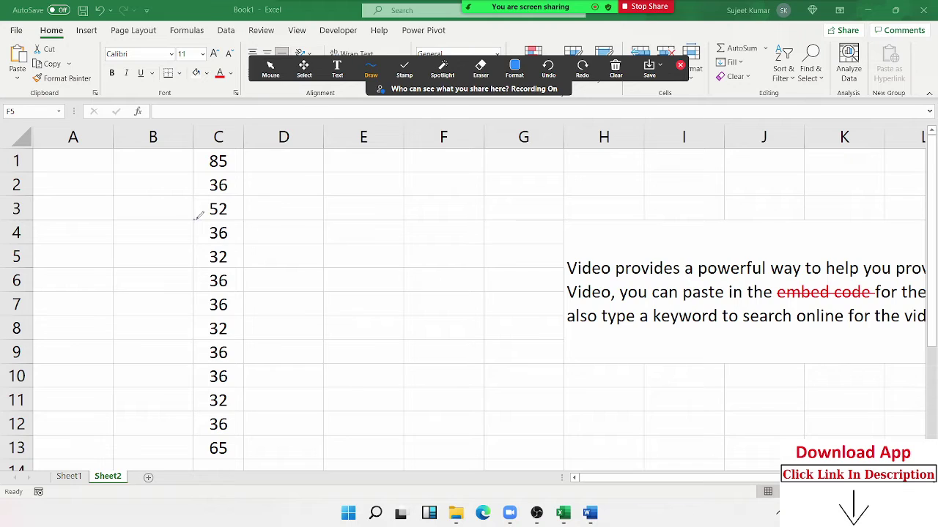
mouse_move(195, 219)
mouse_down()
mouse_move(233, 245)
mouse_move(209, 248)
mouse_up()
click(681, 66)
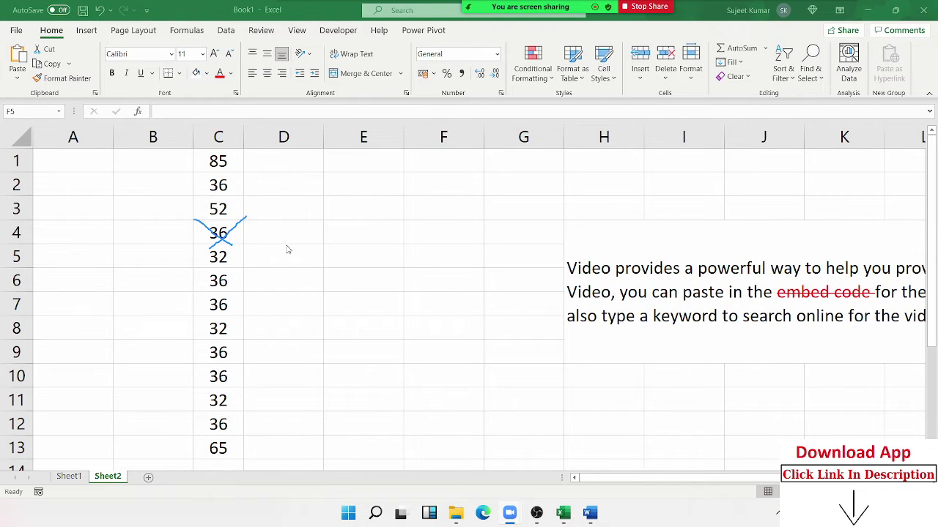
Give C7 red solid rising and falling diagonal borders forming an X
click(220, 300)
right_click(220, 300)
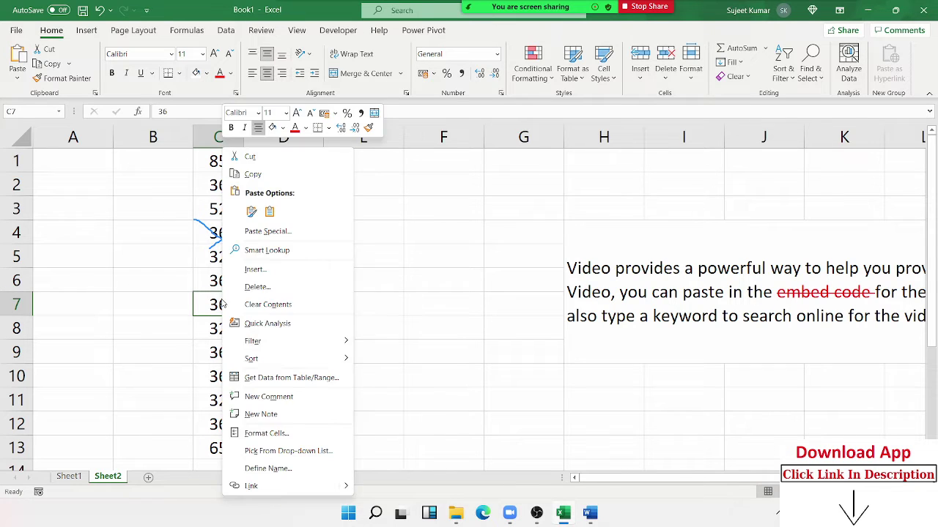
click(278, 435)
click(258, 217)
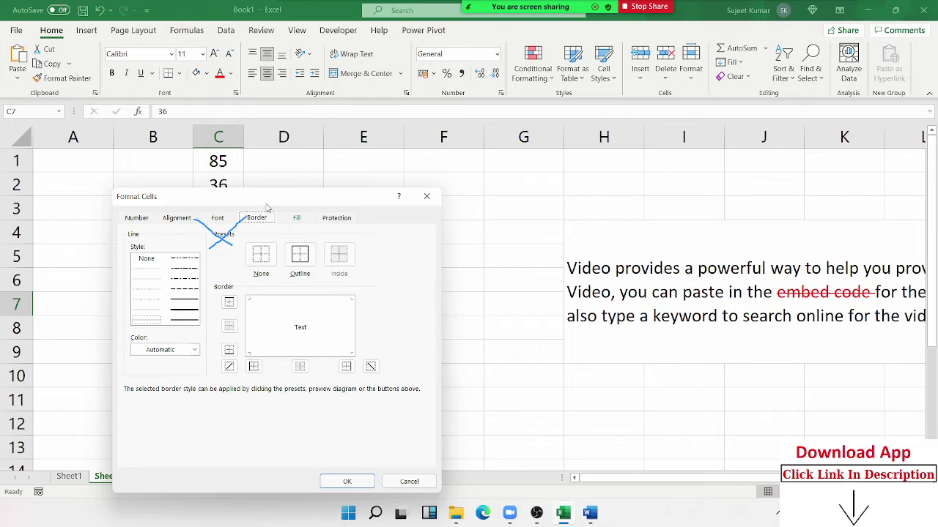
mouse_move(278, 205)
mouse_down()
mouse_move(491, 209)
mouse_move(584, 157)
mouse_up()
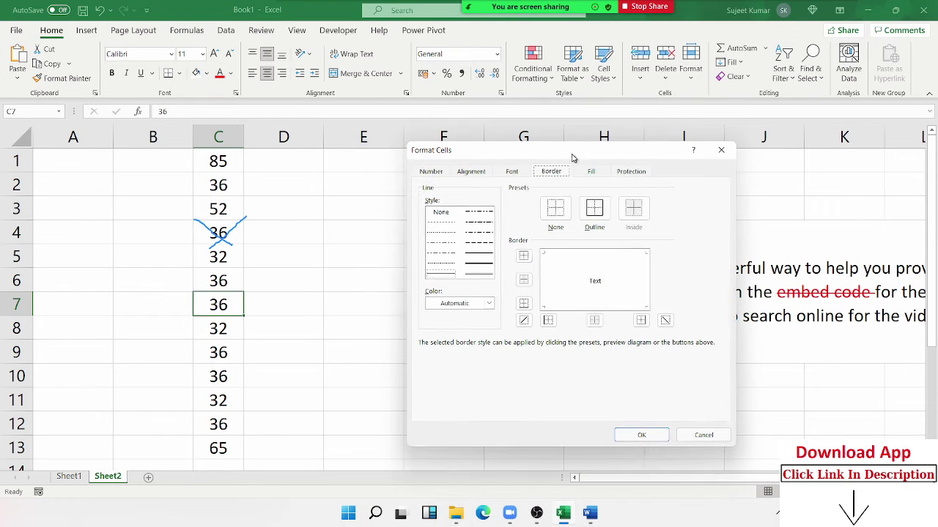
click(463, 304)
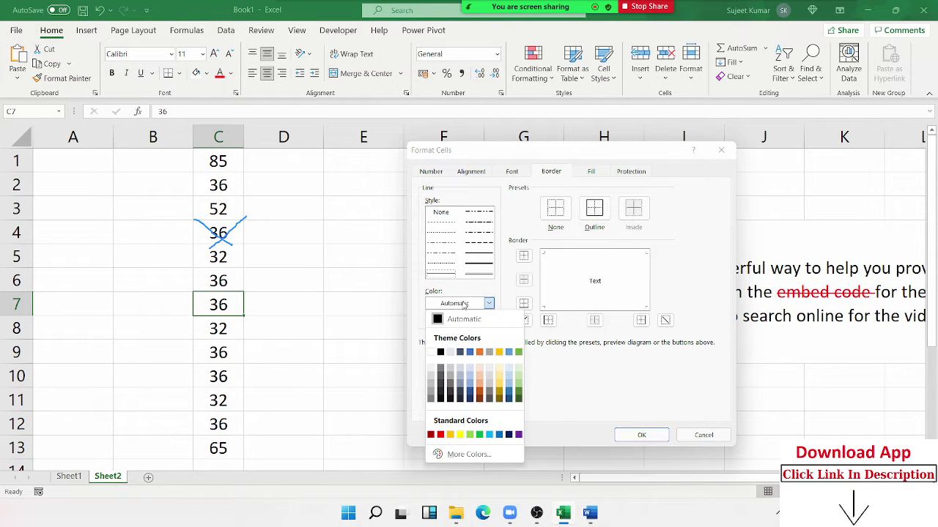
click(440, 435)
click(479, 264)
click(523, 320)
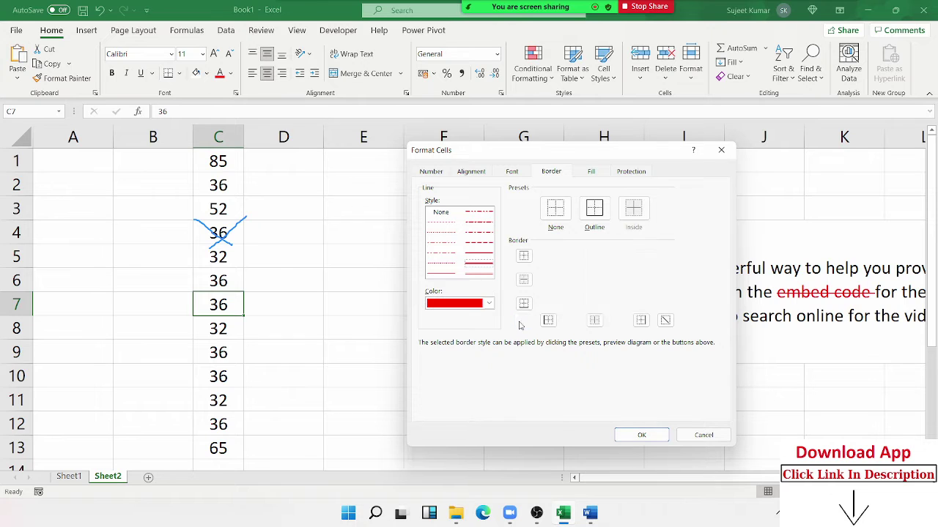
click(665, 320)
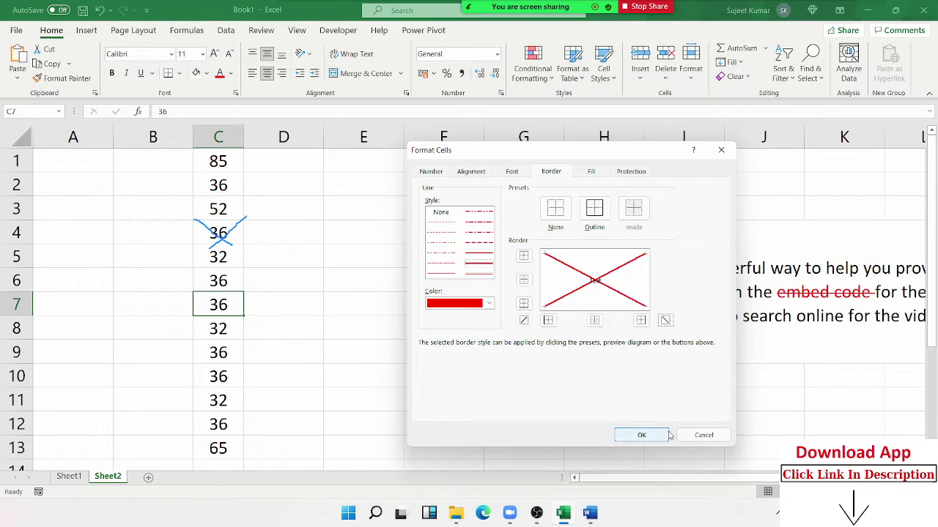
click(641, 434)
click(312, 384)
Add a light green left border and rising diagonal border to C9 via Format Cells
click(224, 358)
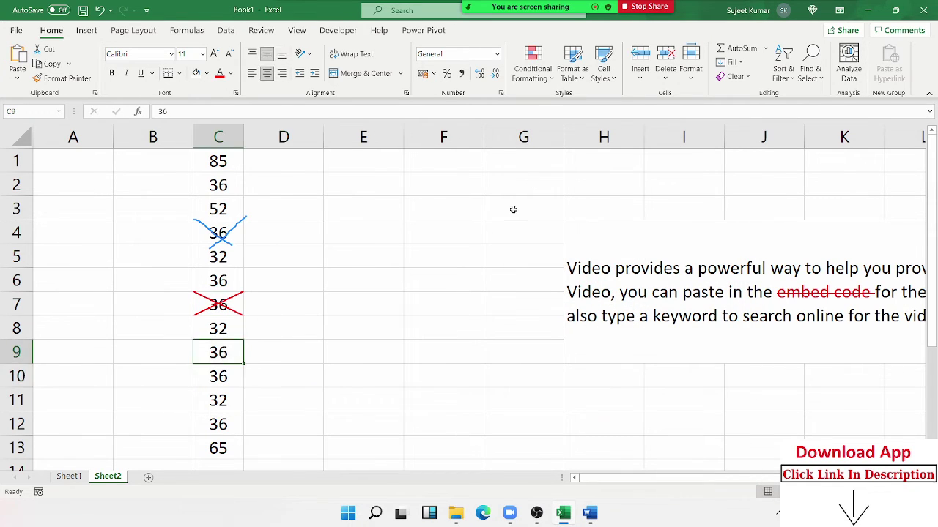
click(502, 93)
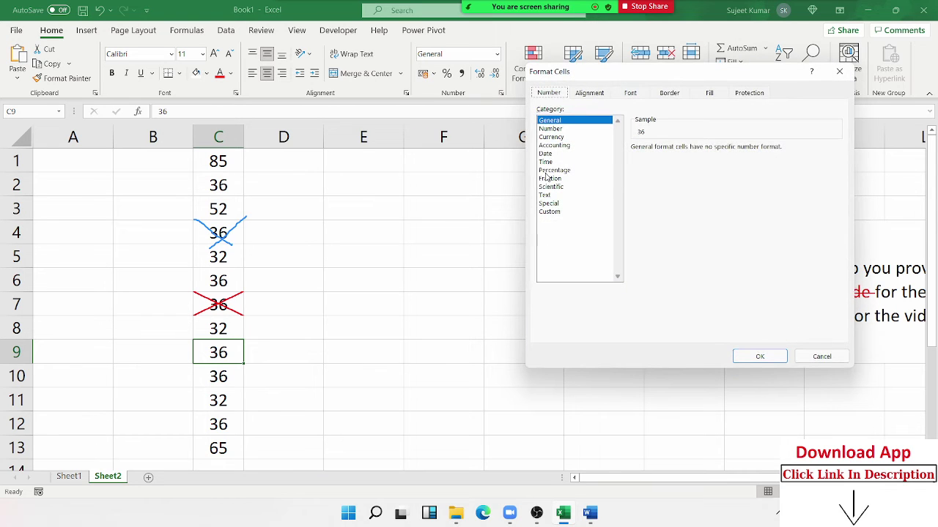
click(605, 94)
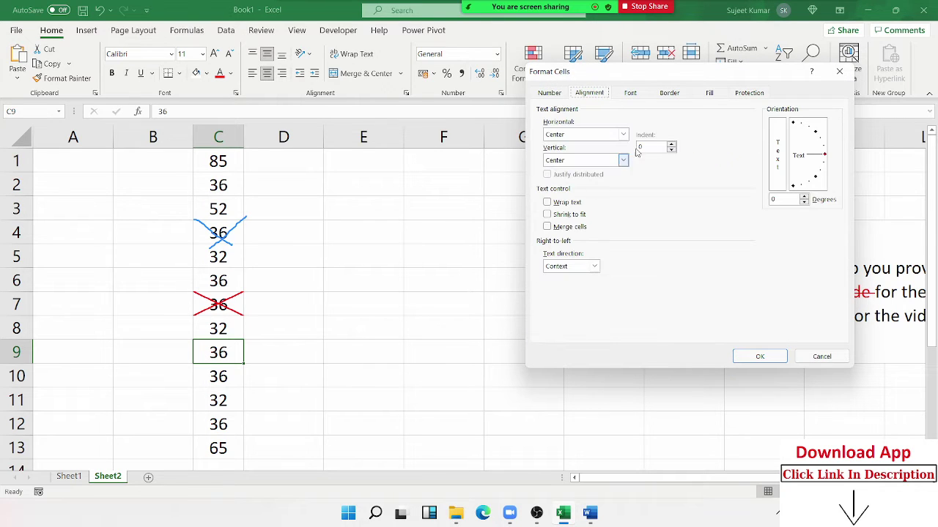
click(669, 93)
click(606, 224)
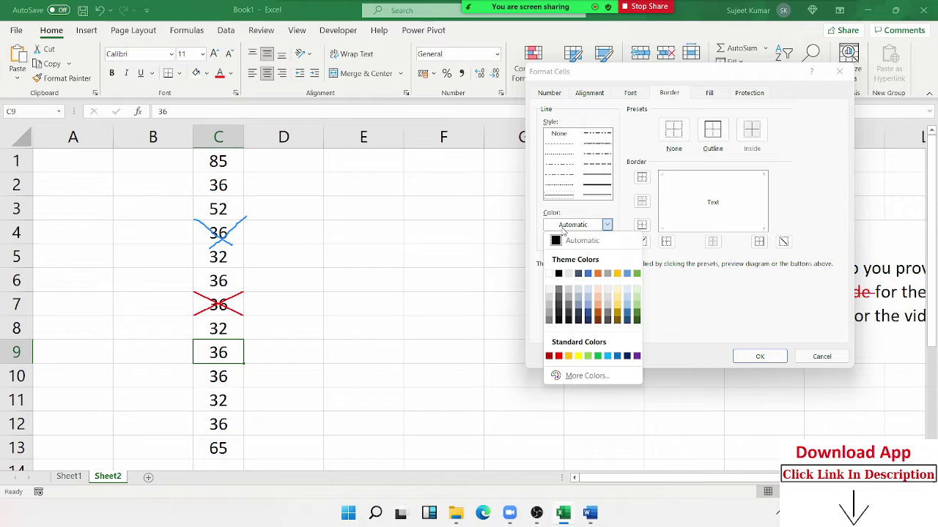
click(588, 356)
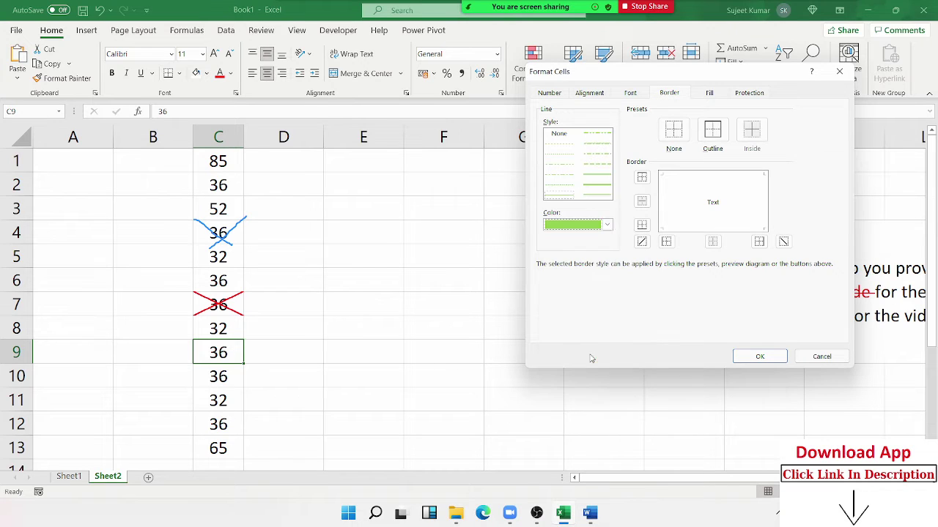
click(597, 186)
click(666, 242)
click(642, 243)
click(759, 356)
click(434, 345)
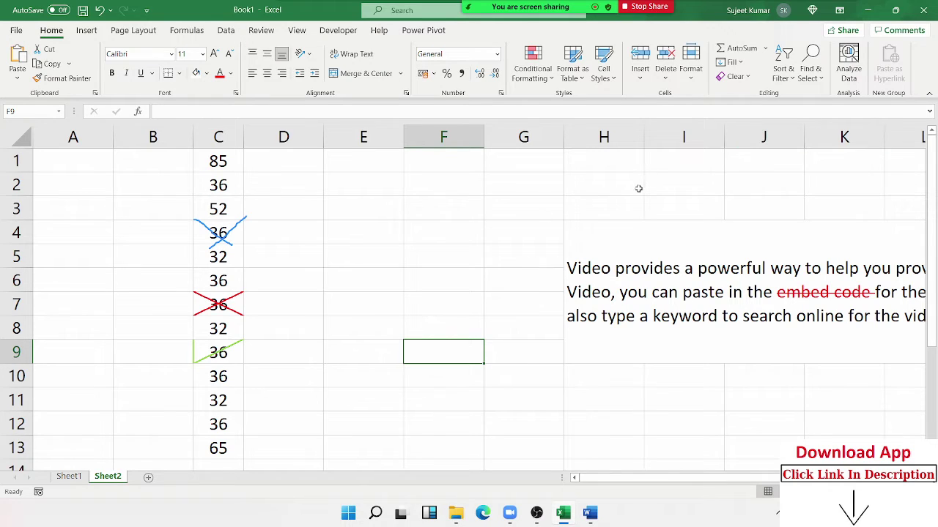
Enter the letter P in cell D1, discarding a stray entry in XFD1
click(314, 300)
click(349, 215)
drag(285, 170, 289, 176)
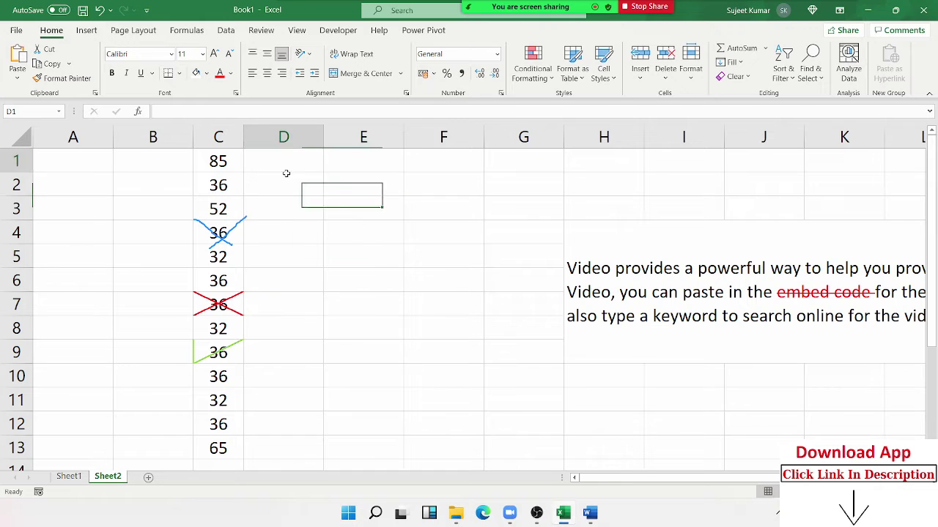
drag(210, 403, 240, 303)
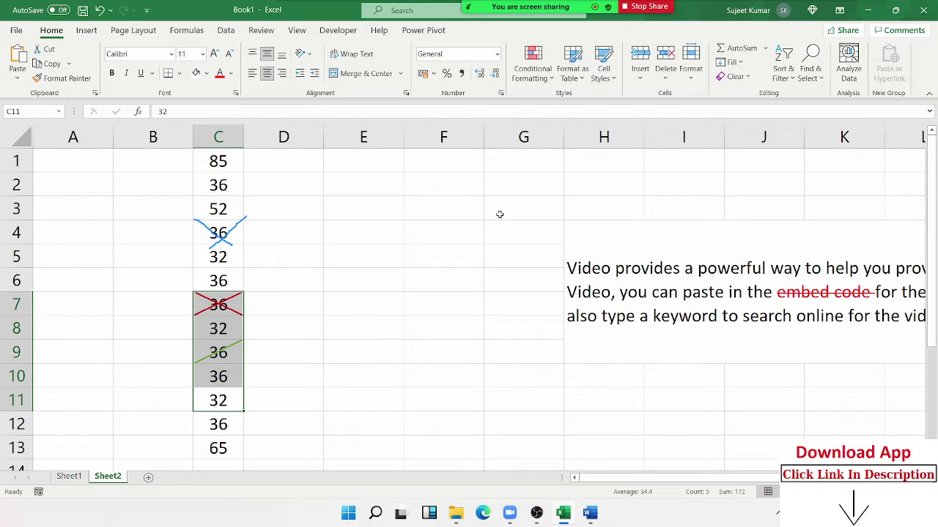
key(ctrl+Up)
key(ctrl+Right)
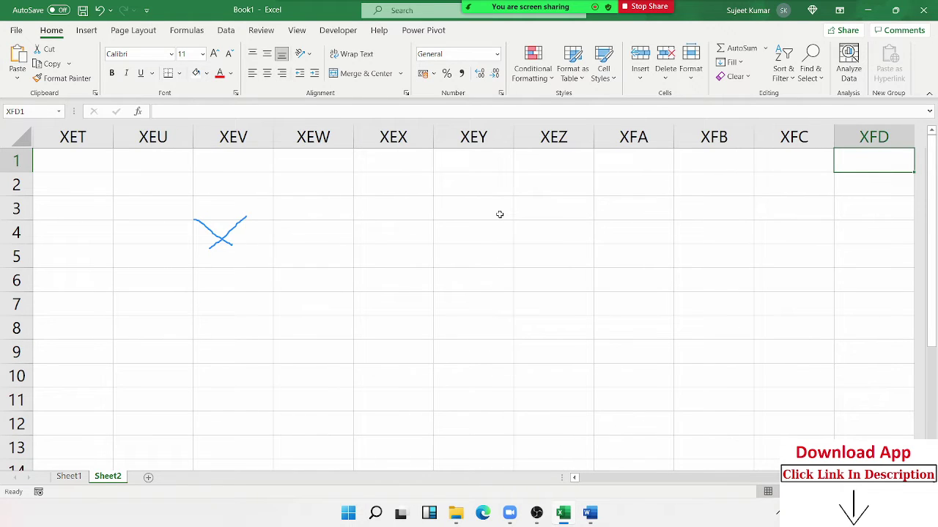
text(P)
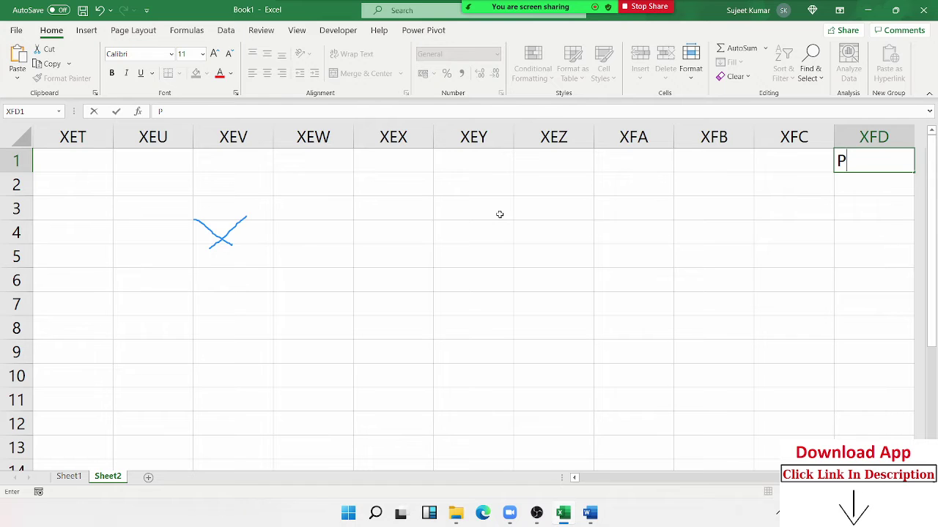
key(Escape)
key(ctrl+Home)
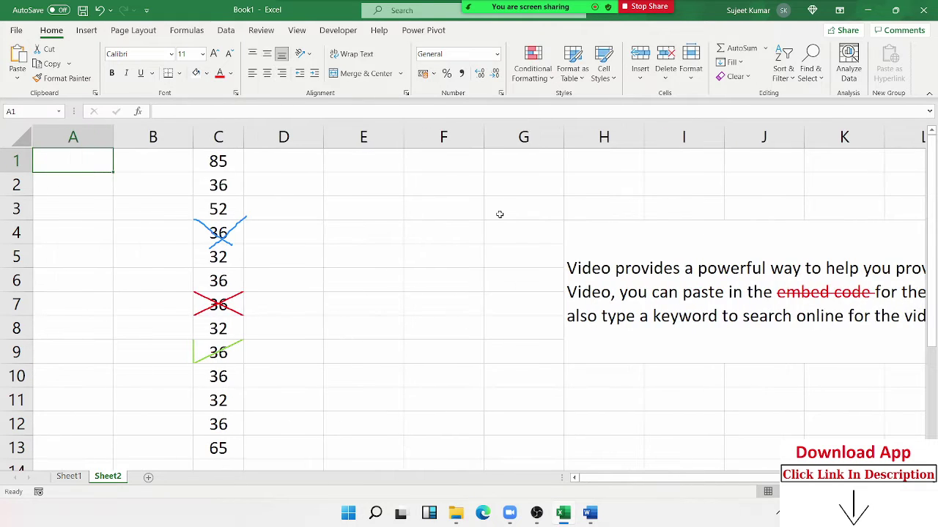
key(Right)
key(Right)
Select D1:D13 and fill the P down with Ctrl+D
key(Right)
text(P)
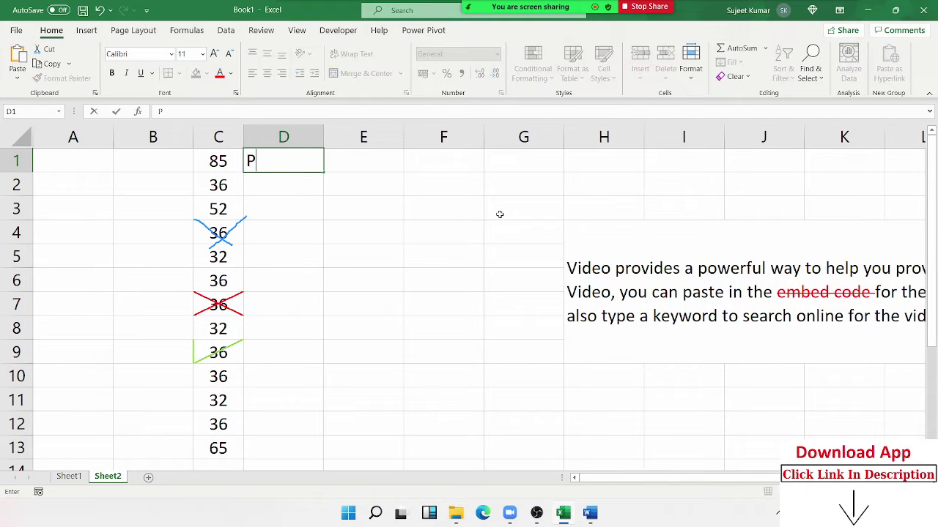
key(Return)
key(Left)
key(Right)
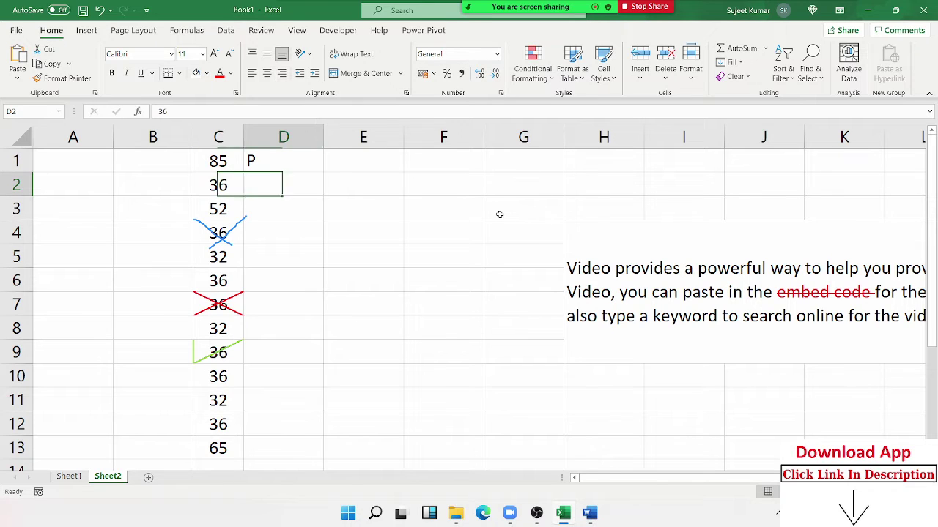
key(Up)
key(Left)
key(ctrl+Down)
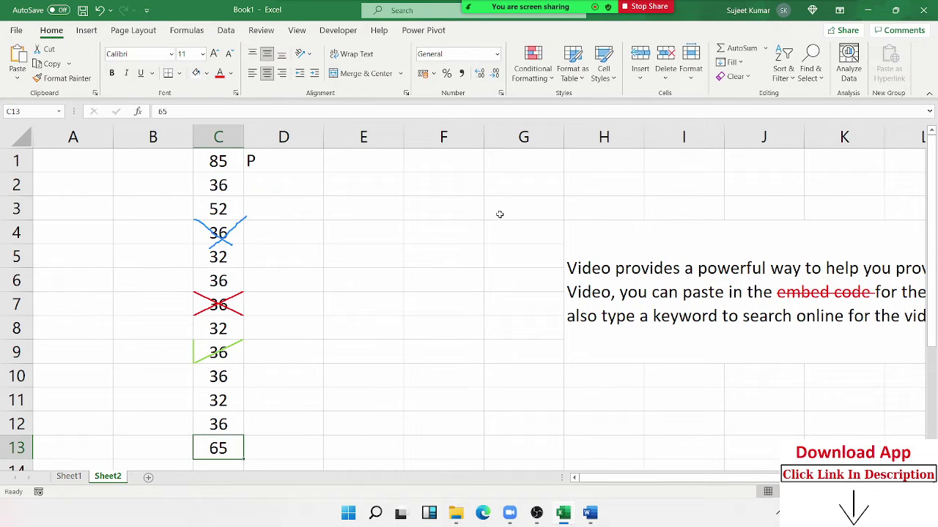
key(Right)
key(ctrl+shift+Up)
key(ctrl+d)
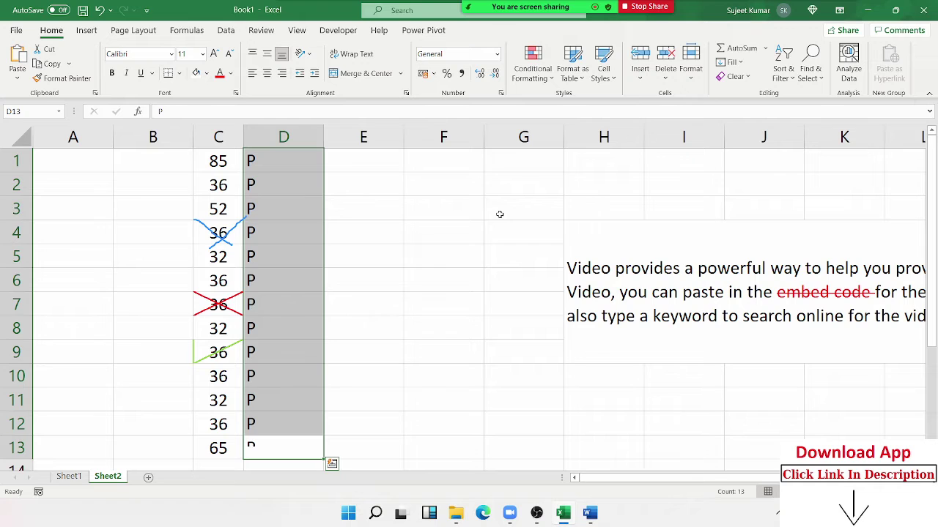
Apply the Wingdings 2 font to D1:D13 so each P shows as a check mark
click(171, 53)
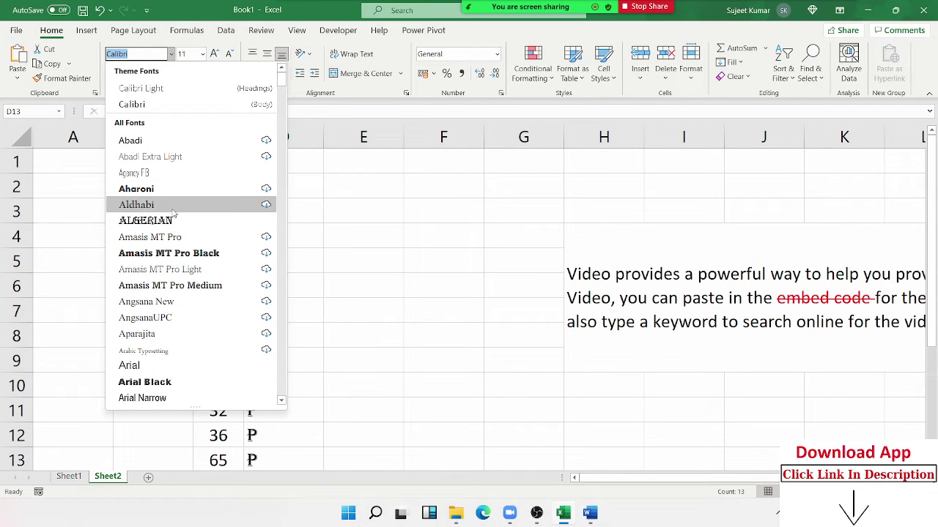
text(w)
scroll(194, 371, down, 2)
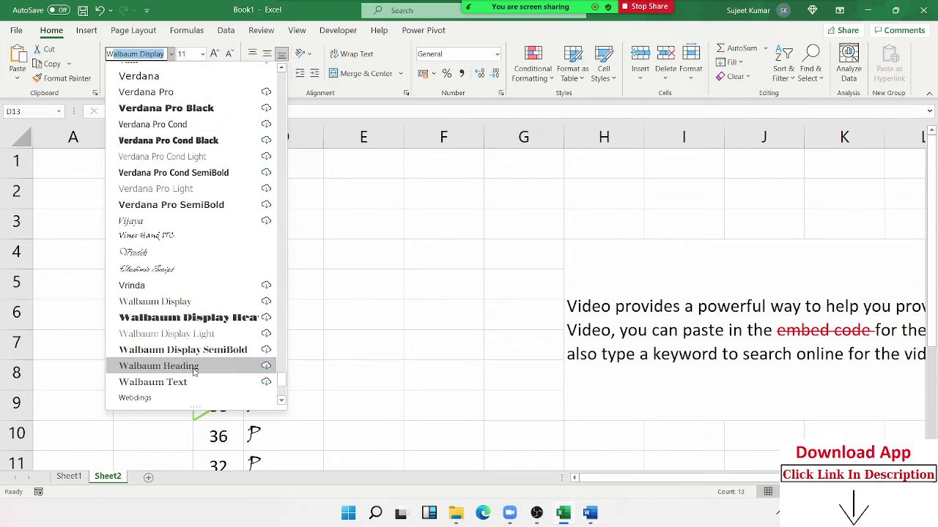
scroll(194, 370, down, 2)
click(189, 349)
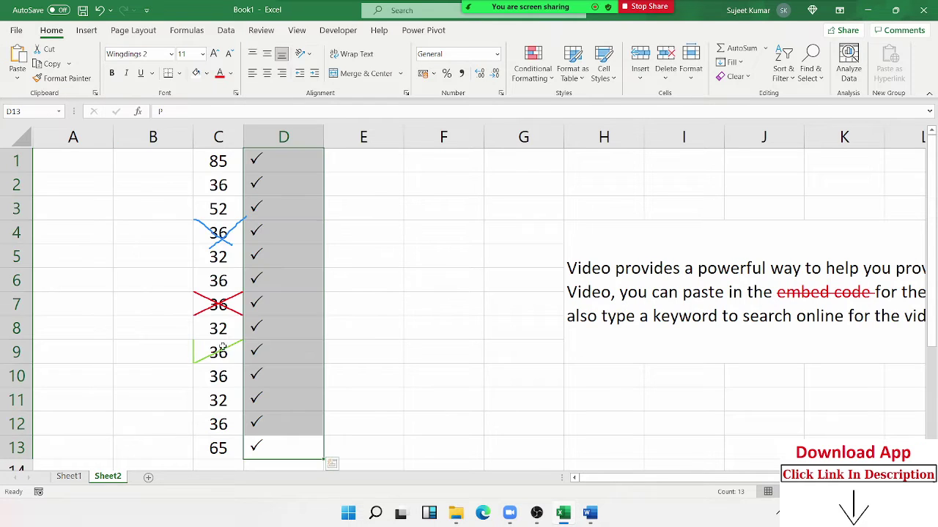
click(253, 351)
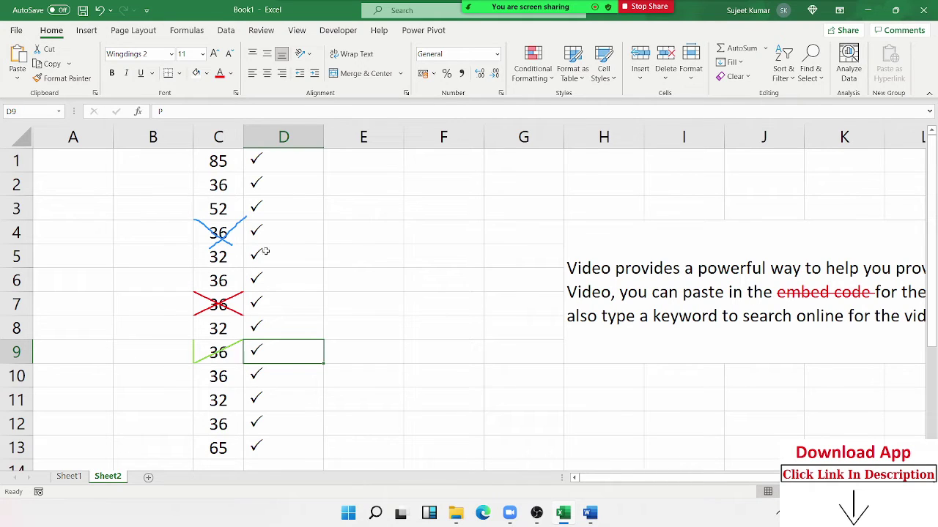
Inspect cell D1 and step through the marks in column D from D2 to D7
double_click(274, 153)
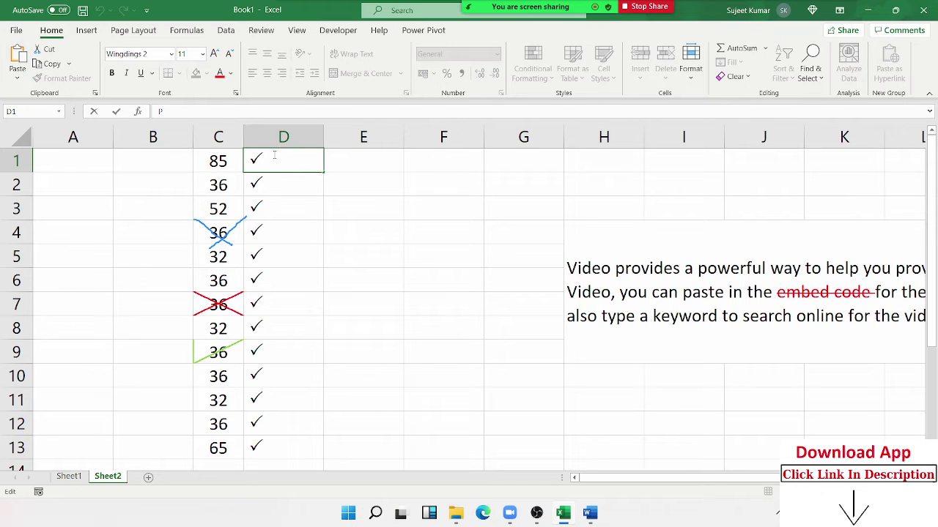
key(Escape)
click(263, 185)
click(260, 233)
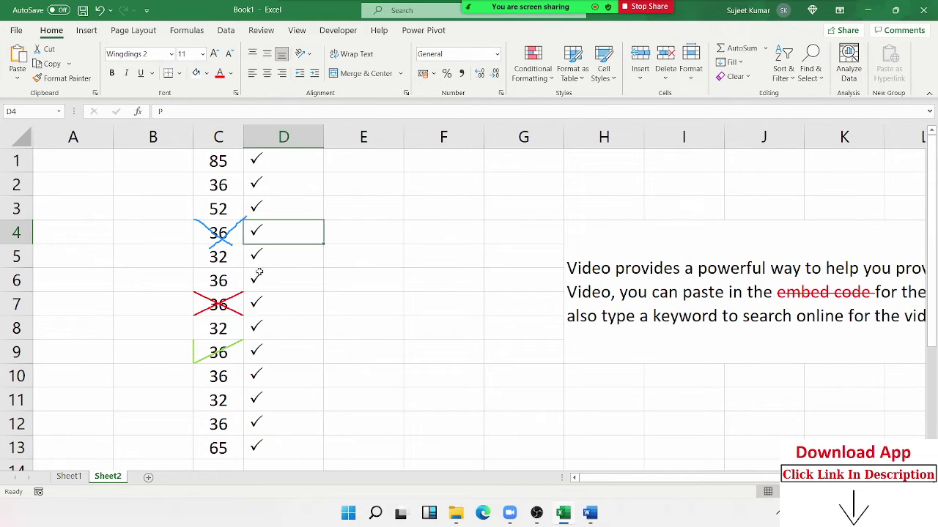
click(257, 279)
click(249, 309)
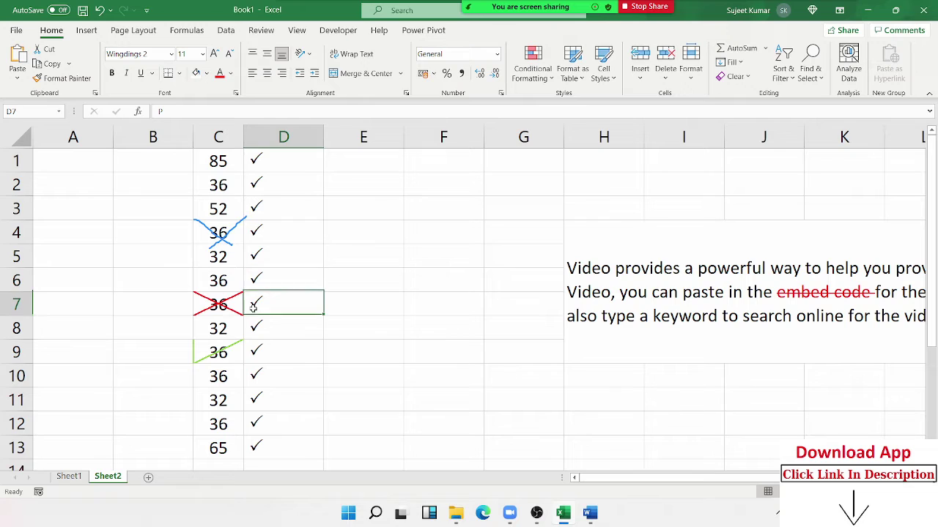
click(254, 251)
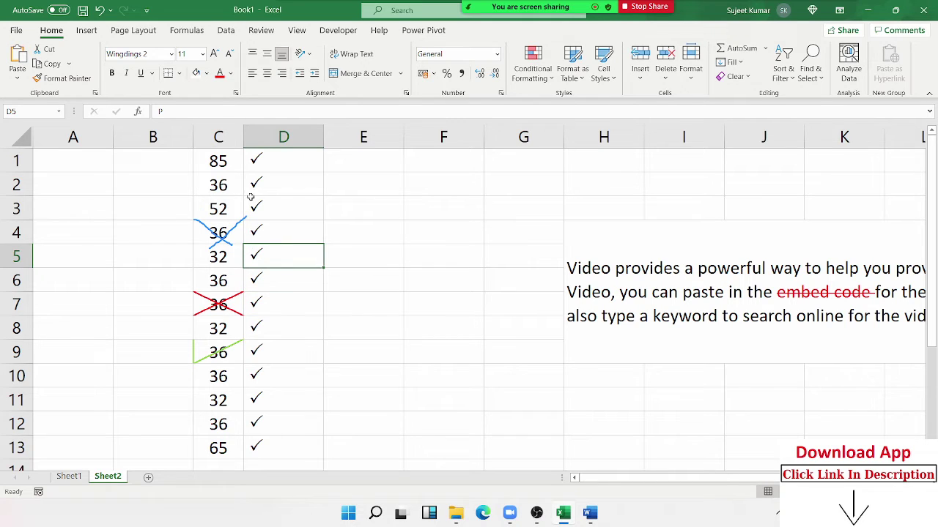
Turn the marks in D4 and D7 into crosses by entering O in each
click(257, 232)
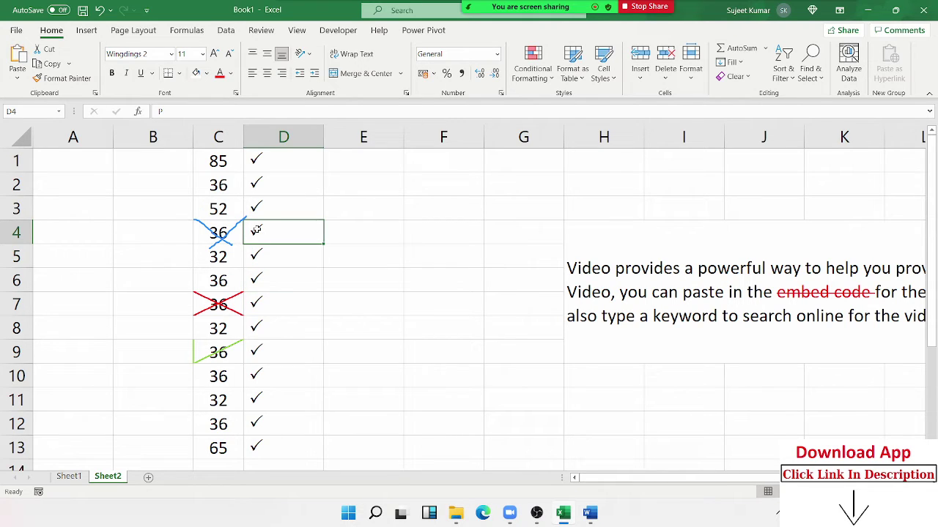
text(O)
key(Return)
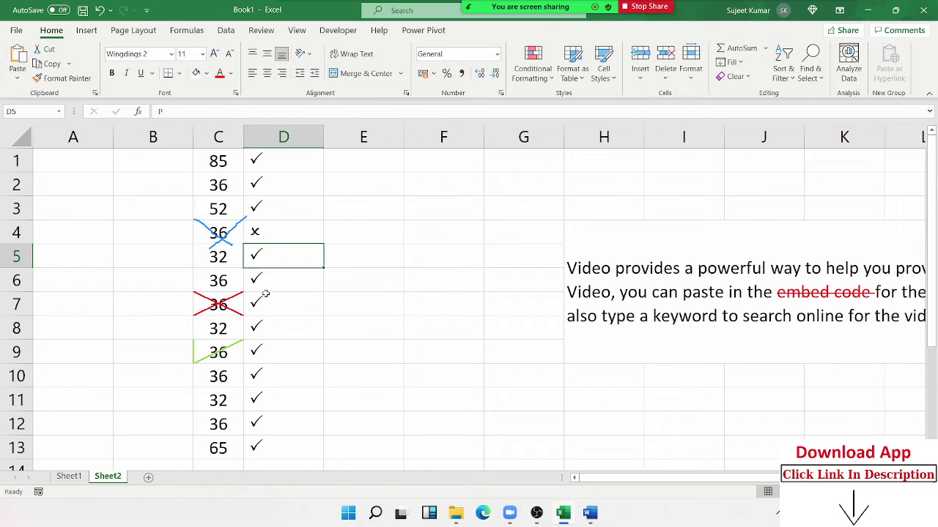
click(266, 295)
text(O)
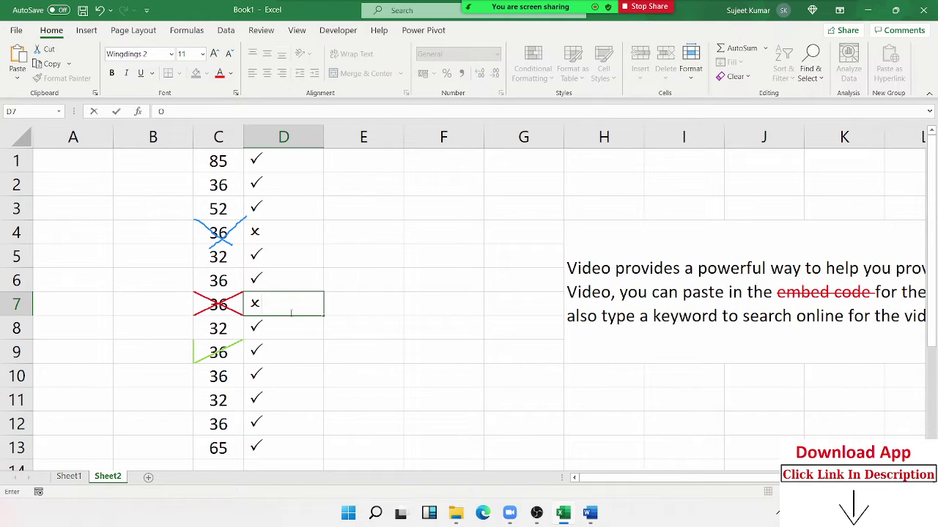
click(262, 350)
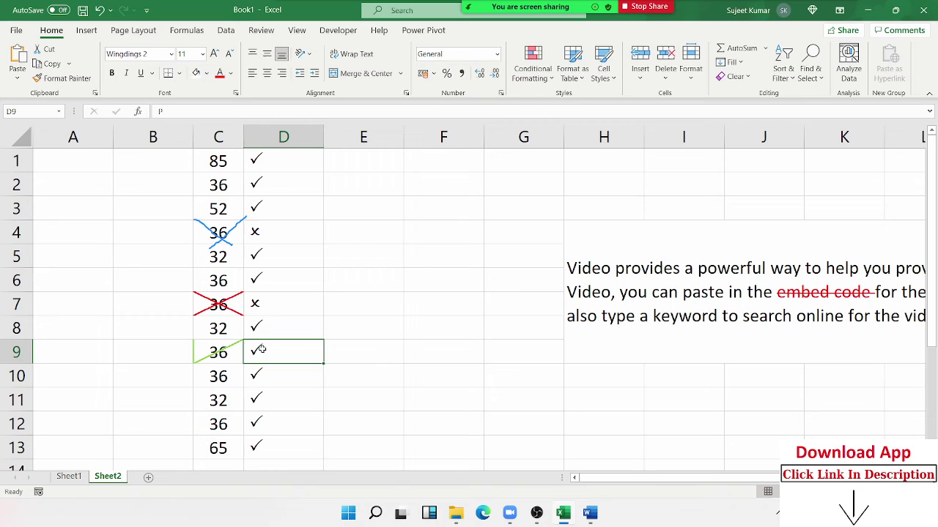
click(262, 306)
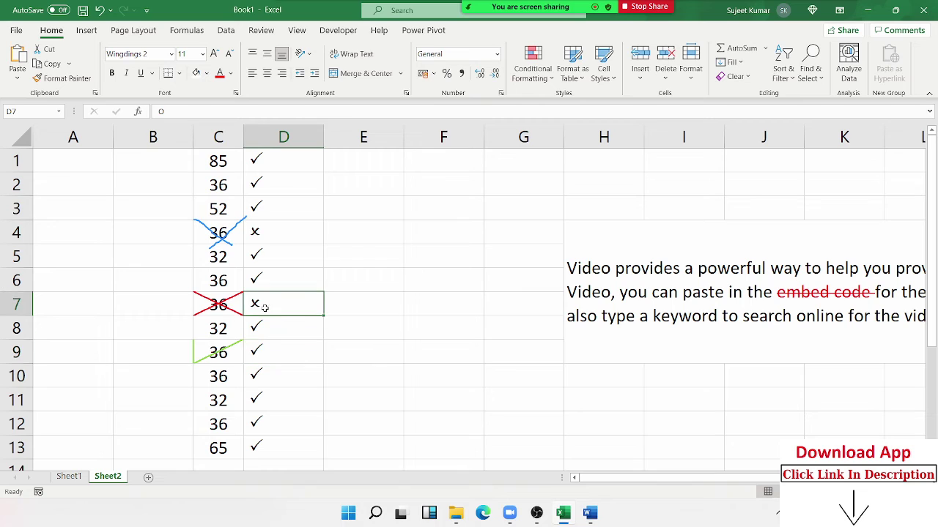
Inspect D1, D4 and D7 to check their letters: P in D1, O in D4 and D7
click(274, 166)
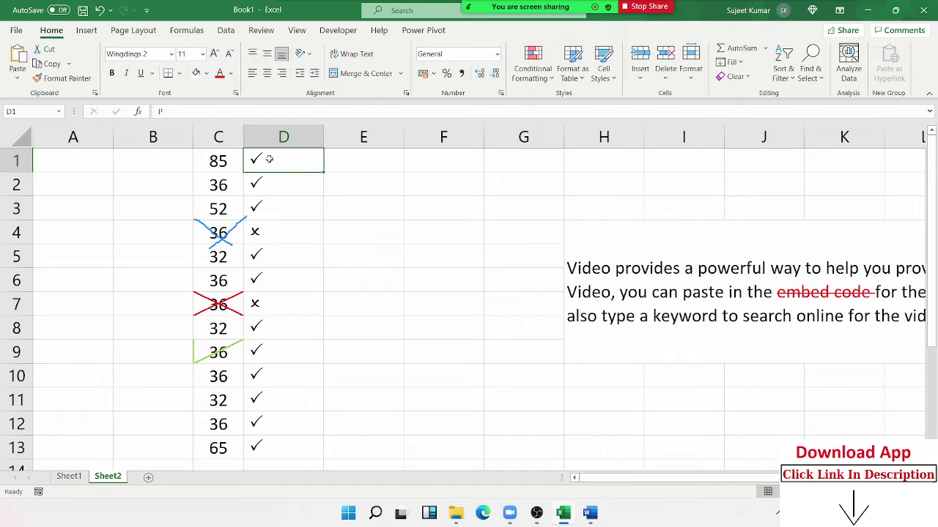
double_click(161, 111)
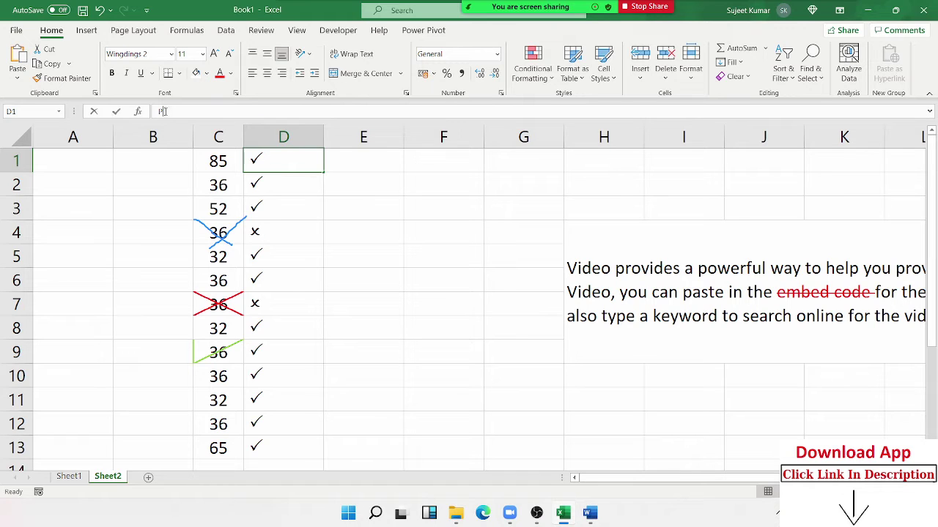
click(117, 111)
click(264, 231)
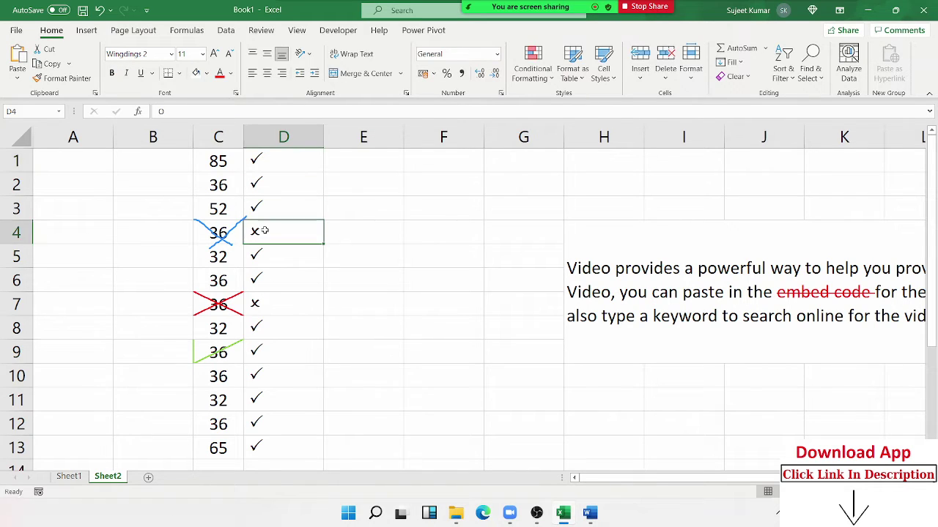
double_click(264, 230)
key(Escape)
click(262, 303)
double_click(262, 303)
key(Escape)
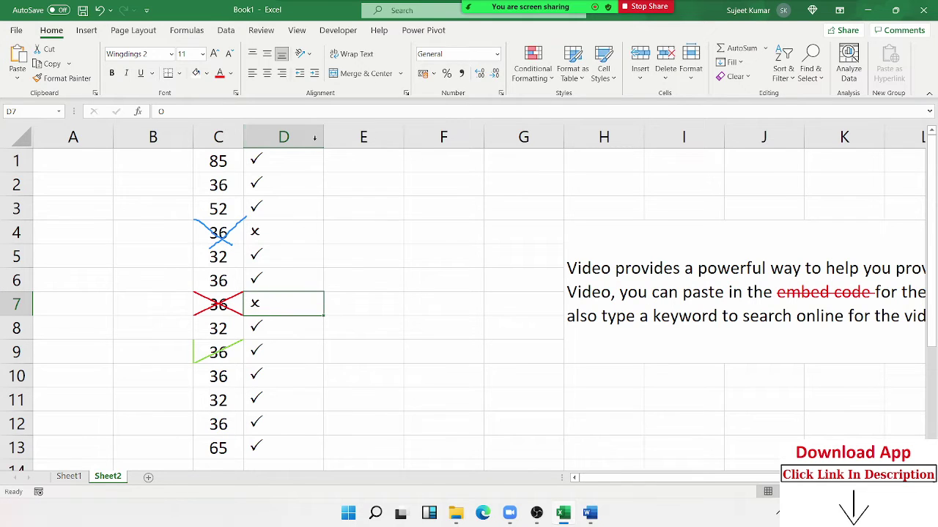
click(295, 159)
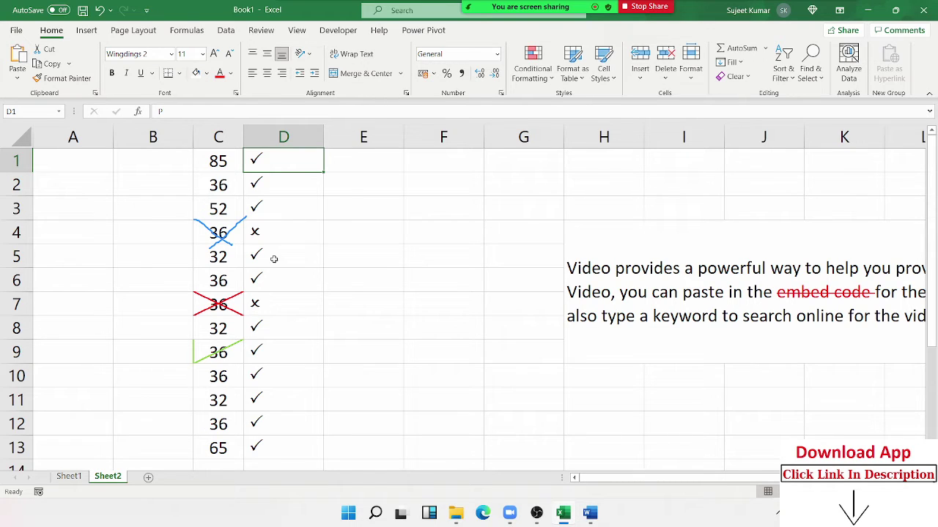
click(392, 219)
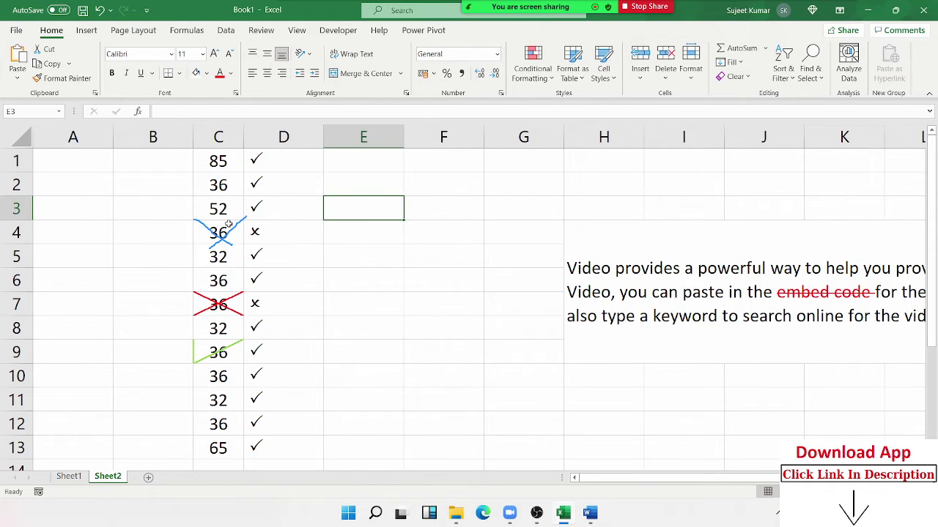
click(257, 158)
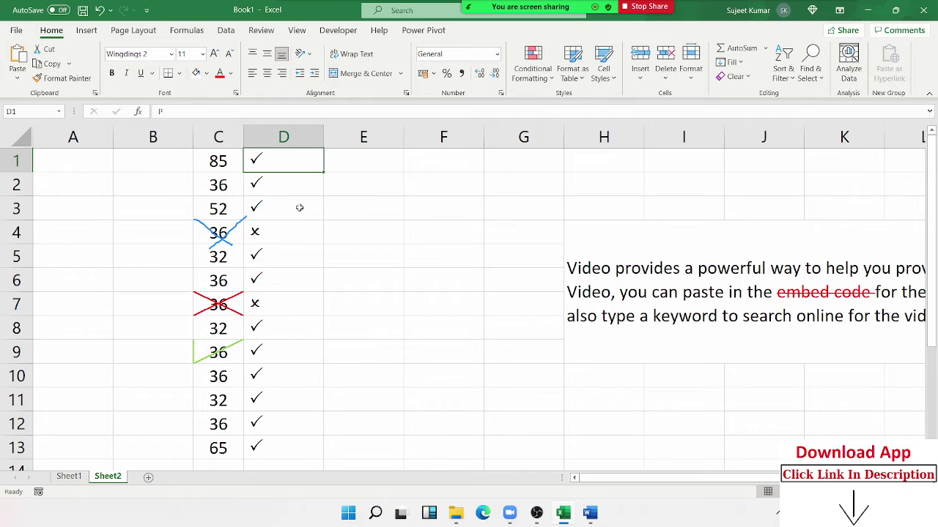
click(477, 183)
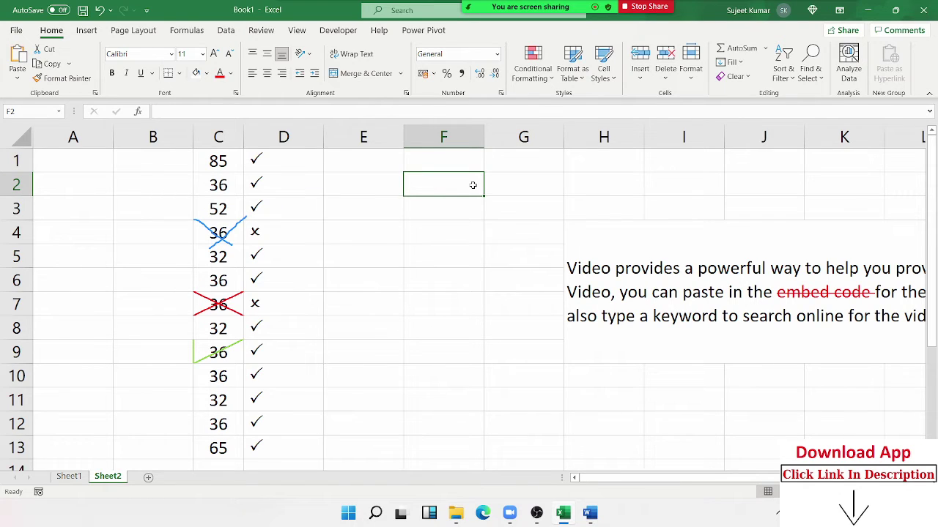
Enter J in F2 and rotate its text to -43 degrees so it reads as a check mark
text(J)
key(Return)
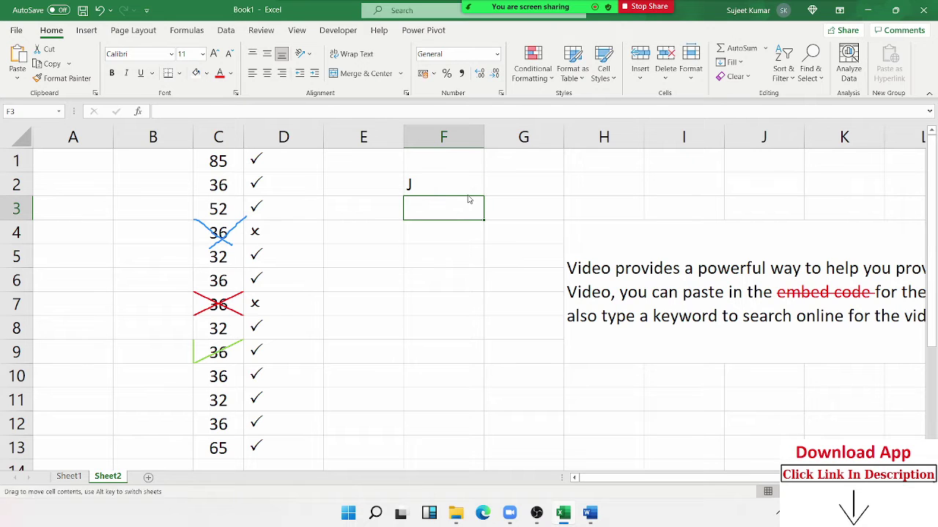
click(462, 184)
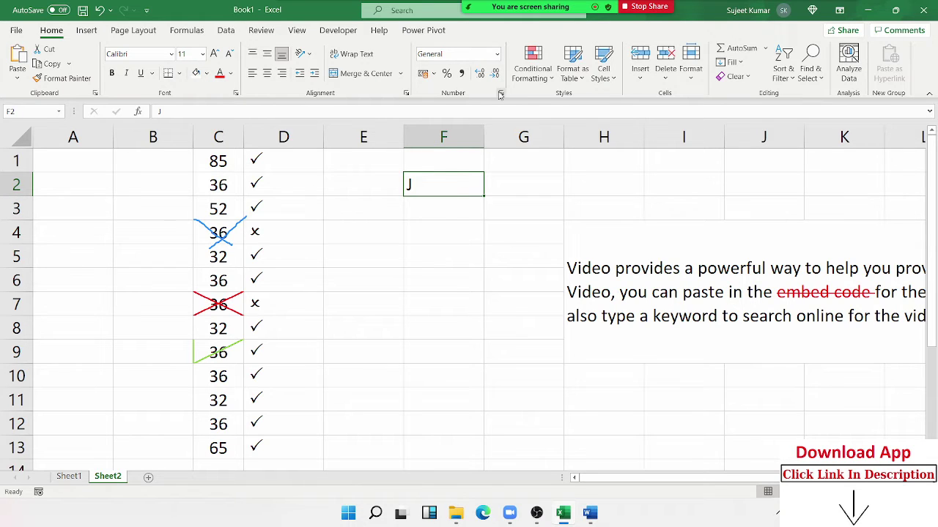
click(406, 93)
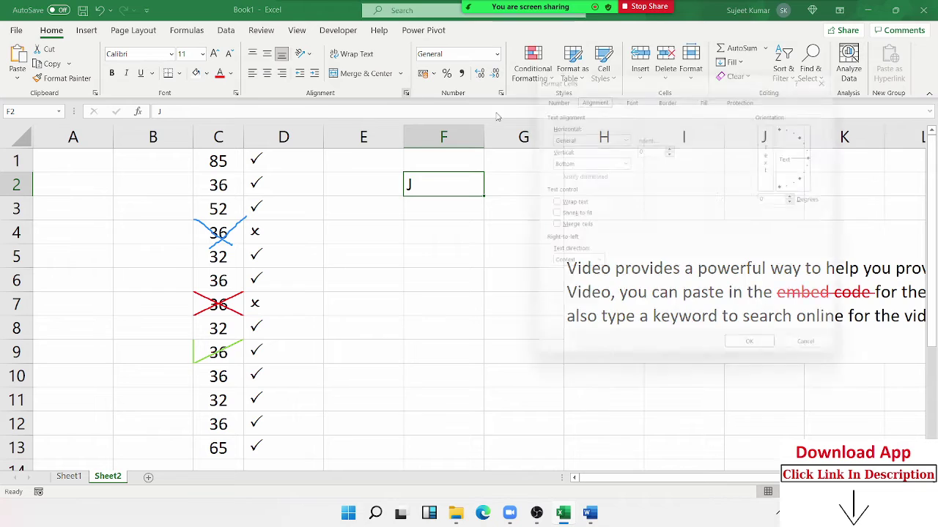
drag(824, 156, 825, 187)
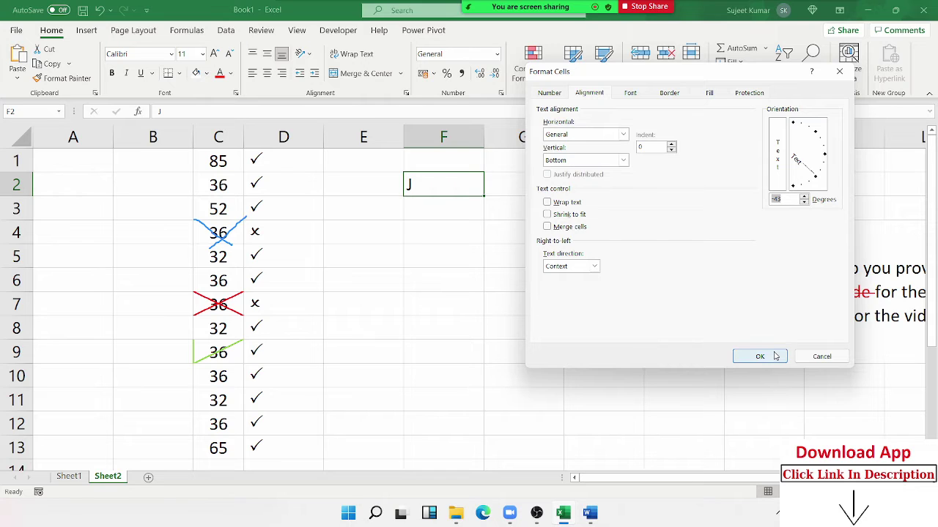
click(760, 357)
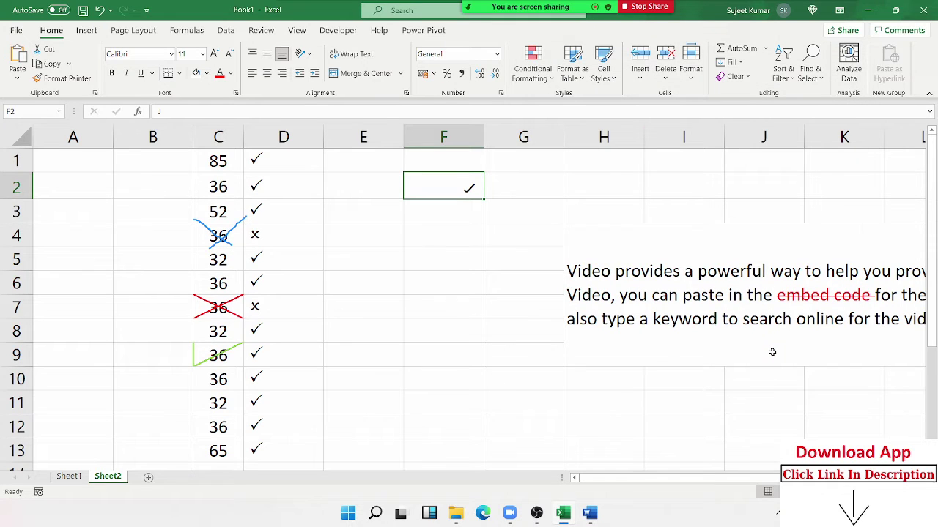
click(470, 254)
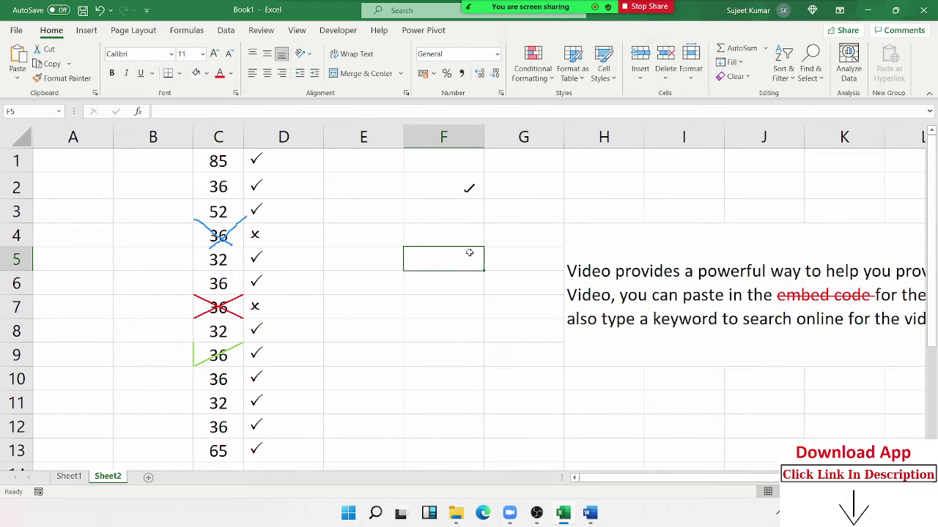
Enter X in cell F5 as a cross below the tick in F2
text(X)
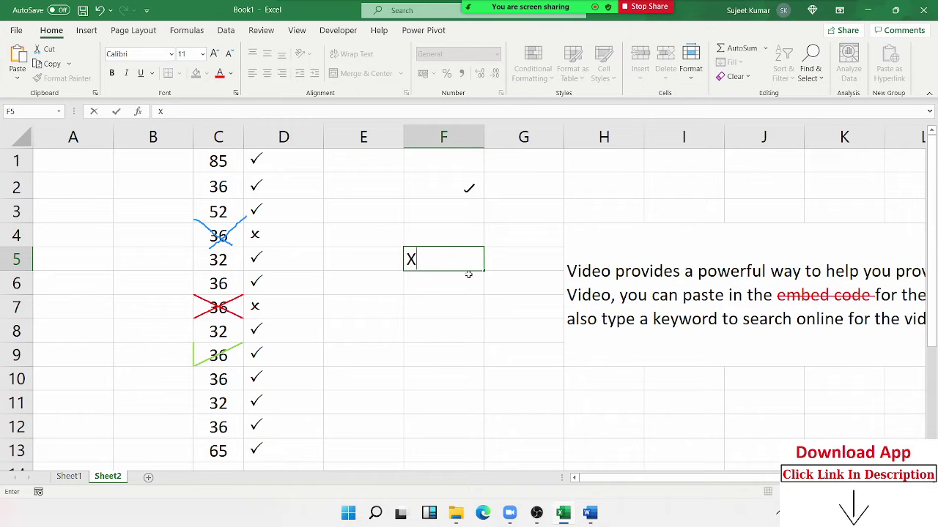
key(Return)
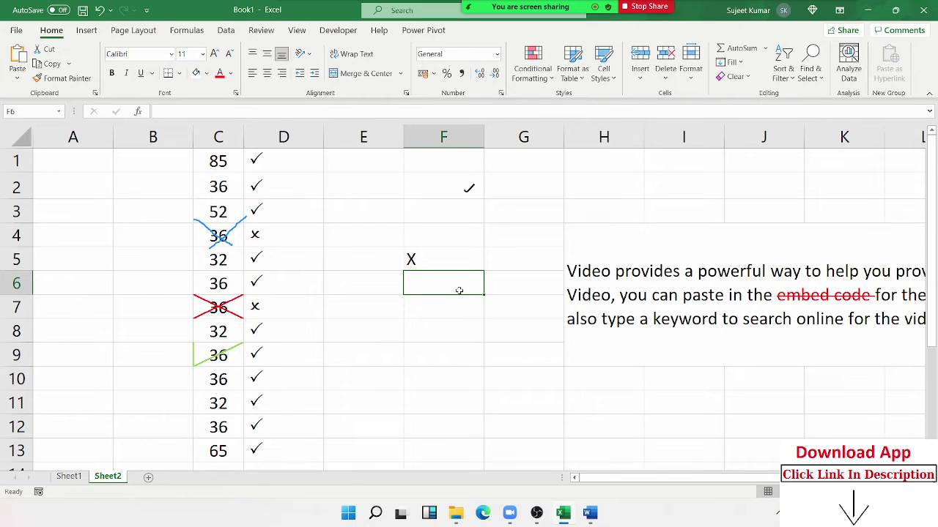
click(466, 189)
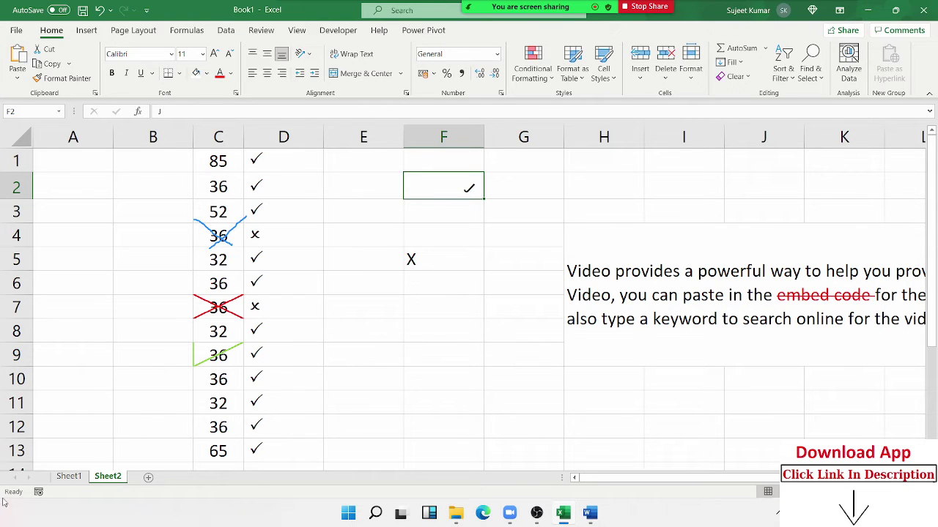
Add a blank Sheet3 and clear all screen-share annotation drawings
click(148, 477)
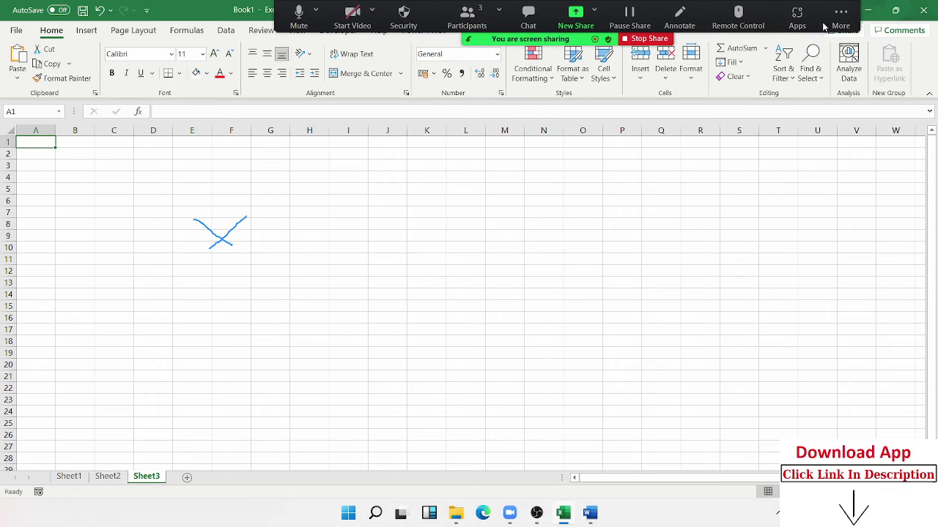
click(680, 19)
click(616, 68)
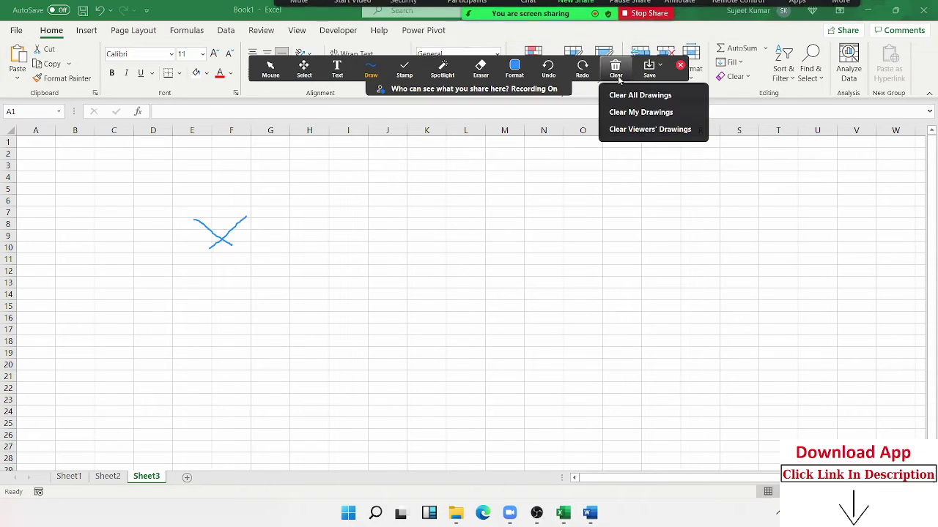
click(680, 65)
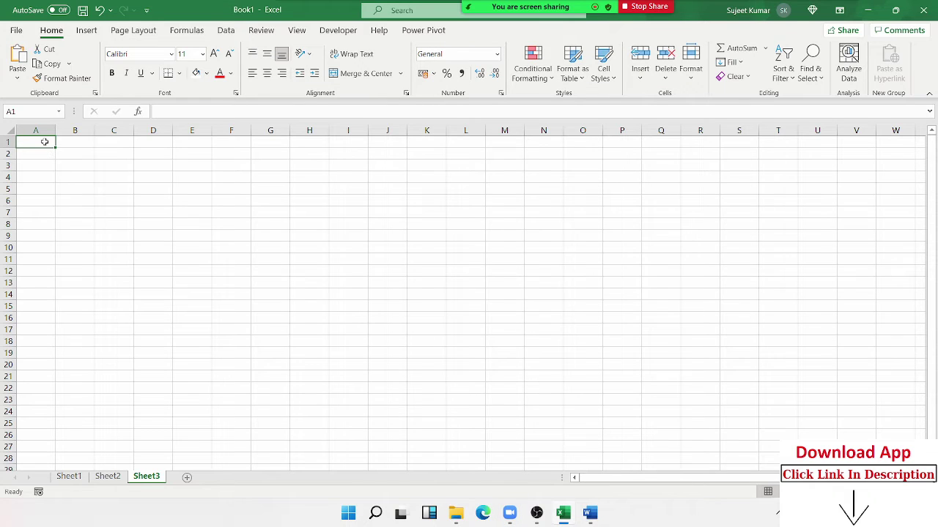
Enter the headings Sr in A3 and Name in B3, and the first date 01 Sep in C3
key(Down)
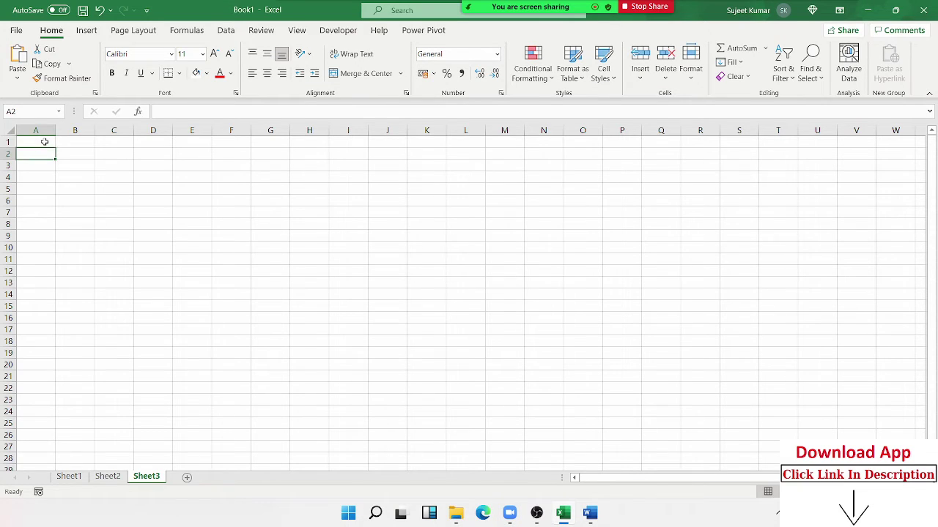
key(Down)
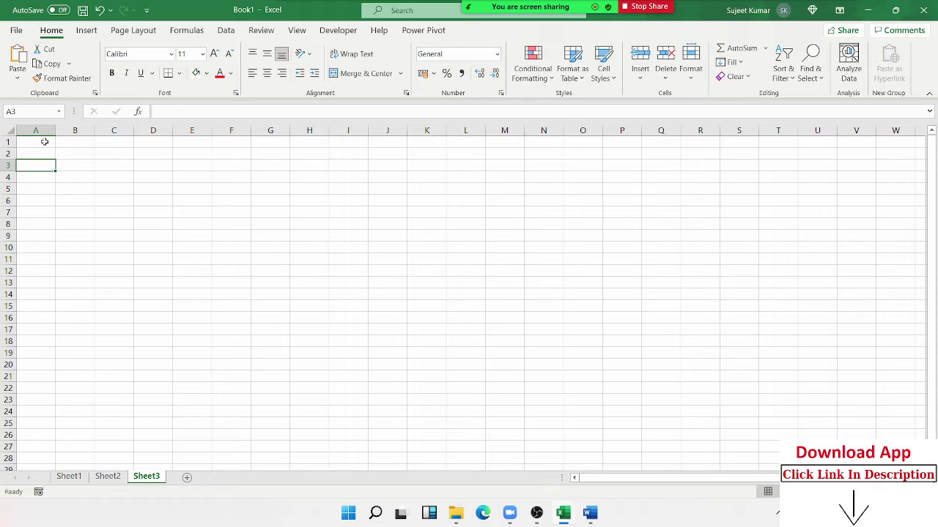
text(Name)
key(Tab)
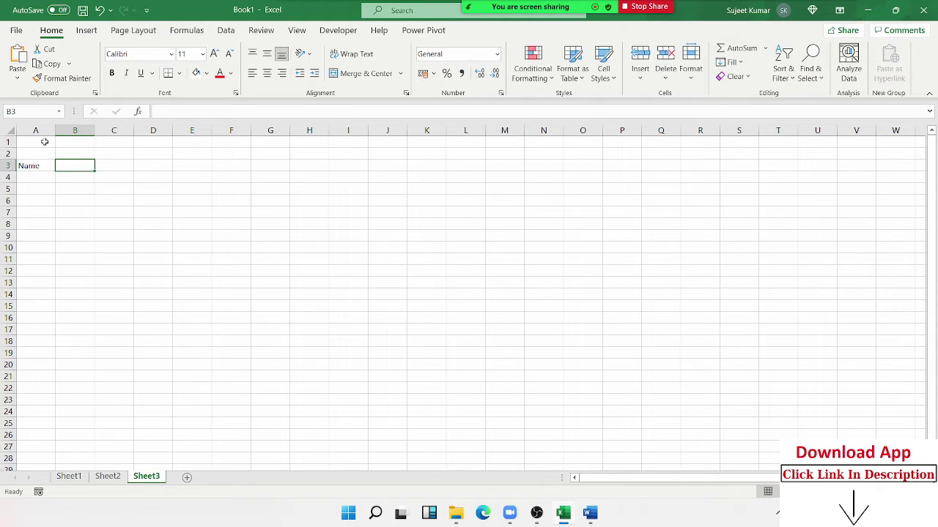
key(Left)
text(Sr)
key(Tab)
text(Name)
key(Tab)
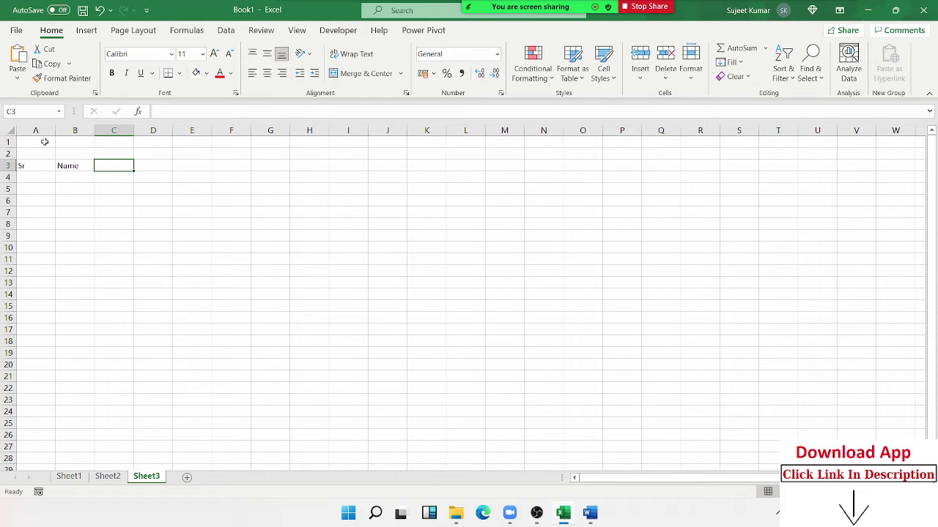
text(01-Sep)
key(Return)
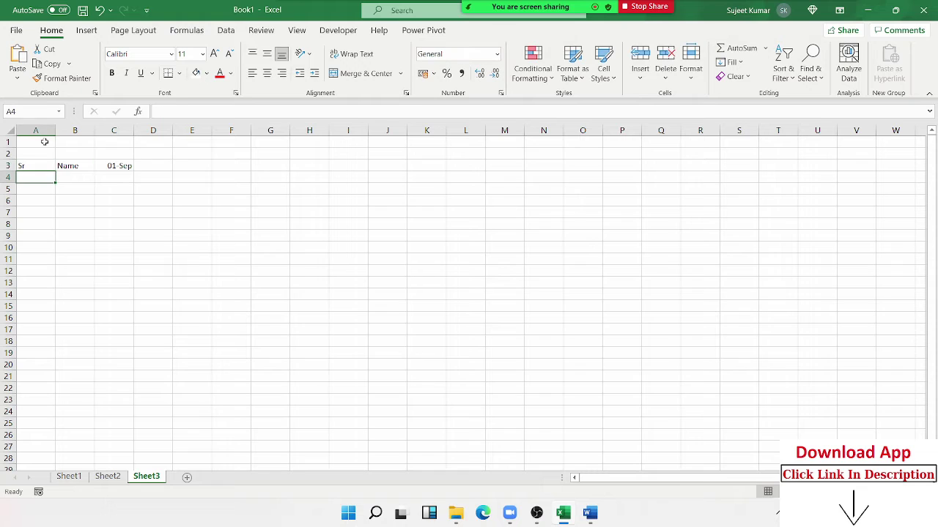
Fill the dates across row 3 to 30 Sep and delete the extra October dates
click(130, 167)
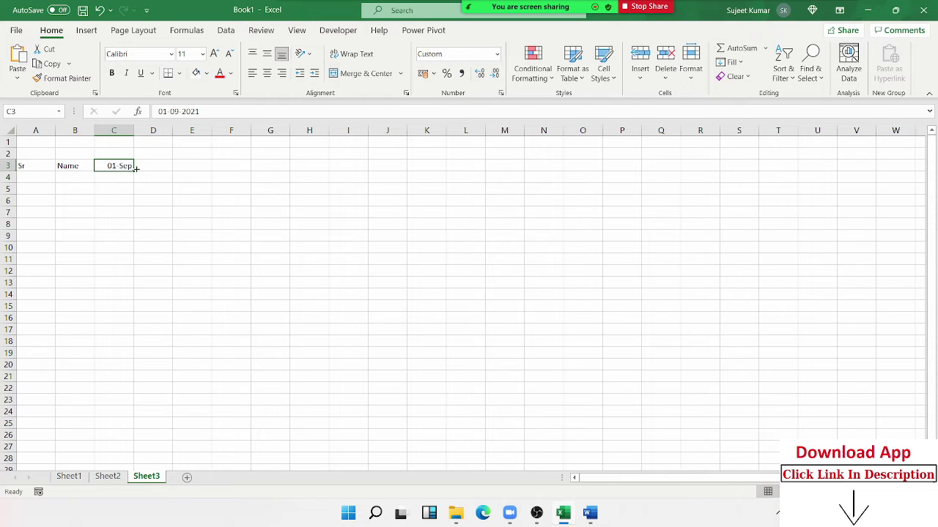
drag(133, 170, 859, 219)
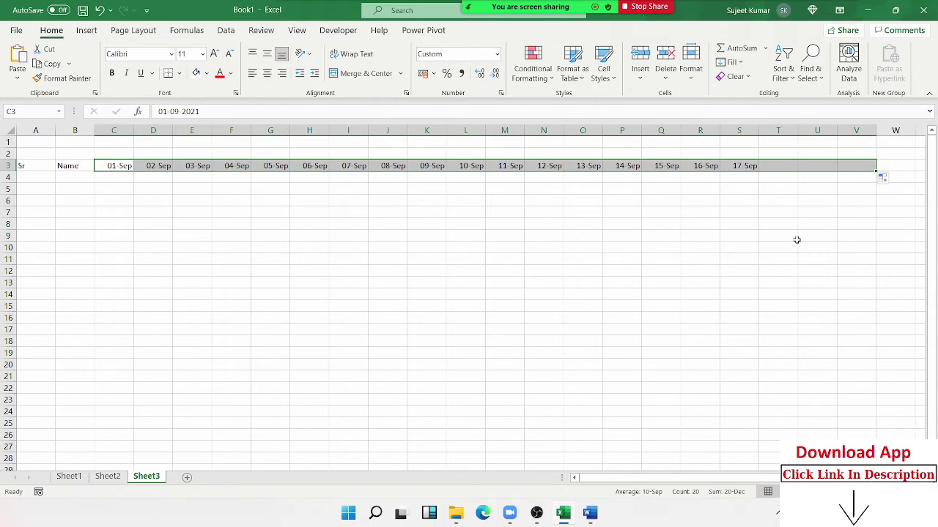
click(872, 169)
drag(874, 169, 875, 174)
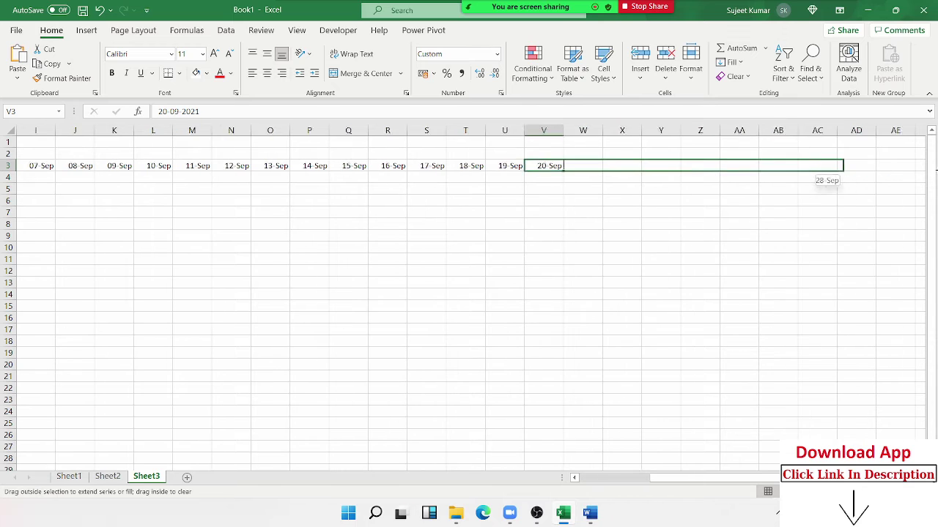
click(762, 167)
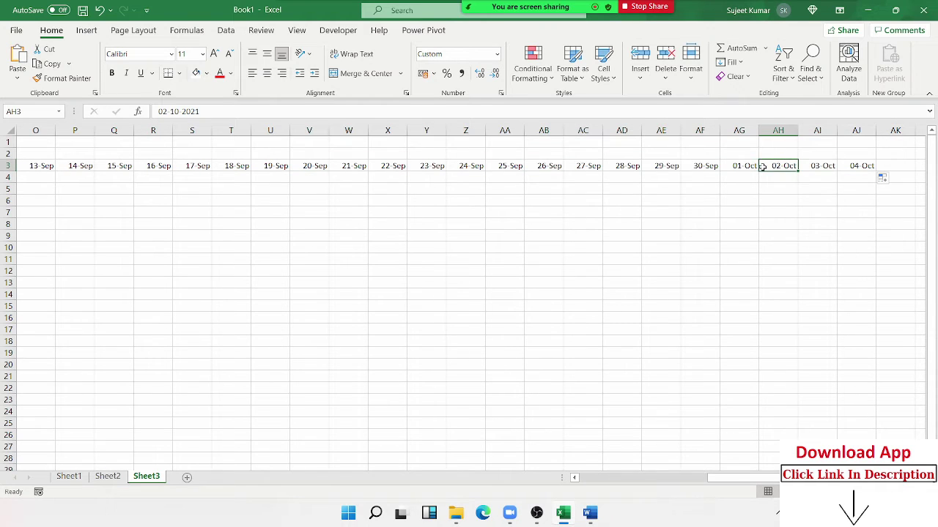
key(Left)
key(ctrl+shift+Right)
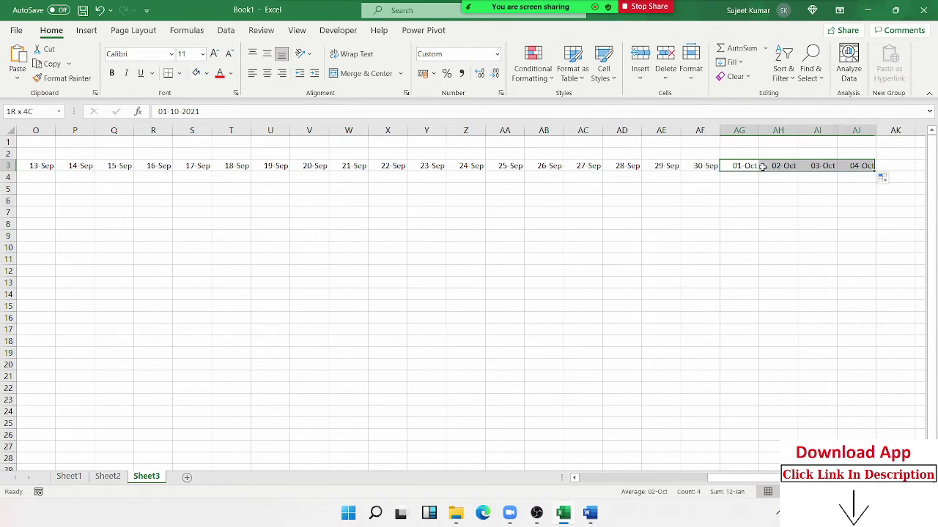
key(Delete)
key(Left)
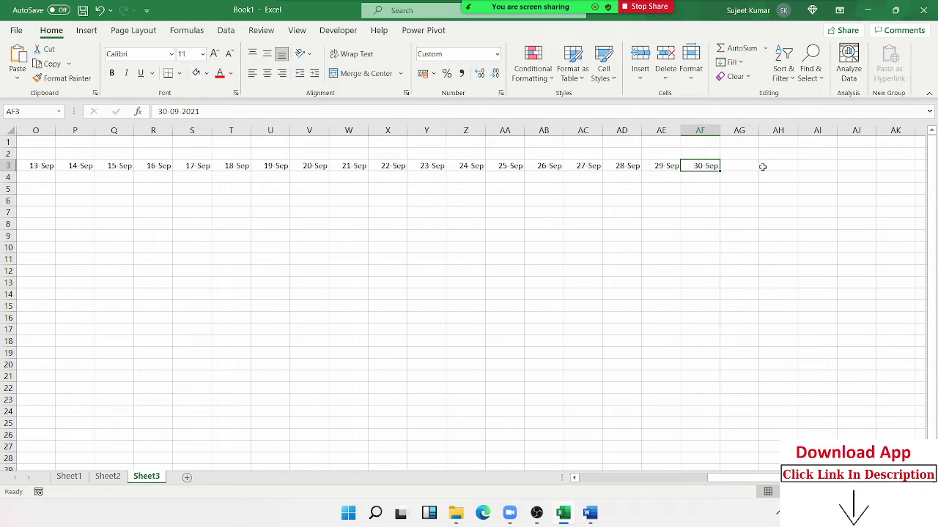
Number the Sr column from 1 to 21 in A4:A24
key(ctrl+Left)
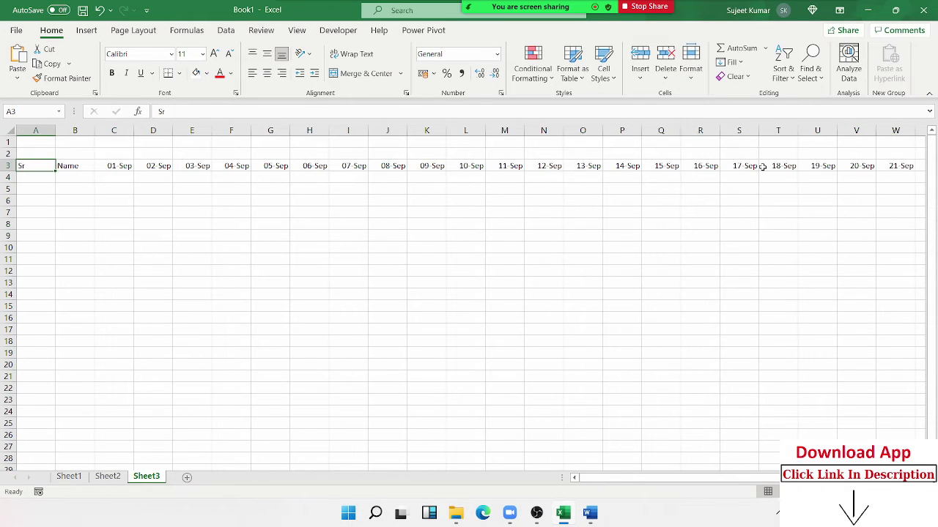
key(Down)
text(1)
key(Return)
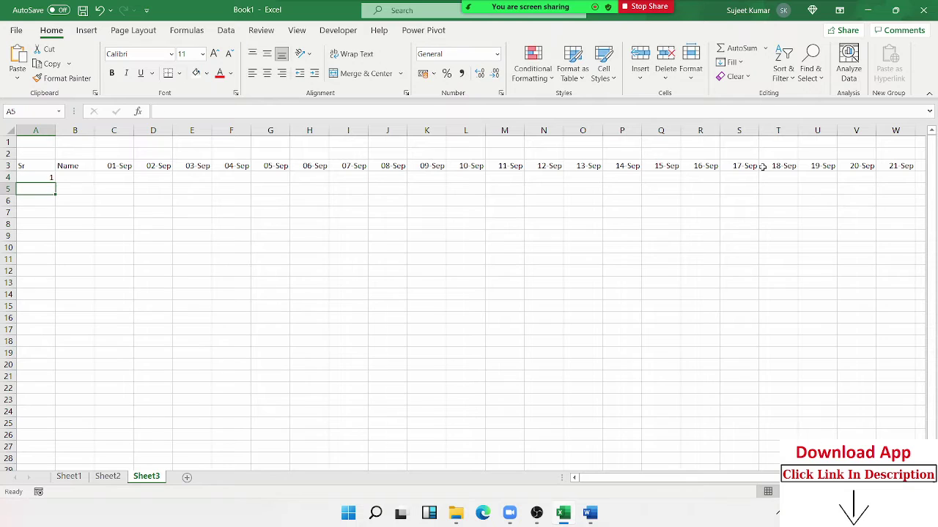
text(2)
key(Up)
key(shift+Down)
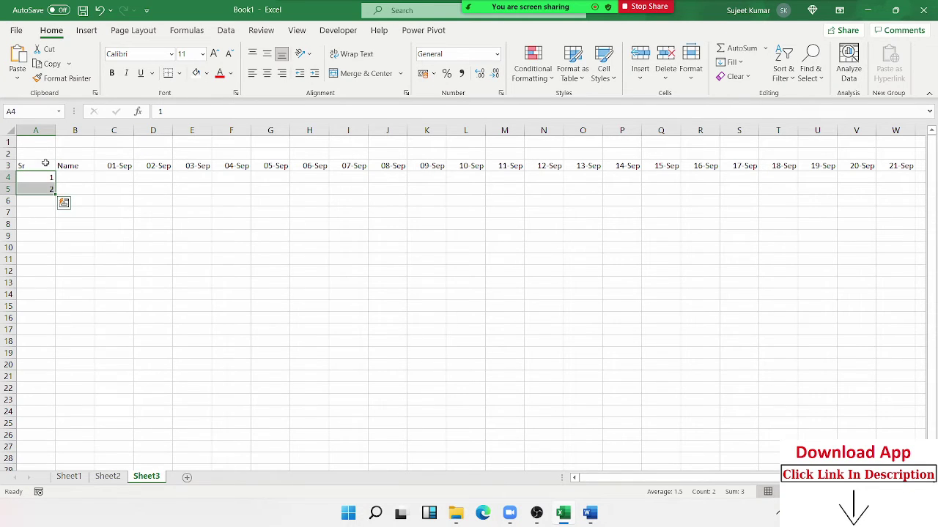
drag(55, 193, 30, 419)
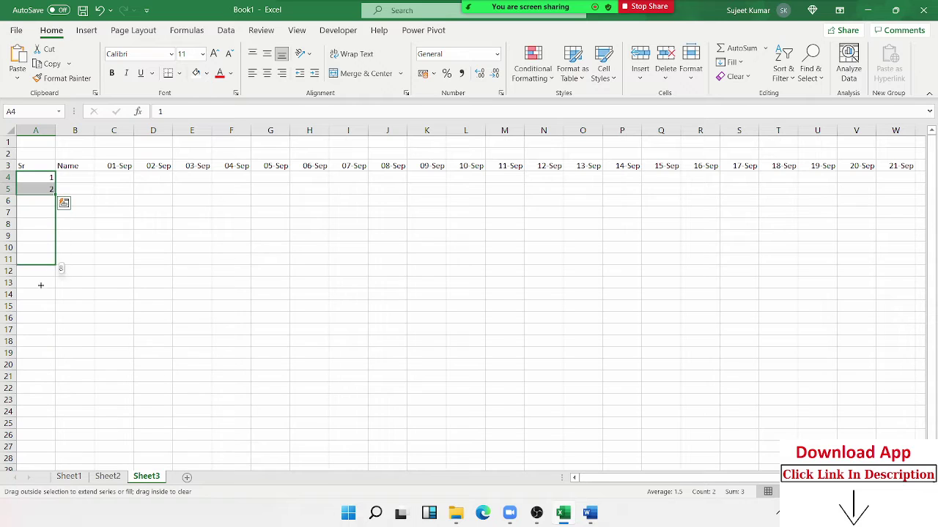
Enter the first student name in B4 and fill names down to row 24
click(88, 177)
text(Puja)
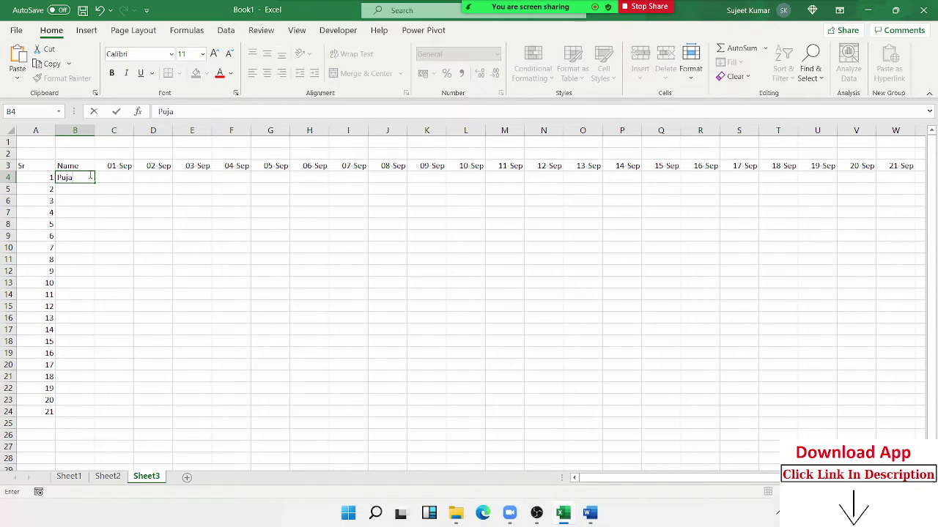
click(83, 196)
click(81, 178)
double_click(94, 183)
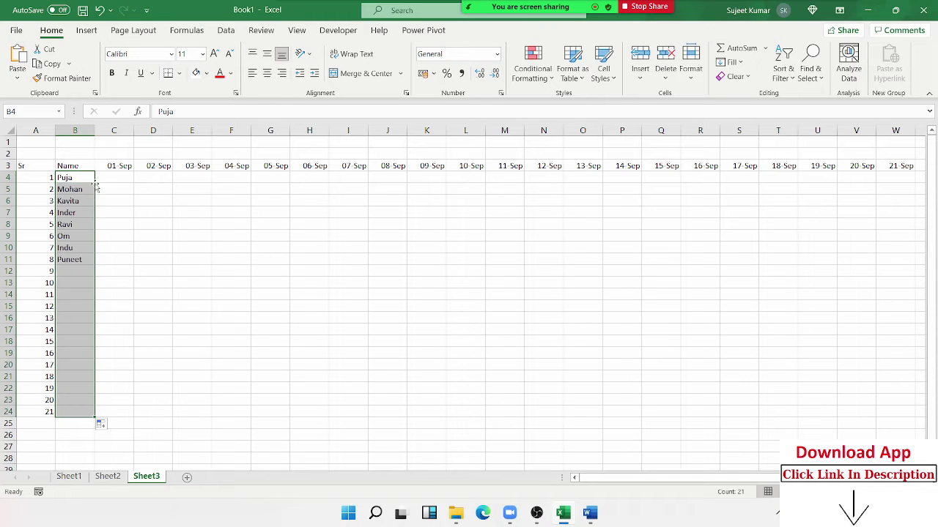
click(115, 178)
Fill every attendance cell from 01 Sep to 30 Sep with P for all students
key(Up)
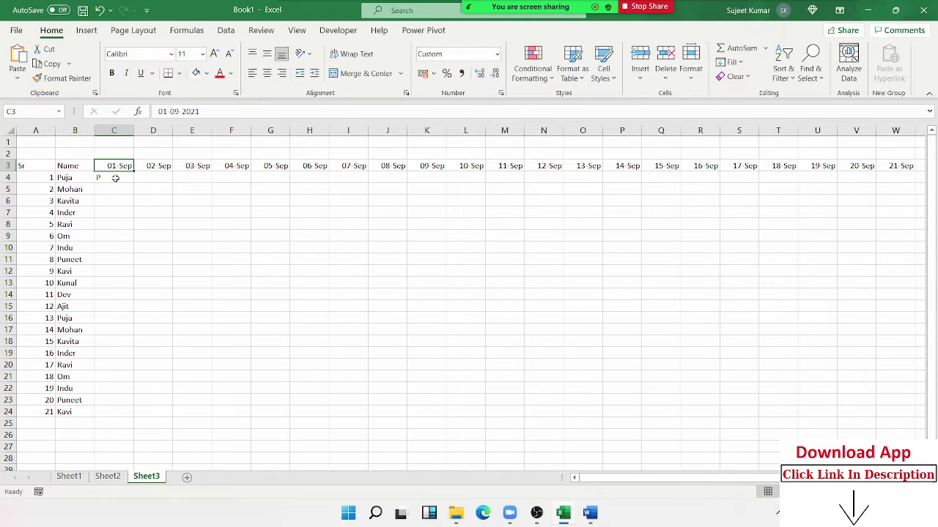
key(ctrl+Right)
key(Down)
key(ctrl+shift+Left)
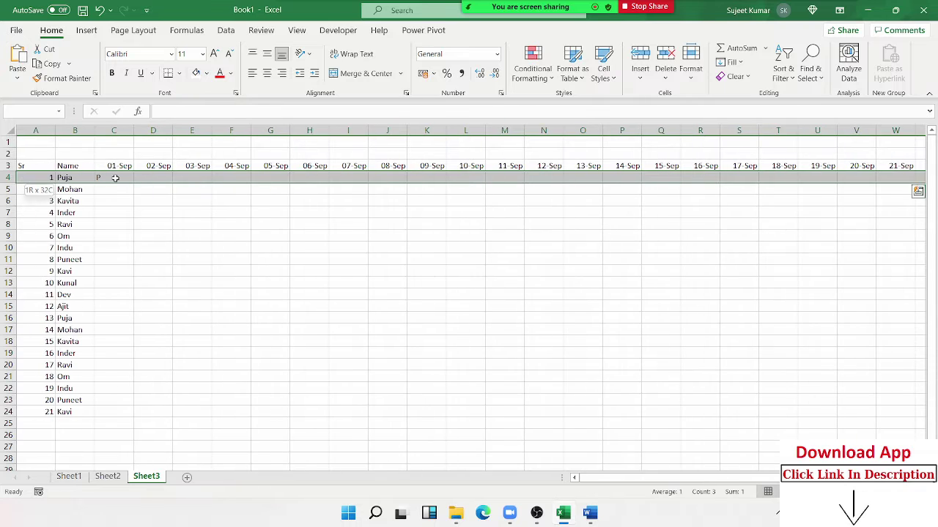
text(P)
key(shift+Down)
key(shift+Down)
key(shift+Down)
key(shift+Down)
key(shift+Down)
key(shift+Down)
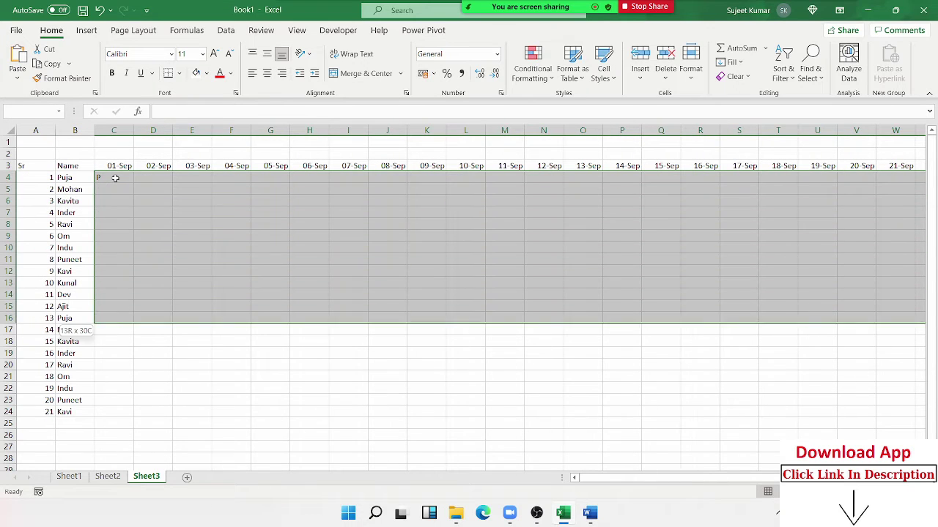
key(shift+Down)
key(shift+Down)
key(shift+Down)
key(shift+Down)
key(shift+Down)
key(shift+Down)
key(shift+Down)
key(ctrl+Return)
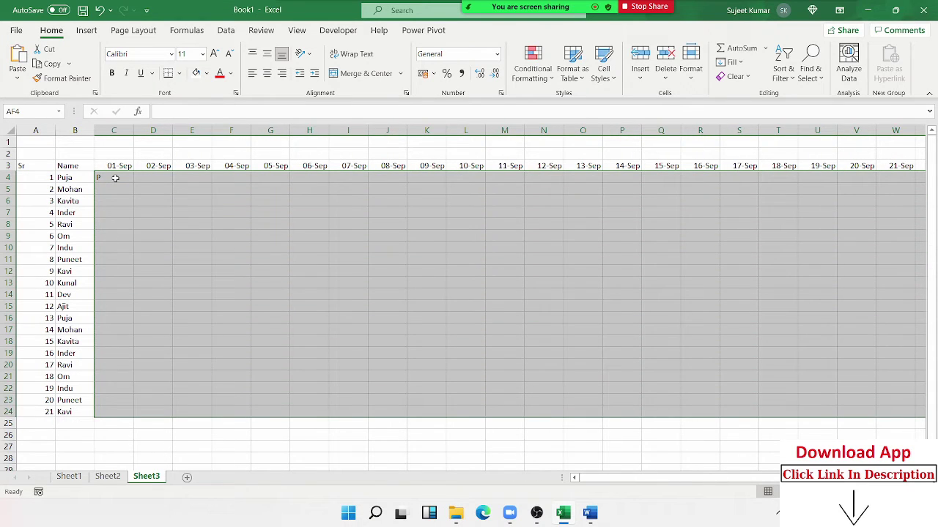
key(ctrl+d)
Select the table from the Sr heading to widen date columns to full dates
key(Up)
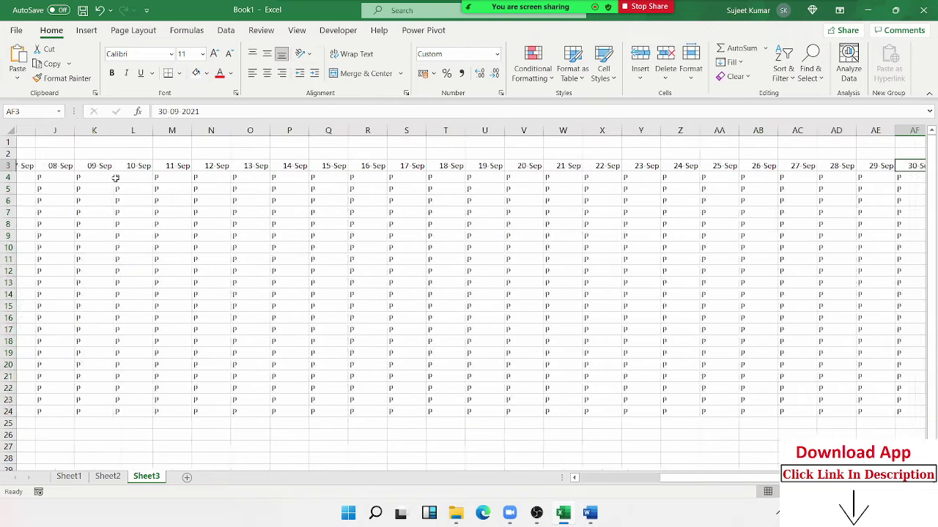
key(ctrl+Left)
key(ctrl+shift+Right)
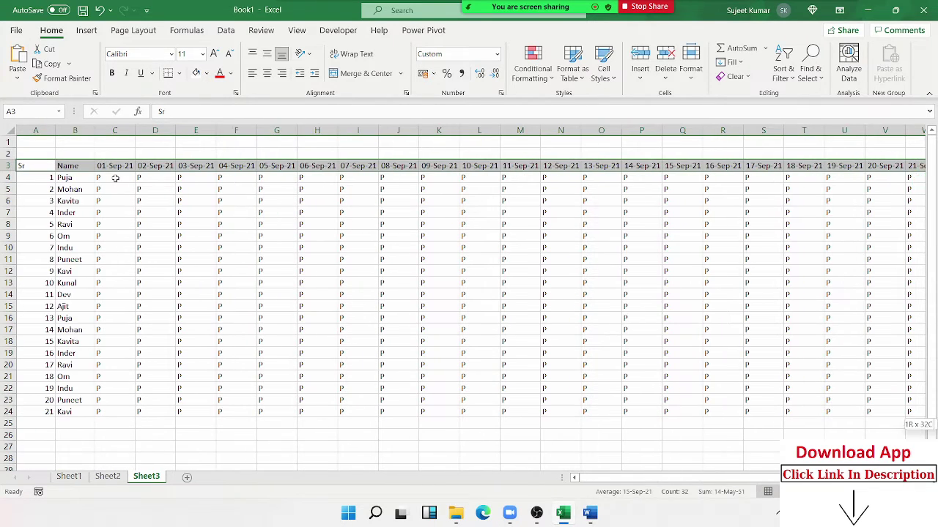
key(ctrl+shift+Down)
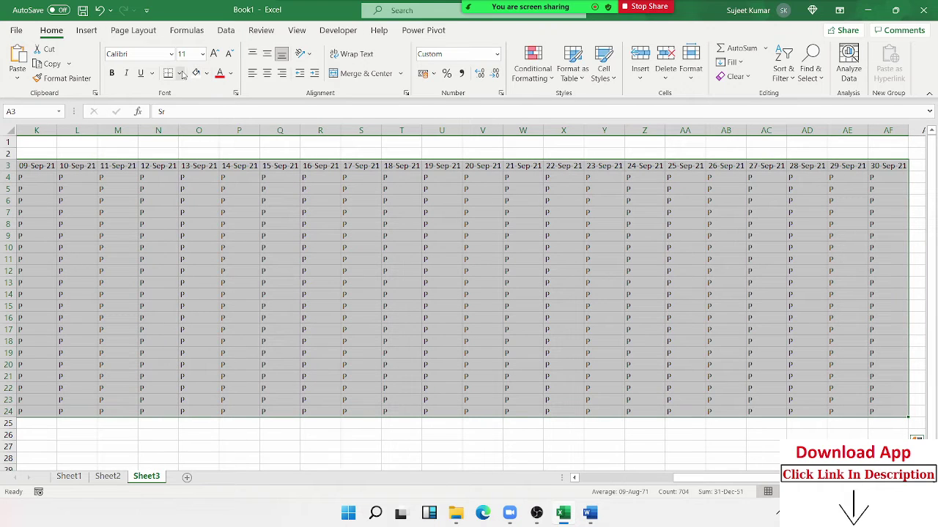
Apply All Borders to A3:AF24 and preview the printout, spanning 4 portrait pages
click(179, 73)
click(194, 198)
scroll(167, 201, left, 5)
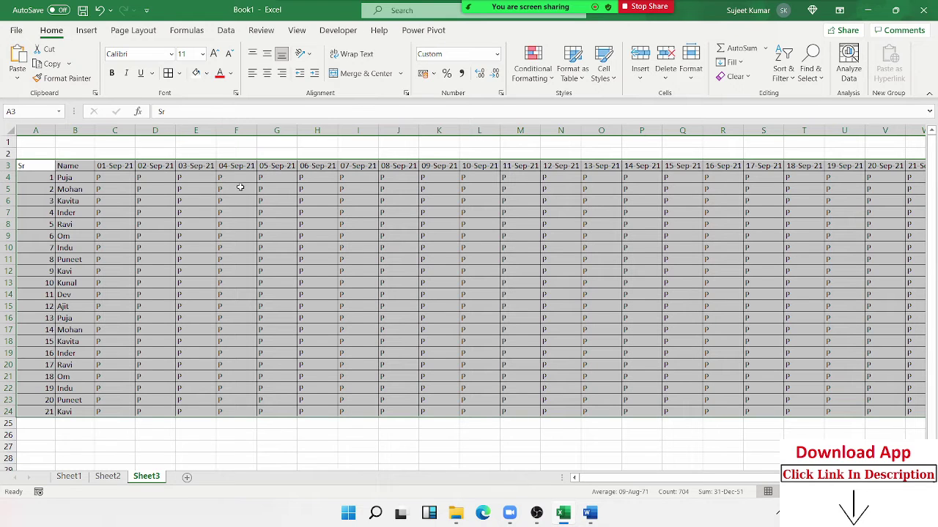
click(117, 244)
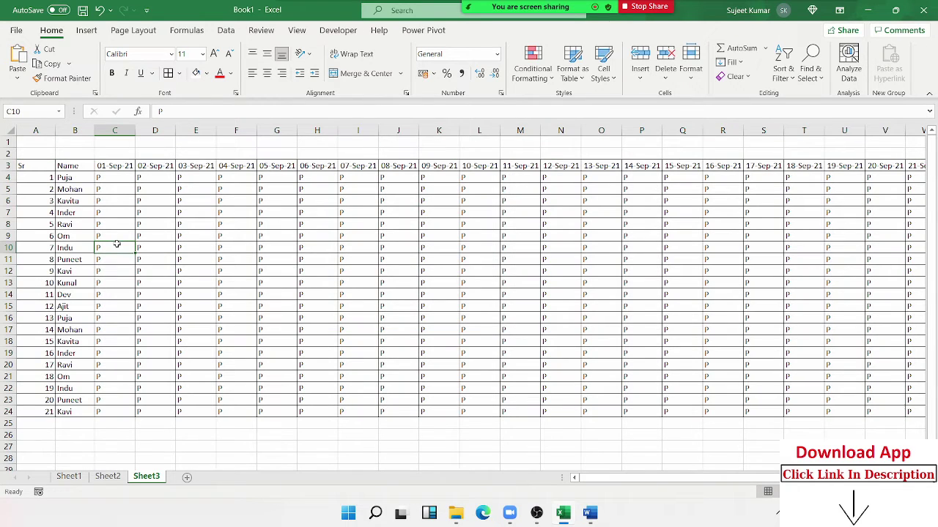
key(ctrl+p)
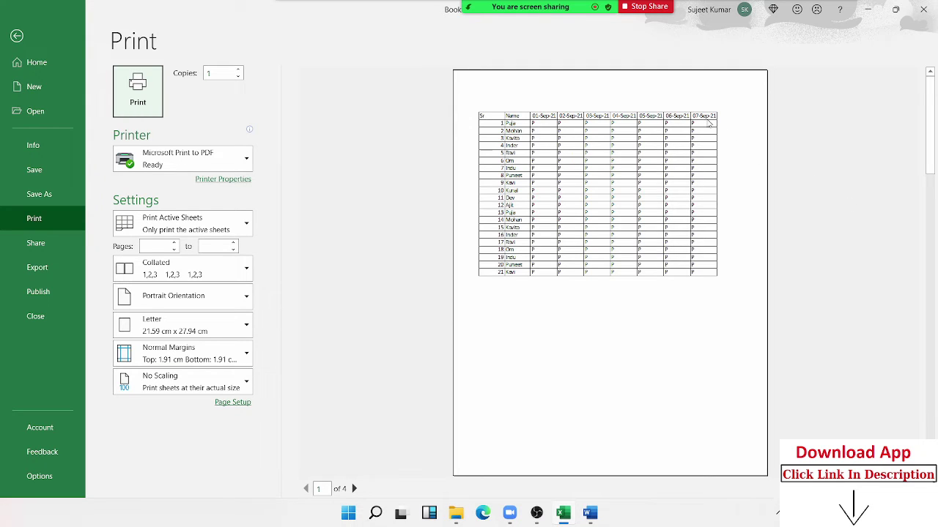
Set the printout to Landscape with Narrow margins, fitting 3 pages, and return to Sheet3
click(198, 296)
click(185, 376)
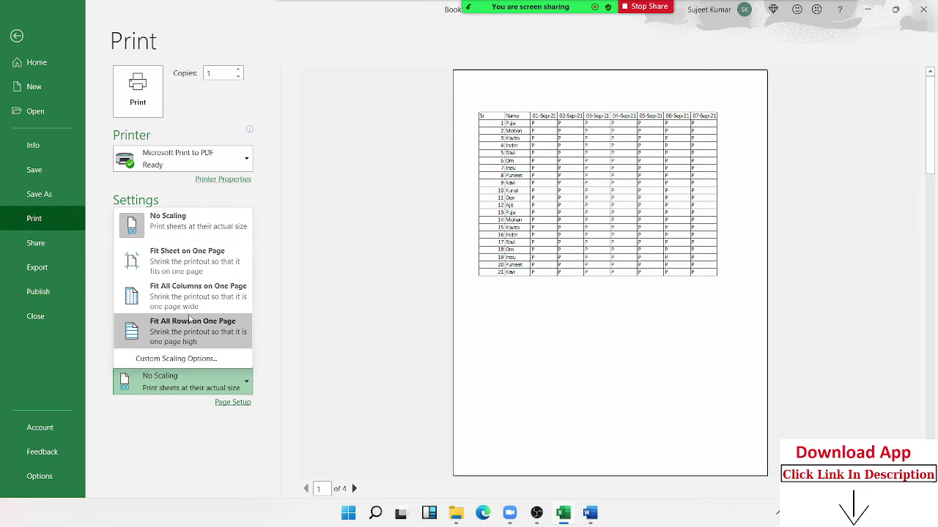
click(390, 217)
click(233, 295)
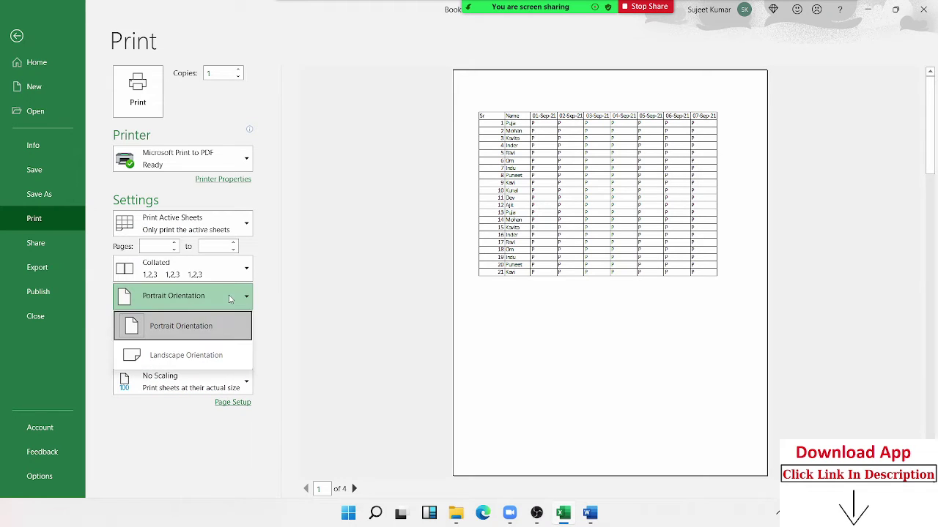
click(213, 353)
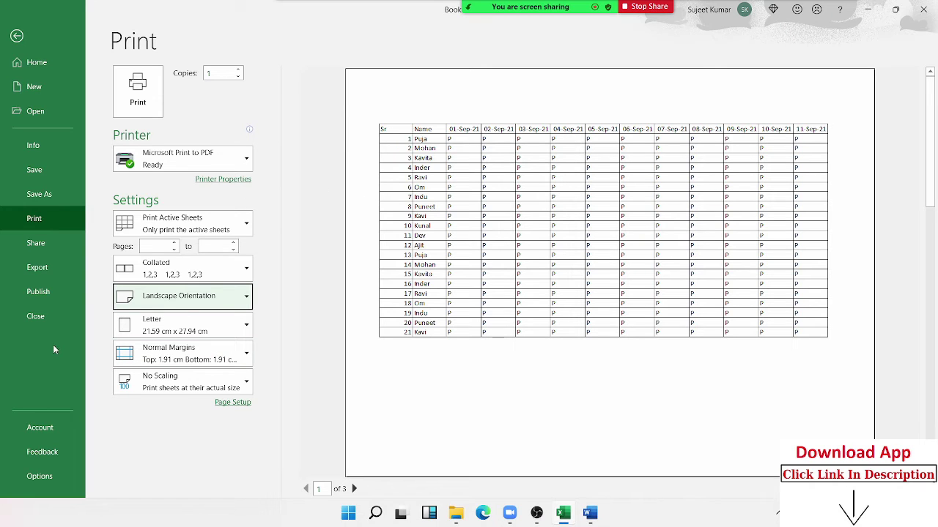
click(124, 358)
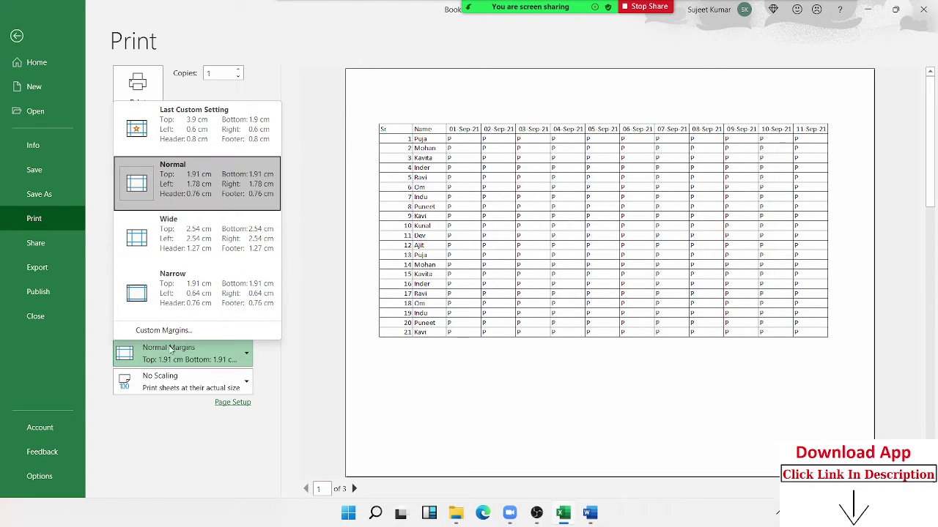
click(167, 308)
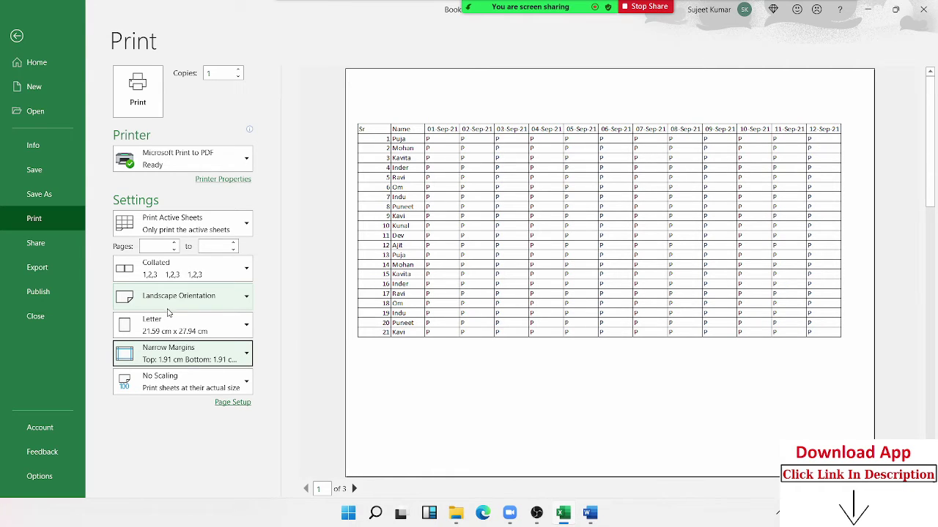
click(19, 38)
click(397, 233)
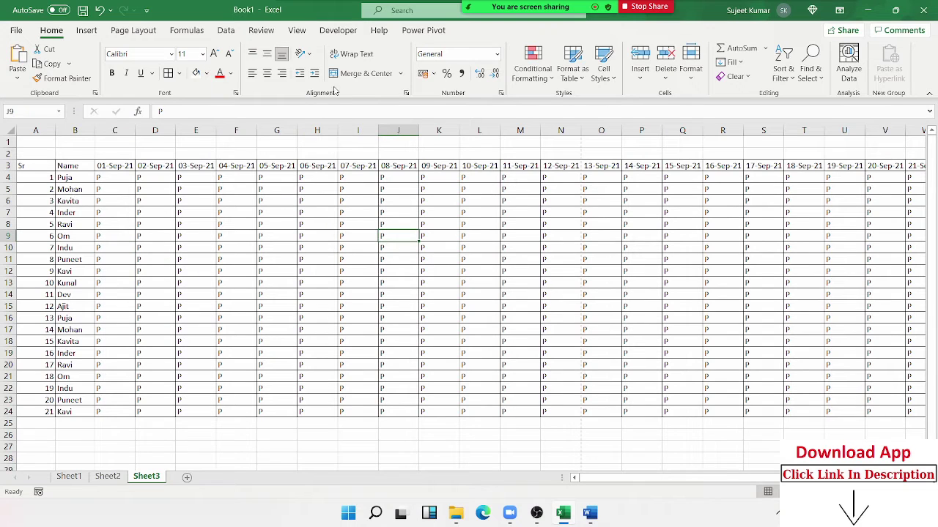
Set Scale to Fit to 50% and confirm in preview the table fits one landscape page
click(134, 30)
click(370, 79)
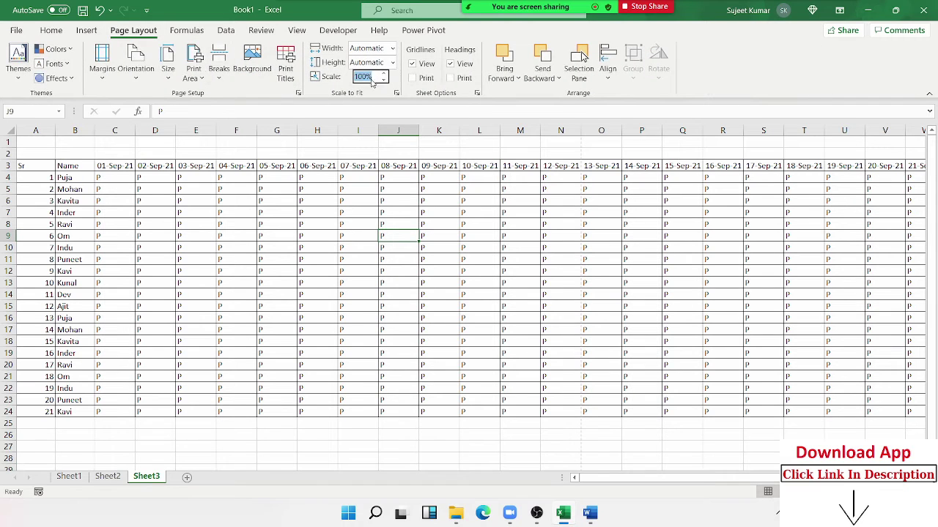
text(50)
key(Return)
key(ctrl+p)
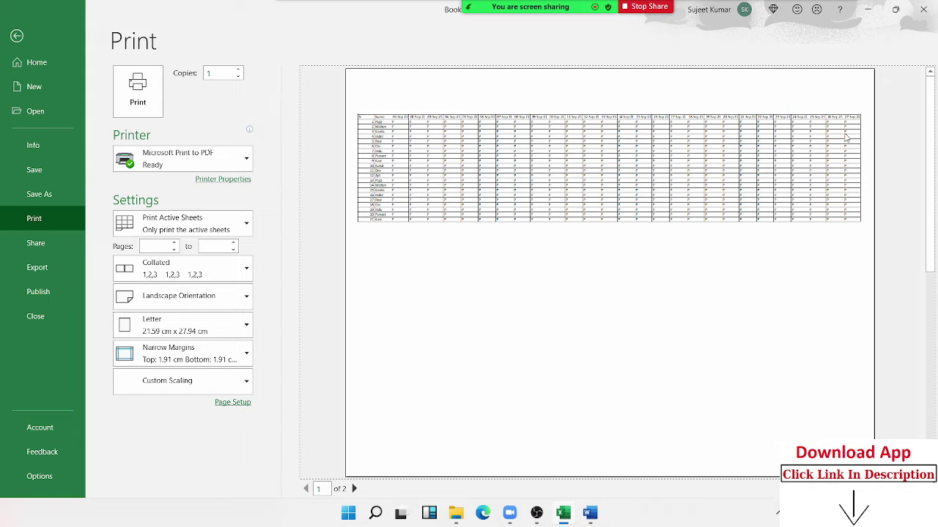
key(Escape)
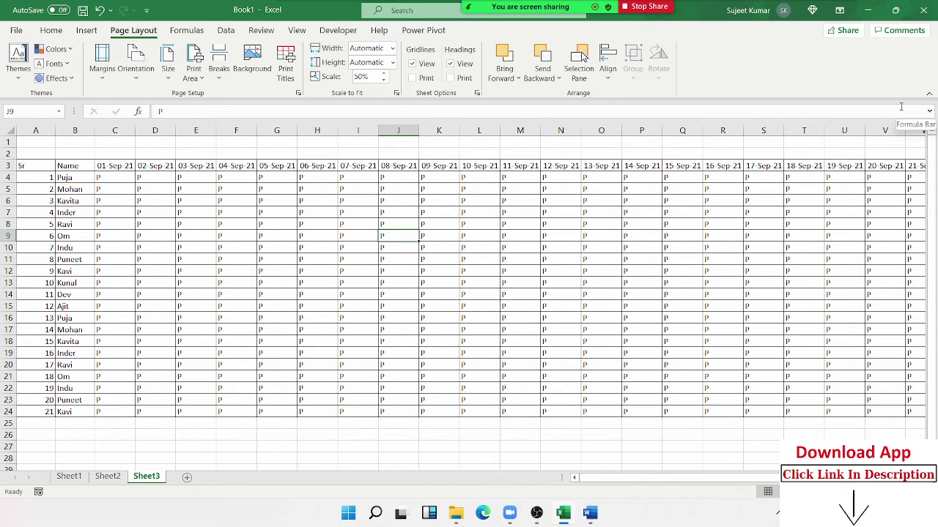
key(Up)
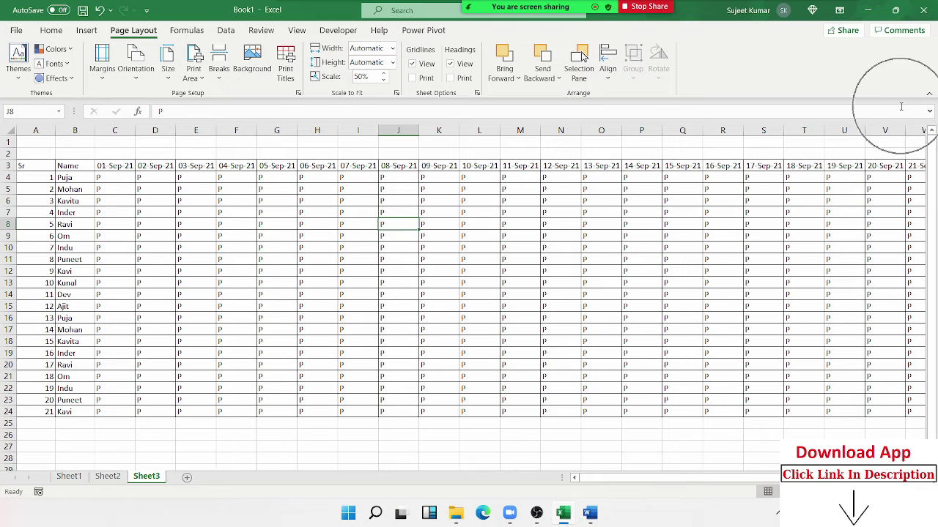
key(Up)
key(Up)
key(Up)
key(Up)
key(Up)
key(ctrl+Right)
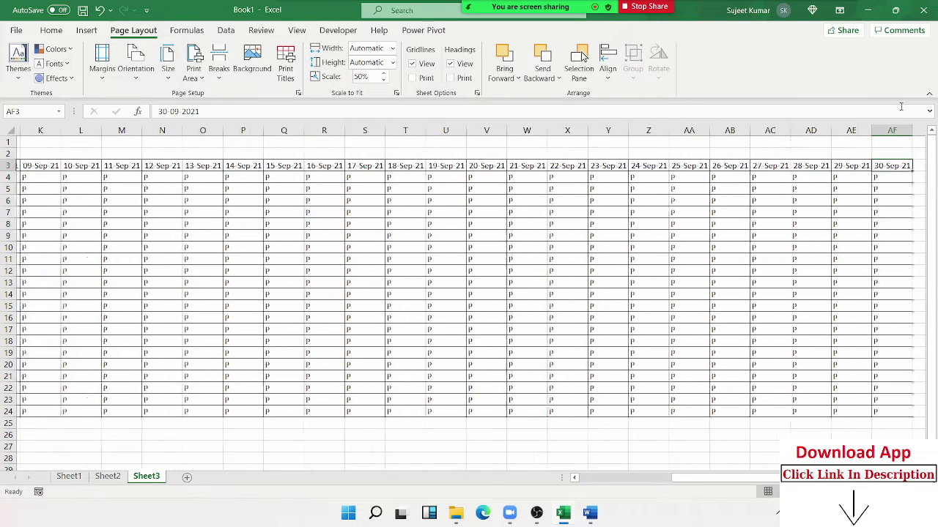
key(ctrl+Left)
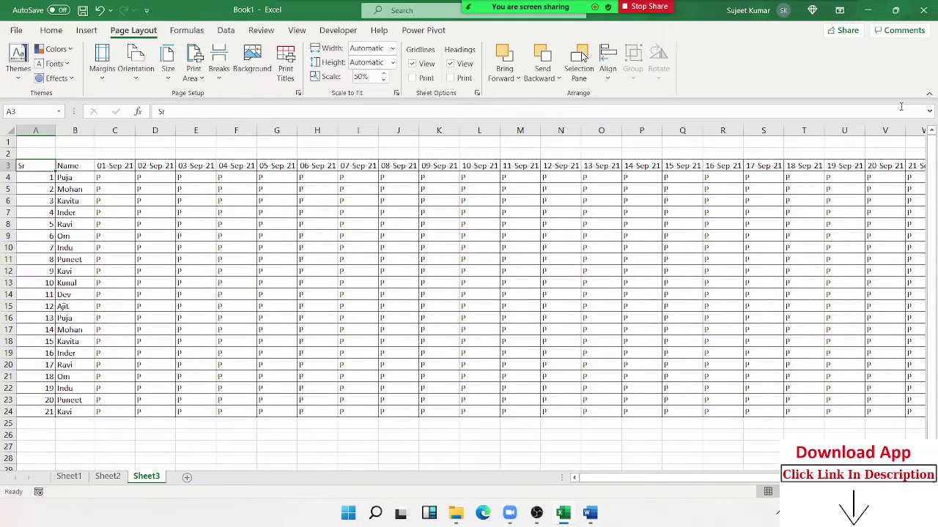
Check the extent of the date headings and attendance entries, trying a Name-to-30 Sep 21 selection
key(Right)
key(Right)
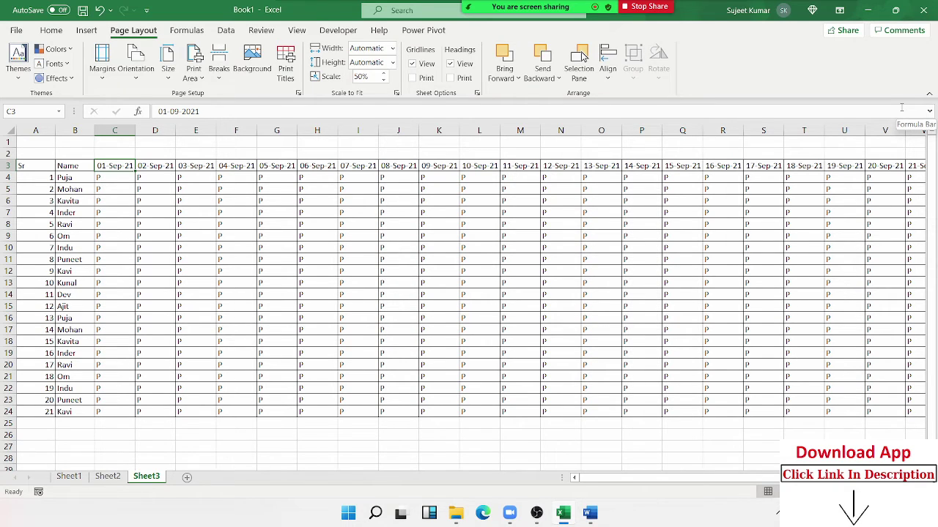
key(Down)
key(ctrl+Down)
key(ctrl+Up)
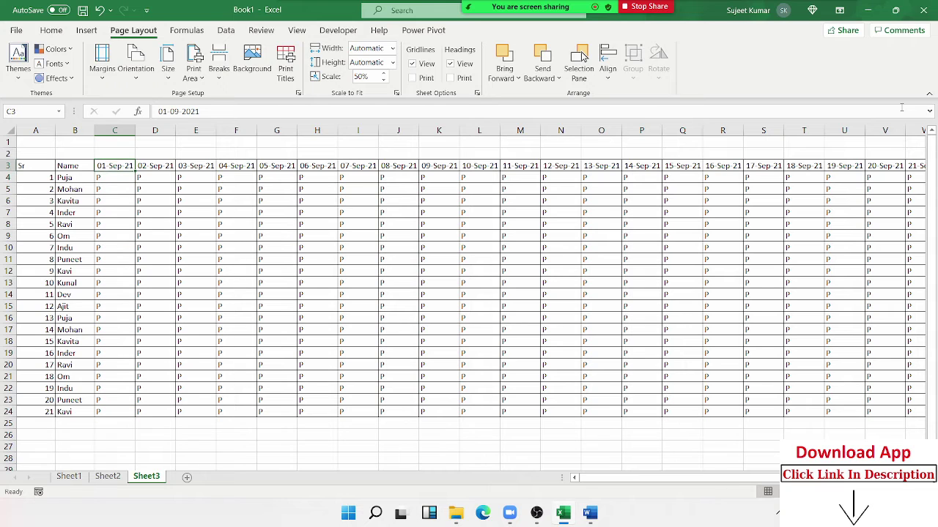
key(ctrl+Left)
key(ctrl+Right)
key(ctrl+Left)
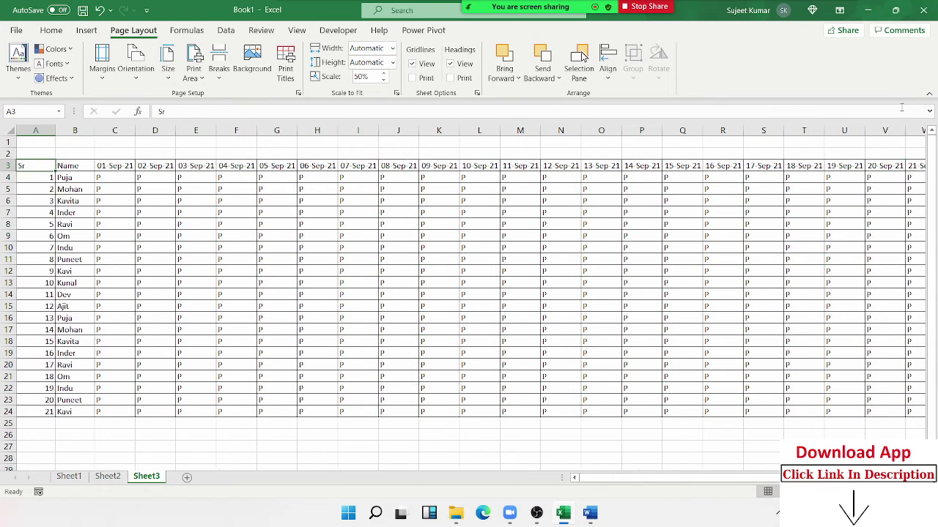
key(ctrl+shift+Right)
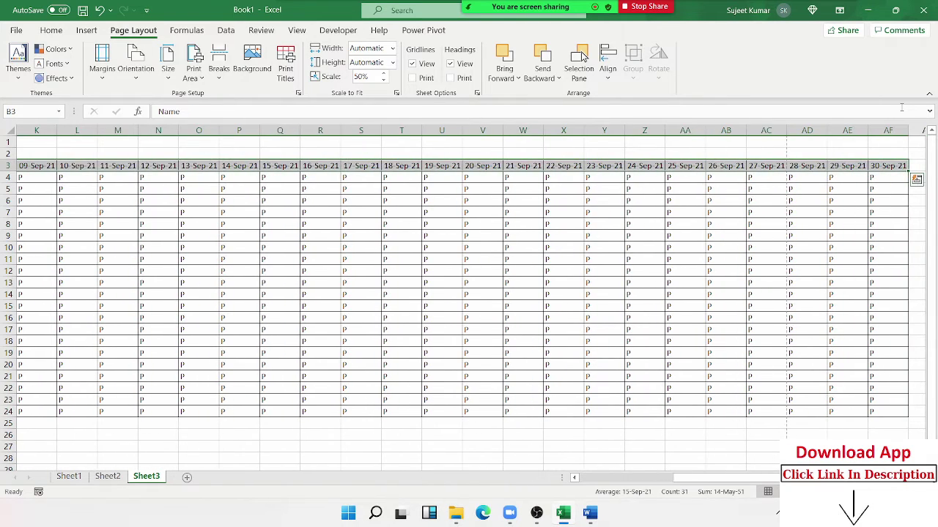
key(ctrl+shift+Left)
Select the full header row A3:AF3, from Sr through 30 Sep 21
key(Right)
key(Down)
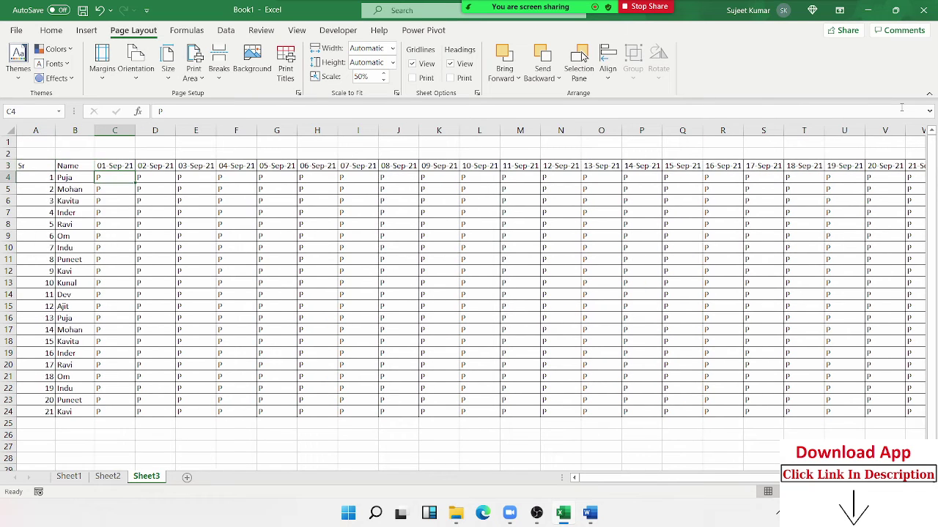
key(ctrl+Down)
key(ctrl+Up)
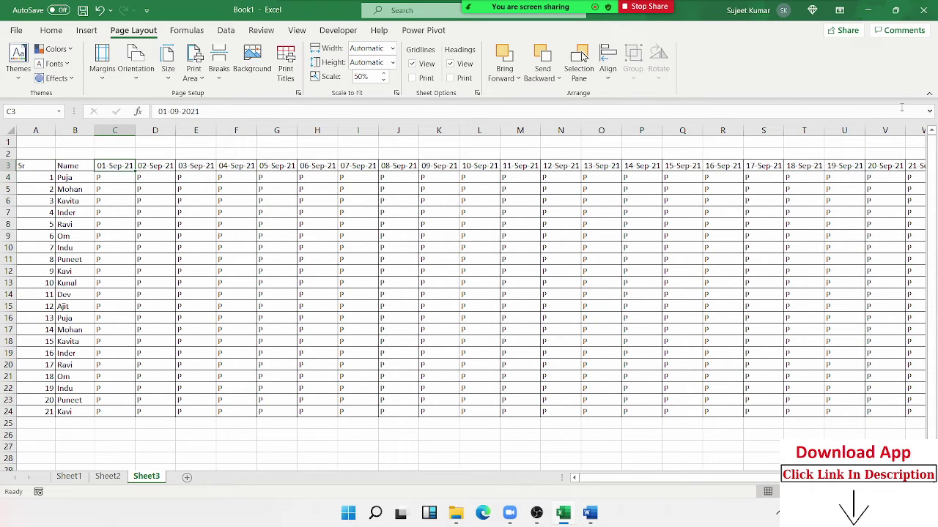
key(ctrl+Left)
key(ctrl+shift+Right)
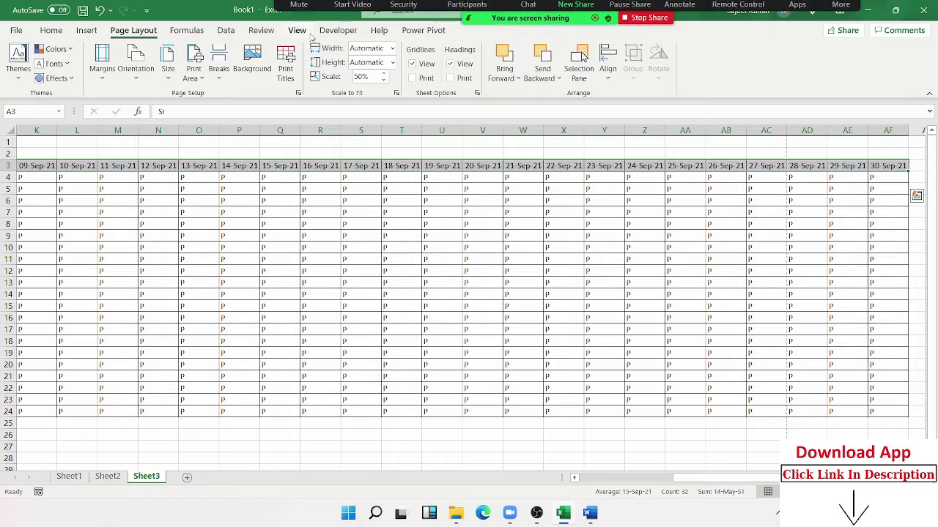
click(51, 30)
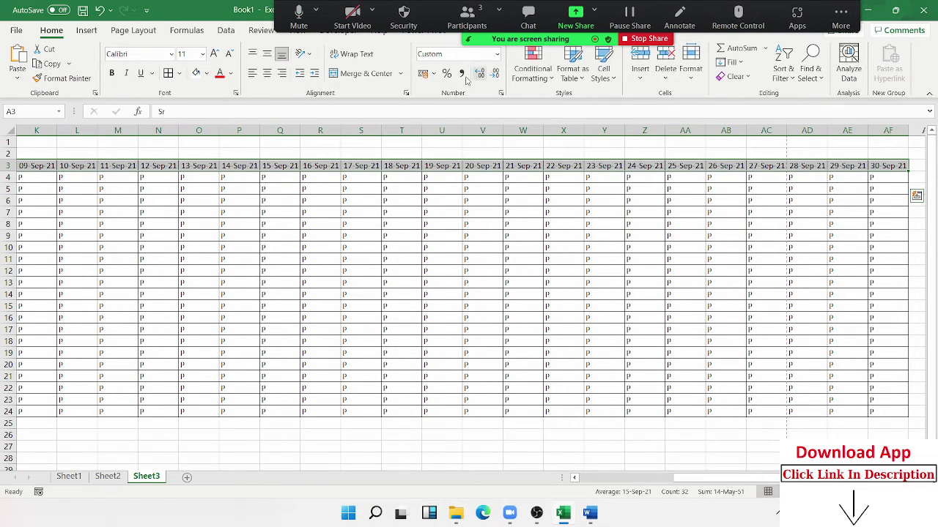
Rotate the header text upward and AutoFit every column width across the whole sheet
click(306, 54)
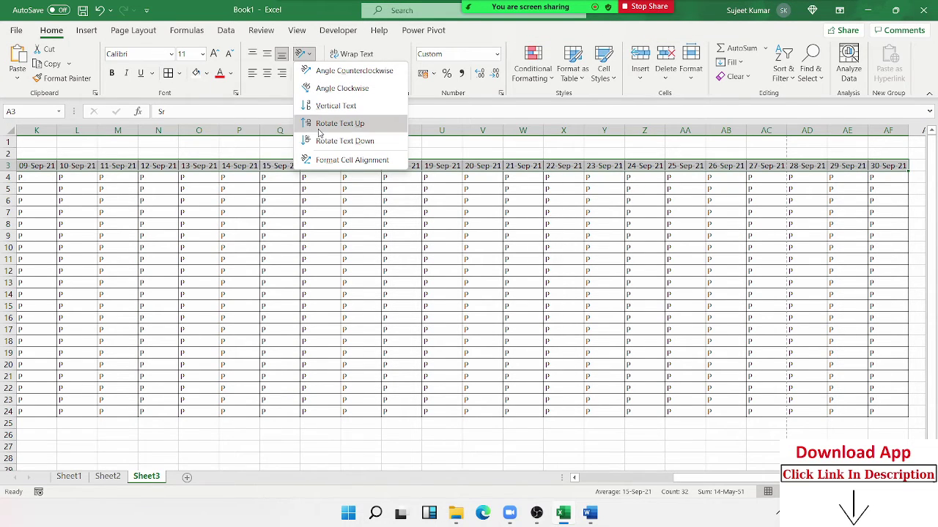
click(339, 123)
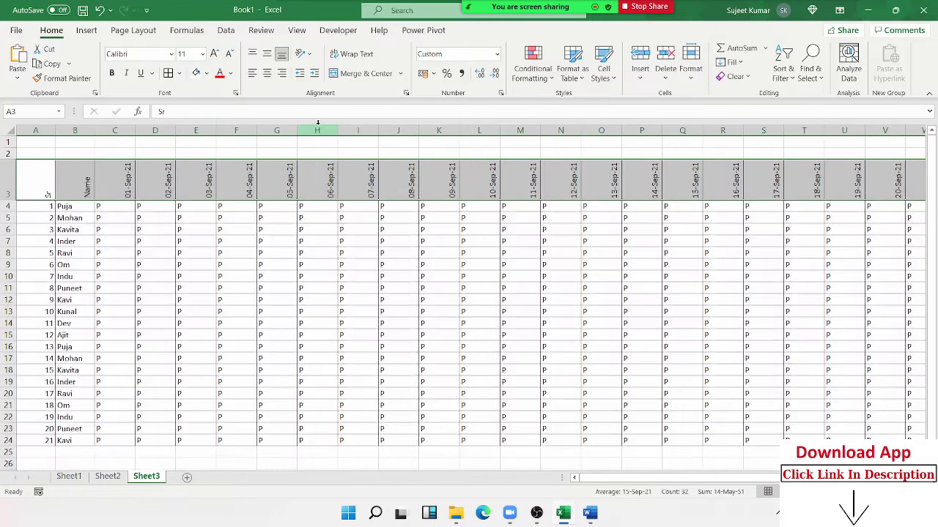
click(4, 131)
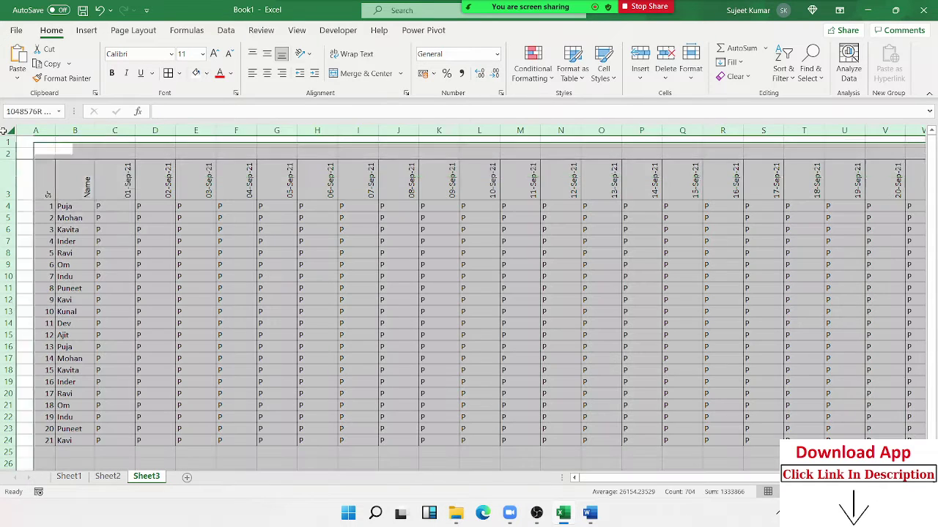
double_click(93, 129)
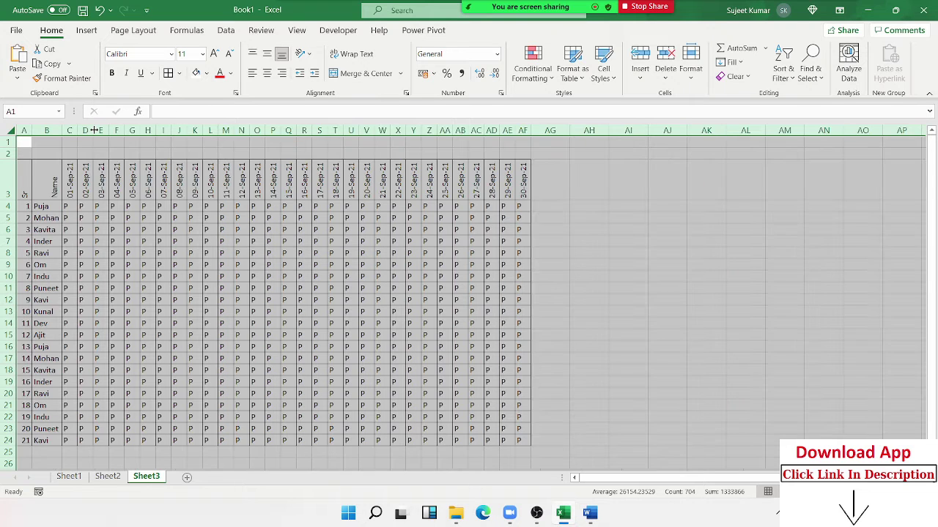
click(176, 253)
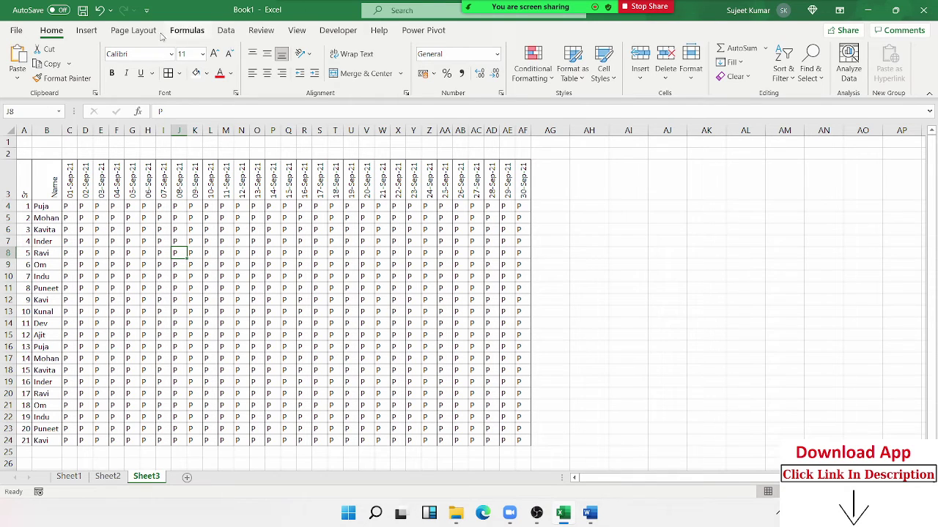
Change the attendance sheet's print scale to 100%
click(134, 30)
click(360, 77)
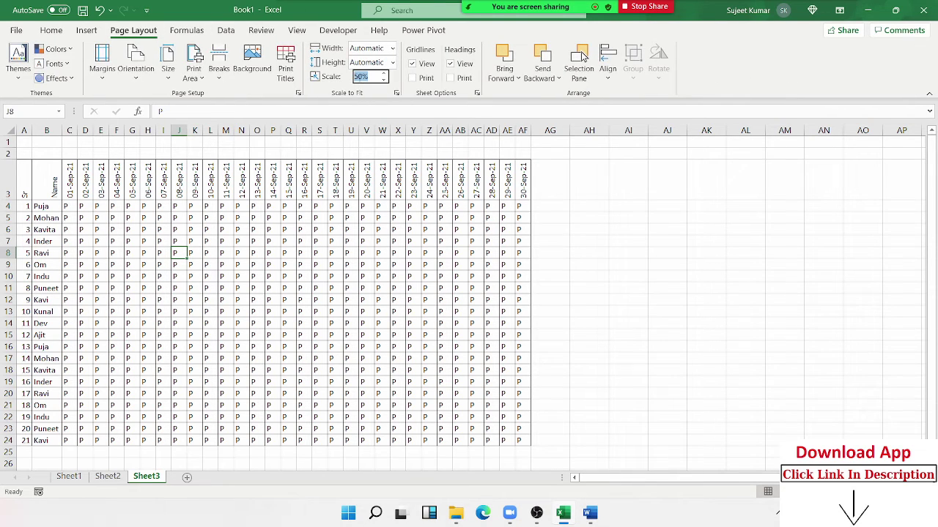
text(10)
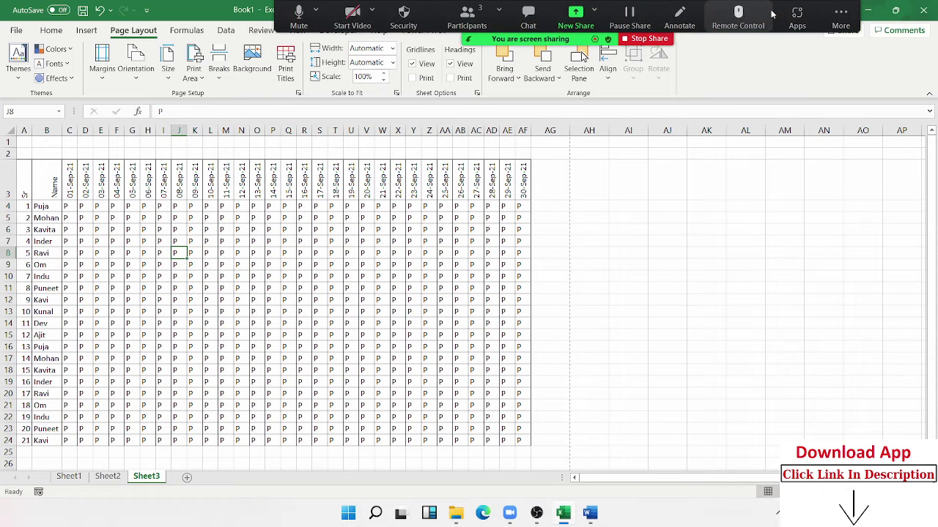
click(268, 359)
Preview the one-page landscape printout, then add a new blank Sheet4
key(ctrl+p)
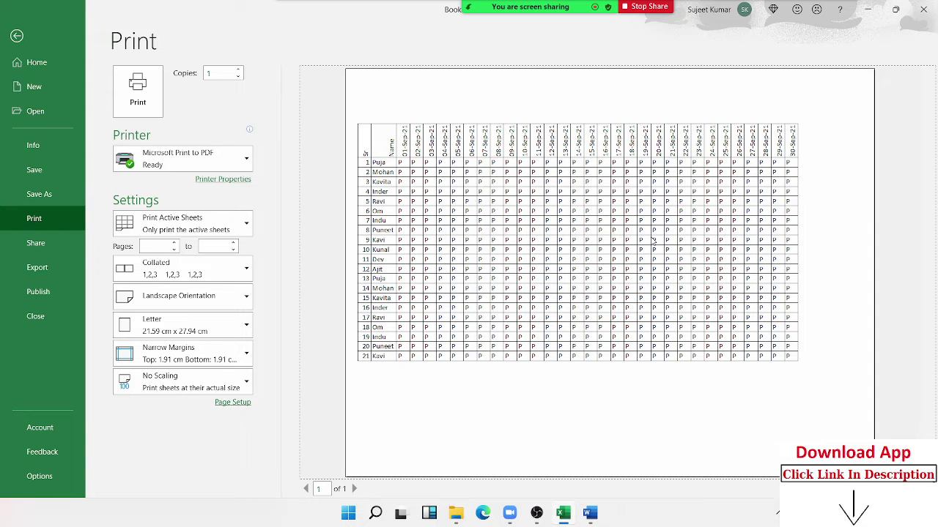
key(Escape)
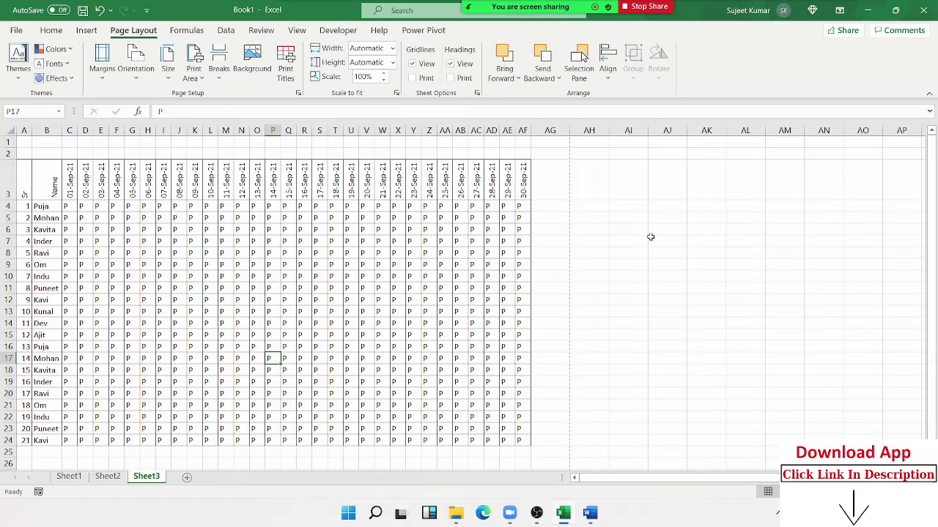
click(187, 477)
click(50, 32)
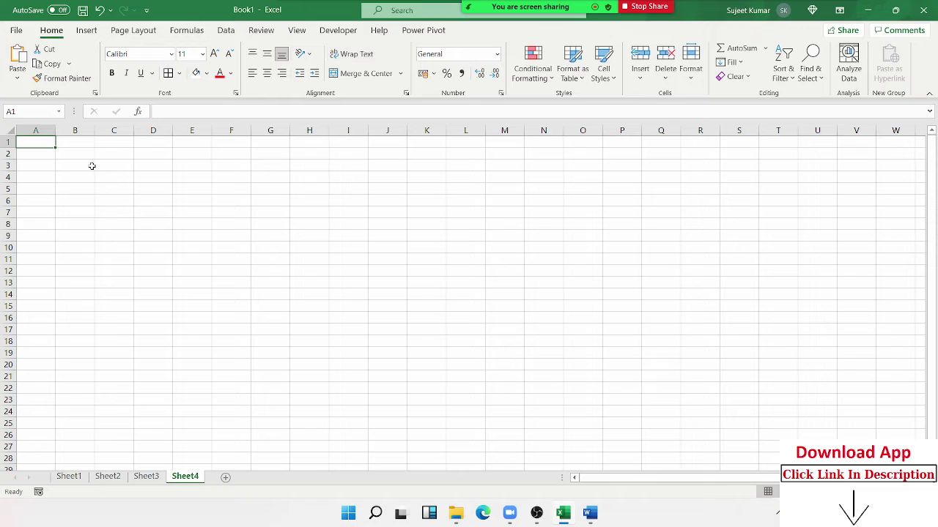
Enter a person's full name in A1 and toggle Wrap Text on and off for it
text(Sujeet)
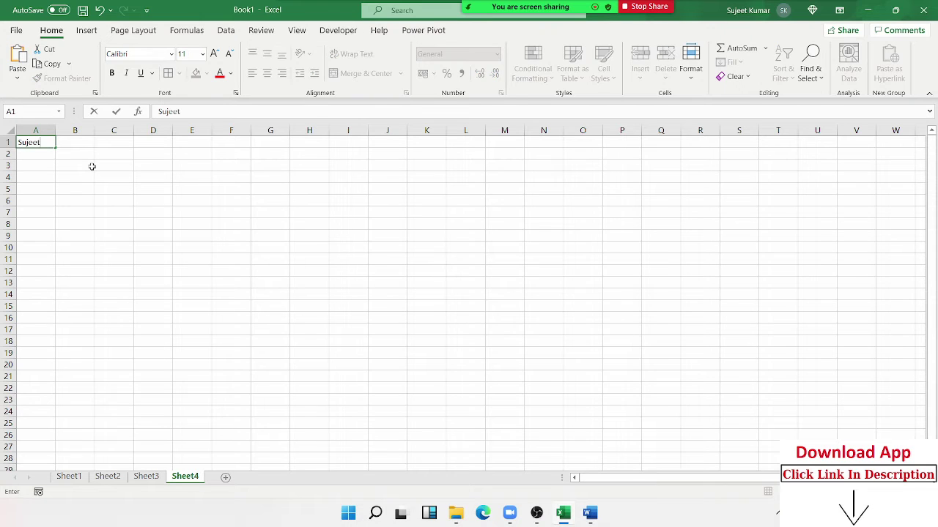
text( Kuma)
text(r)
key(Return)
key(Up)
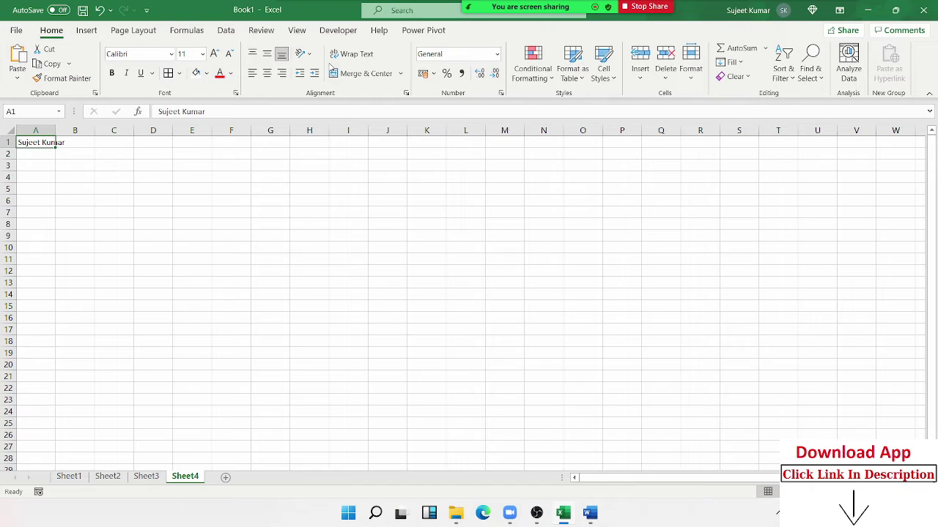
click(334, 57)
click(329, 60)
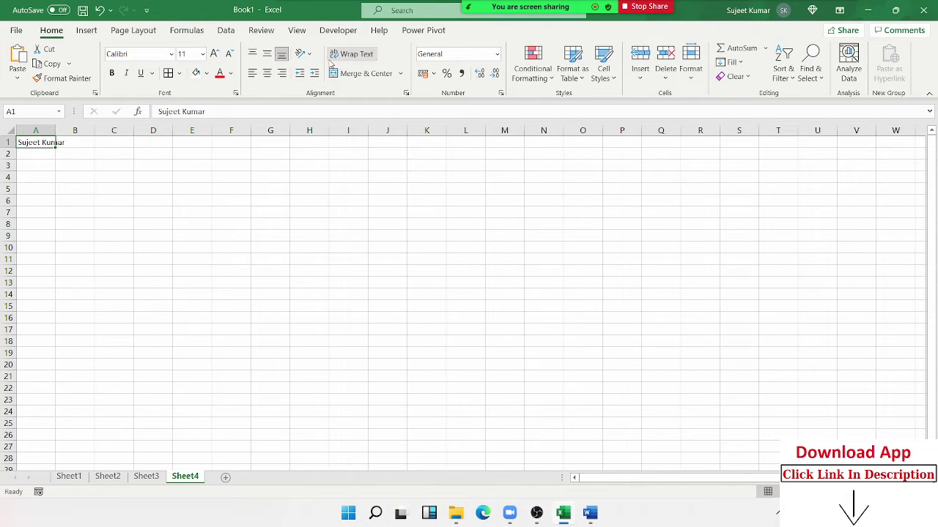
click(329, 59)
click(328, 59)
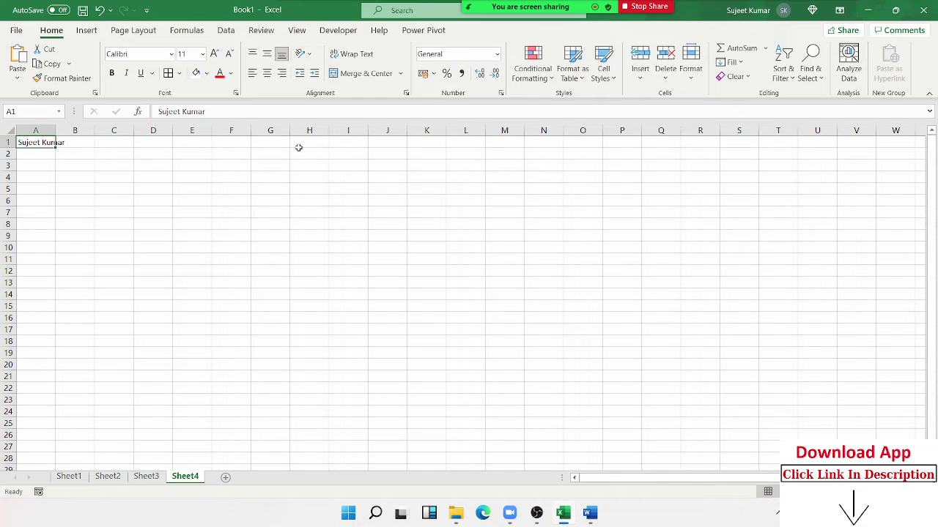
Enter 123, 852 and 147 on separate lines within cell C7
click(129, 212)
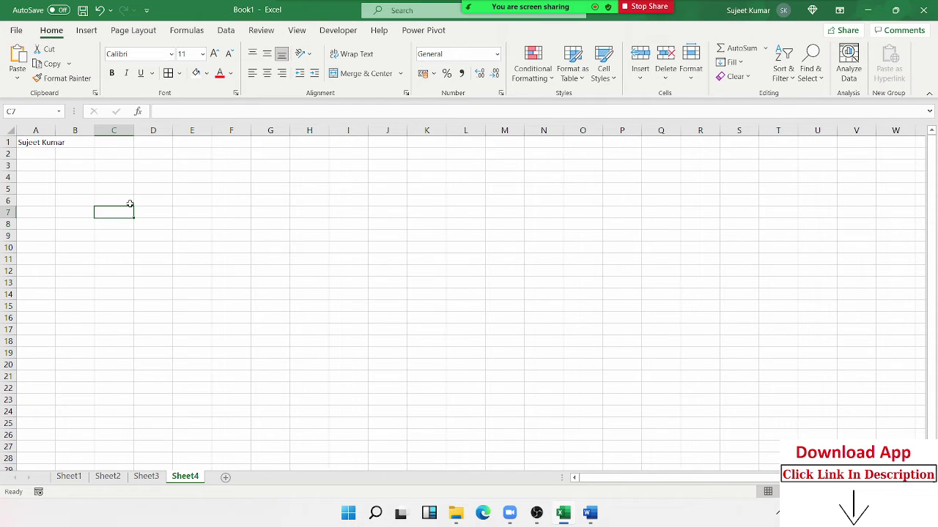
text(123)
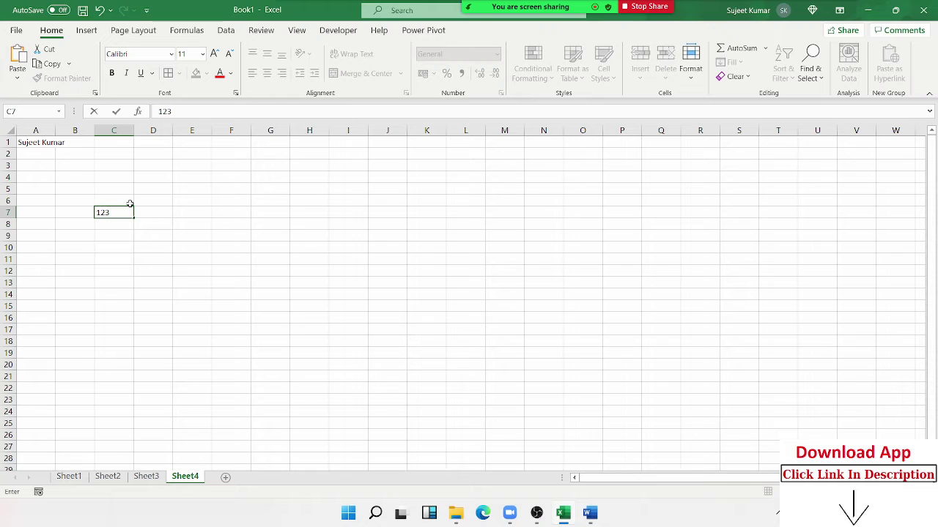
key(alt+Return)
key(alt+Return)
text(147)
key(Return)
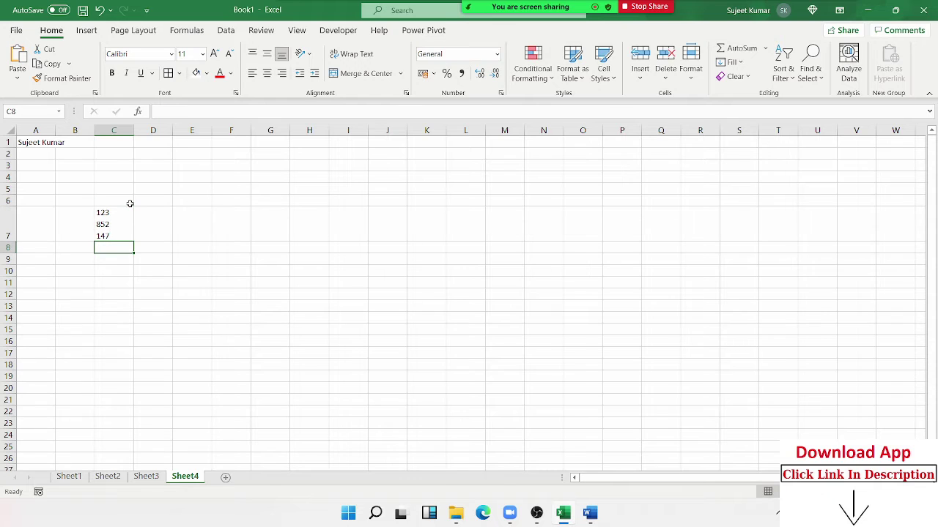
Try auto-fitting column A to the name, undo it, and toggle Wrap Text on A1 again
click(38, 152)
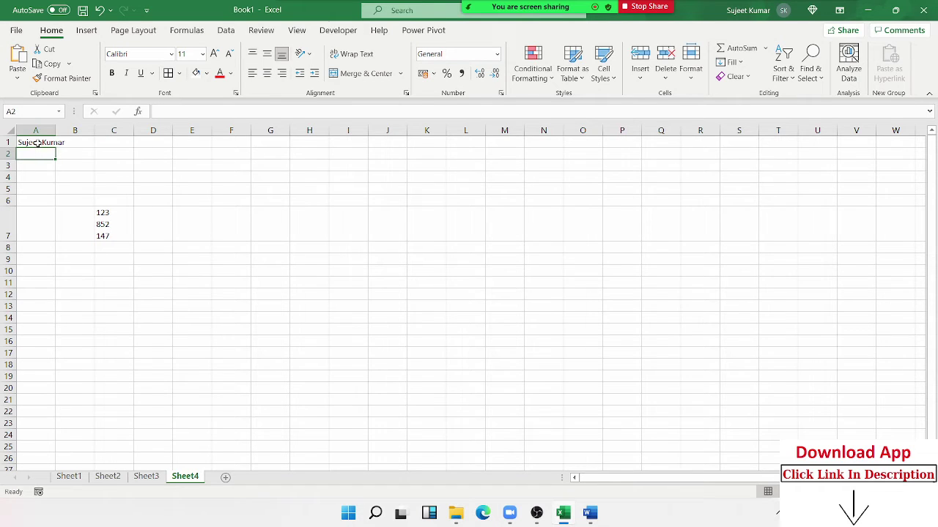
click(41, 141)
double_click(55, 132)
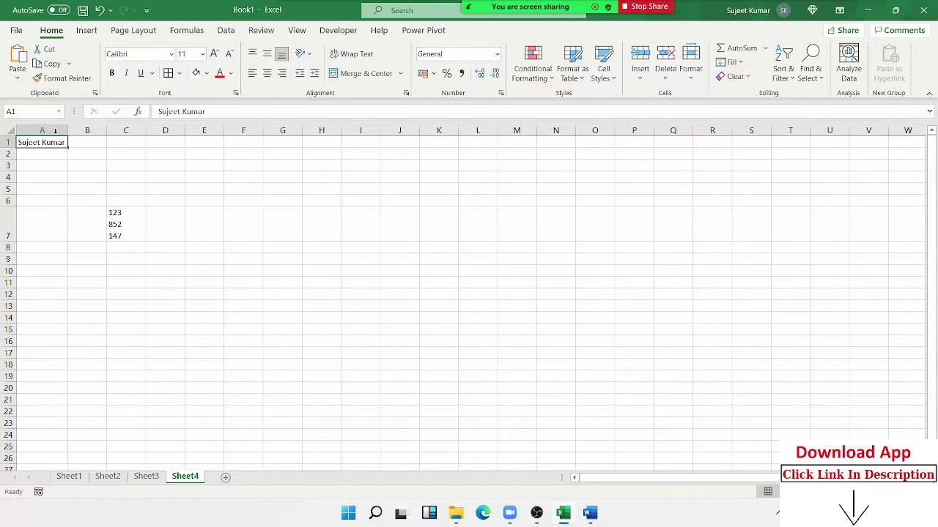
key(ctrl+z)
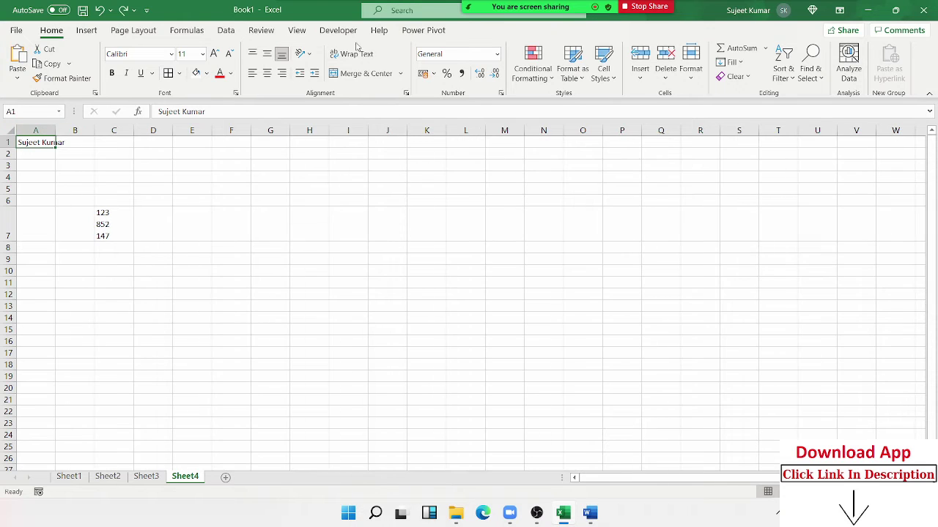
click(357, 55)
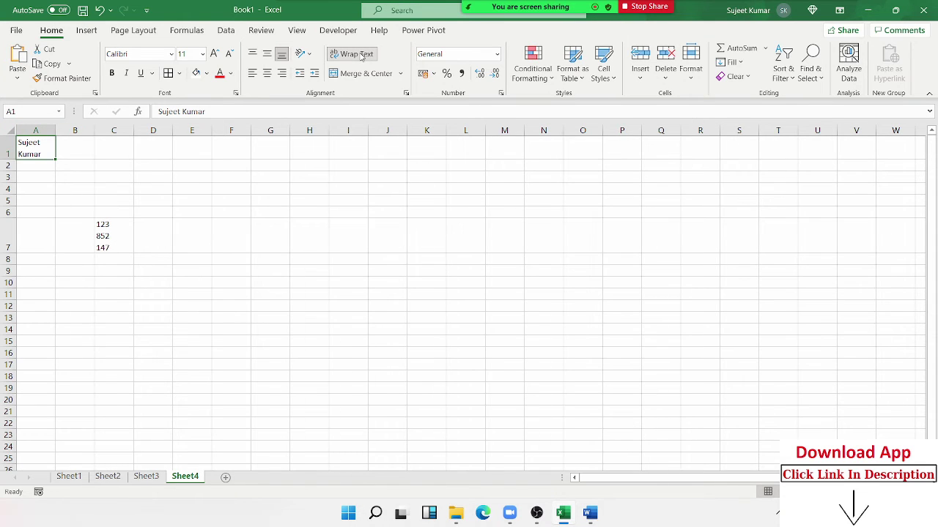
click(359, 55)
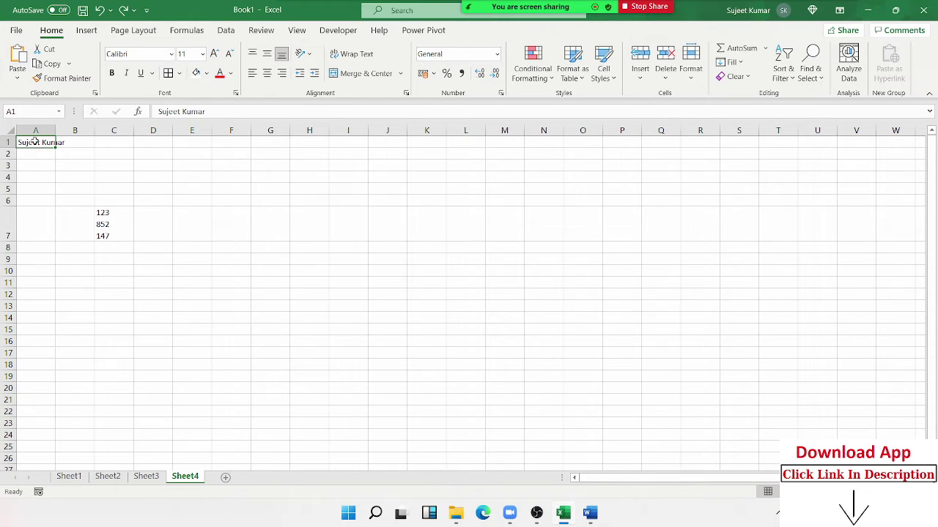
Turn on Shrink to fit for A1 in Format Cells, then widen column A
right_click(35, 142)
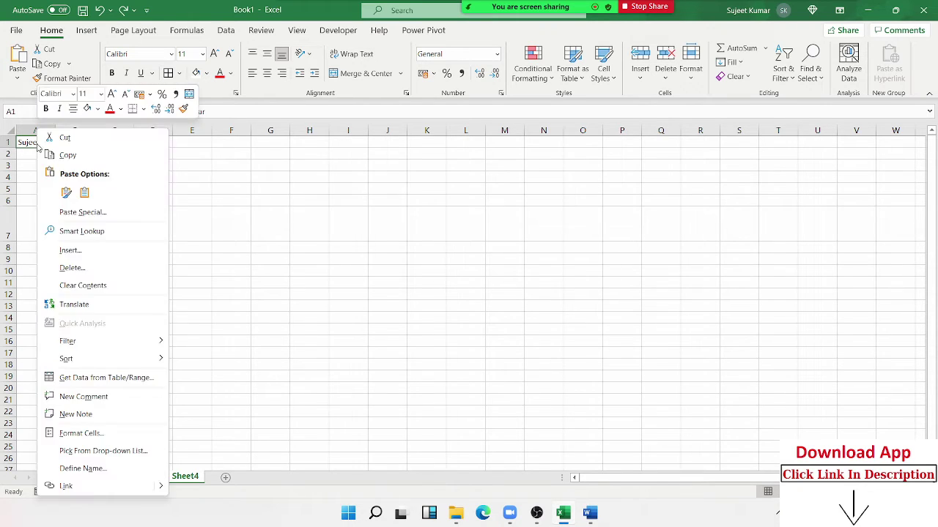
click(144, 440)
mouse_move(213, 195)
mouse_down()
mouse_move(491, 147)
mouse_move(536, 108)
mouse_up()
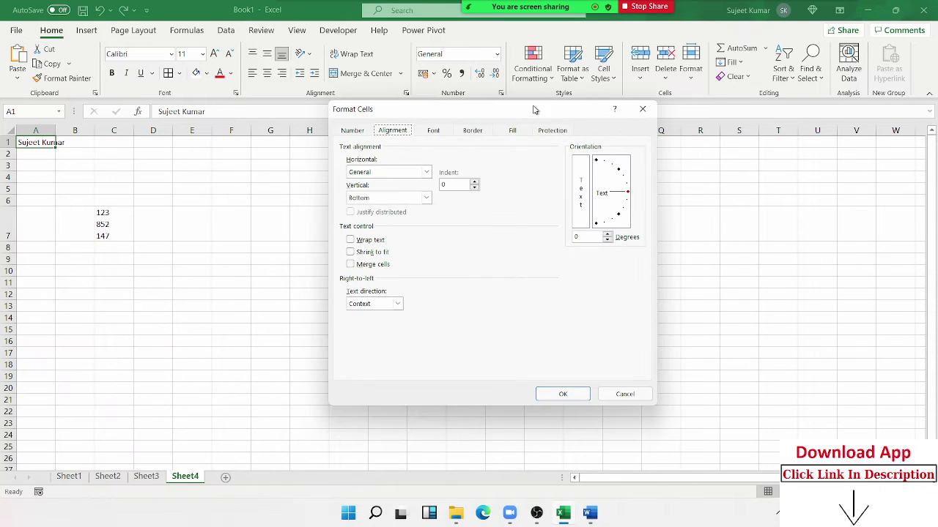
click(381, 254)
click(562, 395)
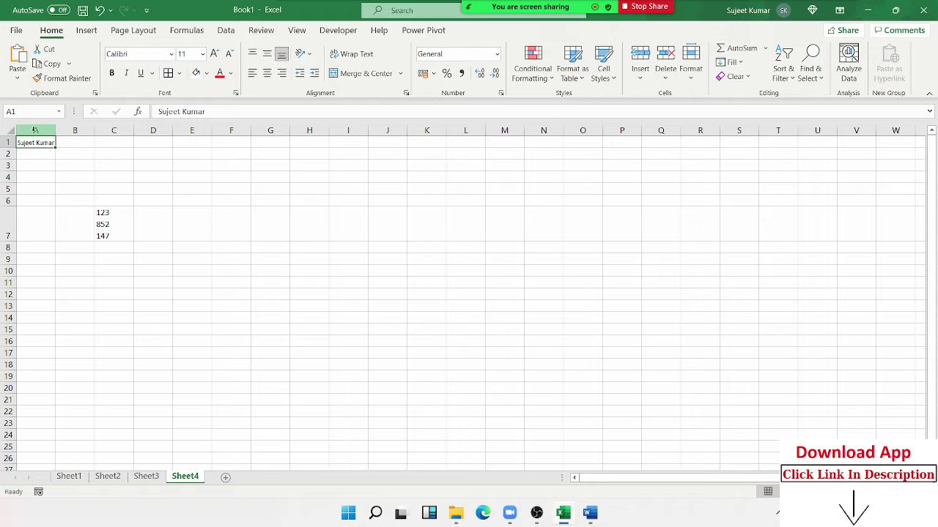
mouse_move(55, 129)
mouse_down()
mouse_move(85, 129)
mouse_move(75, 128)
mouse_up()
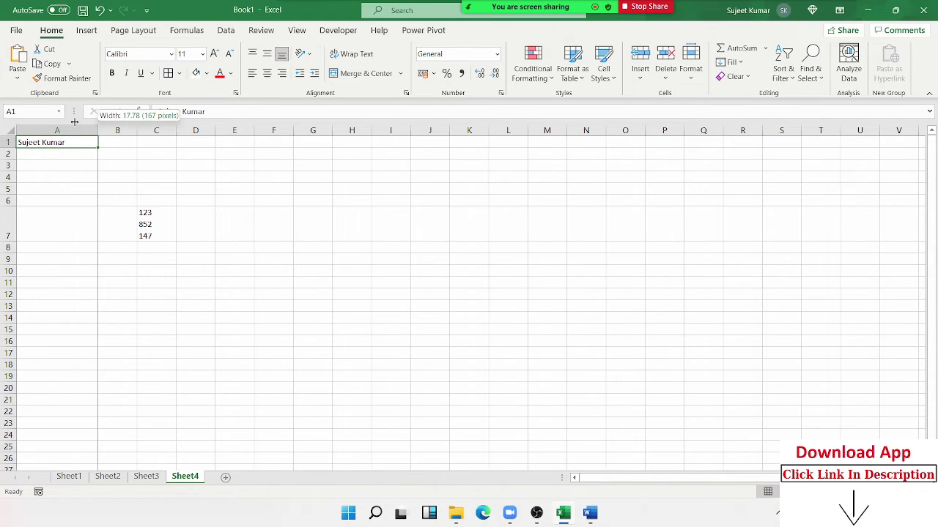
Set A1's font size to 100 and resize column A for the large name
click(187, 53)
text(1)
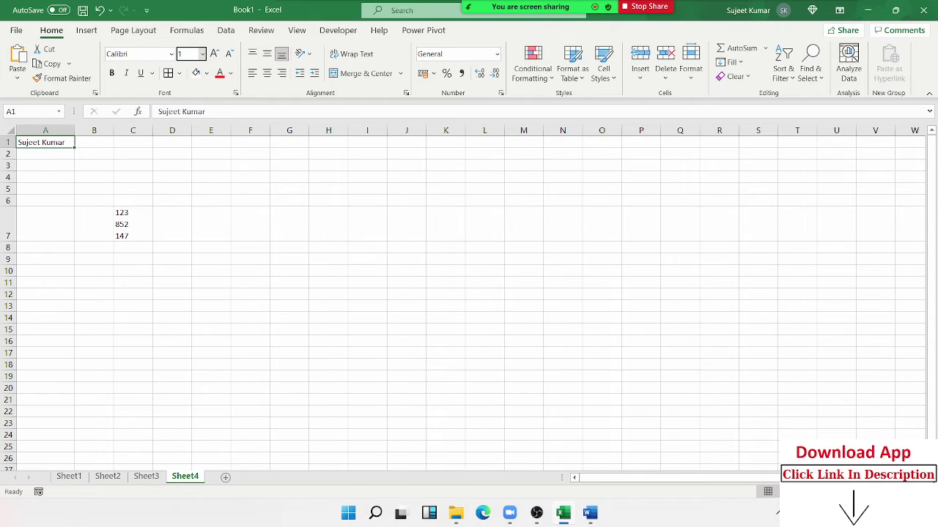
key(Return)
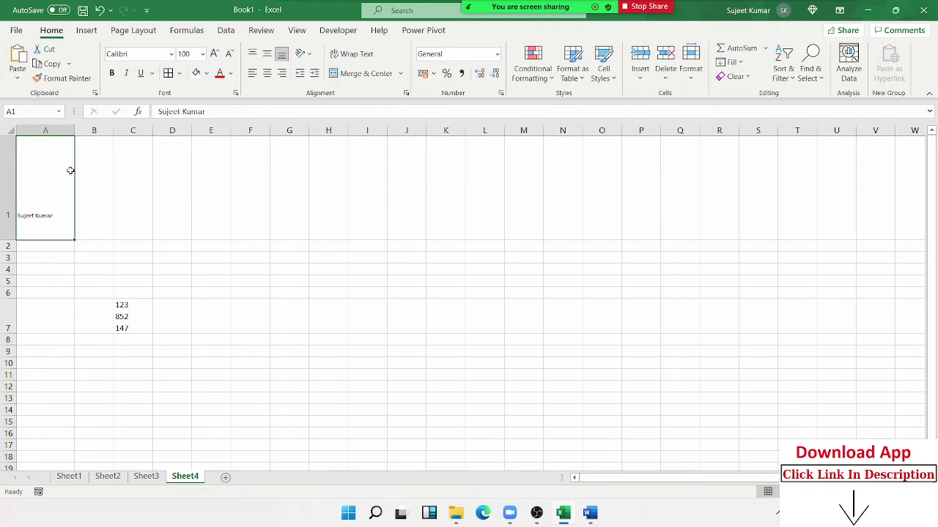
mouse_move(73, 133)
mouse_down()
mouse_move(229, 155)
mouse_move(114, 135)
mouse_up()
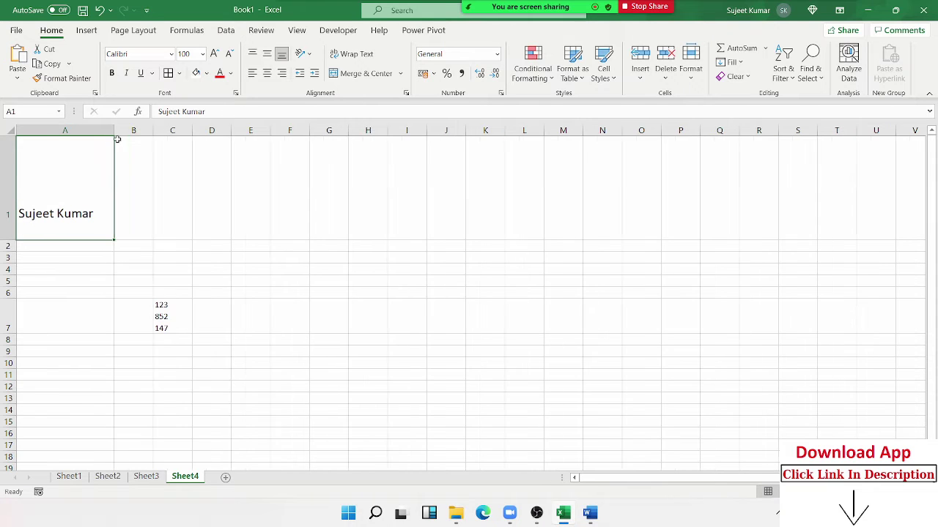
Merge and center the range F15:L28 into a single cell
scroll(310, 319, down, 3)
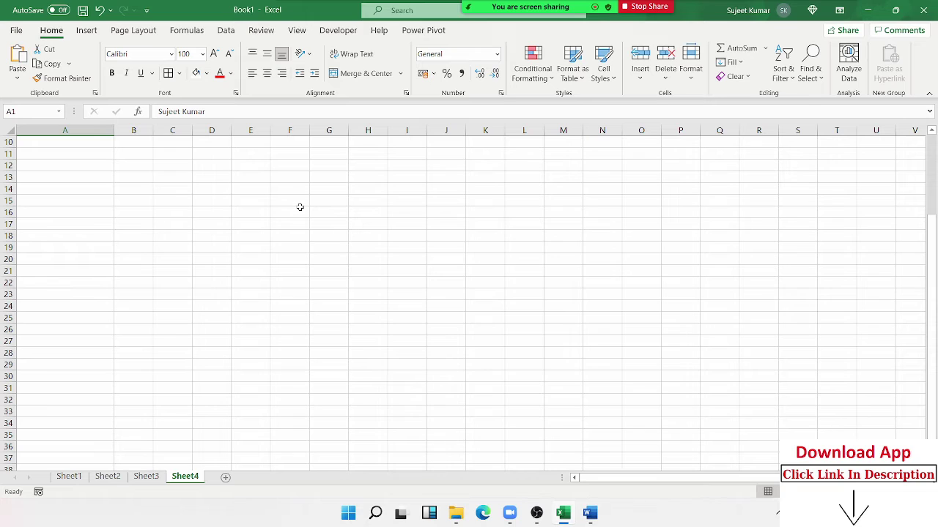
drag(299, 206, 519, 348)
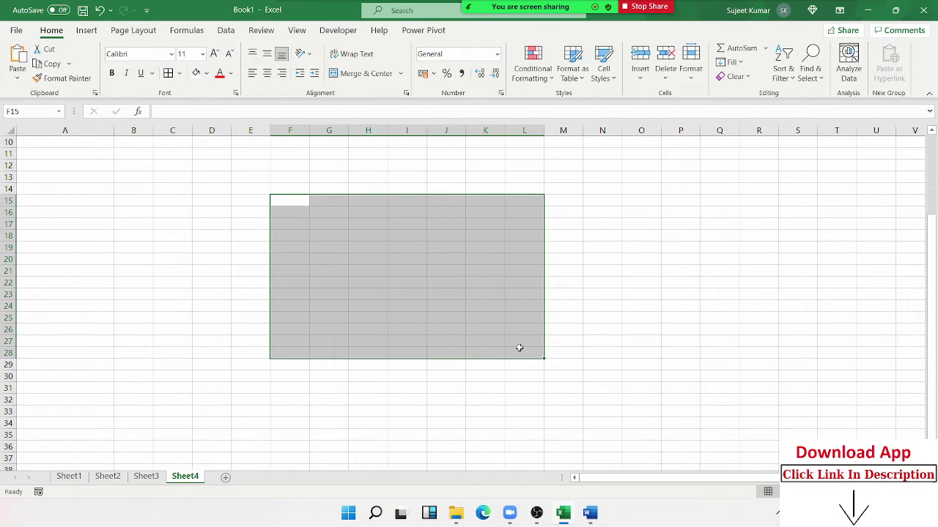
click(366, 75)
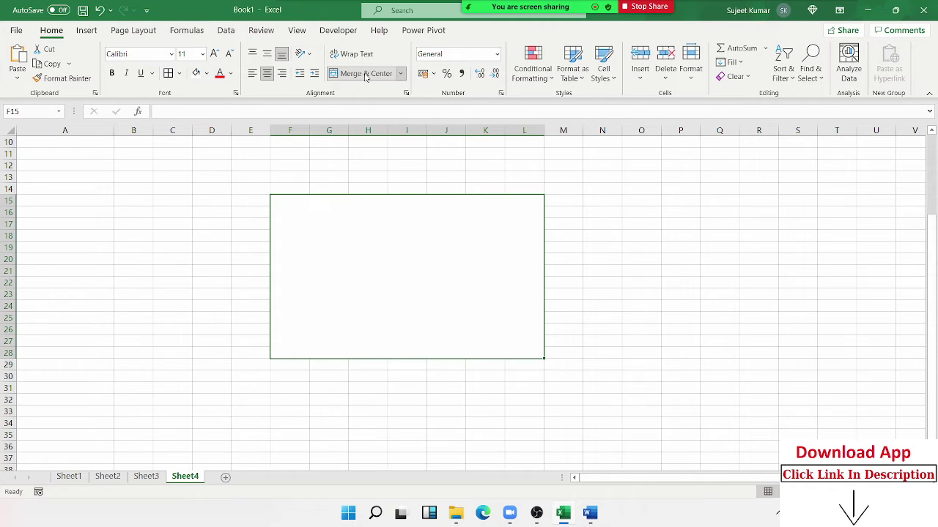
Apply Merge Across to F15:L28 and step down through the merged rows
click(400, 74)
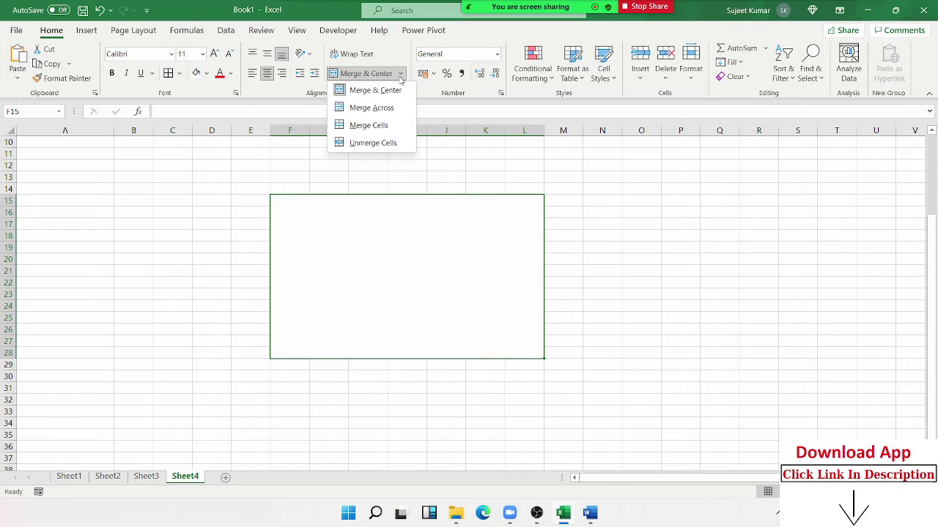
click(391, 109)
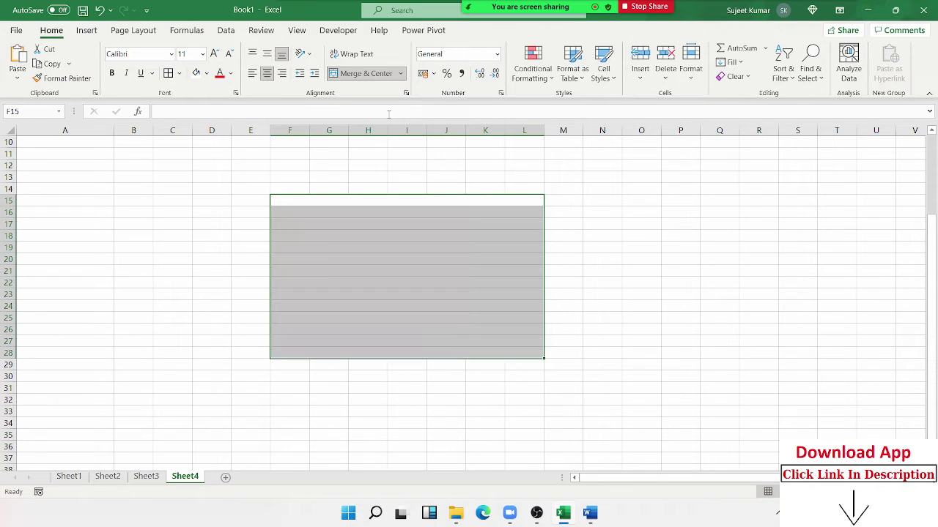
click(379, 209)
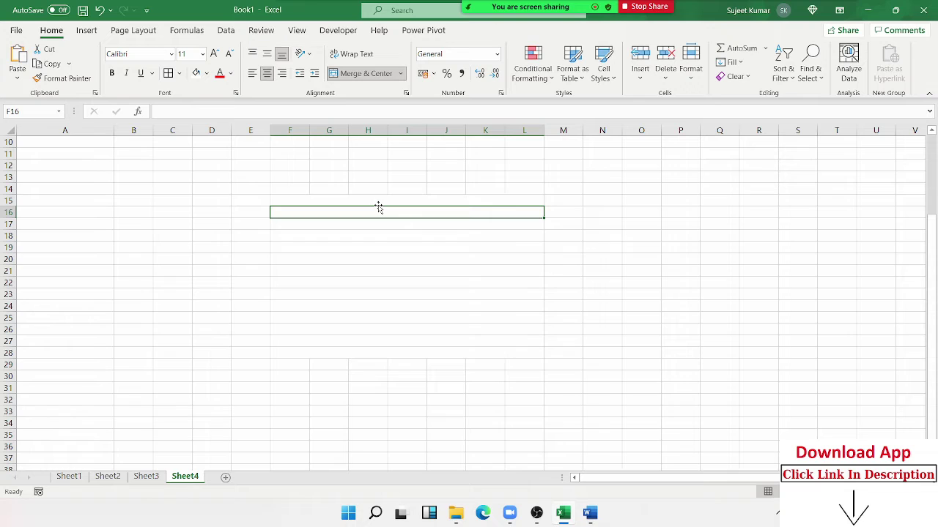
key(Down)
key(Down)
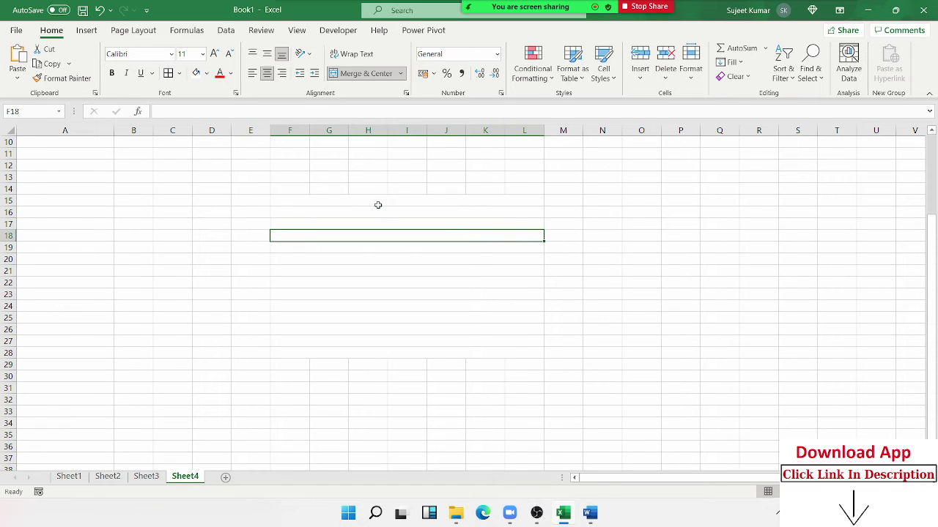
key(Down)
key(Down)
key(Down)
key(Down)
key(Down)
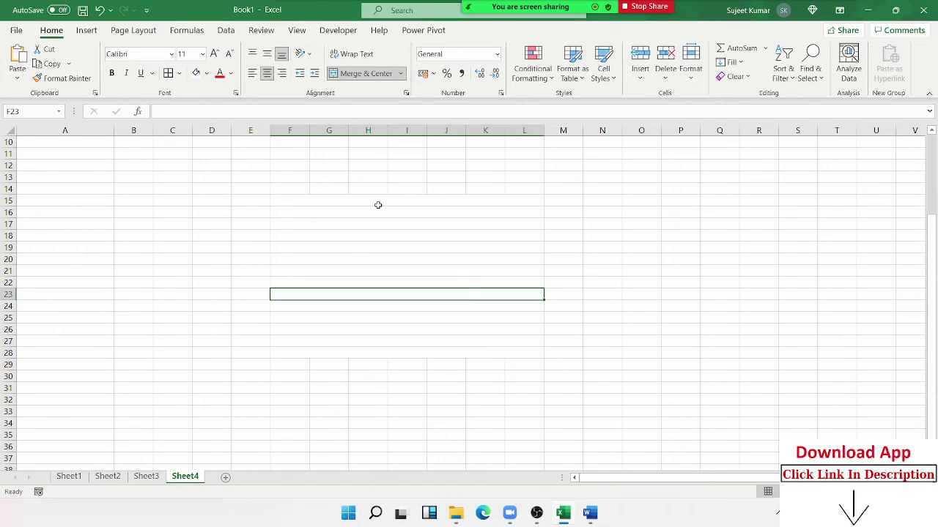
key(Down)
key(Down)
key(Down)
key(Down)
key(Down)
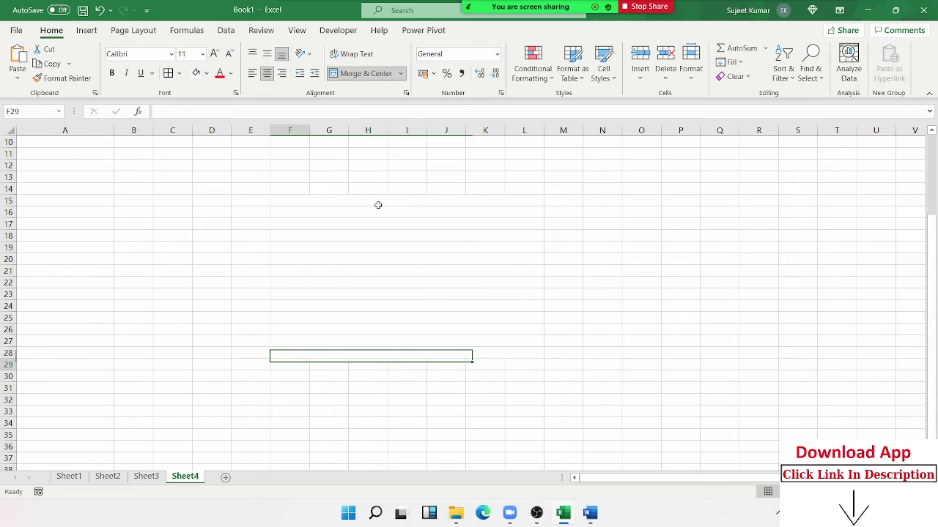
key(Down)
key(Down)
key(Down)
Move up and down rows 15–19 to confirm each row is merged separately
key(Up)
key(Up)
key(Up)
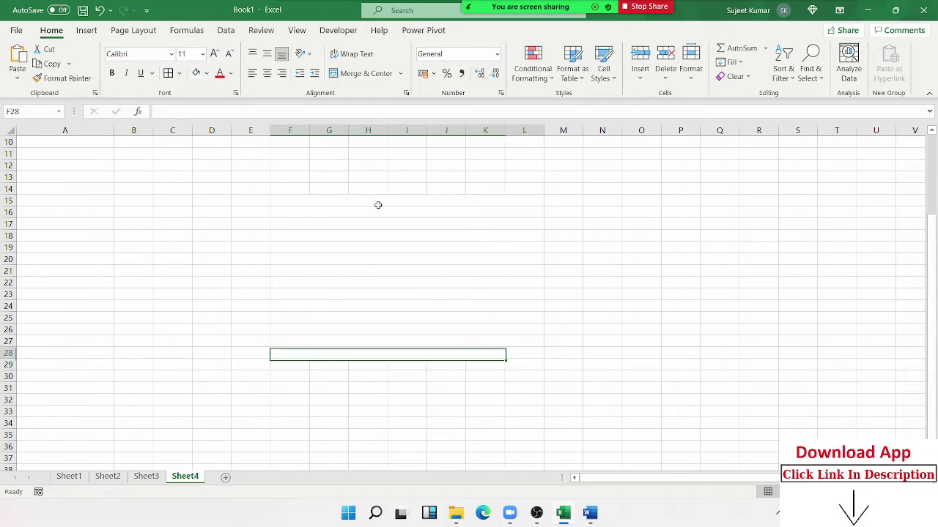
key(Up)
key(Up)
key(Up)
key(Up)
key(Up)
key(Up)
key(Up)
key(Up)
key(Up)
key(Up)
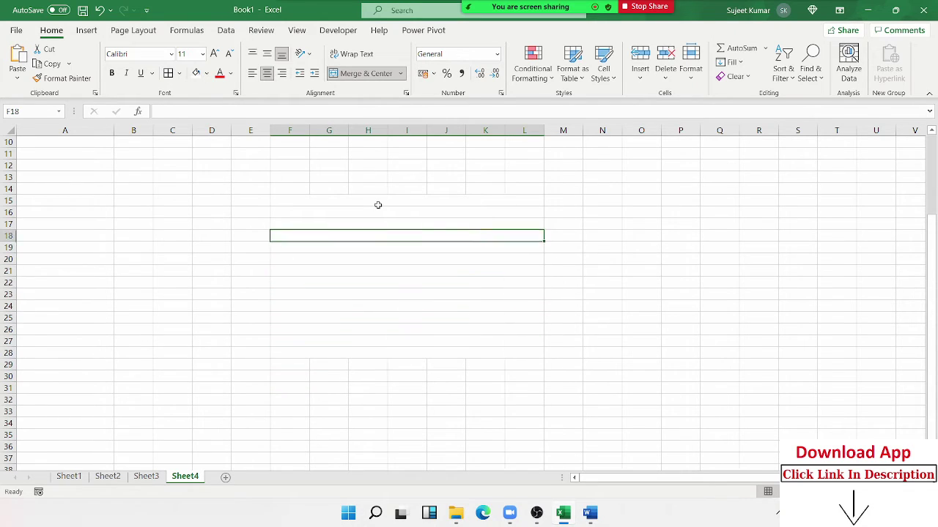
key(Up)
key(Up)
key(Down)
key(Down)
key(Down)
key(Down)
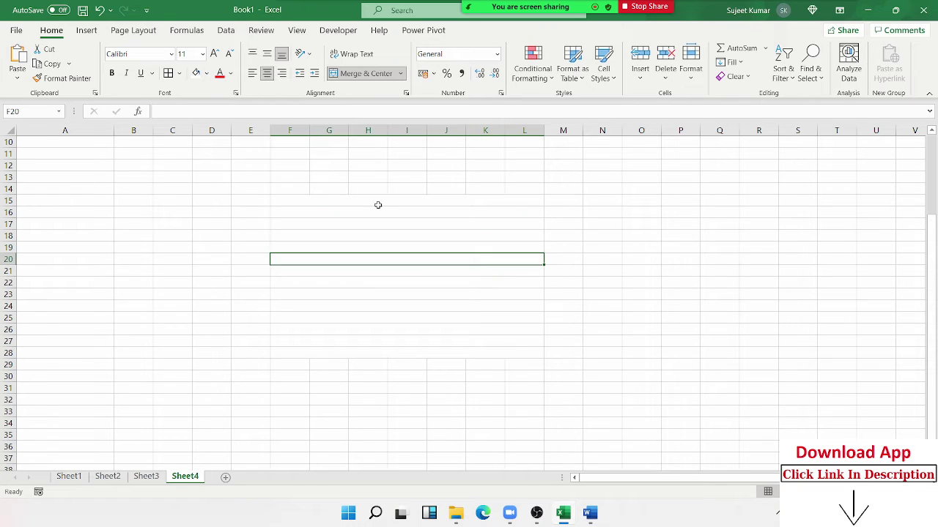
key(Down)
key(Down)
key(Down)
key(Down)
key(Down)
key(Up)
key(Up)
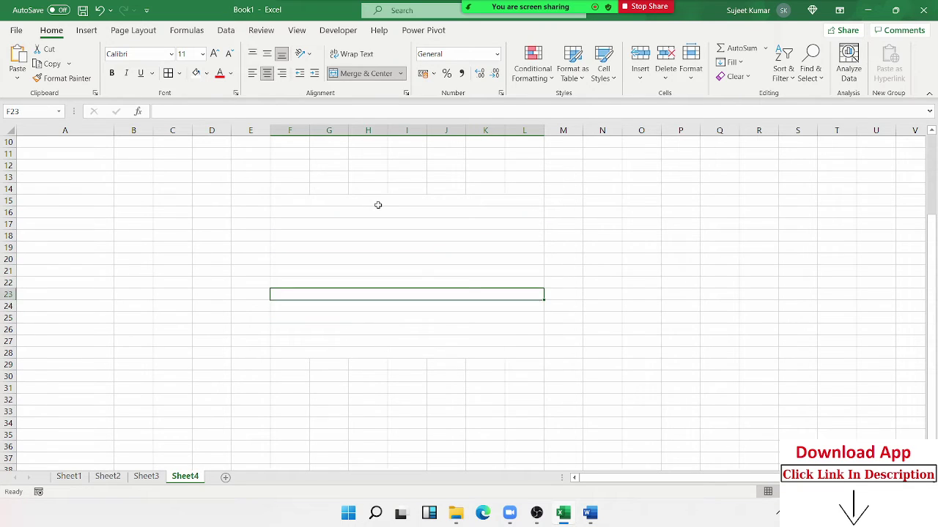
key(Up)
key(Up)
key(Up)
key(Up)
key(Up)
key(Up)
key(Up)
key(Up)
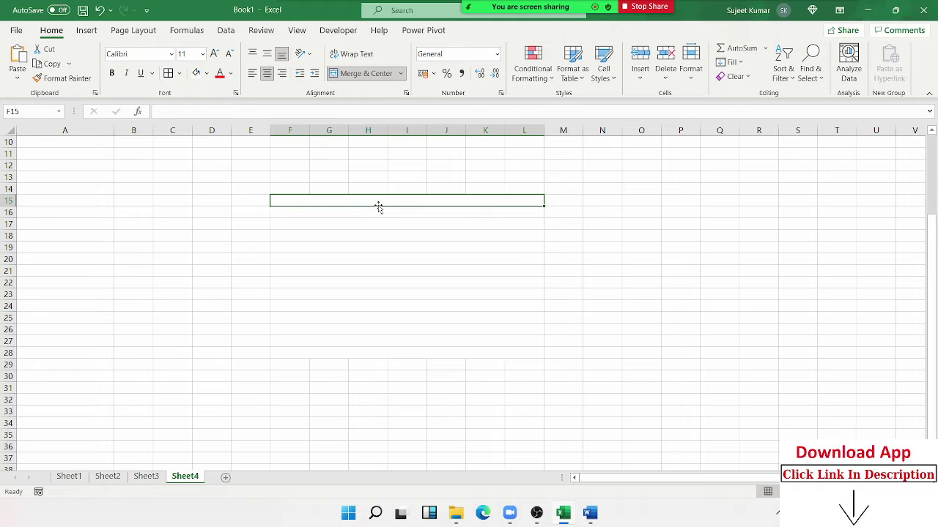
key(Down)
key(Down)
key(Down)
key(Down)
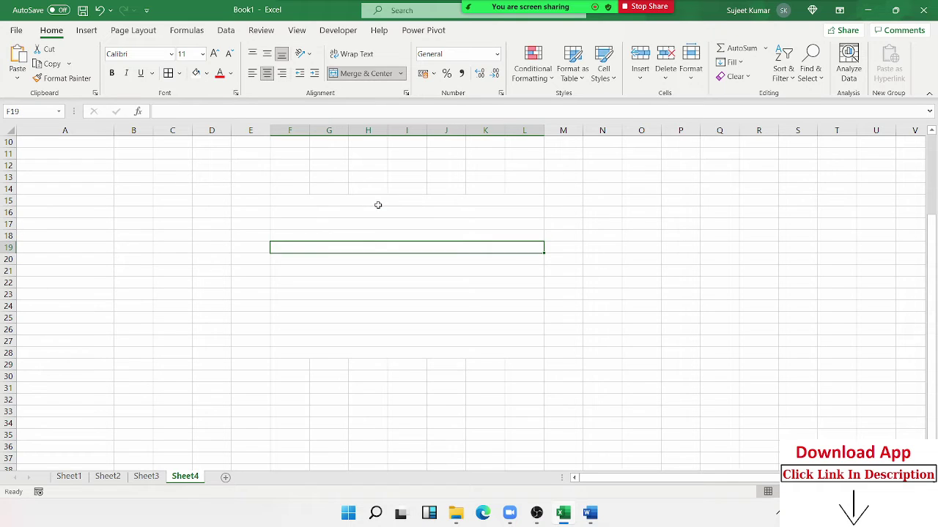
Reopen the merge options, close them unchanged, and select cell O20
click(401, 74)
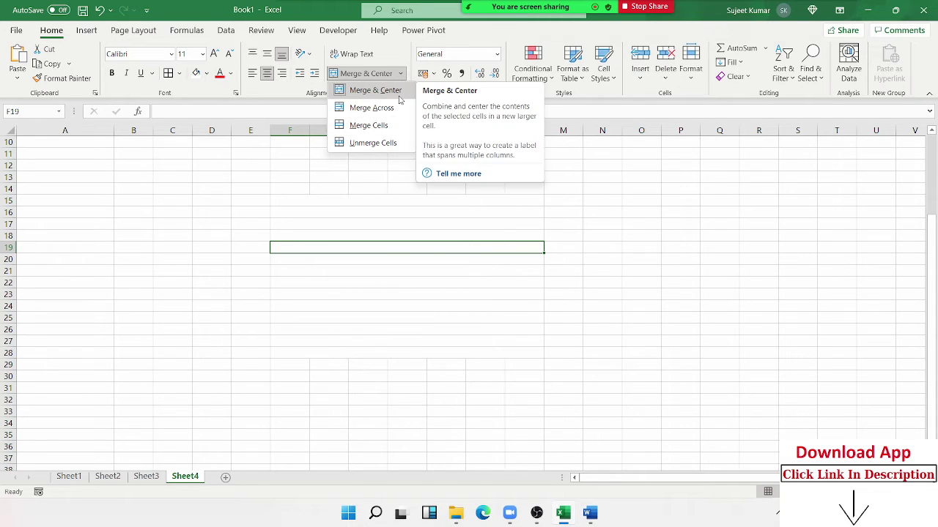
click(666, 263)
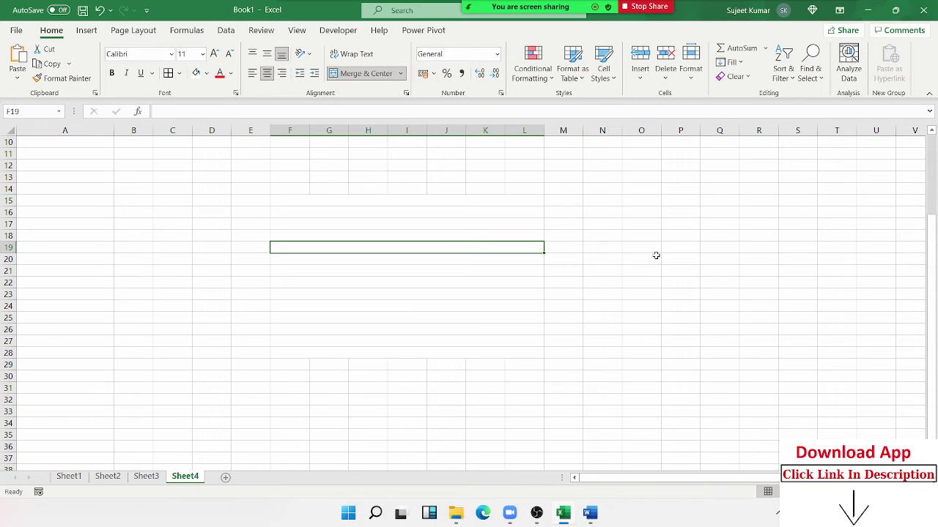
click(643, 257)
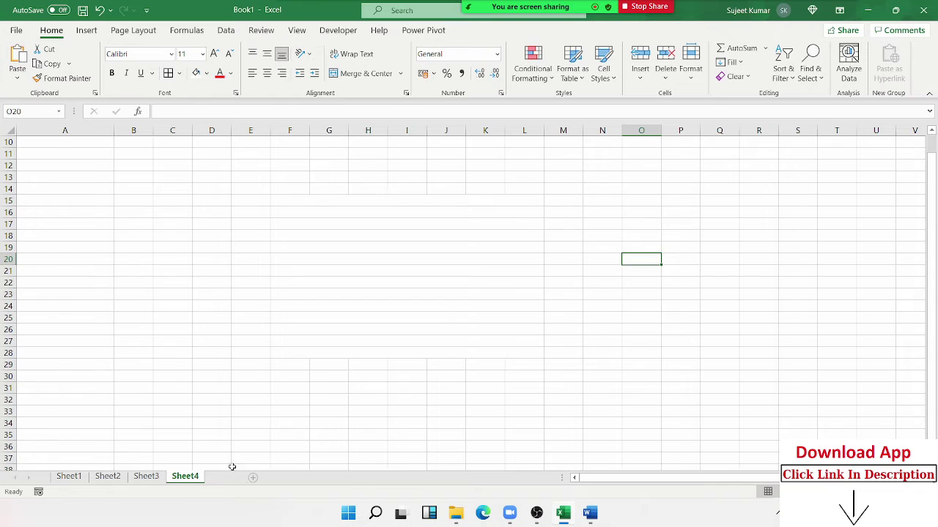
Add a new Sheet5 and open Format Cells on the Number category
click(226, 477)
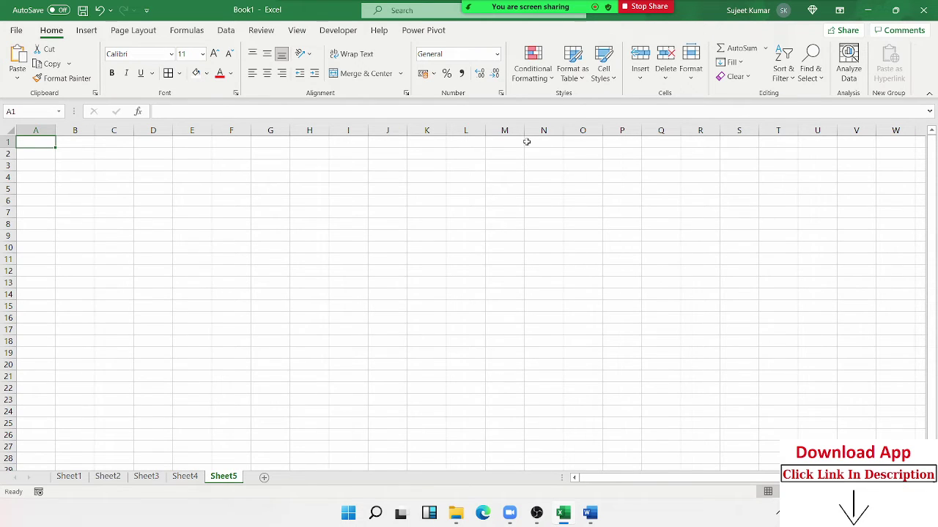
click(501, 94)
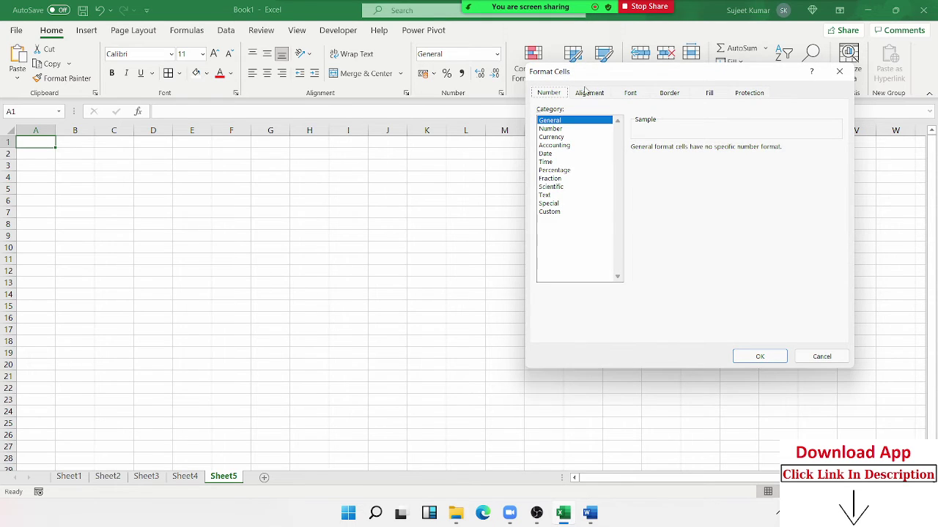
drag(616, 72, 358, 124)
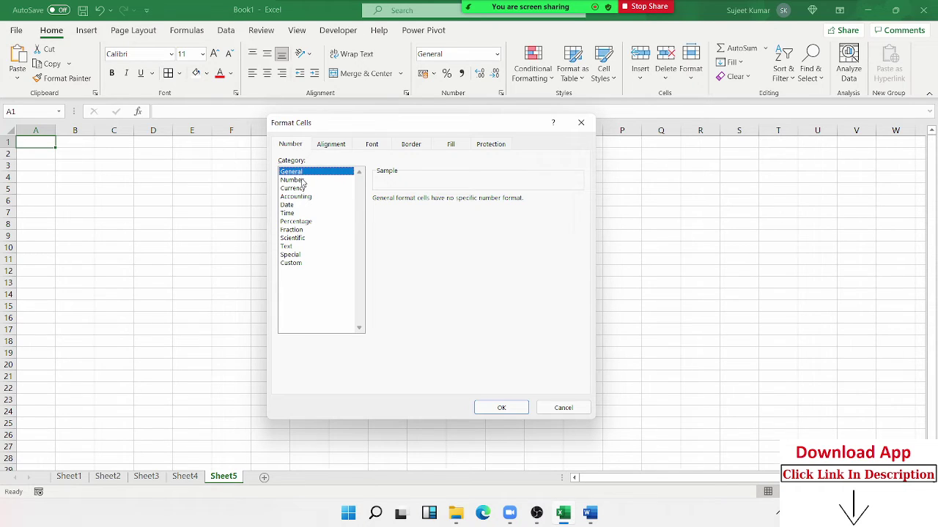
click(305, 181)
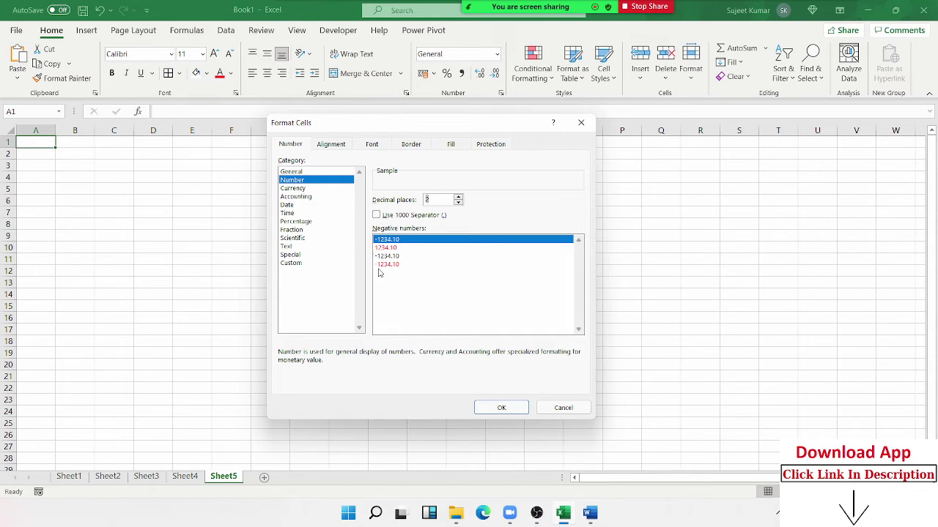
Browse the Currency and Accounting symbol lists, then close Format Cells without applying anything
click(314, 188)
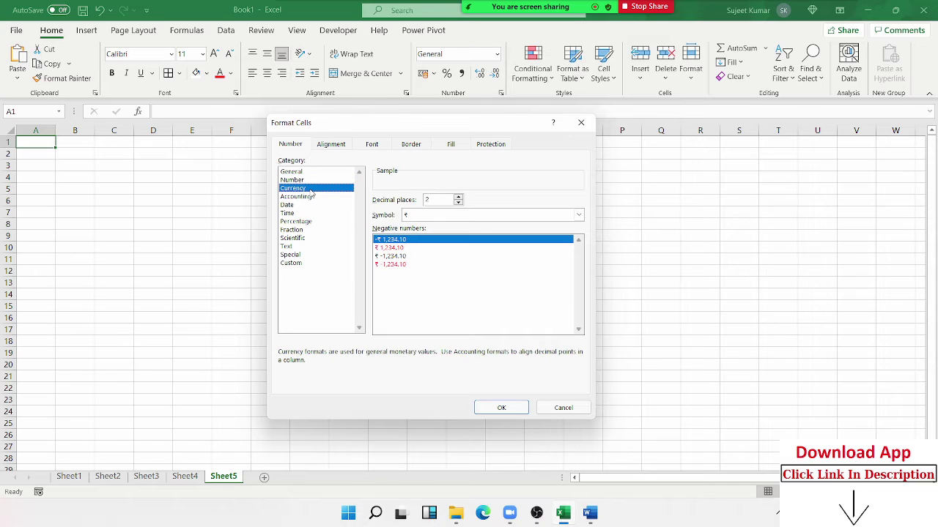
click(425, 217)
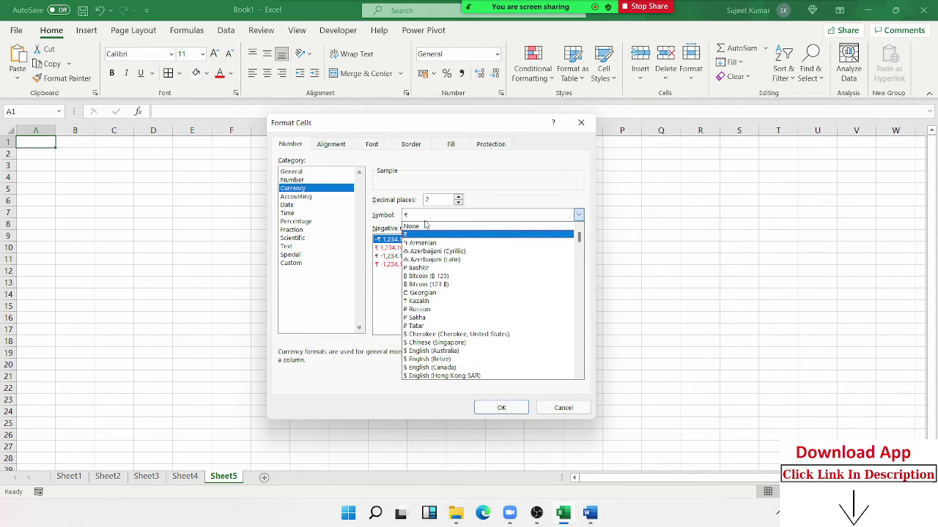
click(377, 279)
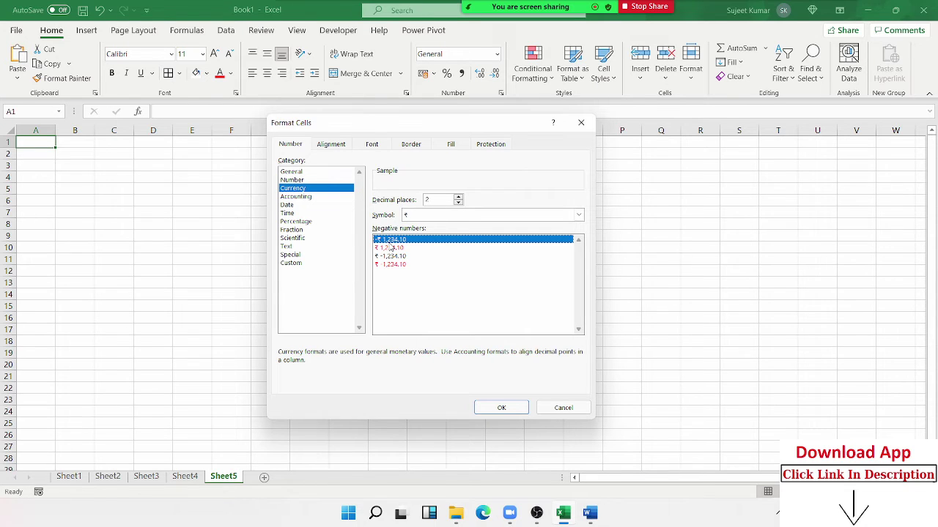
click(302, 198)
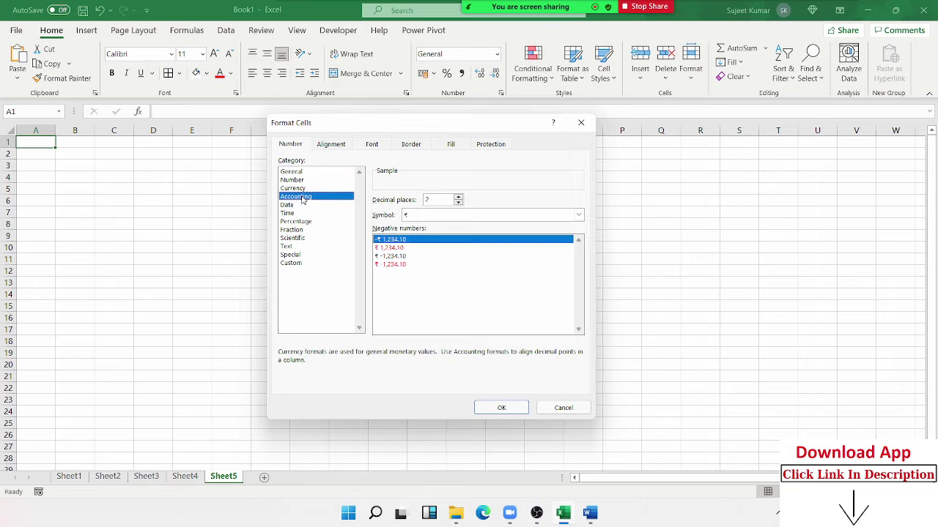
click(412, 220)
key(Return)
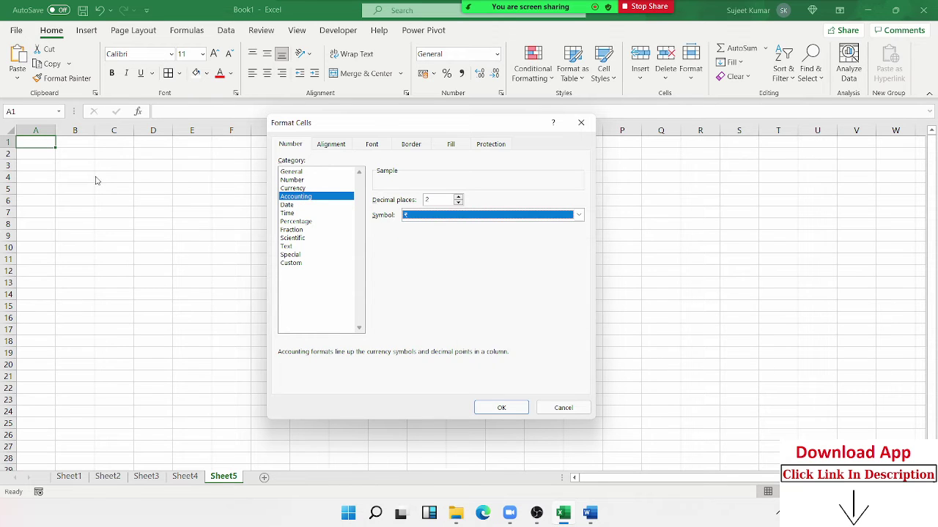
key(Return)
Enter a RANDBETWEEN random-number formula with upper bound 10 in A1
text(=ra)
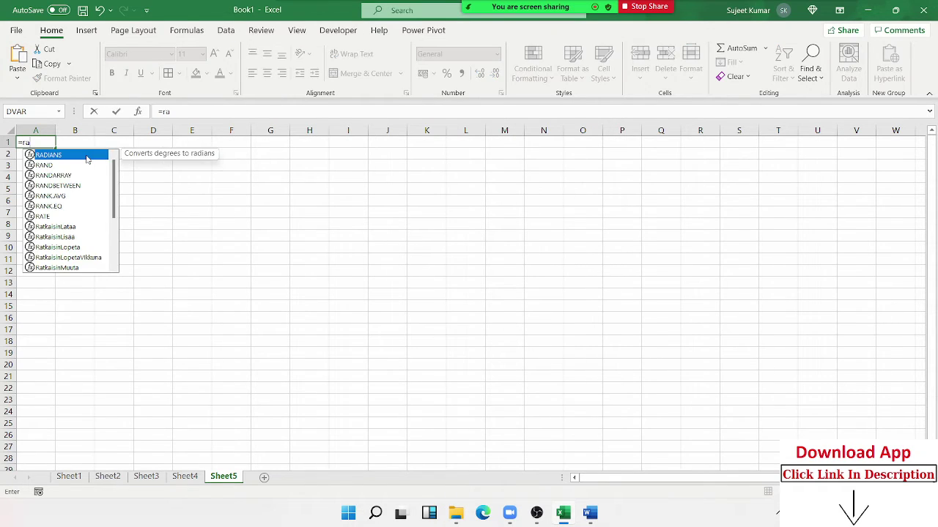
key(Down)
key(Down)
key(Down)
key(Tab)
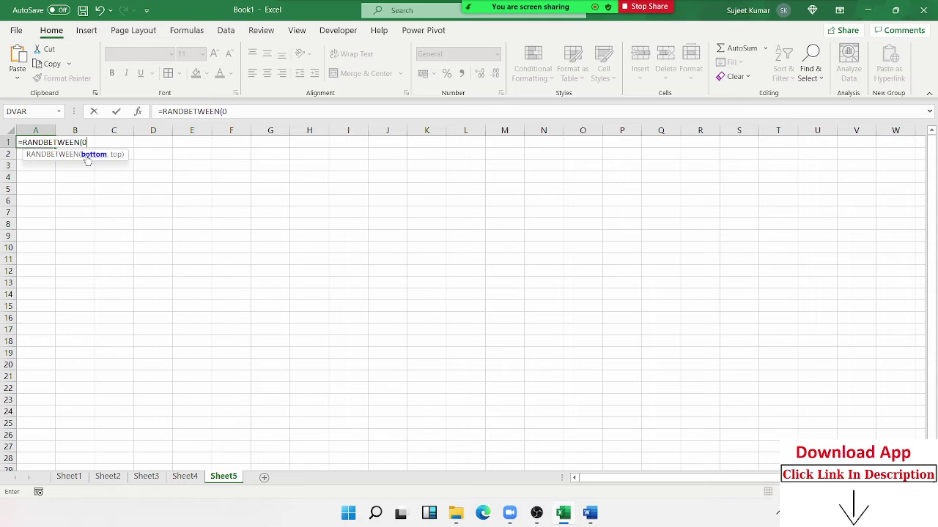
text(,10)
key(Return)
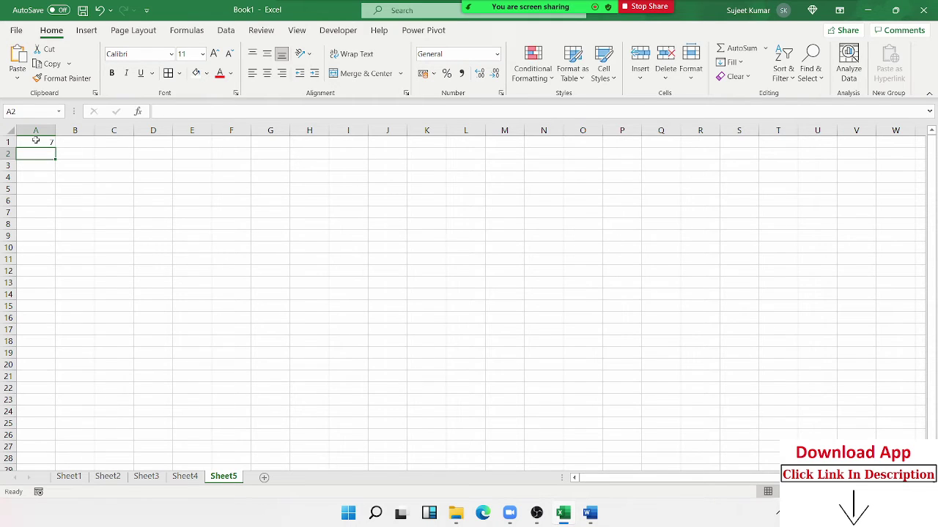
Fill the formula across A1:N27, paste the range back as values, and open Format Cells
drag(35, 140, 519, 456)
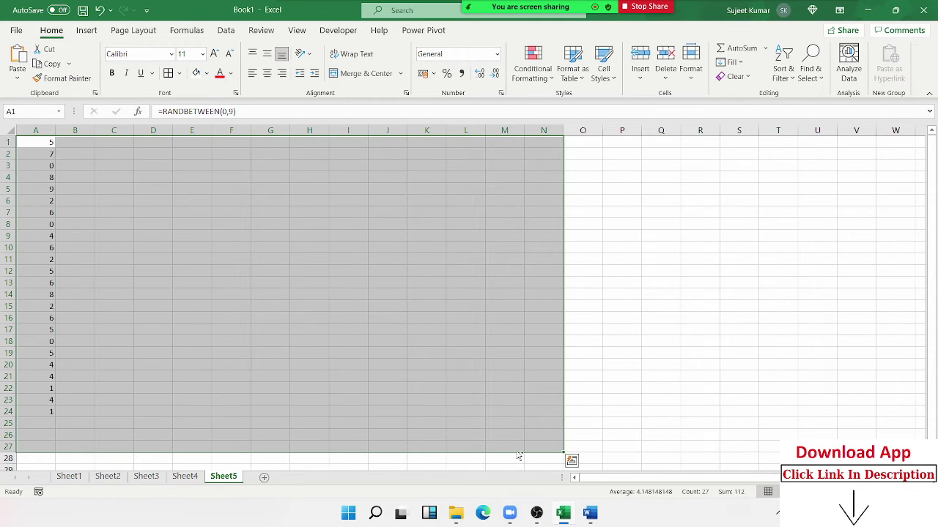
key(ctrl+r)
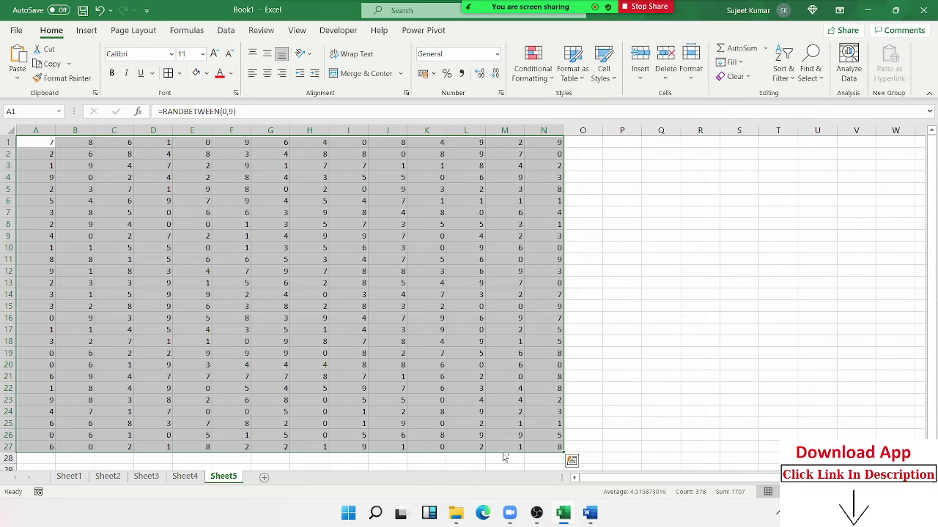
key(ctrl+c)
click(18, 79)
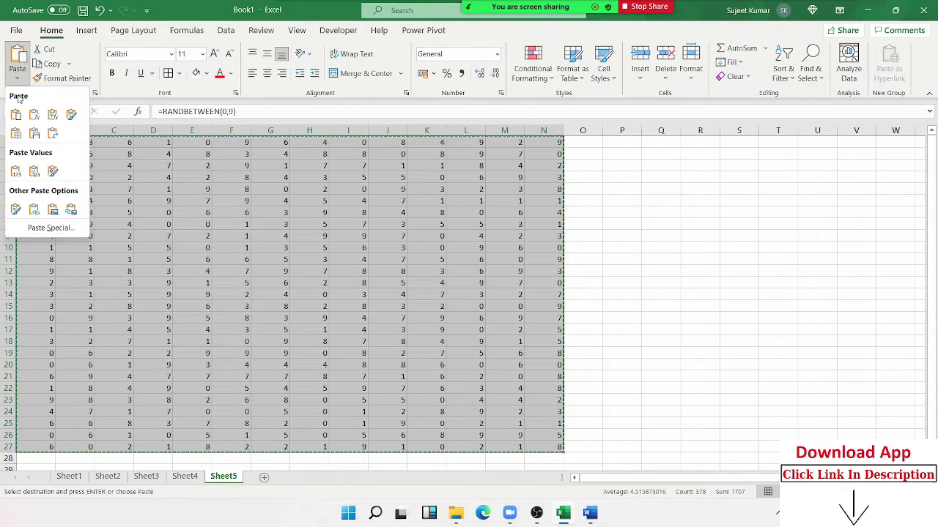
click(16, 172)
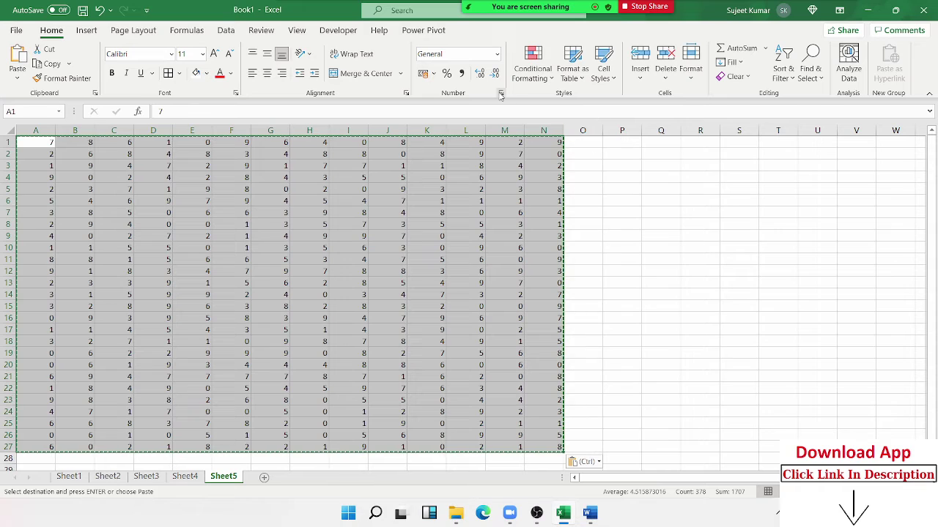
key(Escape)
key(ctrl+1)
Apply Accounting format with currency symbol None to A1:N27
click(308, 196)
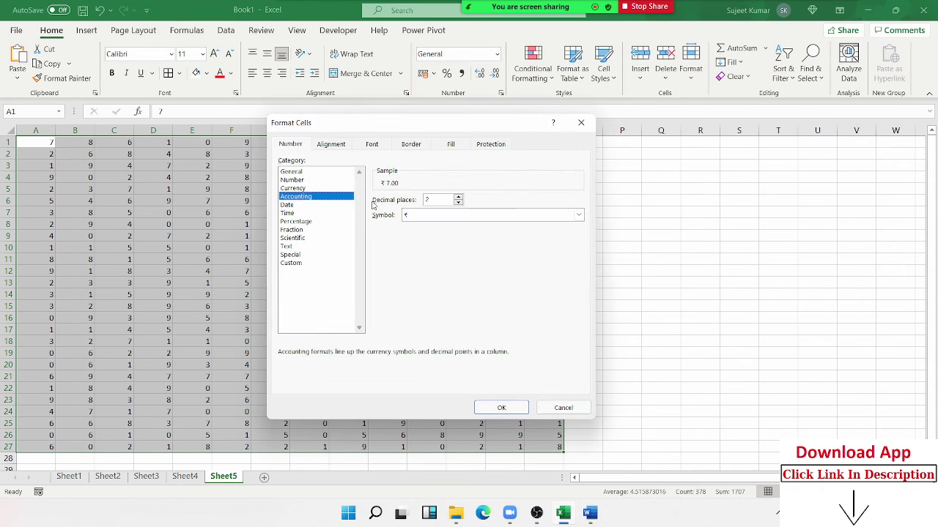
click(404, 214)
click(412, 226)
click(501, 408)
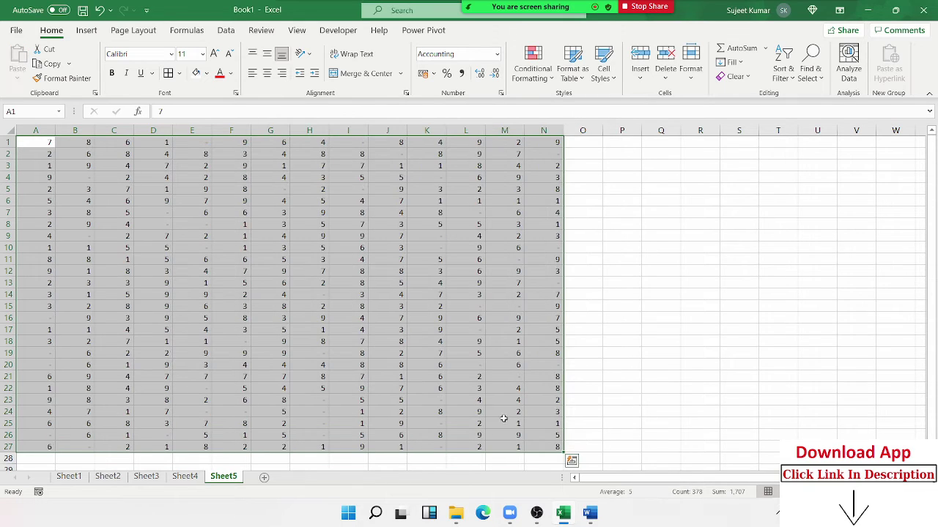
Inspect cells such as B9, E8 and K9 to confirm zeros show as dashes
click(82, 234)
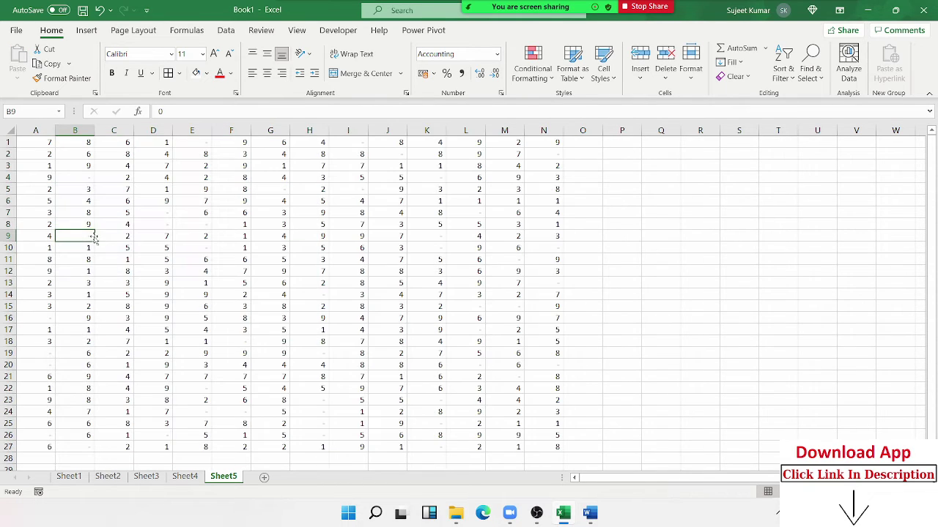
click(157, 225)
click(204, 229)
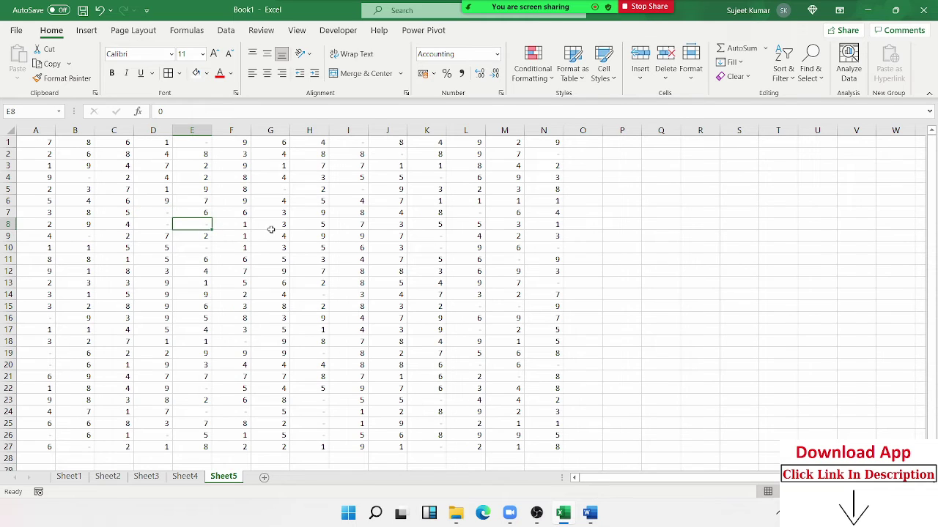
click(428, 249)
click(439, 234)
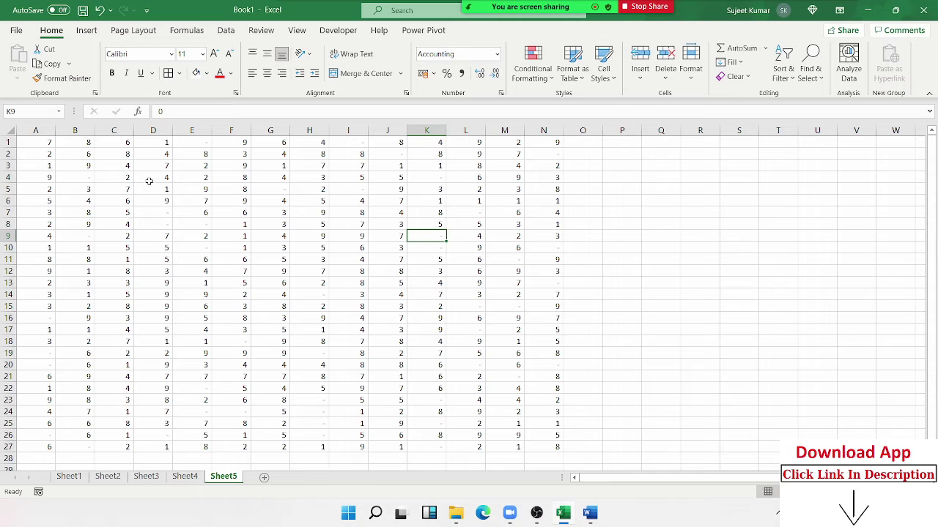
drag(173, 110, 141, 116)
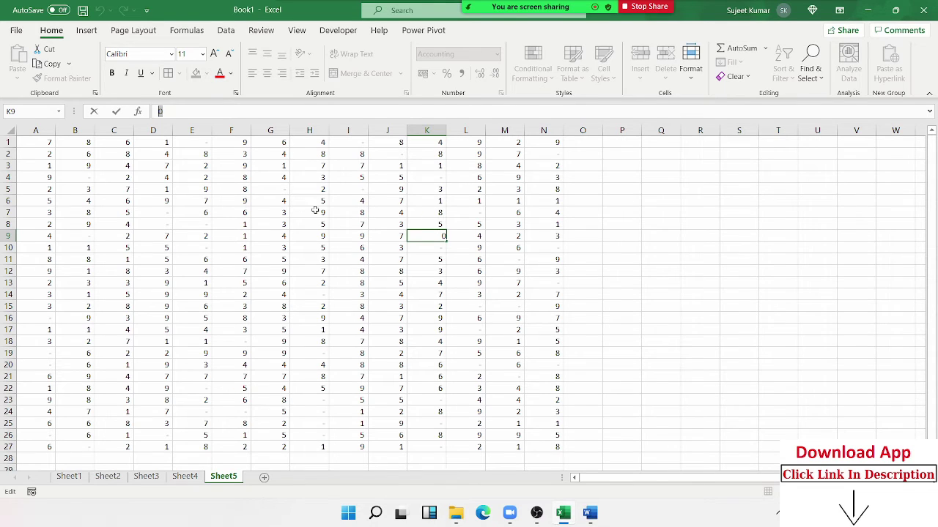
Select A1:N27 and open Format Cells on Currency, trying the negative-number styles
click(349, 271)
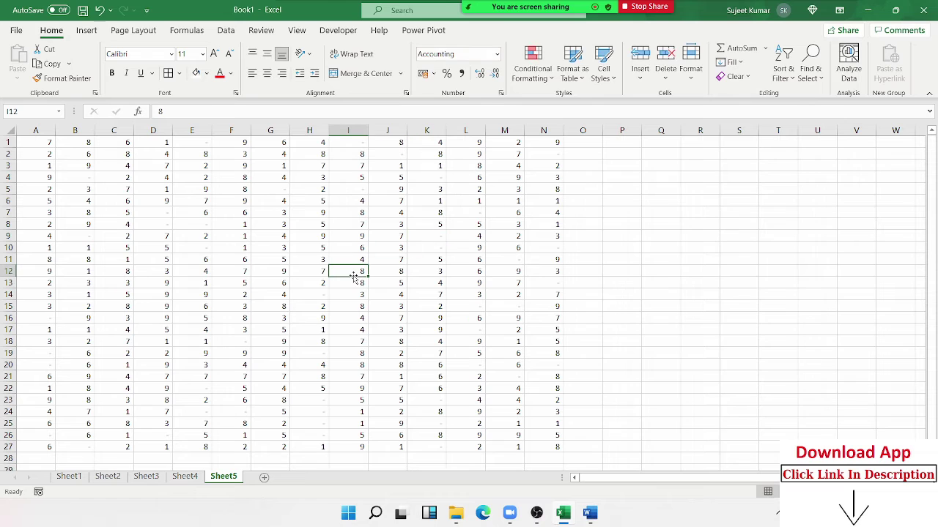
click(552, 447)
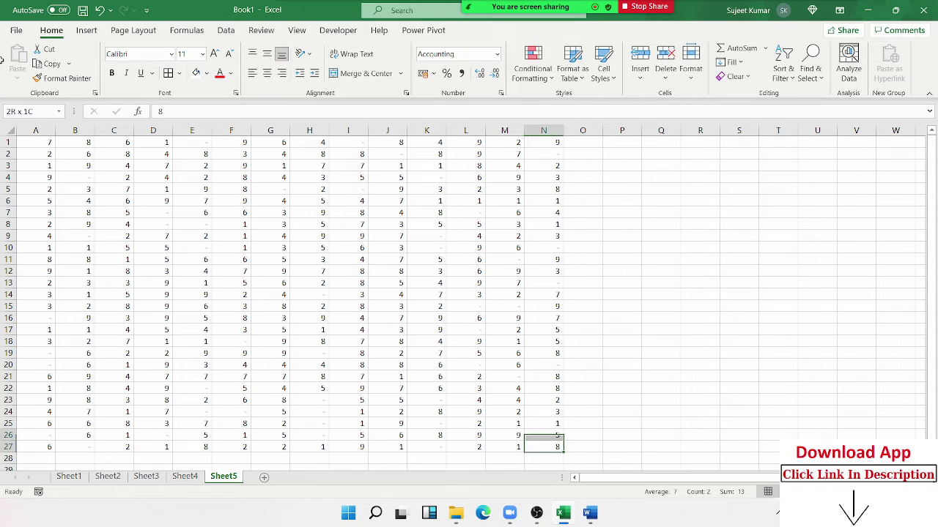
key(ctrl+a)
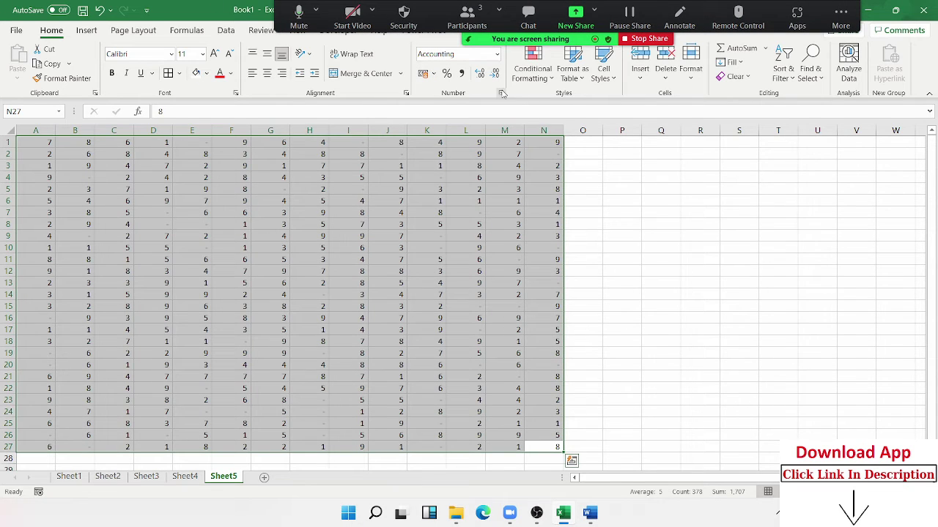
click(501, 93)
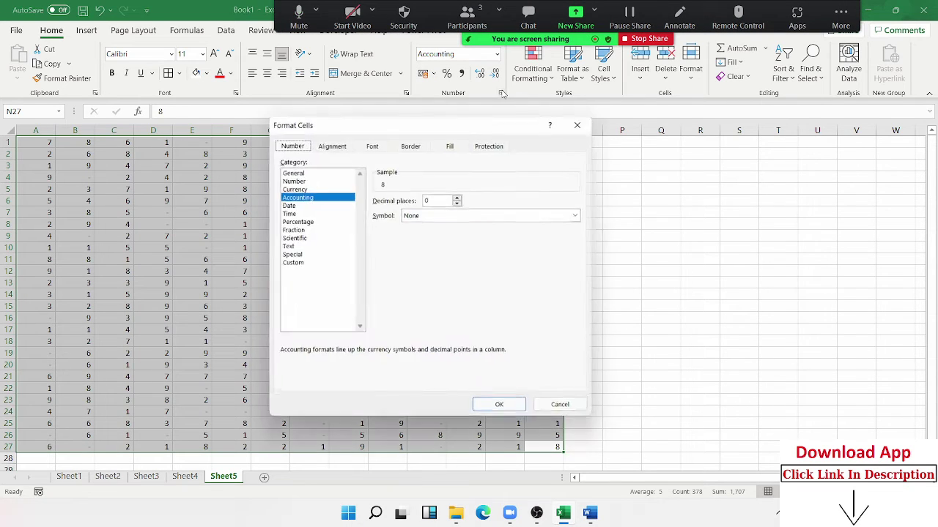
click(307, 188)
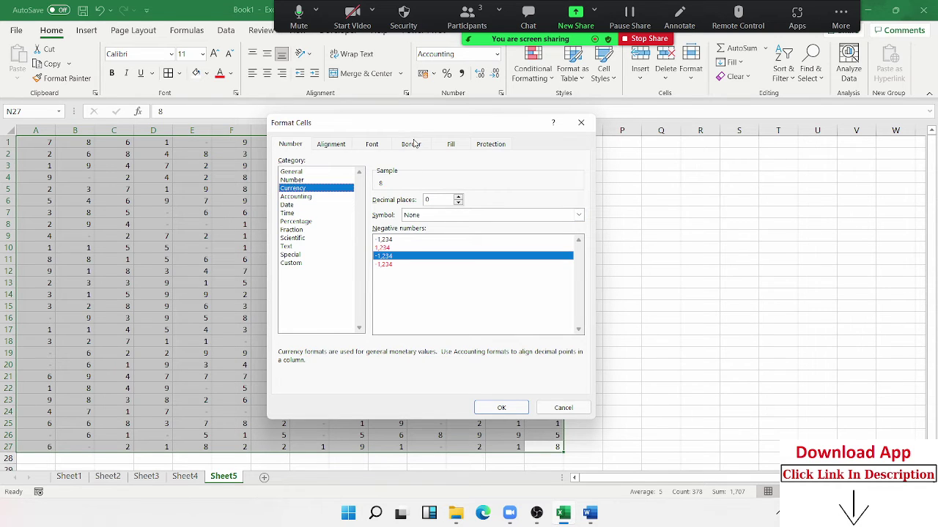
drag(416, 129, 625, 120)
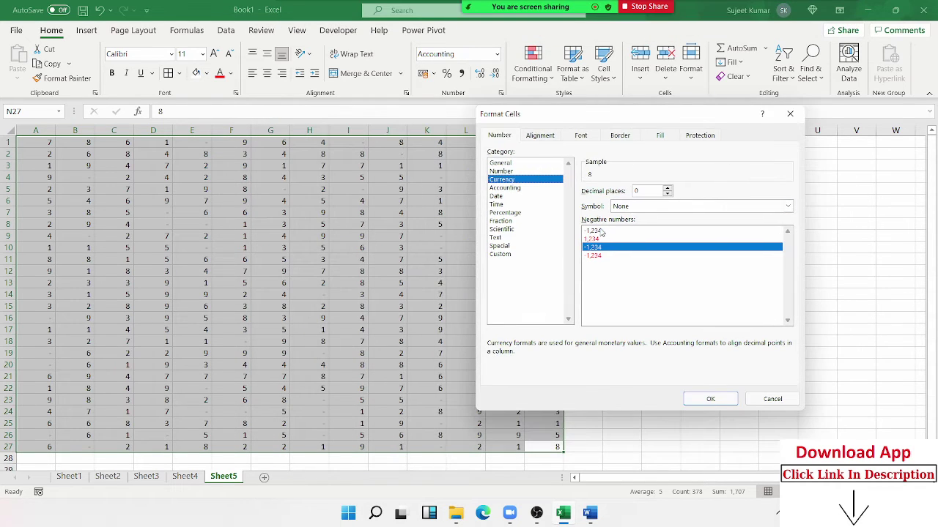
click(607, 231)
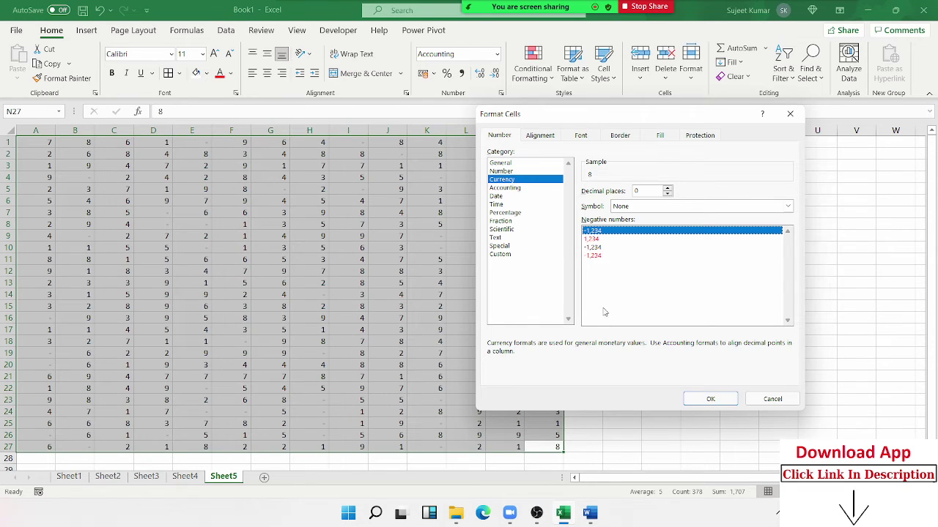
click(592, 239)
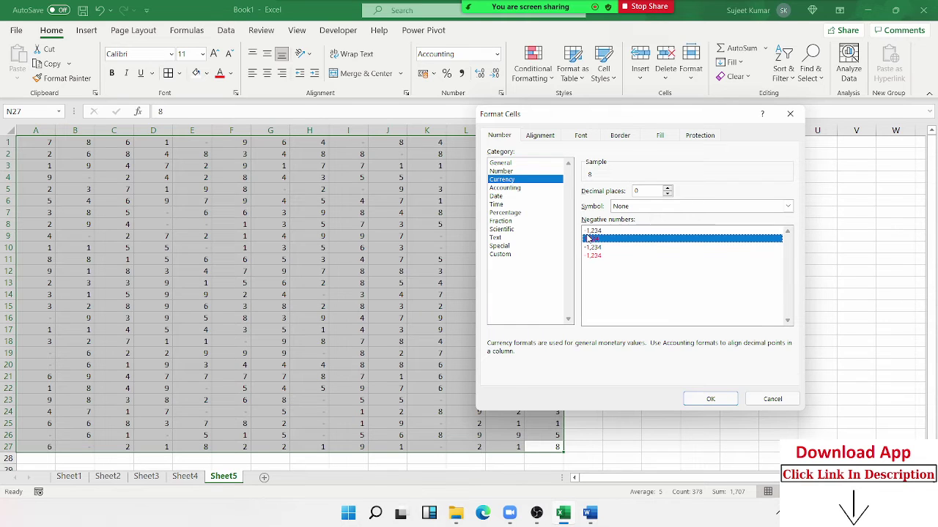
Compare Number and Currency negative styles, ending on Currency with the red negative style
click(516, 173)
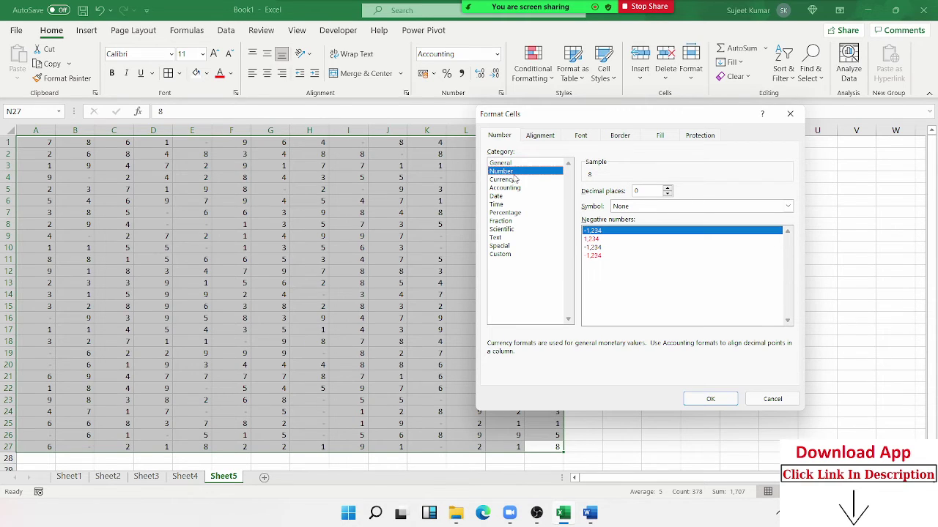
click(517, 180)
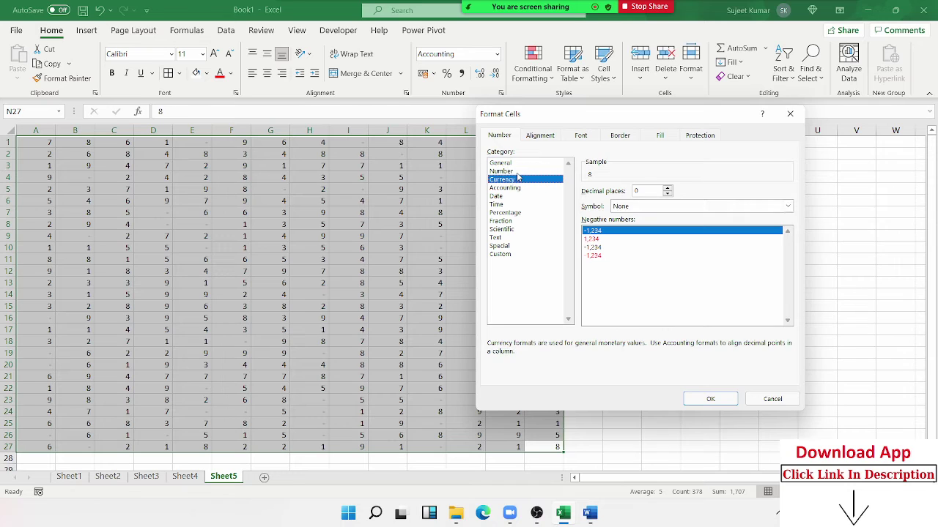
click(517, 171)
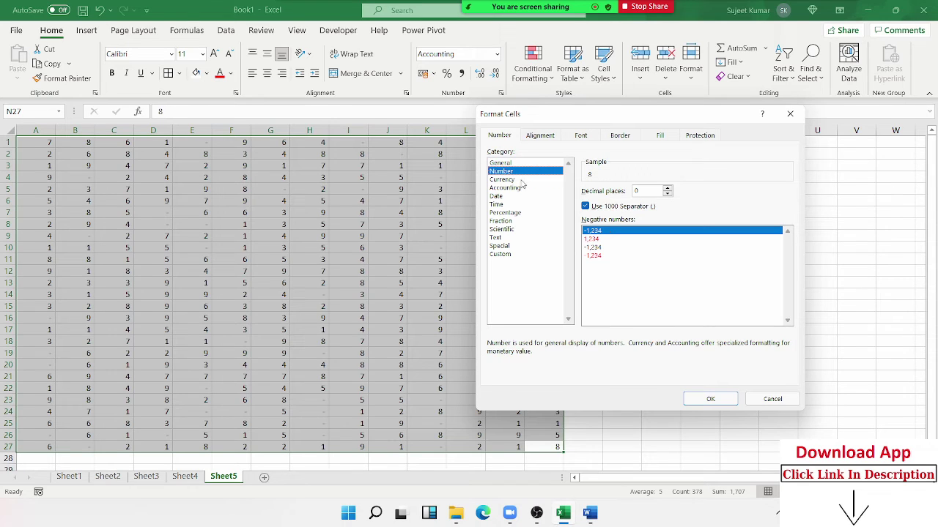
click(595, 239)
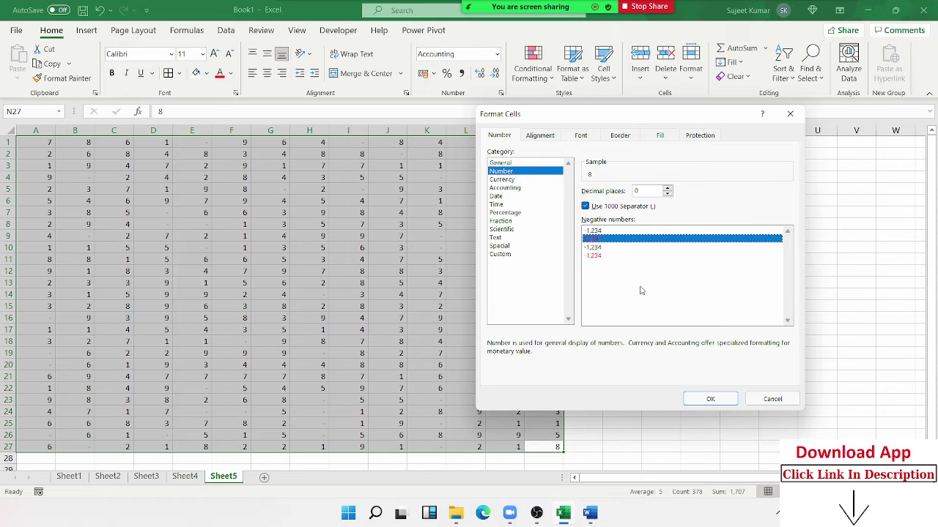
click(593, 249)
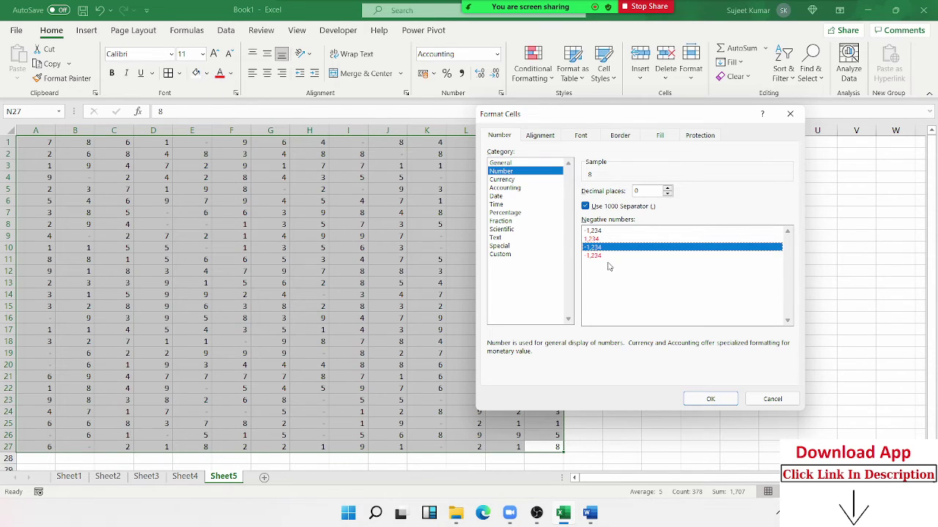
click(600, 256)
click(517, 180)
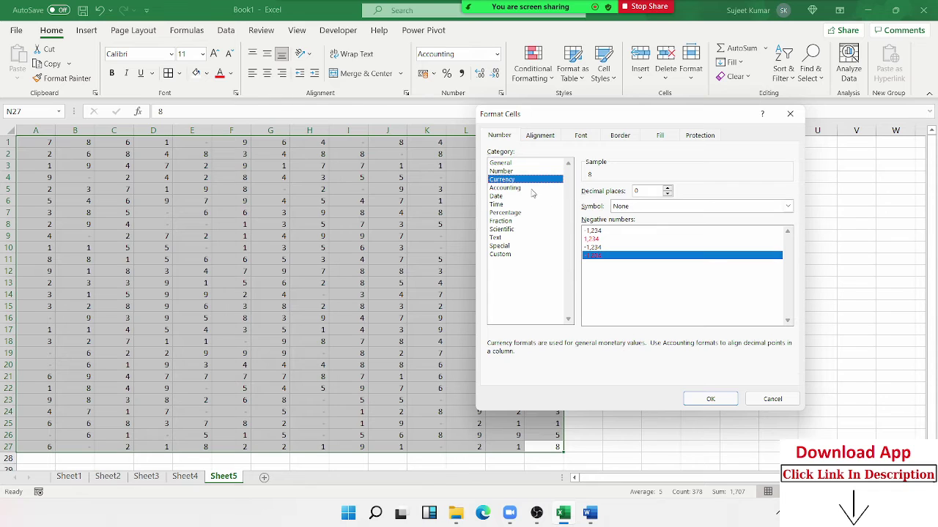
click(592, 247)
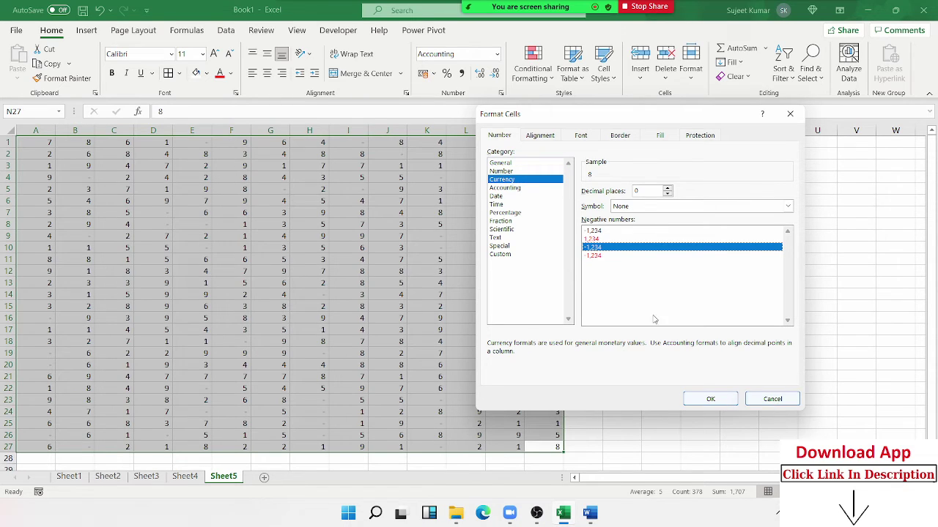
click(594, 238)
Apply the Currency format to the range and enter 656 in N11
click(710, 399)
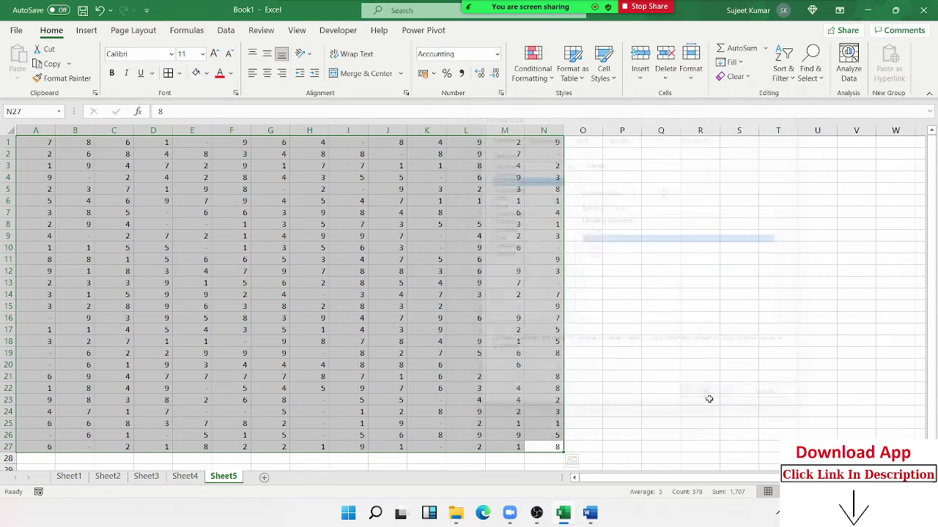
click(537, 261)
text(346541`)
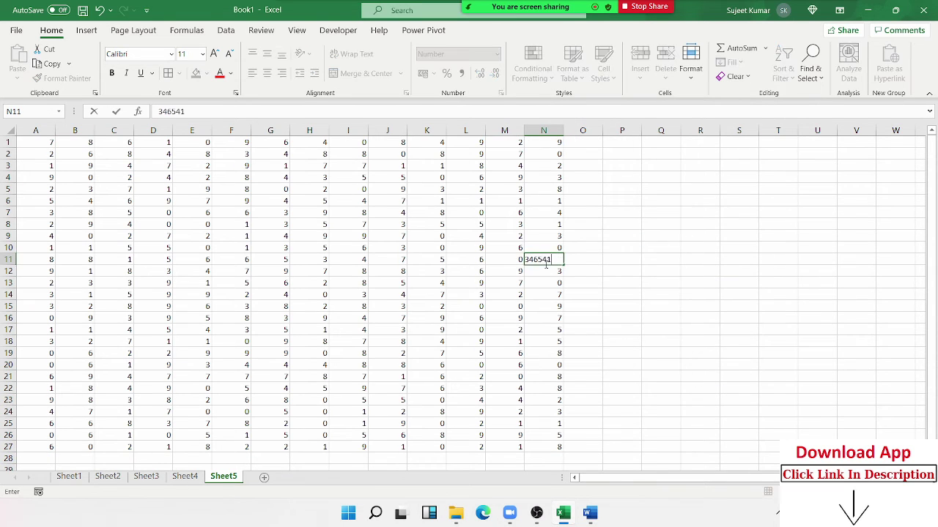
key(BackSpace)
key(BackSpace)
key(BackSpace)
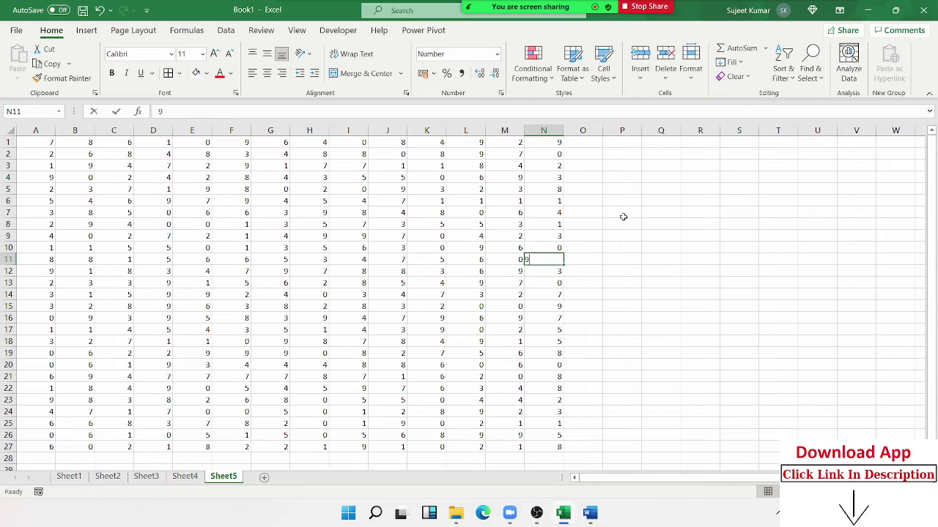
text(656)
key(Return)
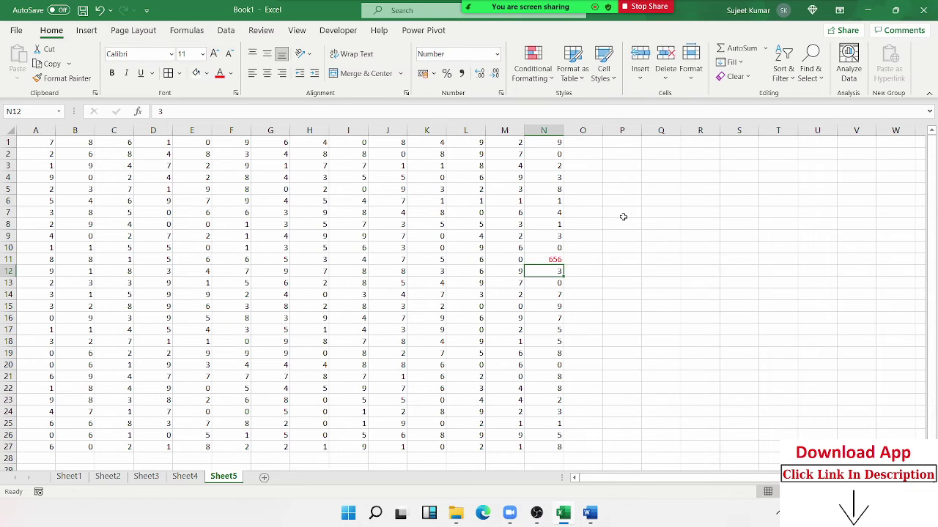
Check N11's value and red formatting, inspect N26 and N27, then select the whole range
click(555, 260)
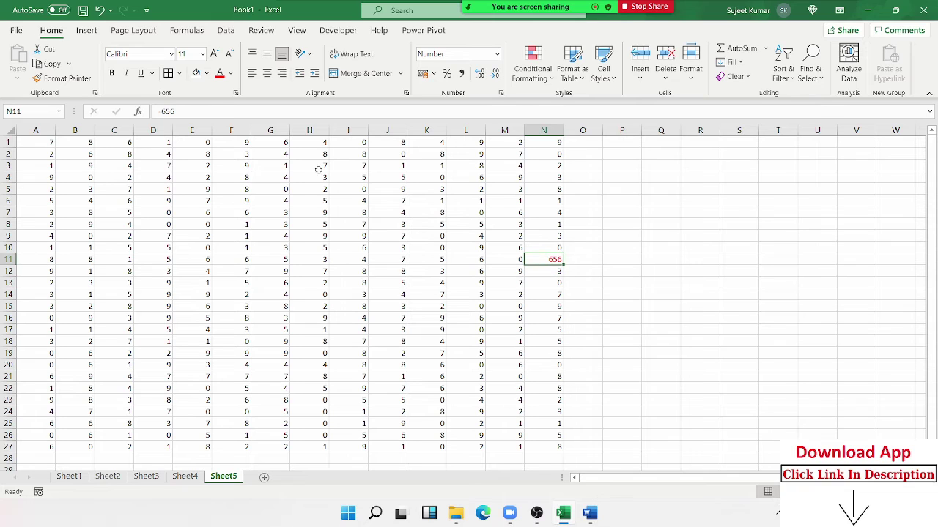
click(160, 112)
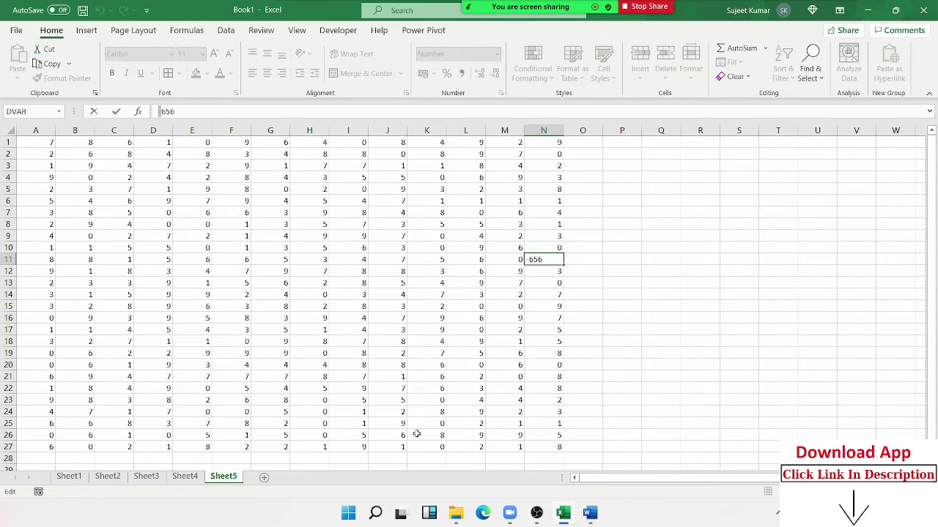
key(Escape)
click(650, 179)
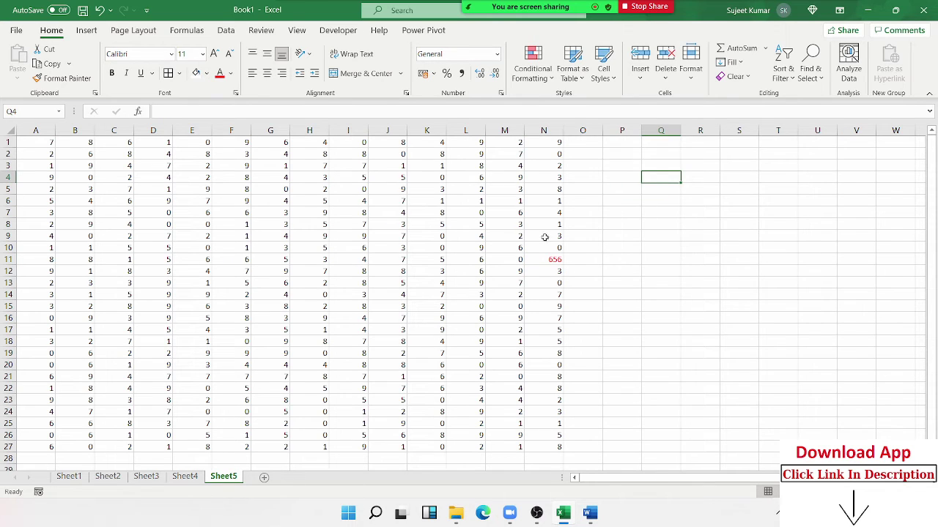
click(557, 258)
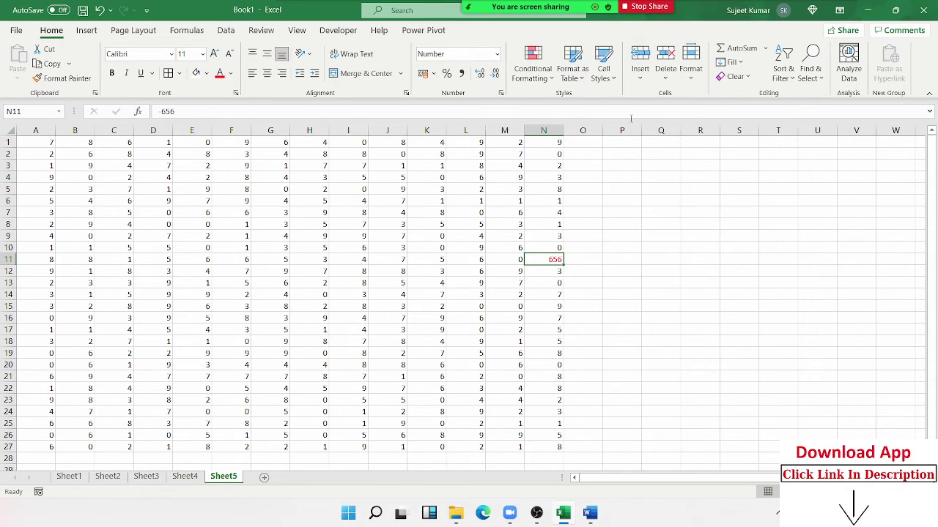
click(542, 438)
click(542, 446)
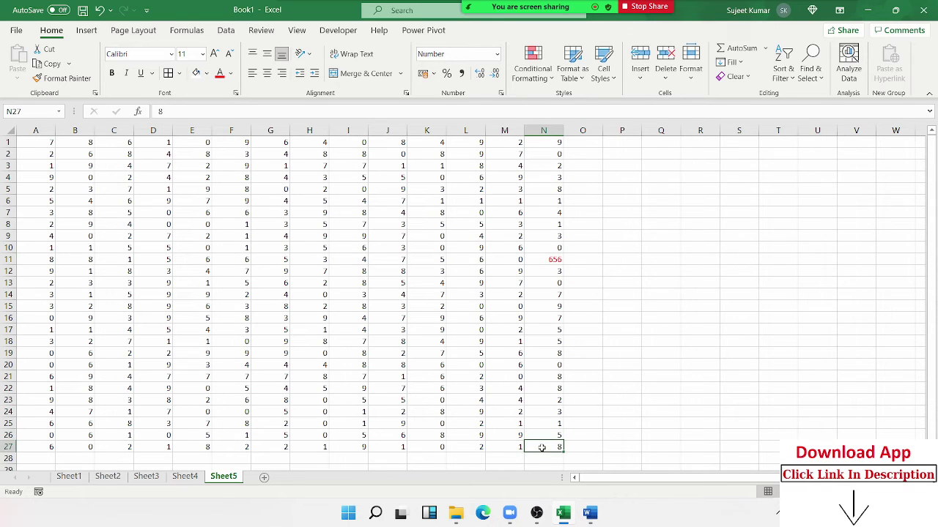
key(ctrl+a)
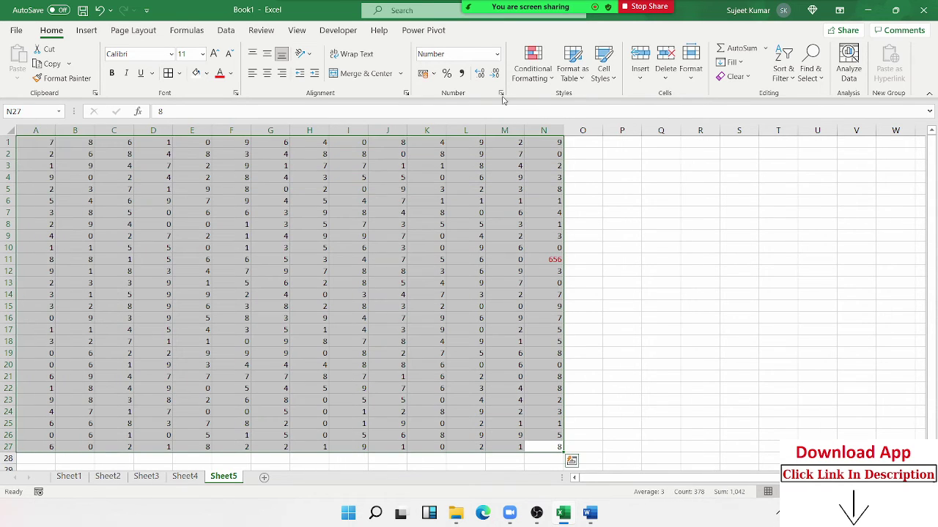
Confirm the number format, then enter -52 in B8 and -85 in K6
click(502, 94)
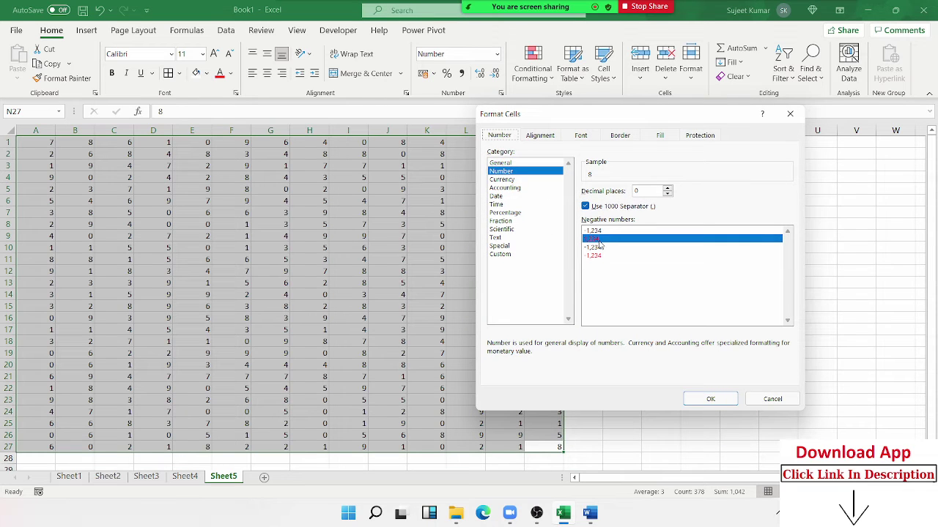
click(711, 398)
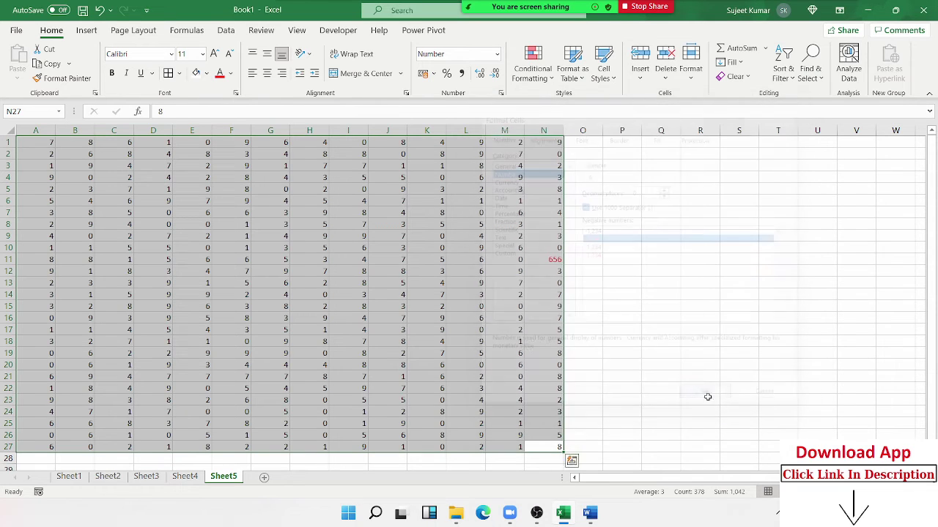
click(66, 224)
key(BackSpace)
text(52)
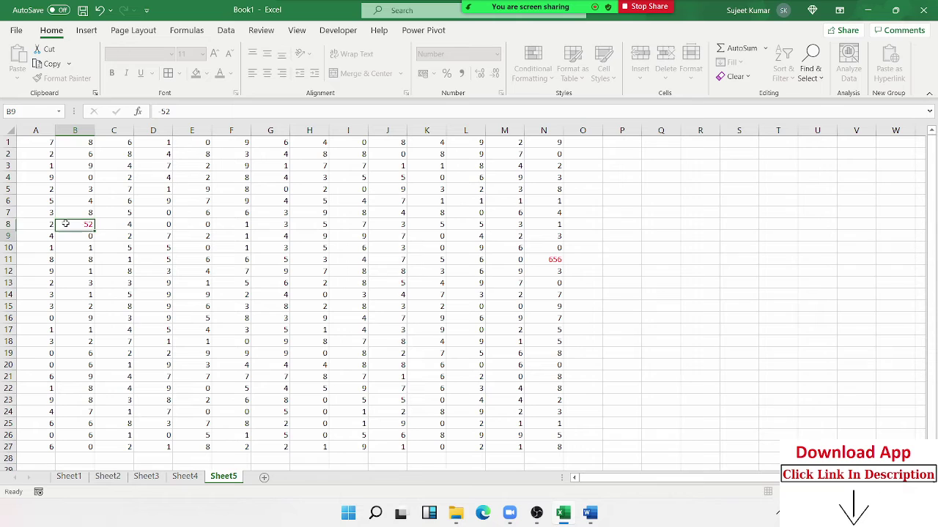
key(Return)
click(419, 200)
text(85)
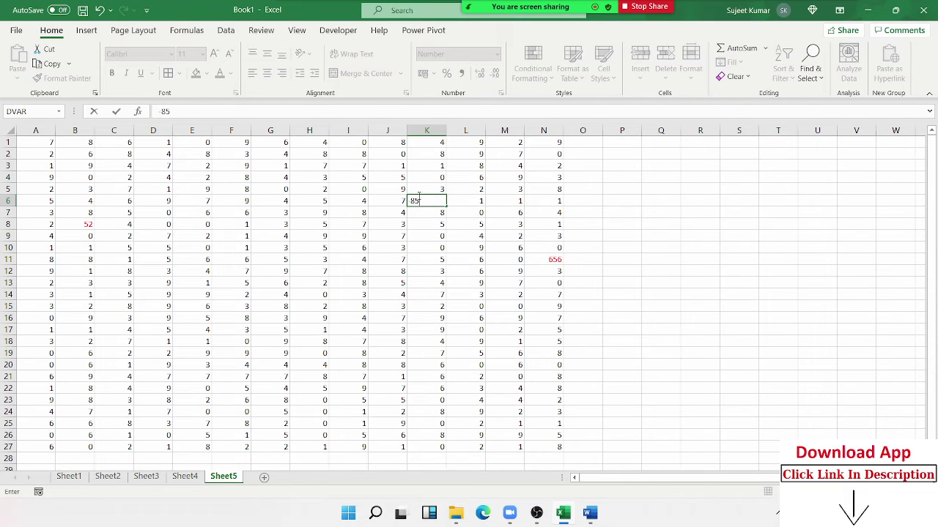
key(Return)
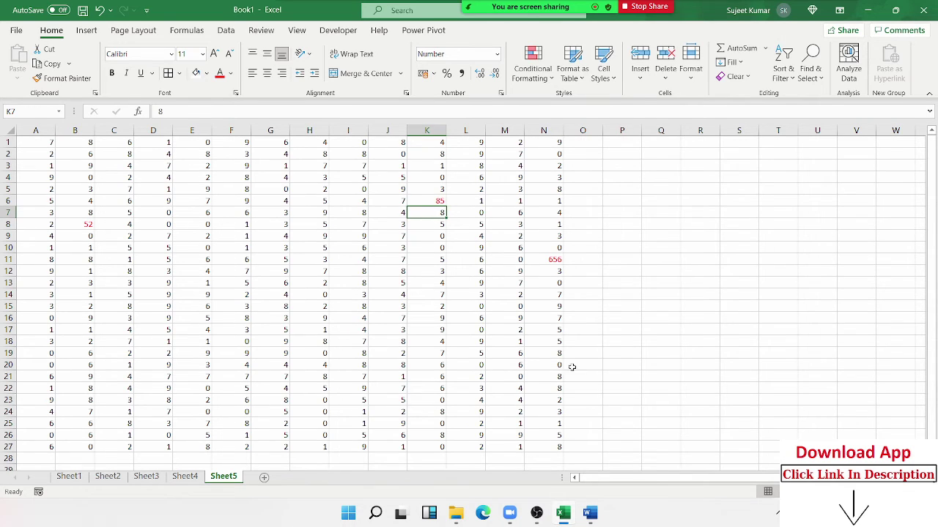
Add a new Sheet6 to the workbook and select cell E4
click(192, 477)
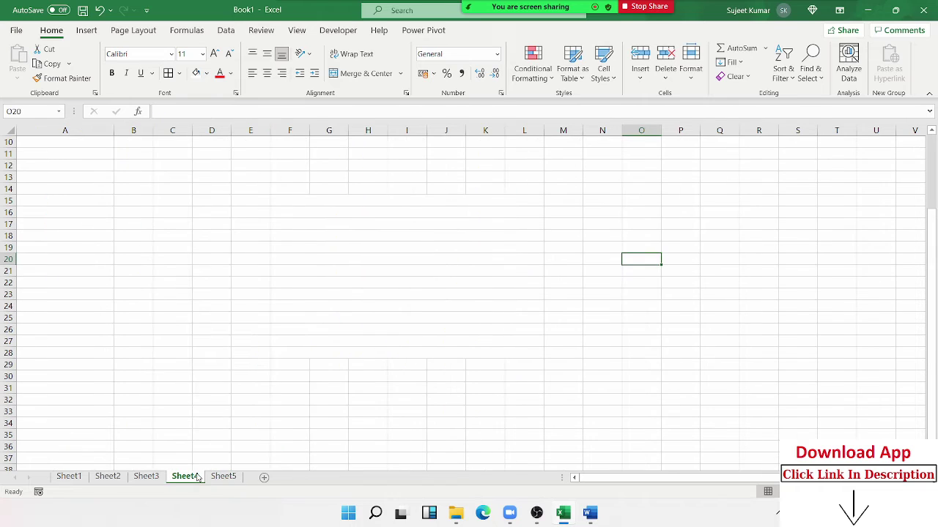
click(265, 477)
drag(256, 341, 255, 329)
click(181, 178)
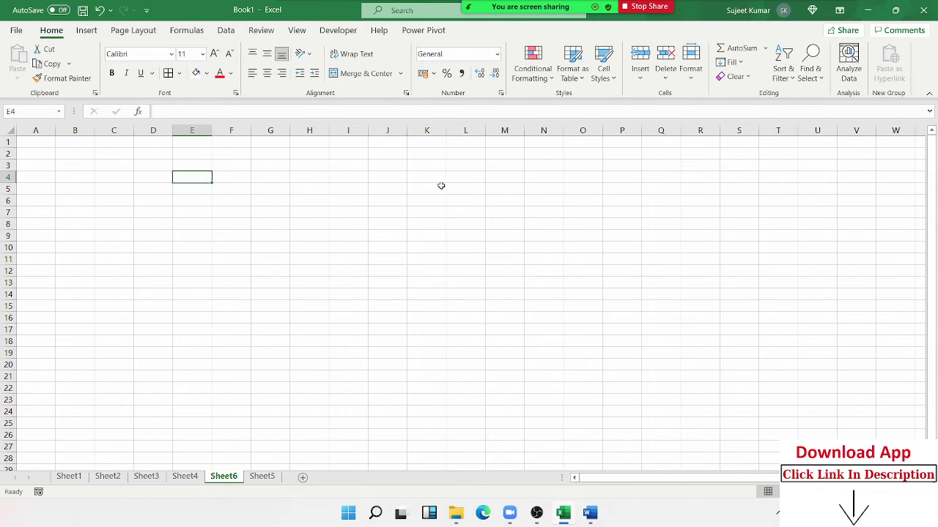
Open Format Cells on the Date category and choose the 14-03-2012 type
click(501, 93)
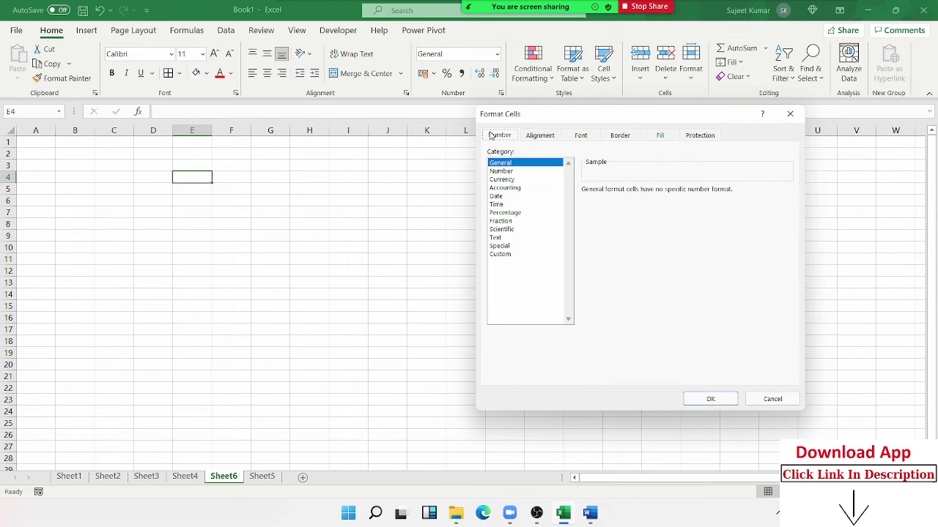
click(495, 189)
click(496, 197)
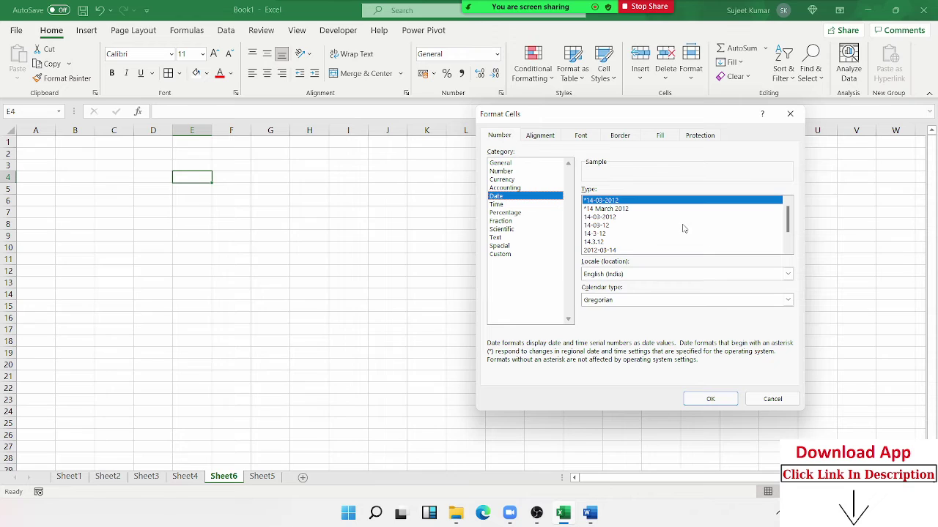
scroll(633, 221, down, 1)
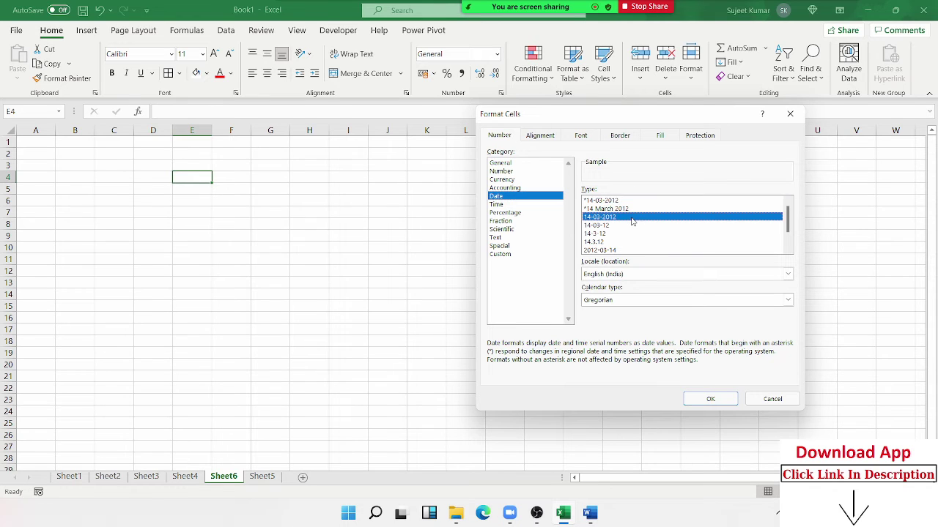
scroll(632, 221, down, 1)
scroll(632, 221, up, 1)
click(632, 217)
scroll(634, 222, down, 1)
scroll(634, 220, up, 1)
scroll(636, 216, down, 1)
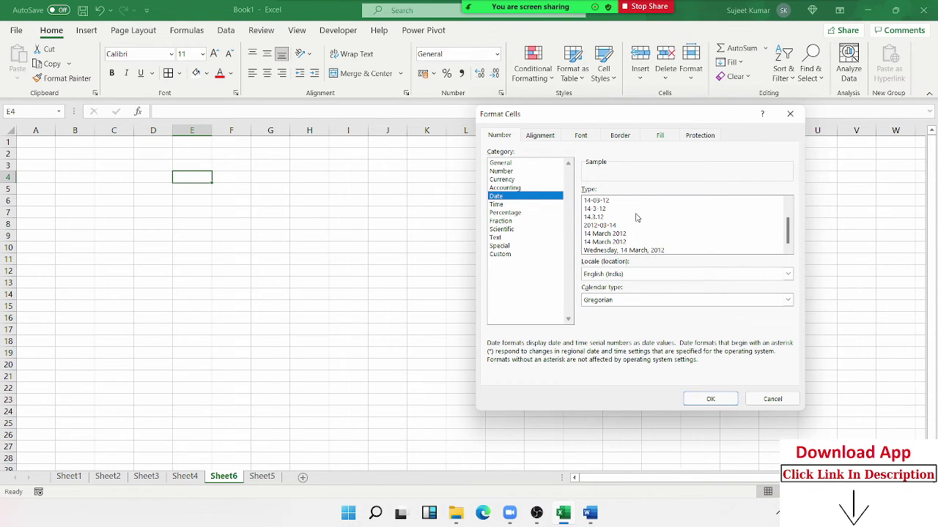
scroll(628, 256, up, 1)
Set the date locale to English (United States) and pick the 14-Mar-12 type
click(624, 277)
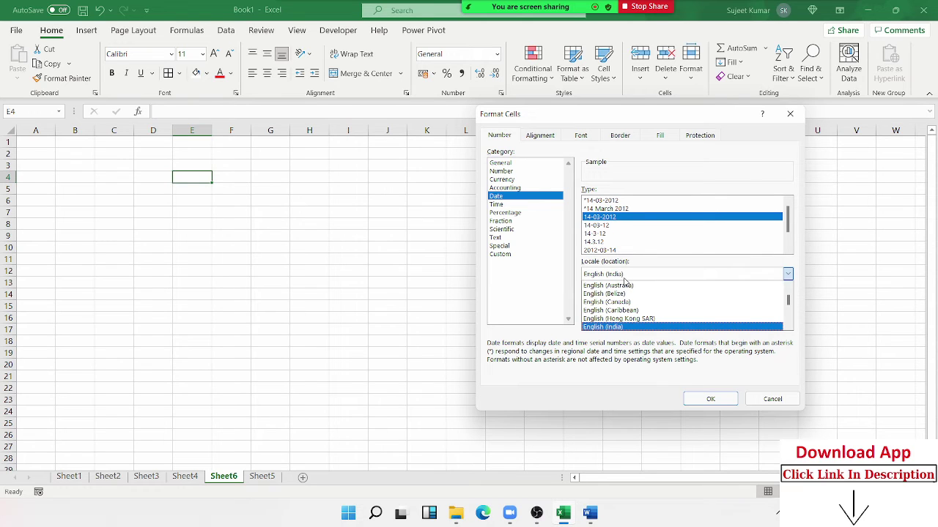
scroll(634, 304, down, 1)
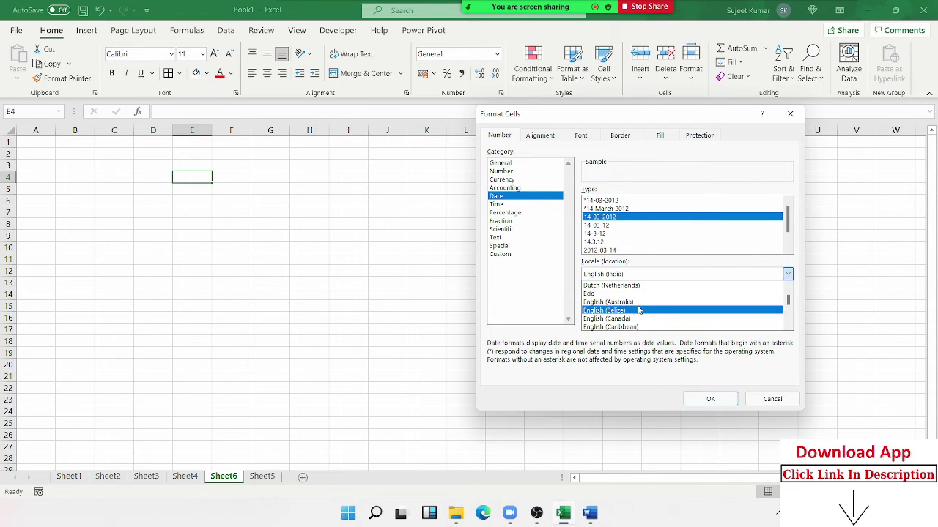
scroll(637, 309, down, 2)
scroll(639, 310, down, 2)
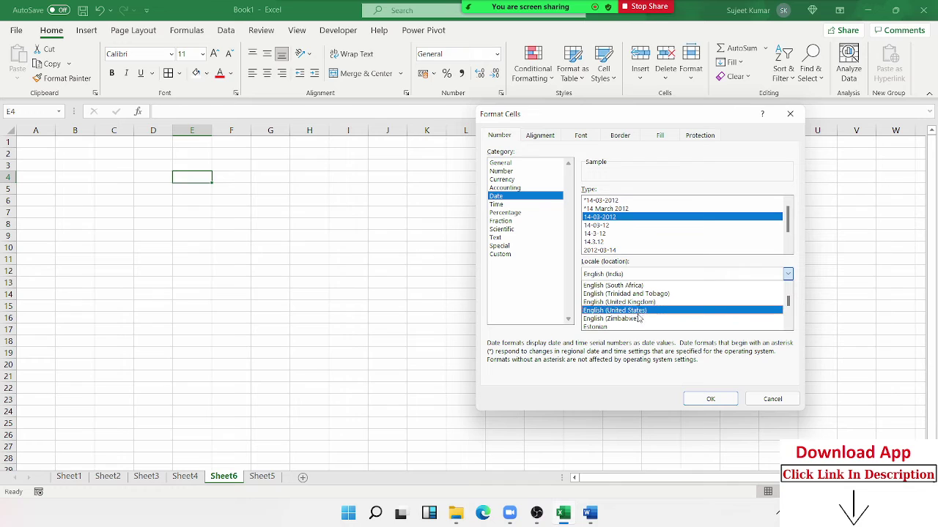
scroll(640, 313, down, 1)
scroll(642, 315, down, 1)
click(642, 315)
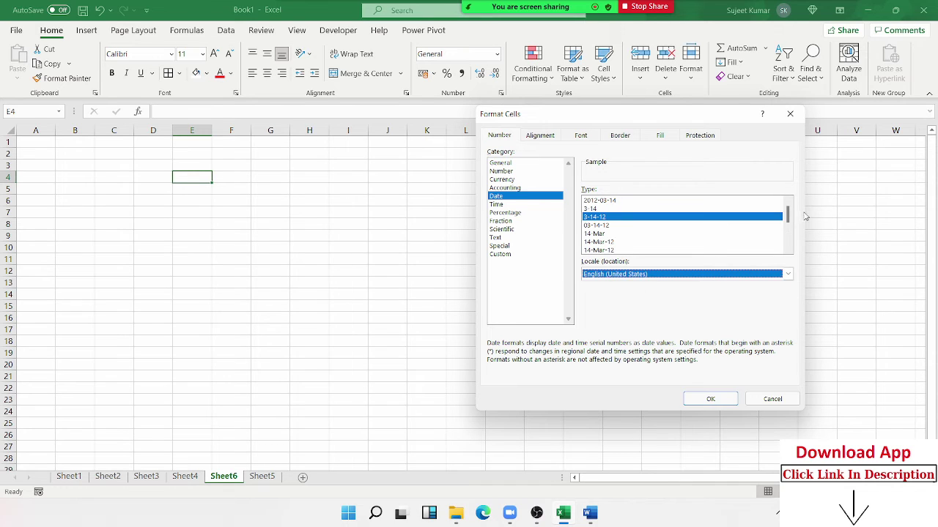
mouse_move(788, 217)
mouse_down()
mouse_move(789, 229)
mouse_move(791, 205)
mouse_up()
click(710, 276)
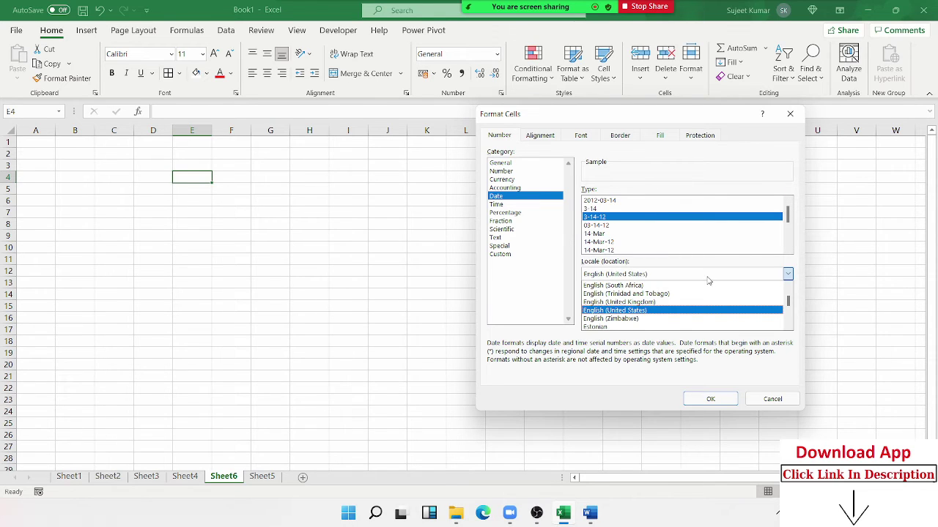
click(674, 311)
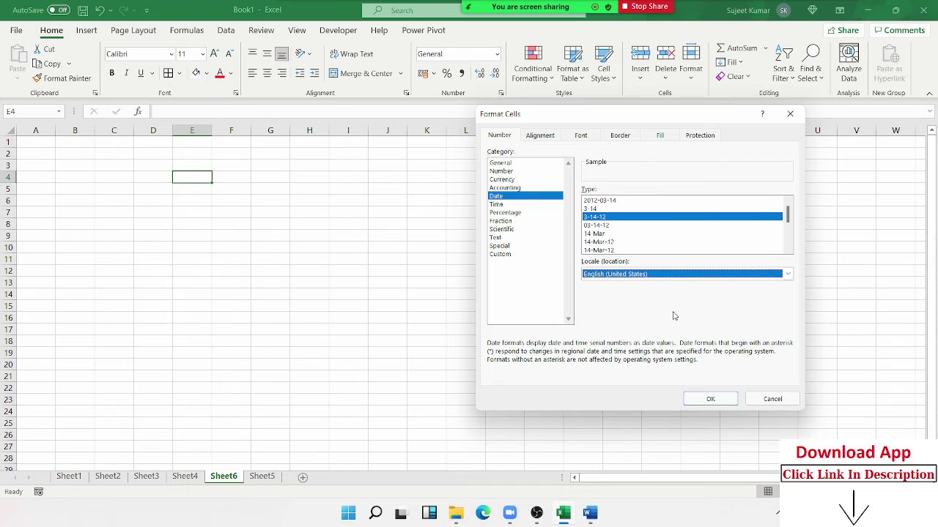
click(597, 242)
scroll(597, 246, down, 2)
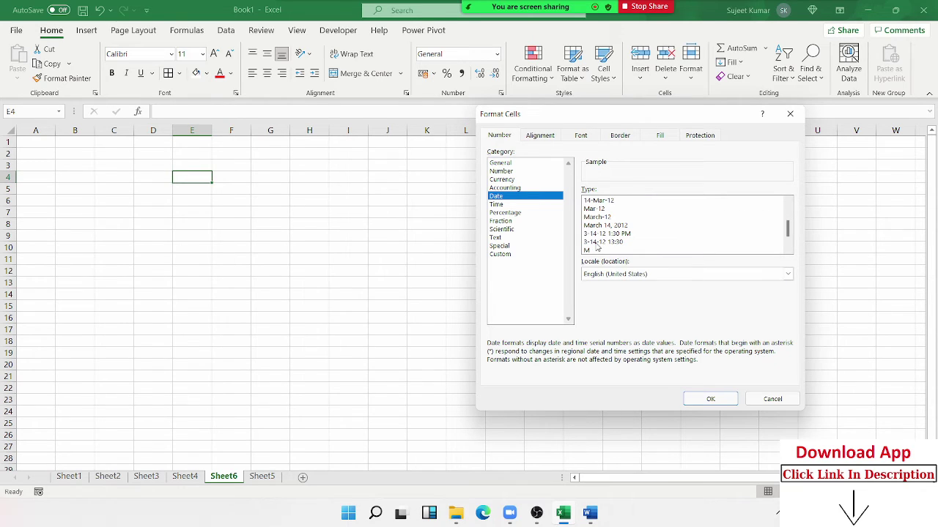
Enter the date 20-09-2021 into D4 with Ctrl+;
key(Escape)
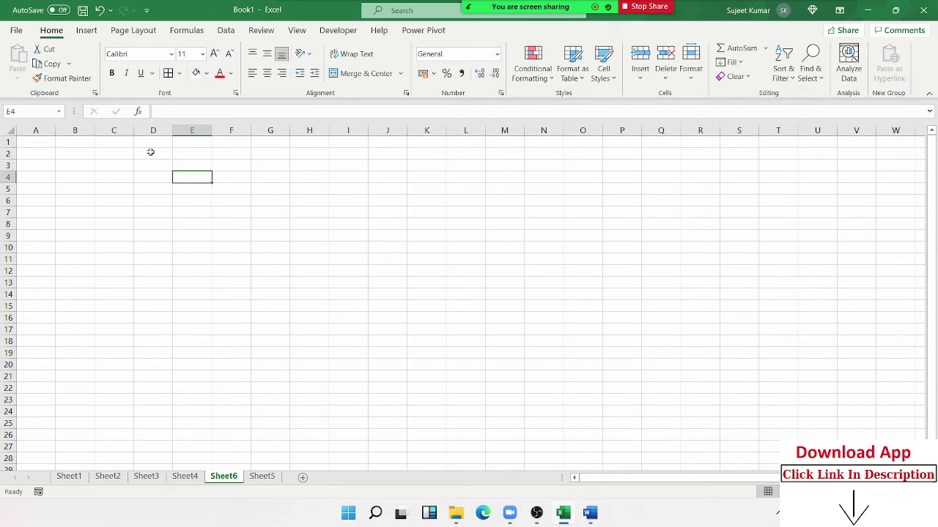
click(152, 180)
key(ctrl+semicolon)
key(Return)
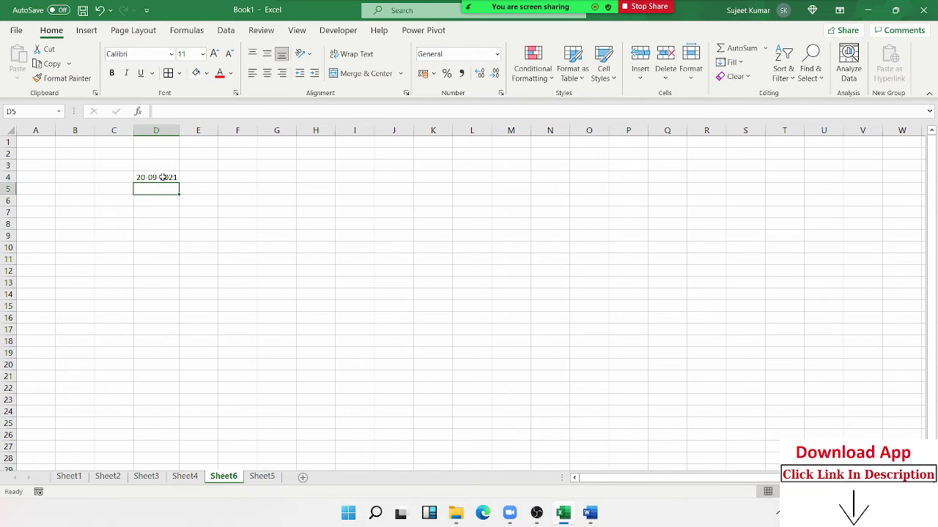
click(161, 176)
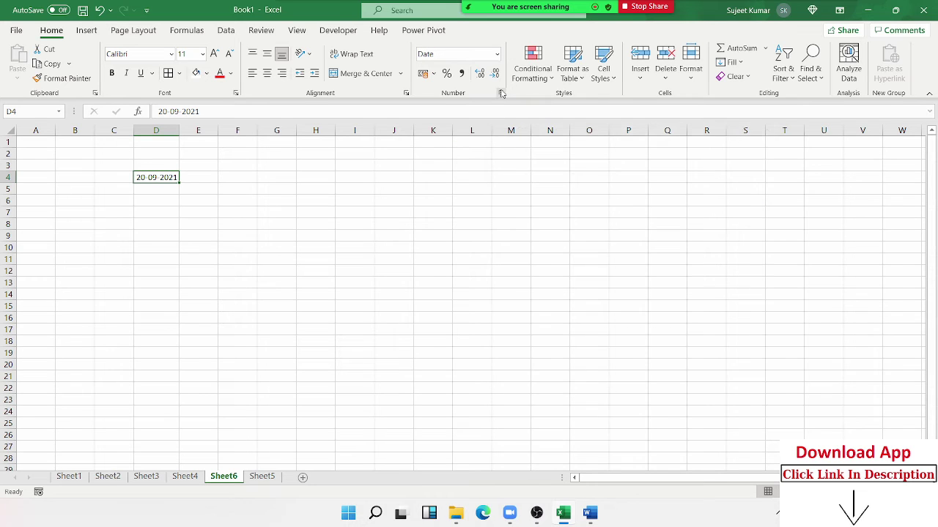
Format D4 as an English (United States) date in the 14-Mar-12 style
click(501, 93)
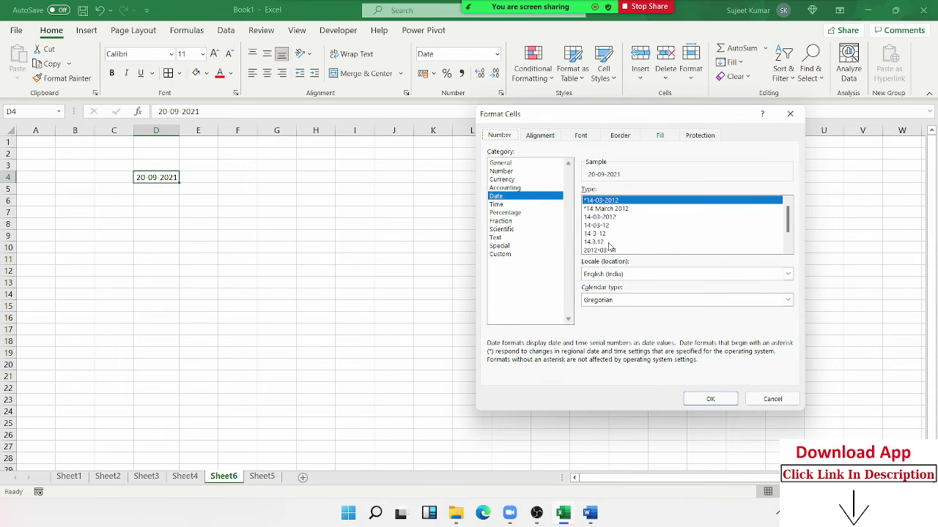
scroll(614, 236, down, 1)
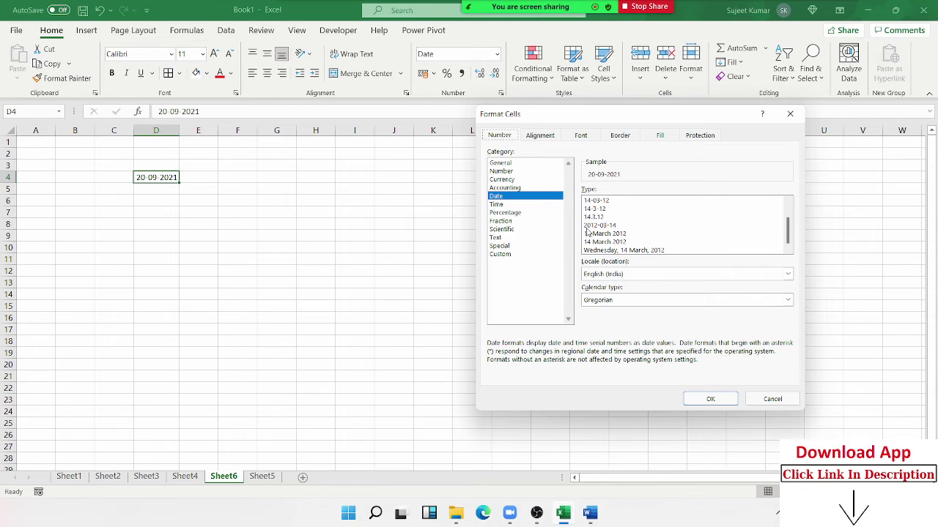
scroll(590, 233, up, 1)
click(601, 275)
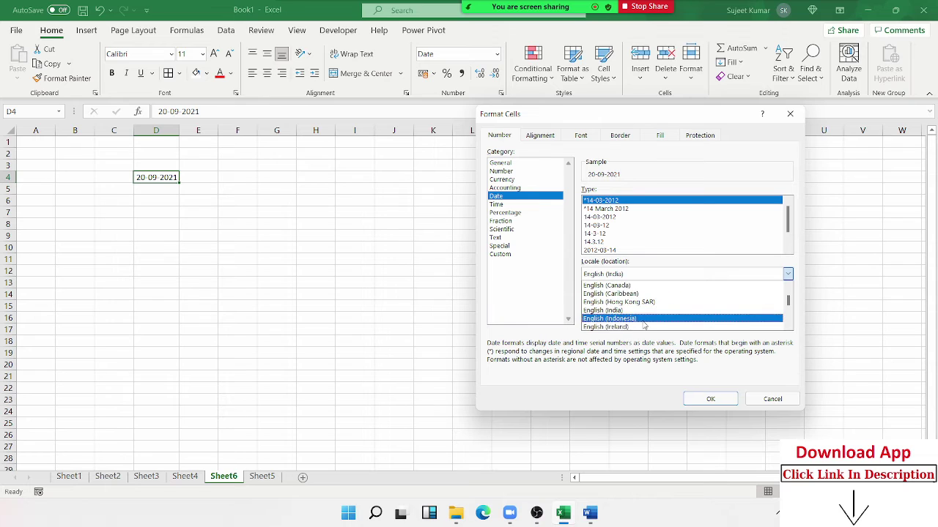
scroll(630, 308, down, 3)
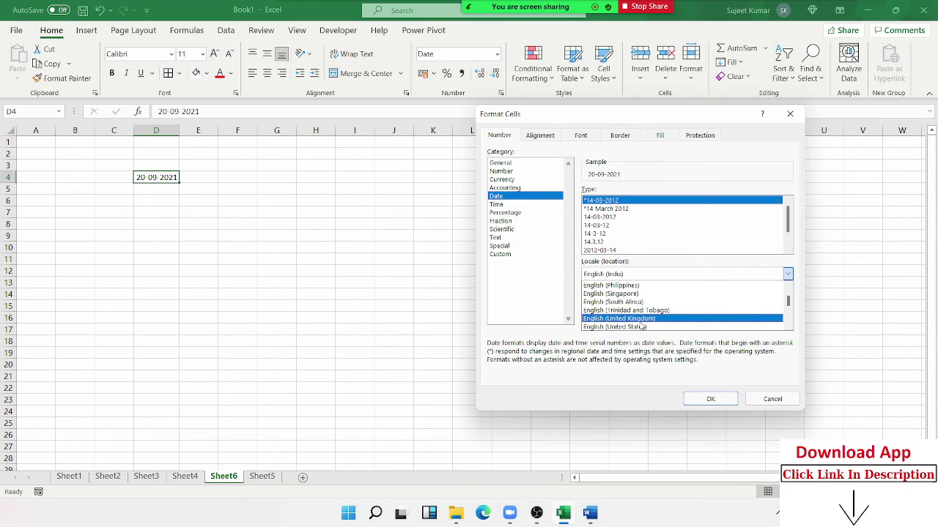
click(642, 327)
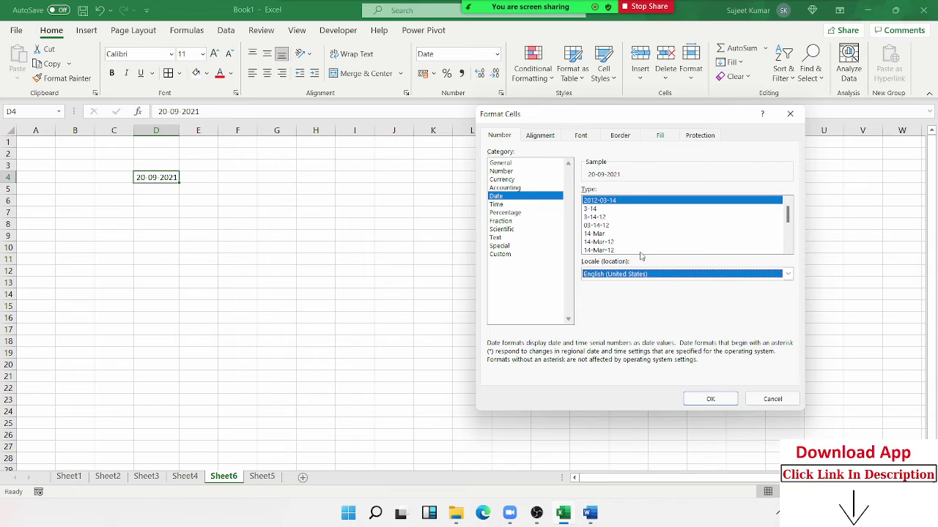
click(605, 242)
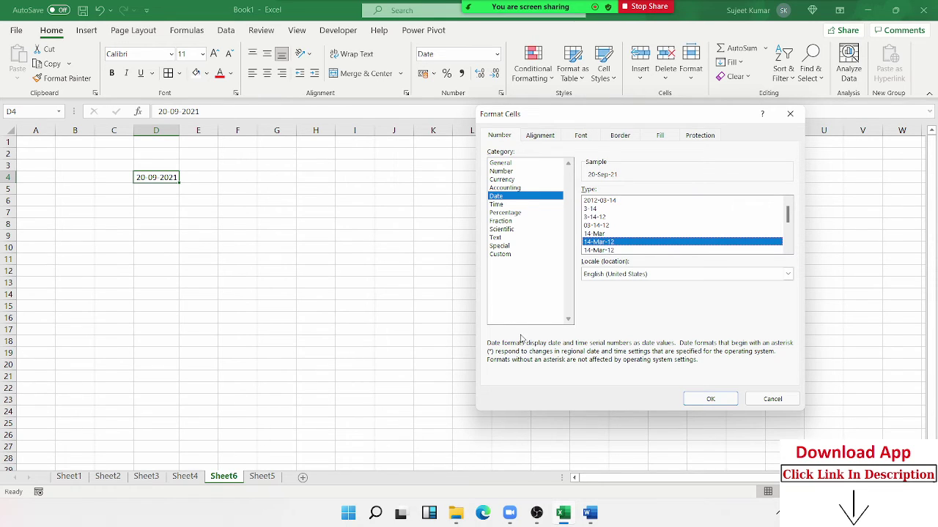
click(723, 398)
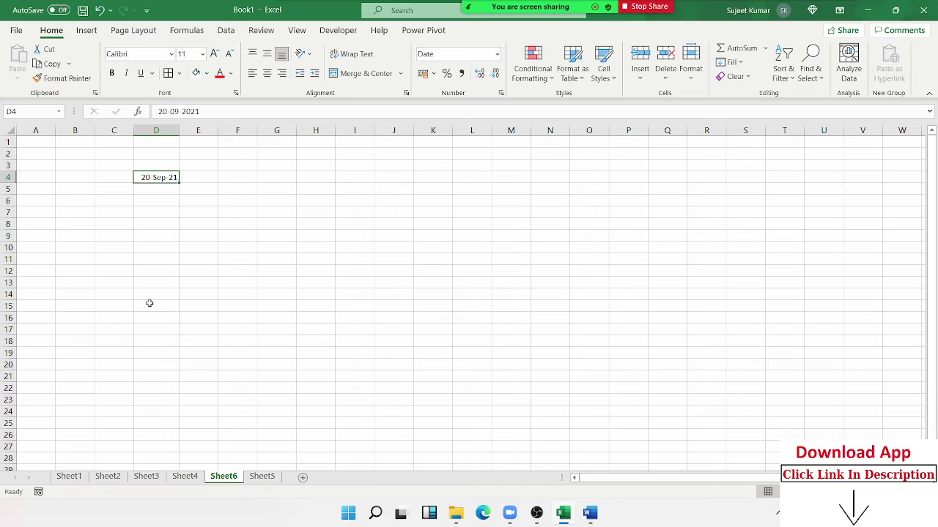
Select E10, view the Date formats in Format Cells, close it, and select L20
click(211, 249)
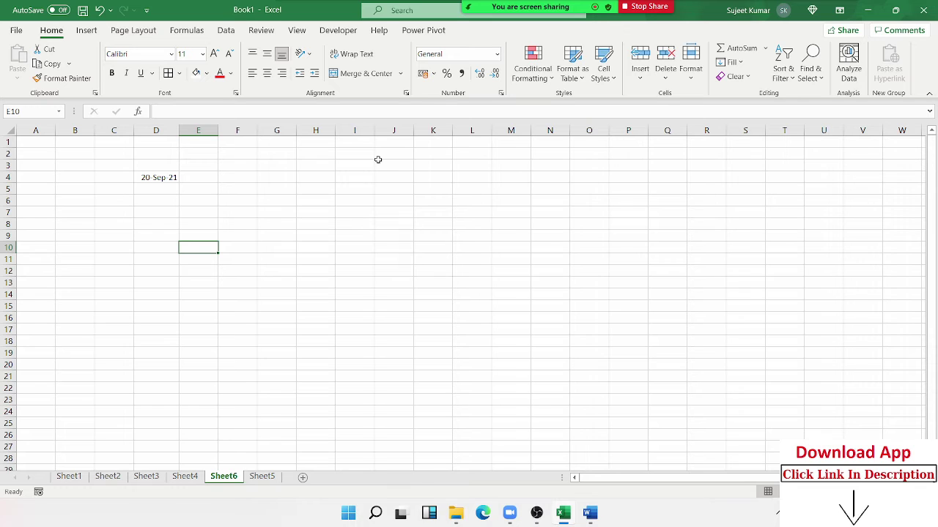
click(501, 93)
click(499, 198)
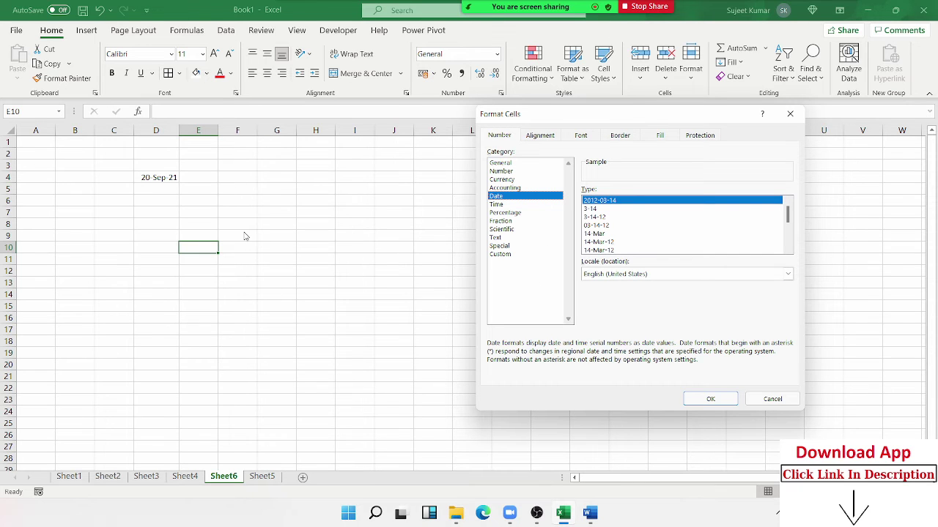
click(772, 398)
click(454, 365)
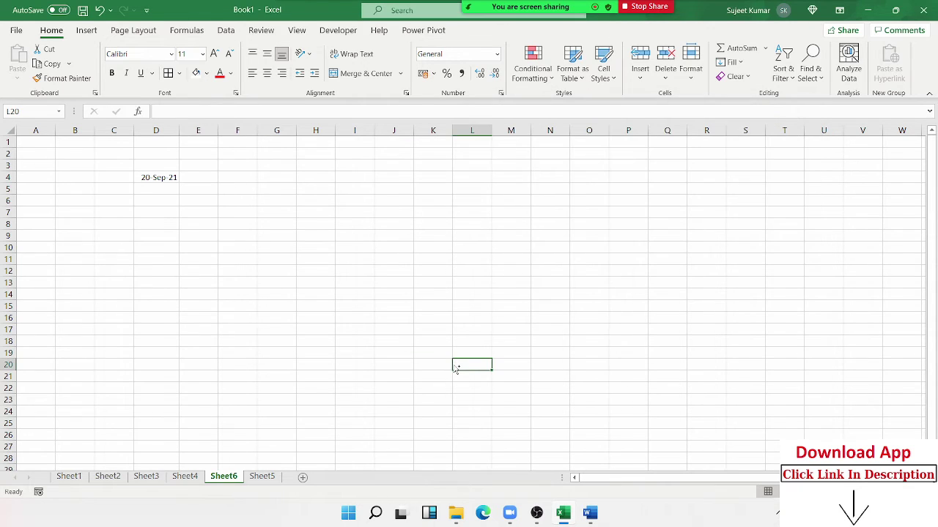
Create a blank workbook, view its Date formats, then close it to return to Book1
key(ctrl+n)
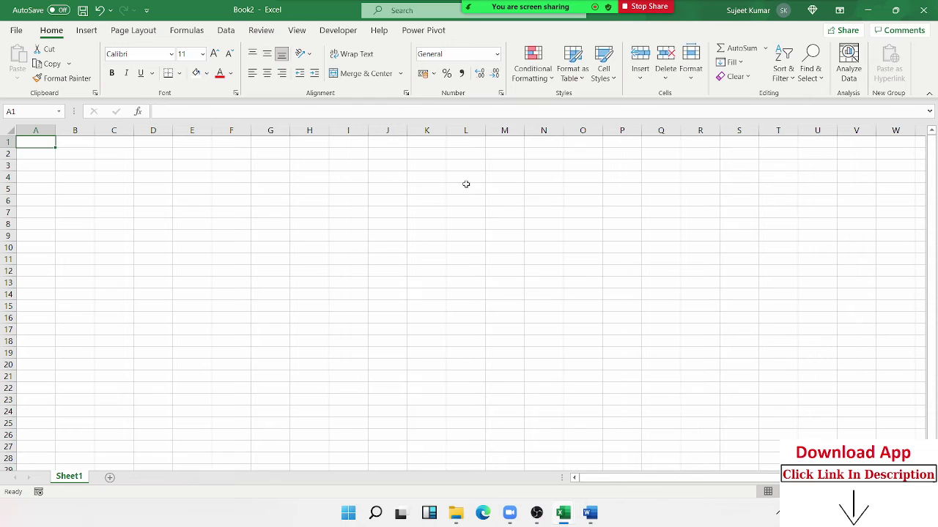
click(501, 93)
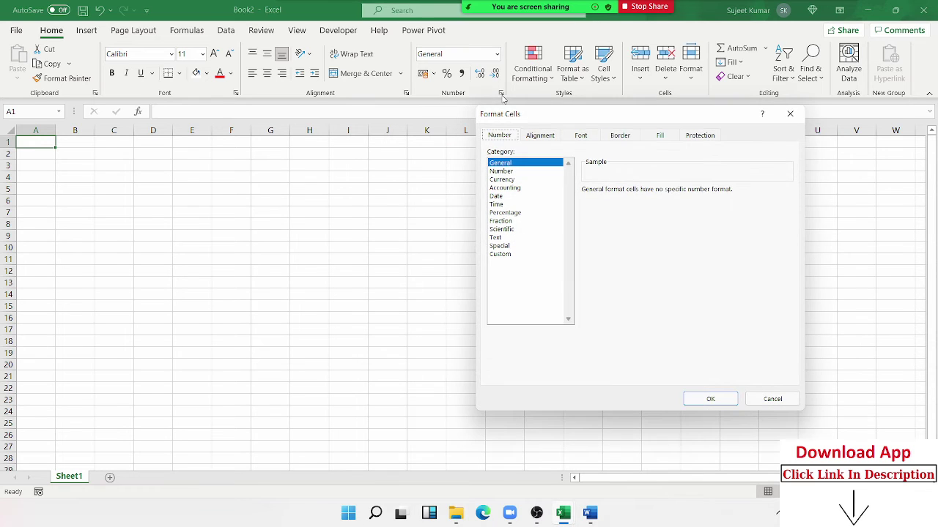
click(497, 196)
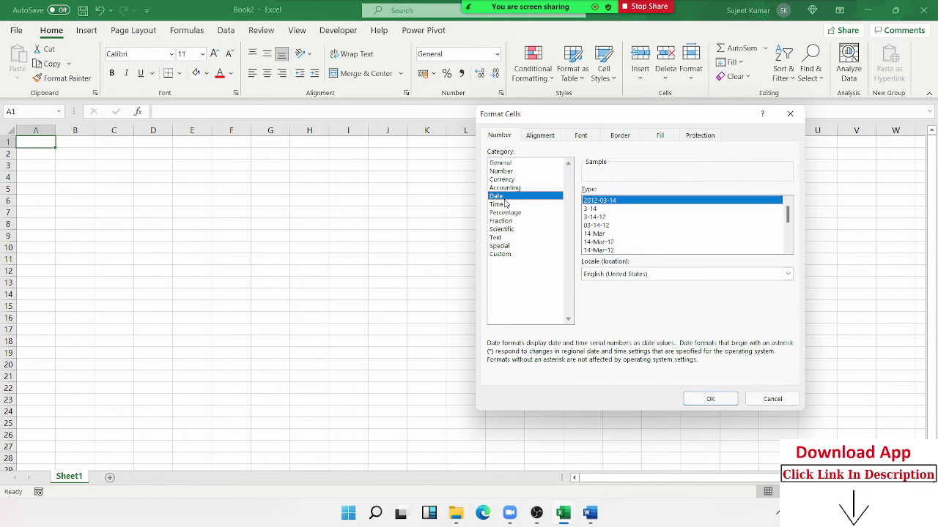
key(Escape)
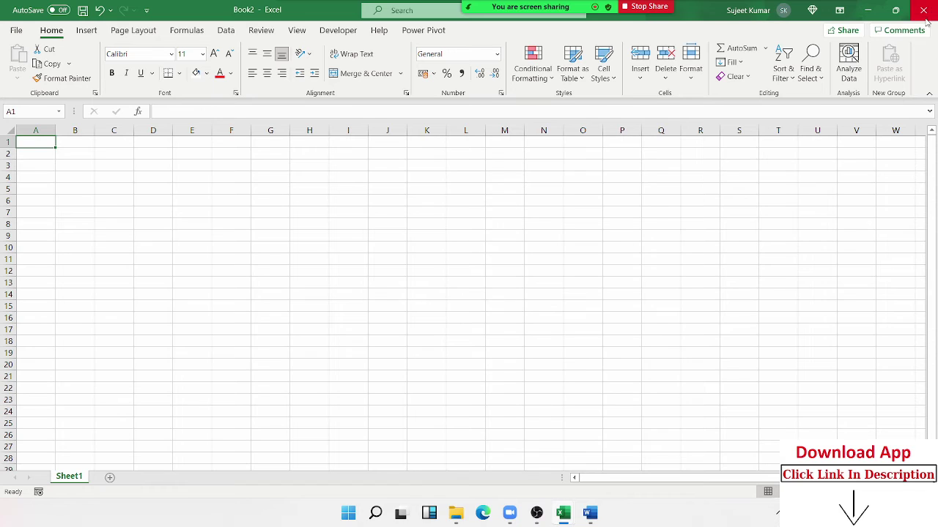
click(923, 10)
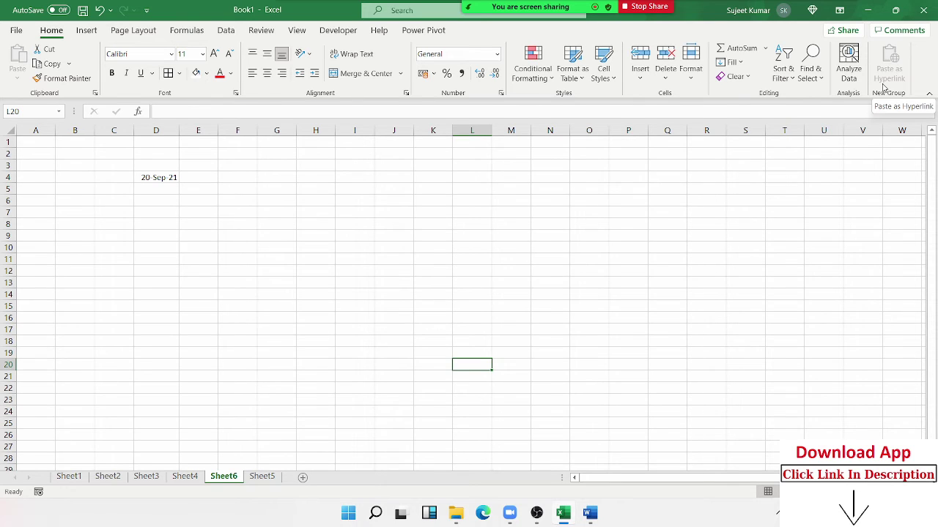
click(145, 176)
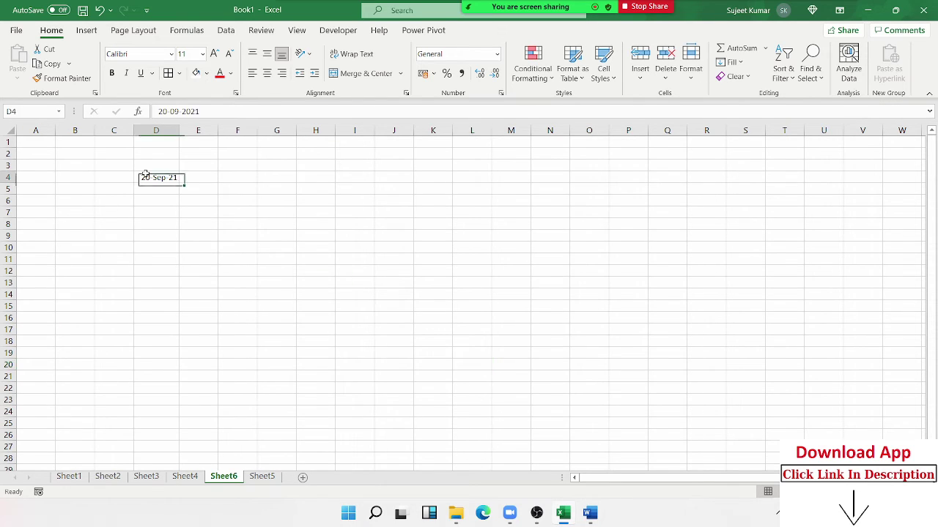
click(502, 240)
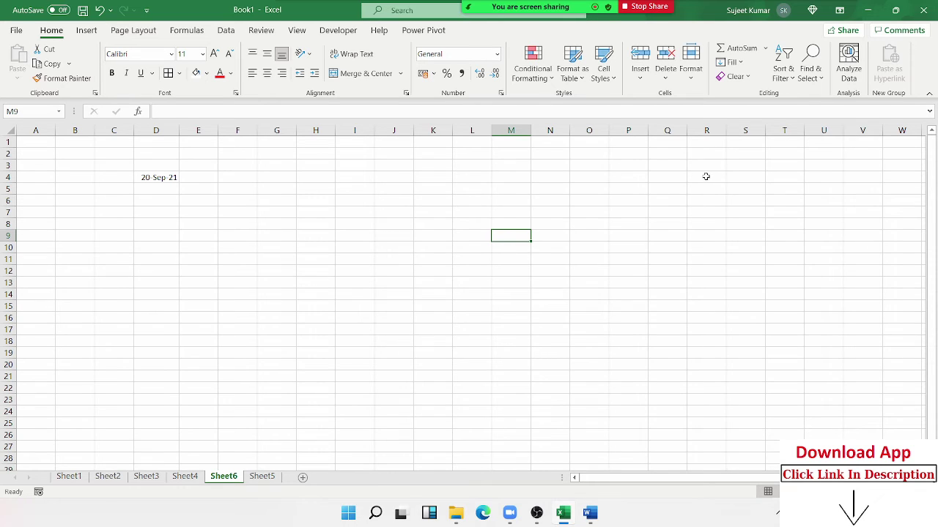
click(355, 225)
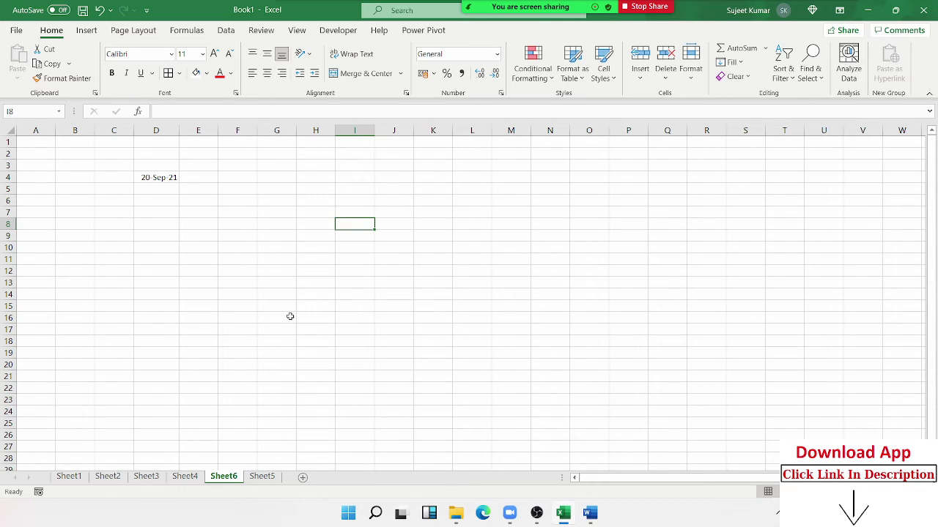
click(501, 93)
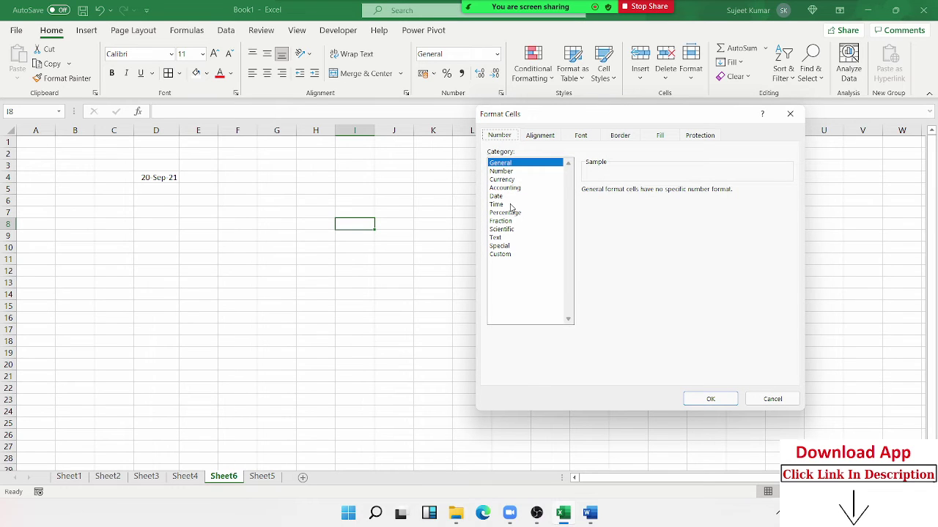
click(513, 205)
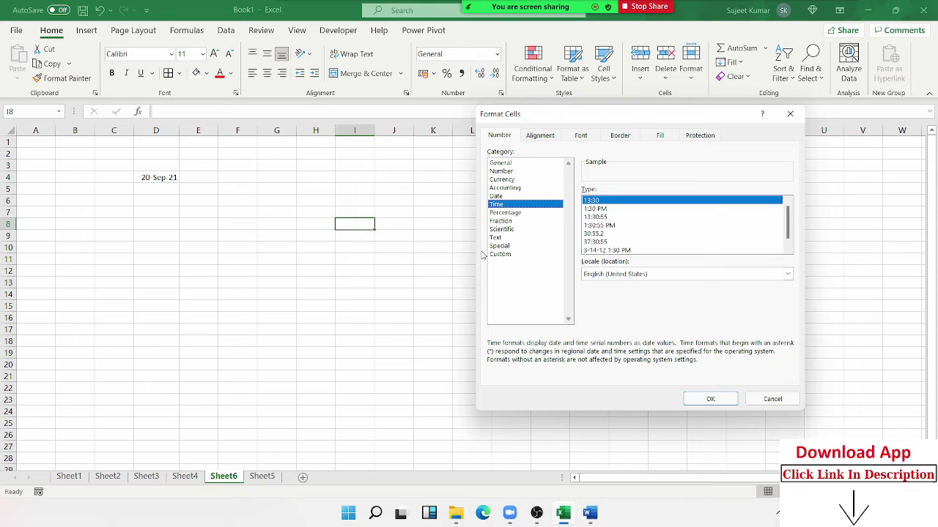
key(Escape)
click(380, 189)
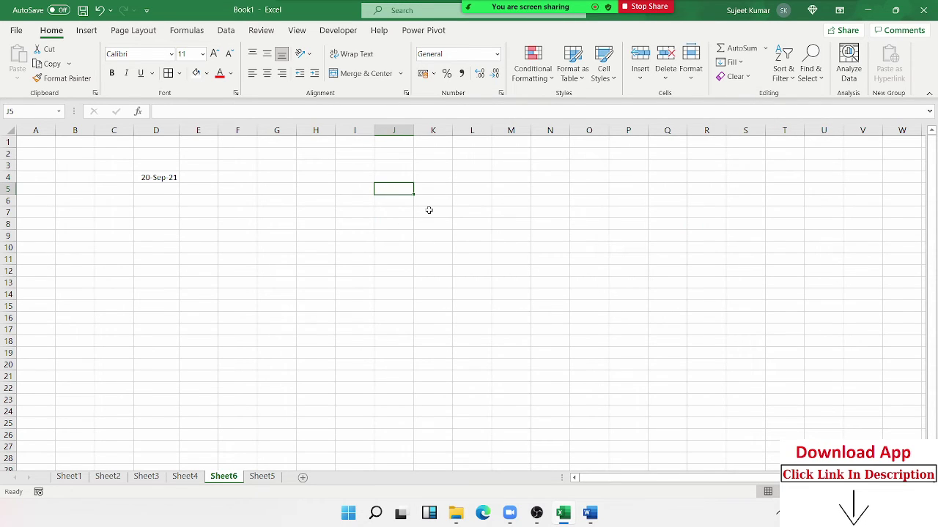
Enter 100 in J5, apply Percent Style to it, then undo that formatting
text(1)
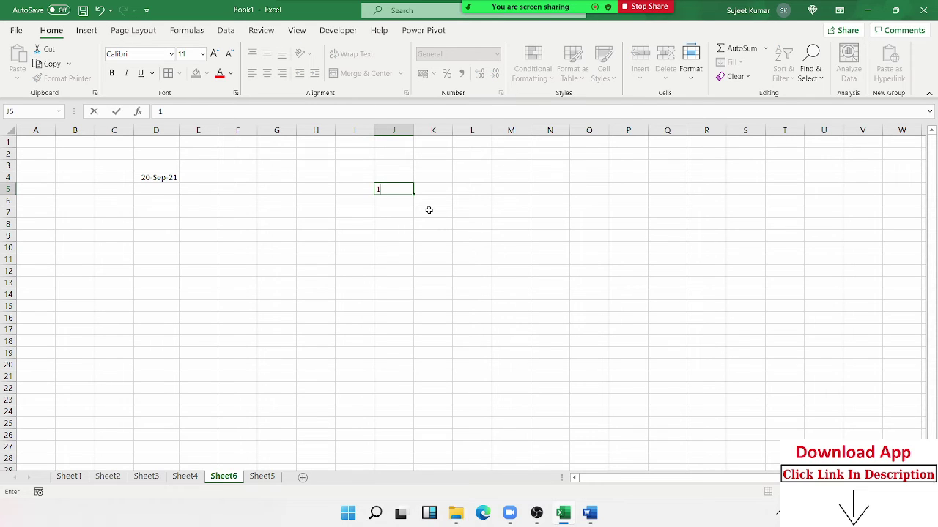
text(.)
key(Escape)
text(10)
text(0)
key(Return)
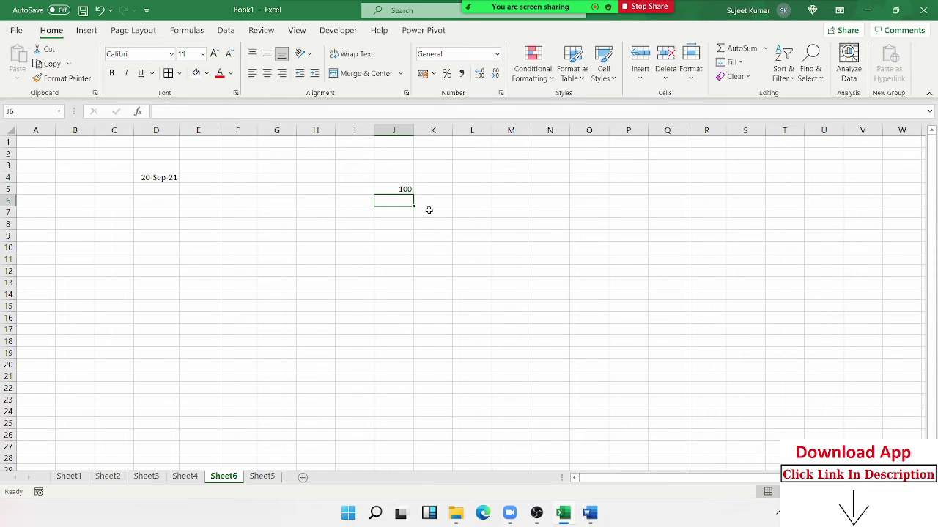
key(Up)
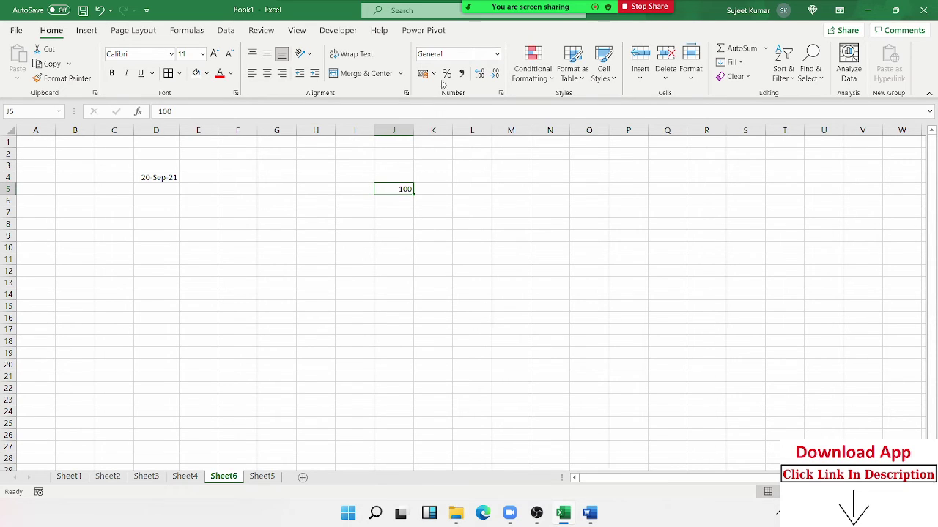
click(445, 75)
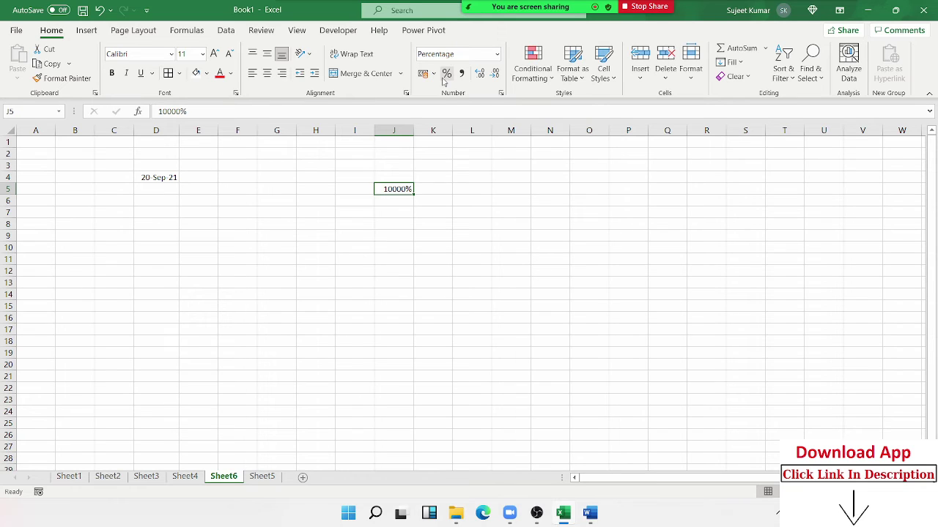
key(ctrl+z)
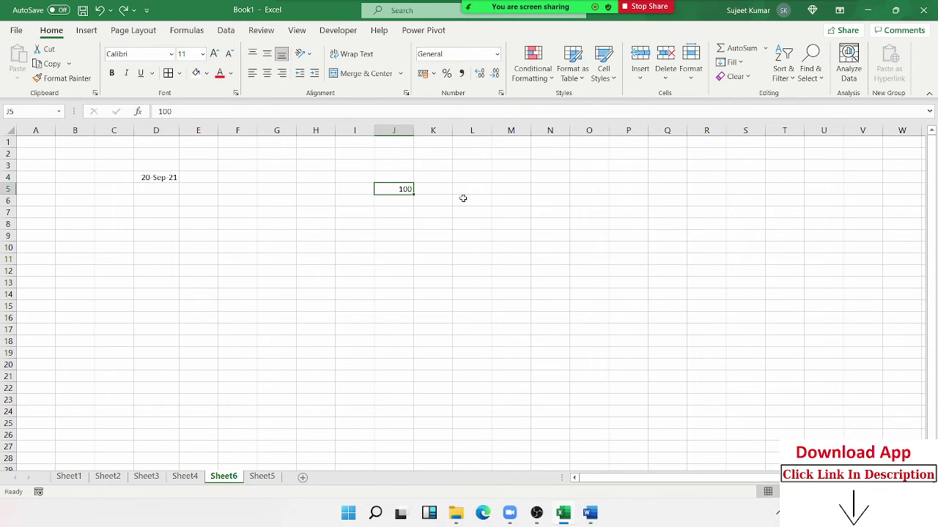
Enter 100% directly in J5 so it is stored as a percentage
text(10)
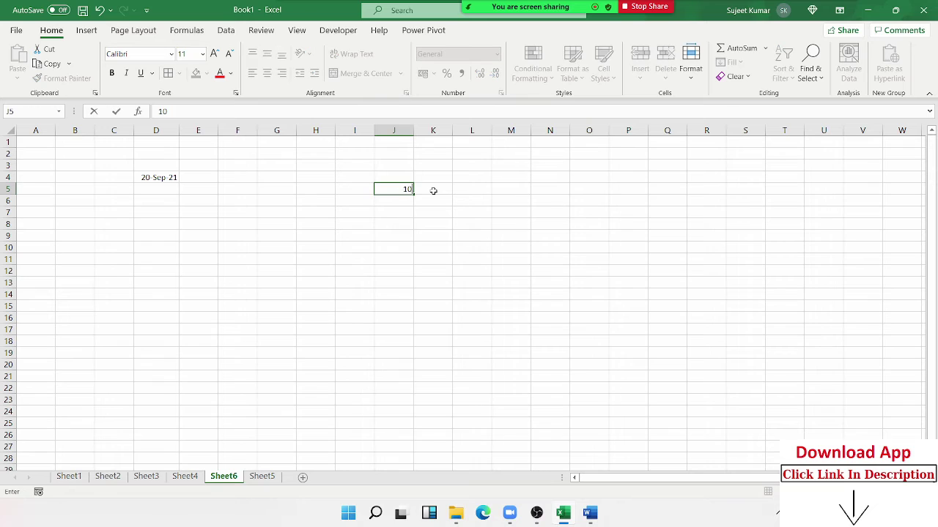
text(0%)
key(Return)
key(Up)
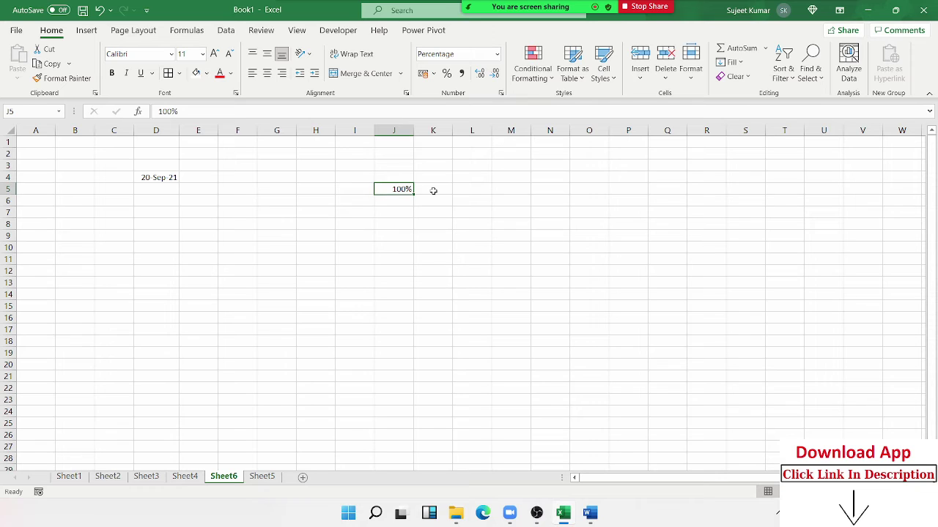
key(Right)
key(Right)
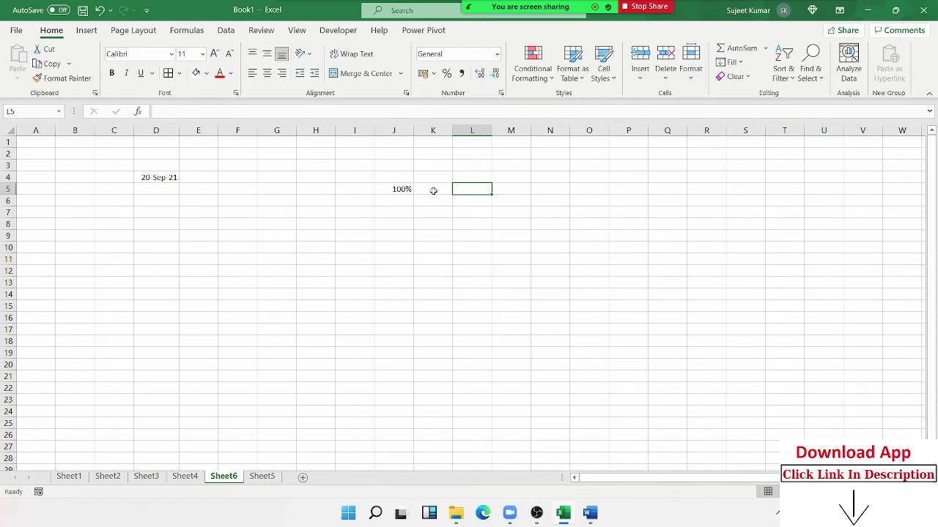
Enter 0.1 in cell L5
text(=100)
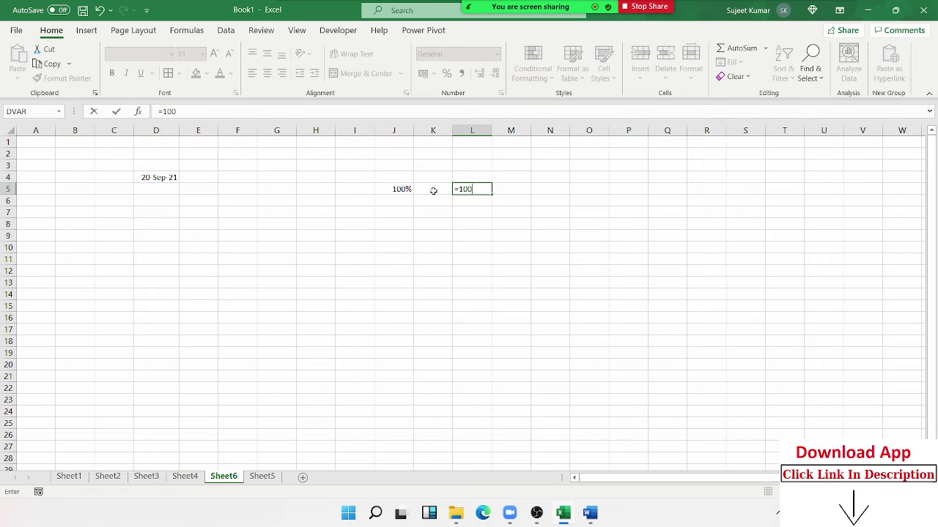
key(Escape)
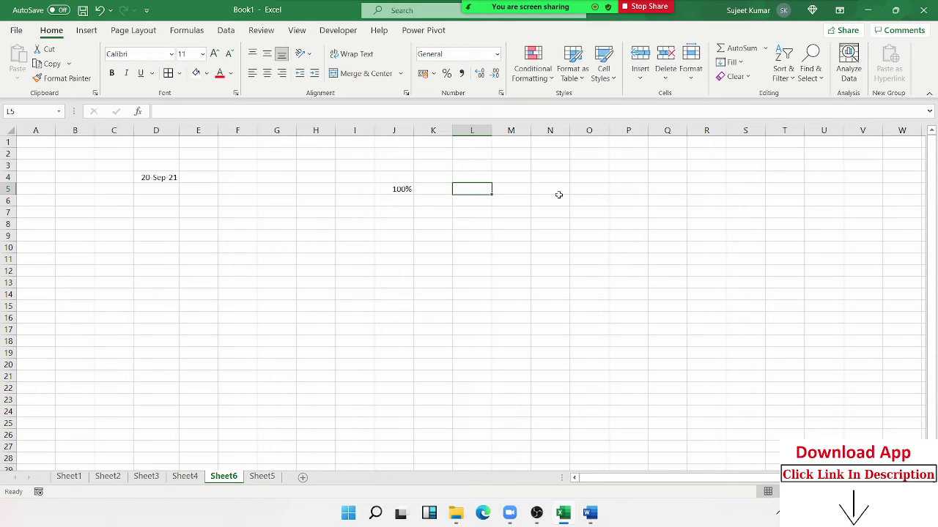
text(0.10)
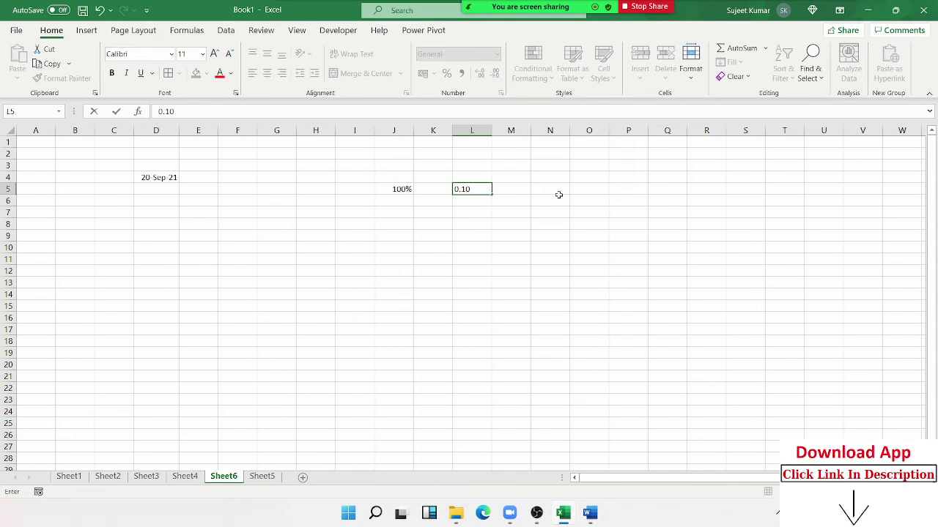
key(Return)
key(Up)
Enter the formula =10/100 in M5 and show it as 10% with Percent Style
key(Right)
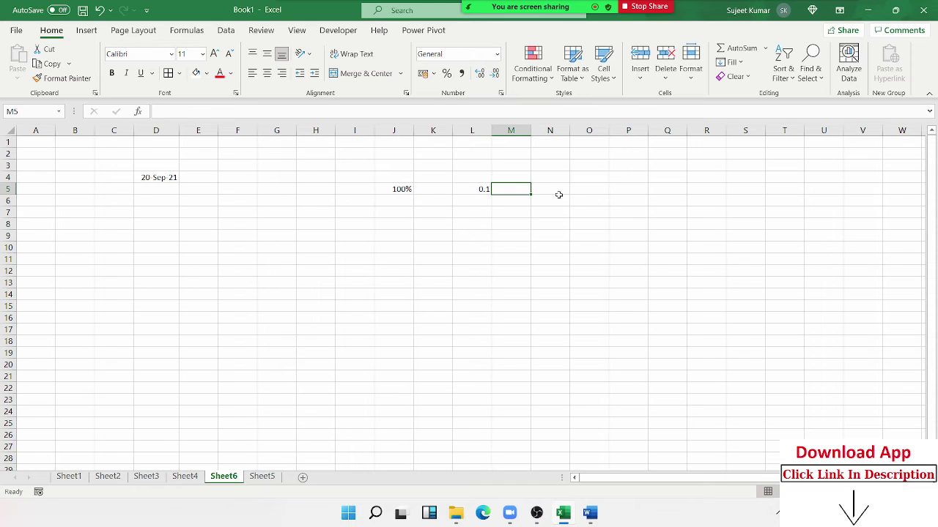
text(=100)
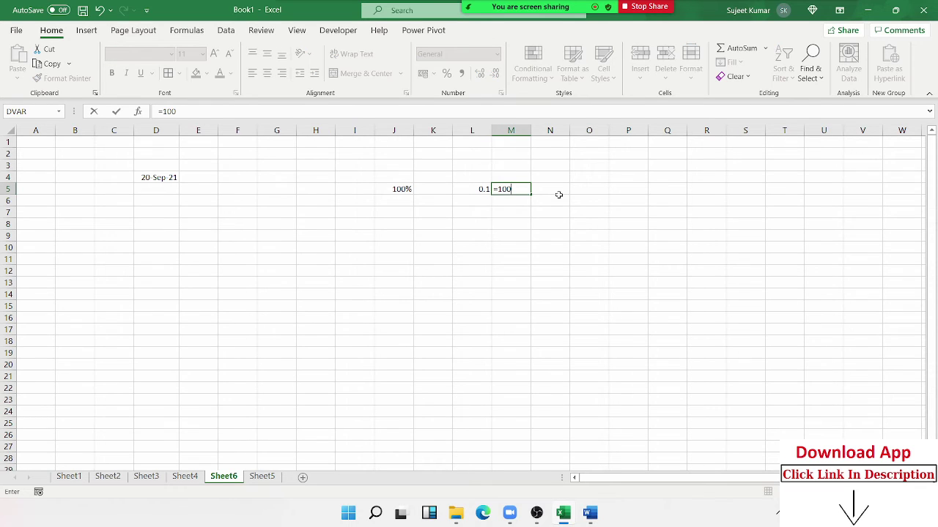
text(/)
key(BackSpace)
key(BackSpace)
text(/100)
key(Return)
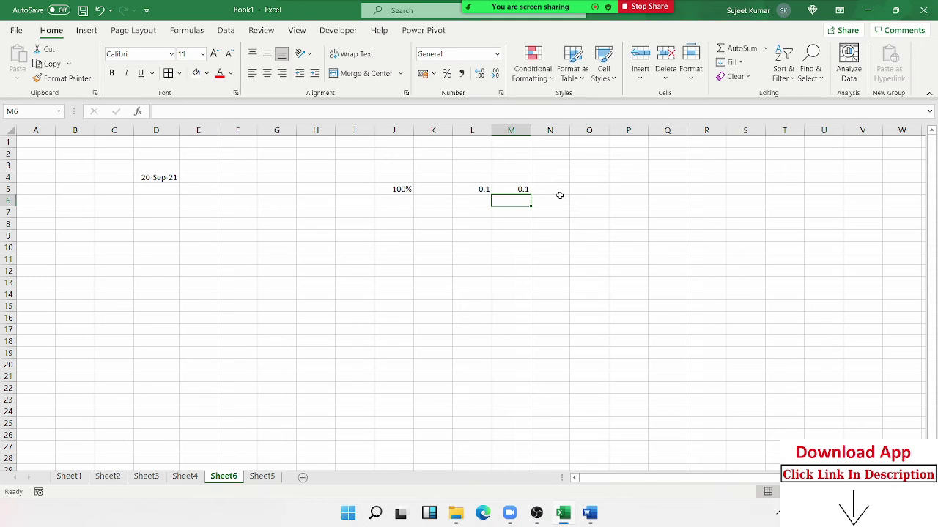
key(Up)
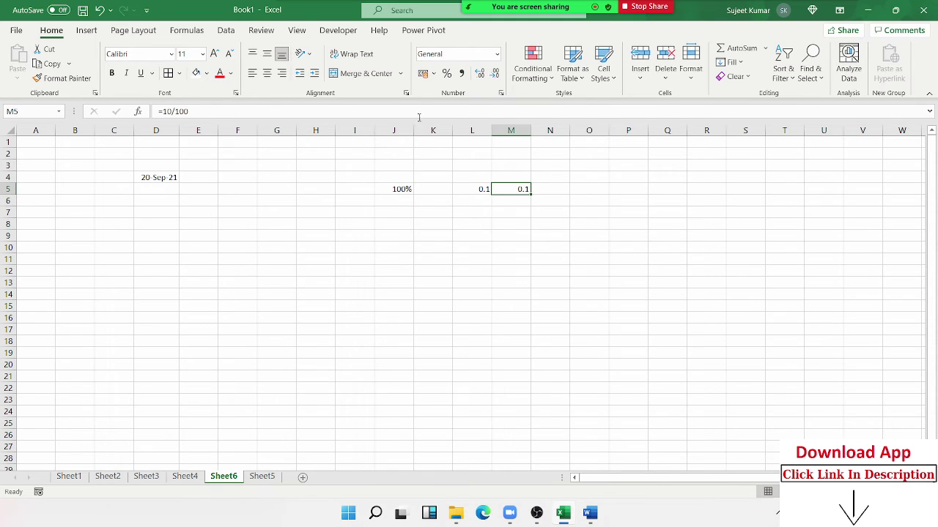
click(446, 74)
click(471, 191)
click(222, 249)
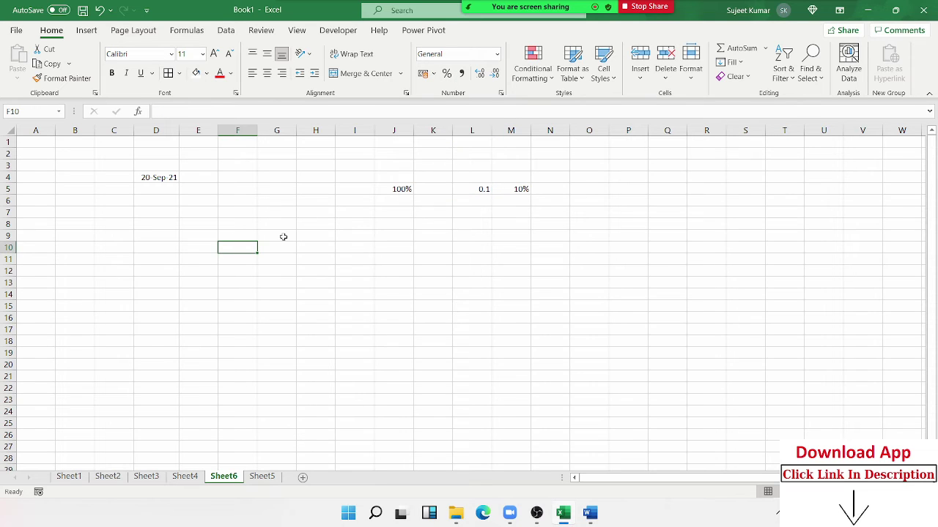
click(286, 233)
click(330, 213)
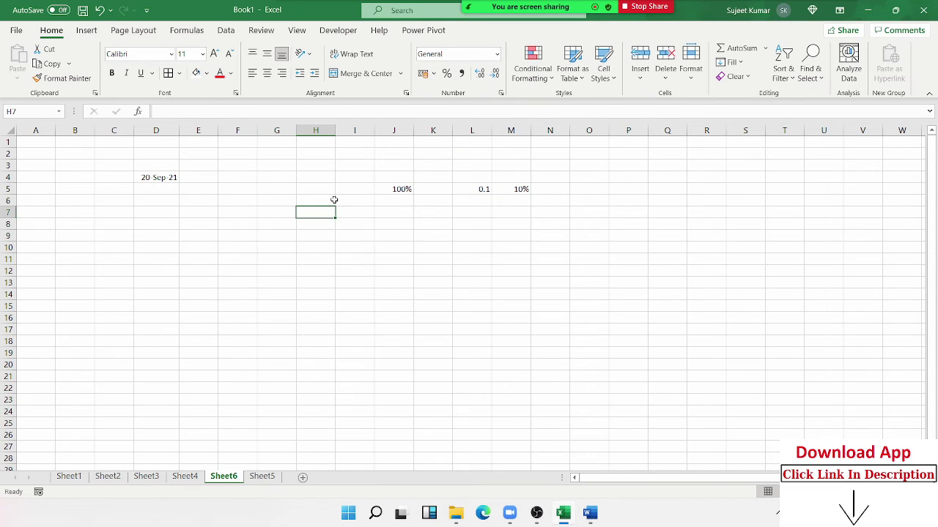
Enter the text 1=100% in cell H7
text(1)
text(=1)
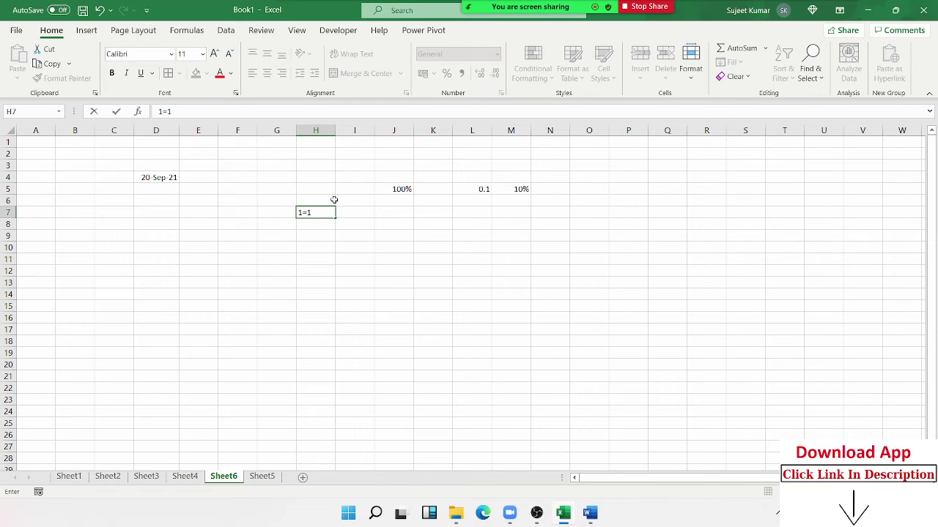
text(00%)
key(Return)
key(Up)
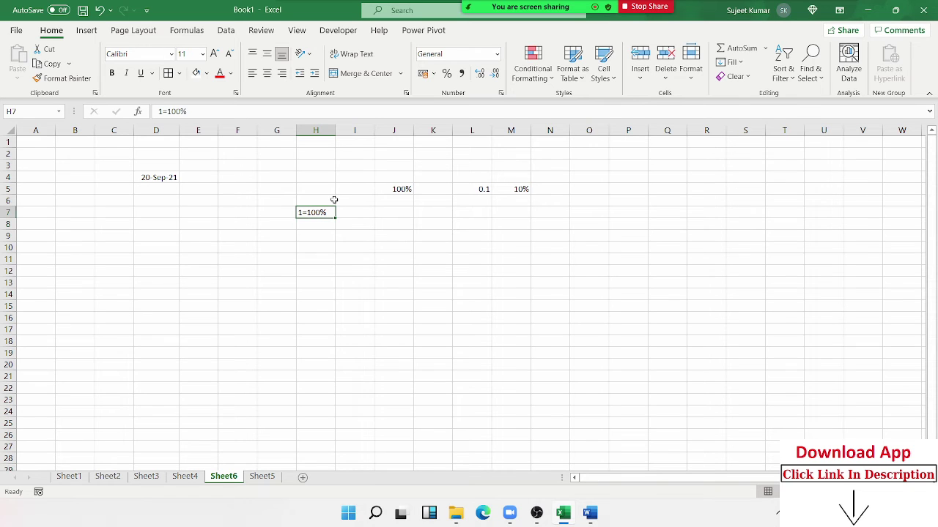
key(Right)
key(Right)
key(Right)
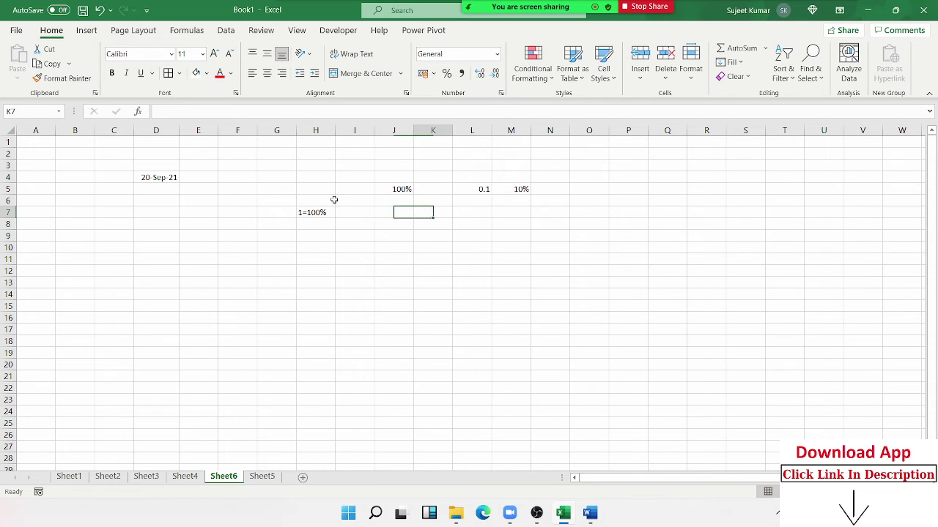
key(Right)
key(Up)
key(Right)
key(Right)
Enter 500 in N5 and the formula =N5*M5 in O5, giving 50
key(Up)
key(Up)
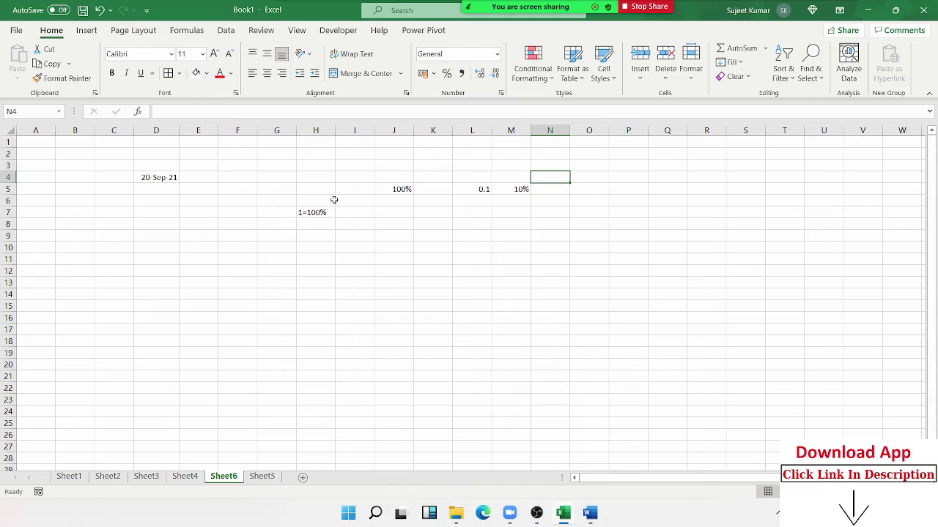
key(Down)
text(50)
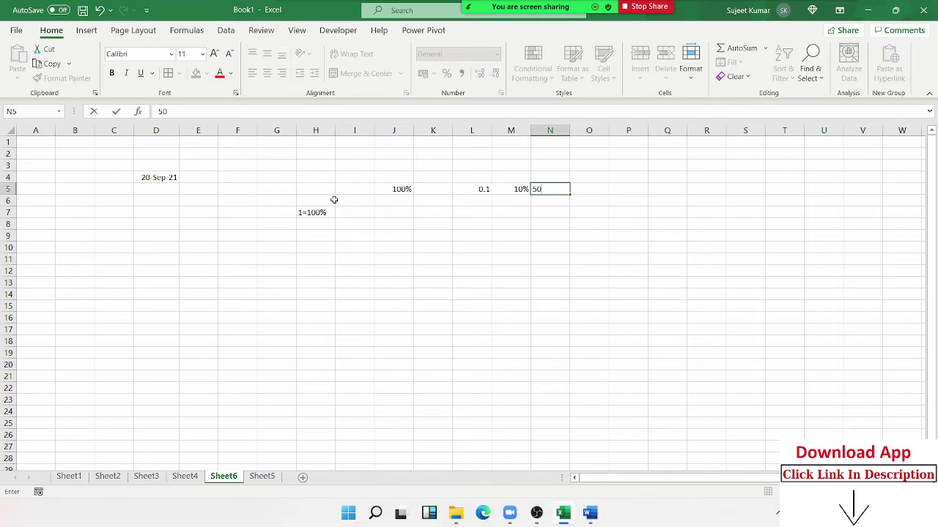
text(0)
key(Right)
text(=)
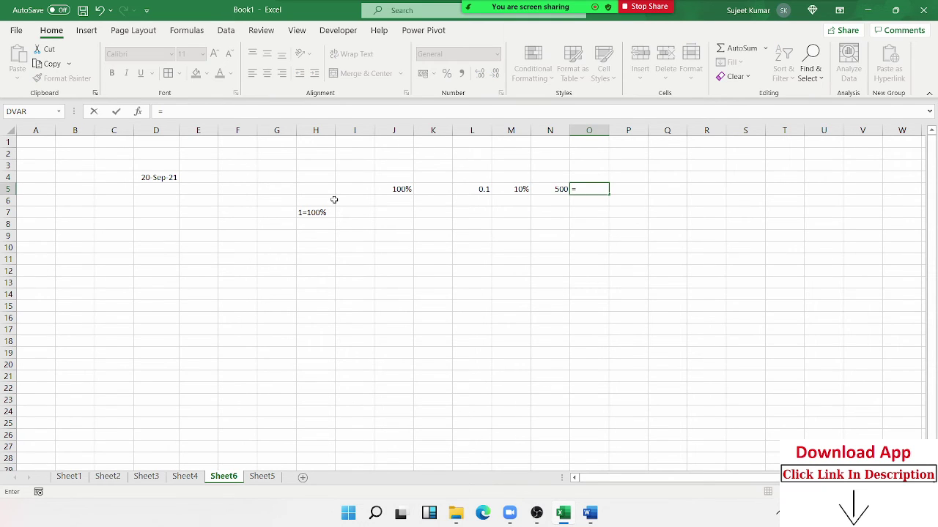
key(Left)
text(*)
key(Left)
key(Left)
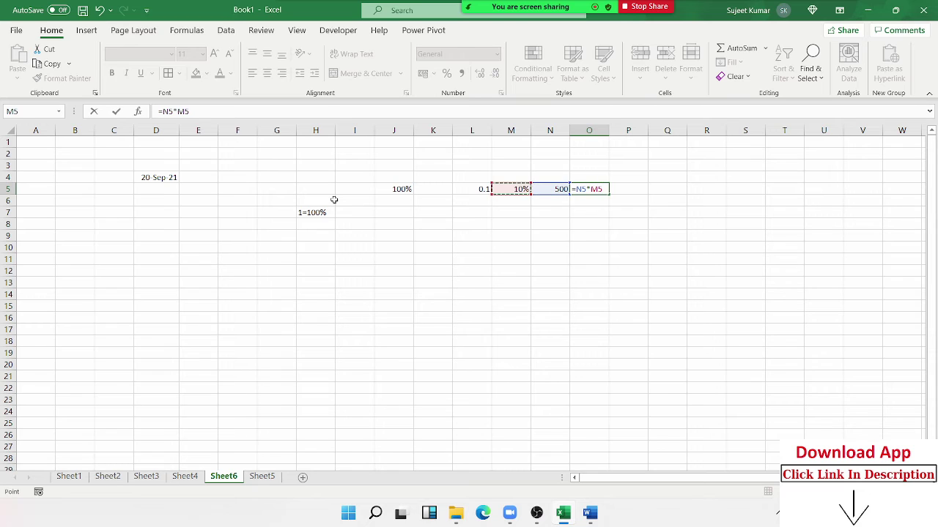
key(Return)
Enter 10 in cell M7
key(Down)
key(Left)
key(Left)
text(10)
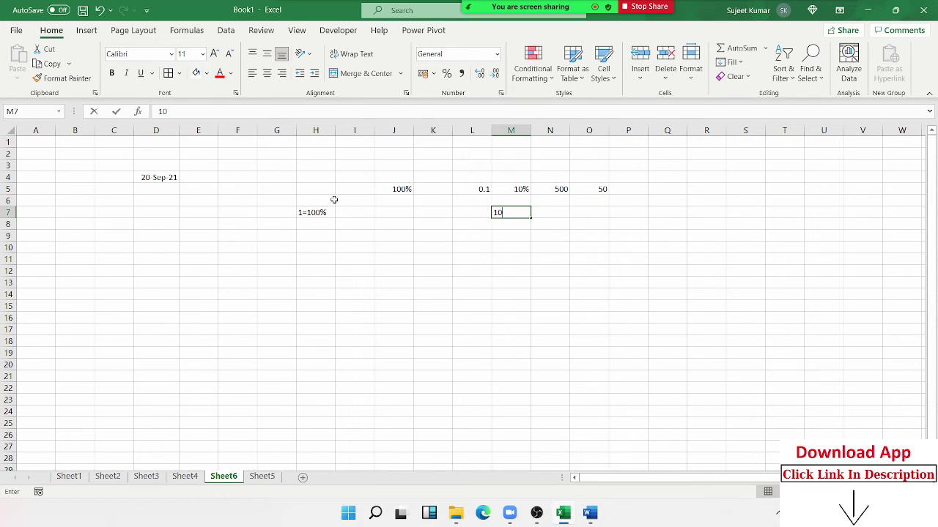
key(Right)
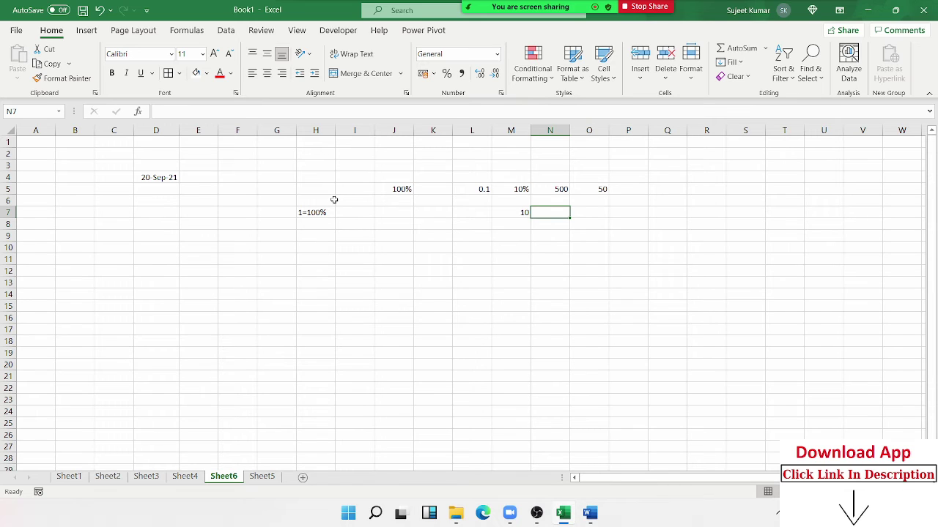
Enter 50% in J9 and switch it to General format so it reads 0.5
click(400, 236)
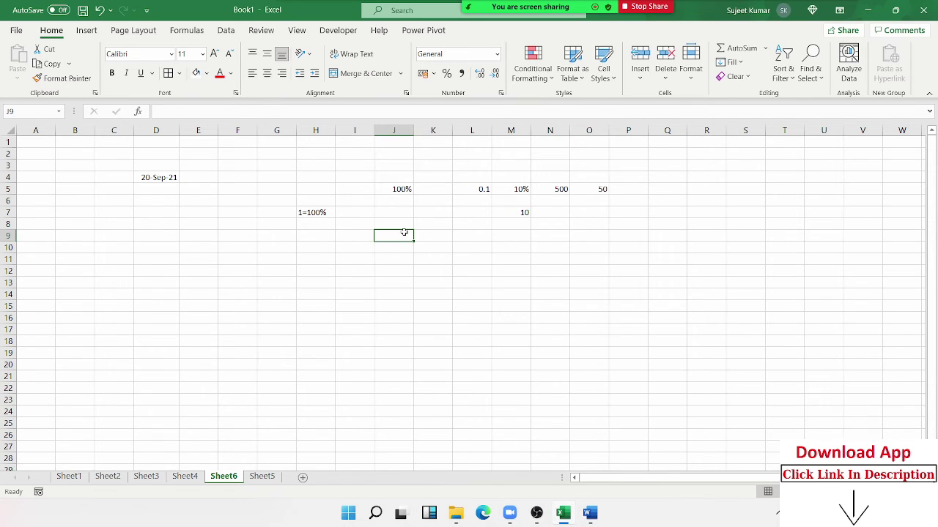
text(50%)
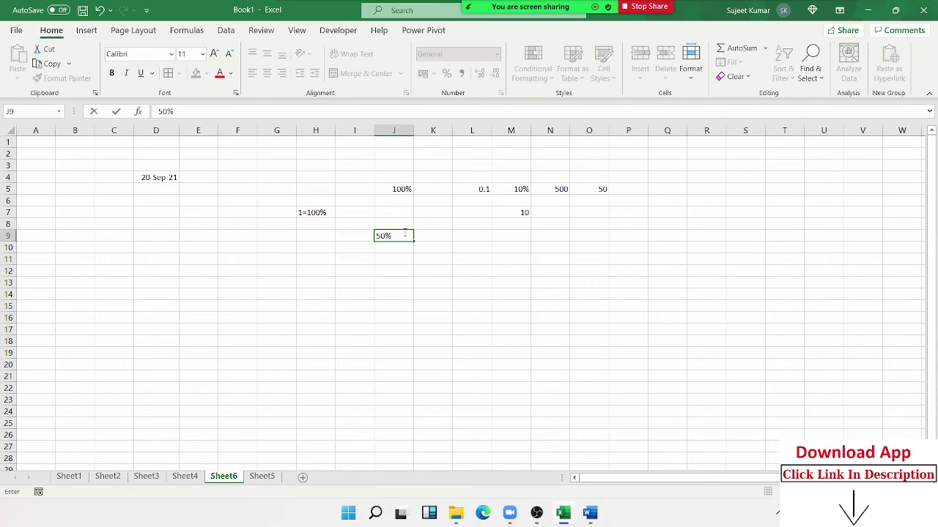
key(Return)
click(403, 235)
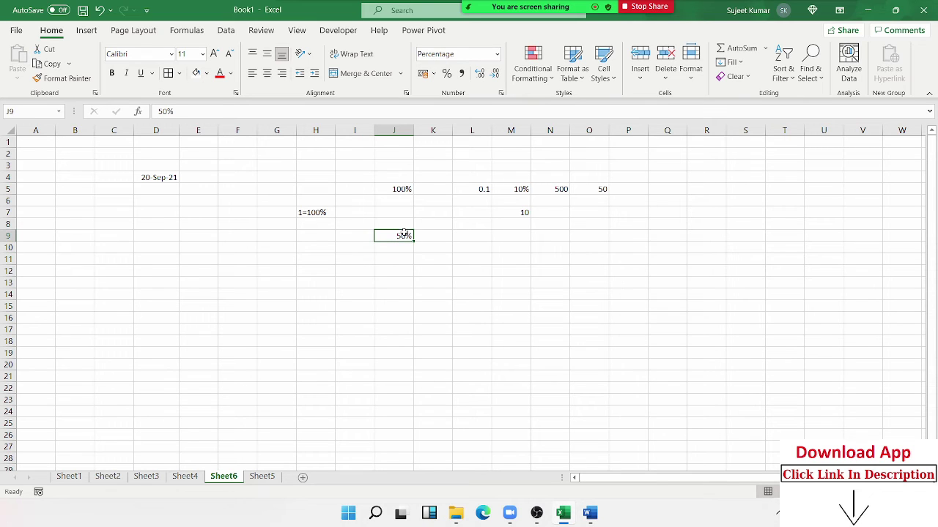
click(497, 53)
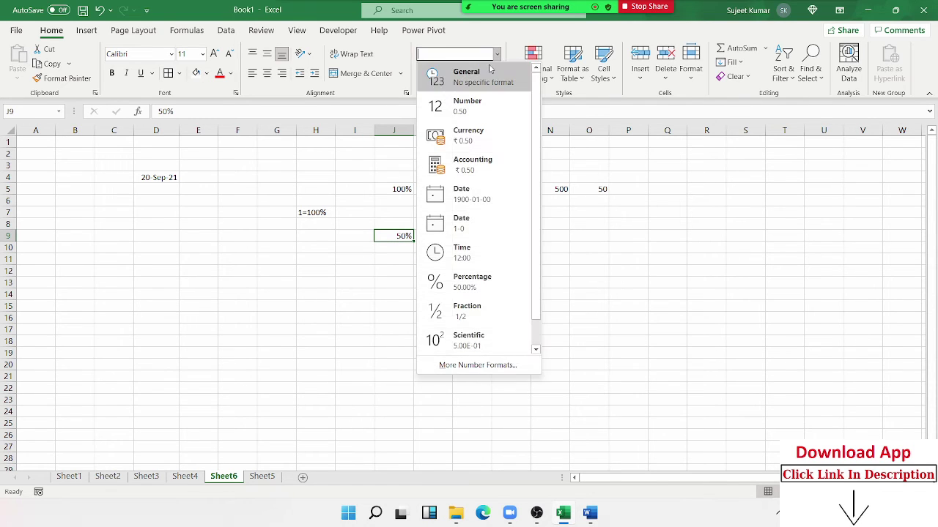
click(460, 74)
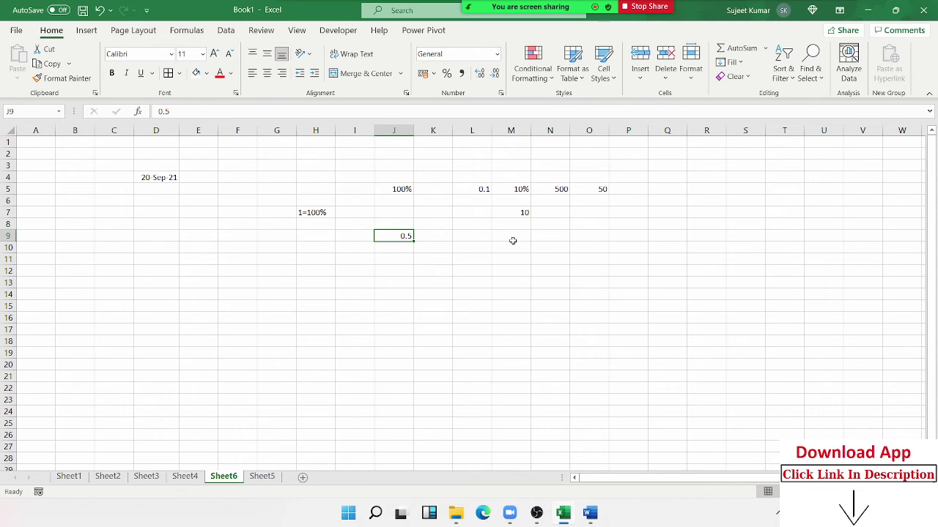
Show L5 as a percentage (10%), then return it to General format showing 0.1
click(469, 186)
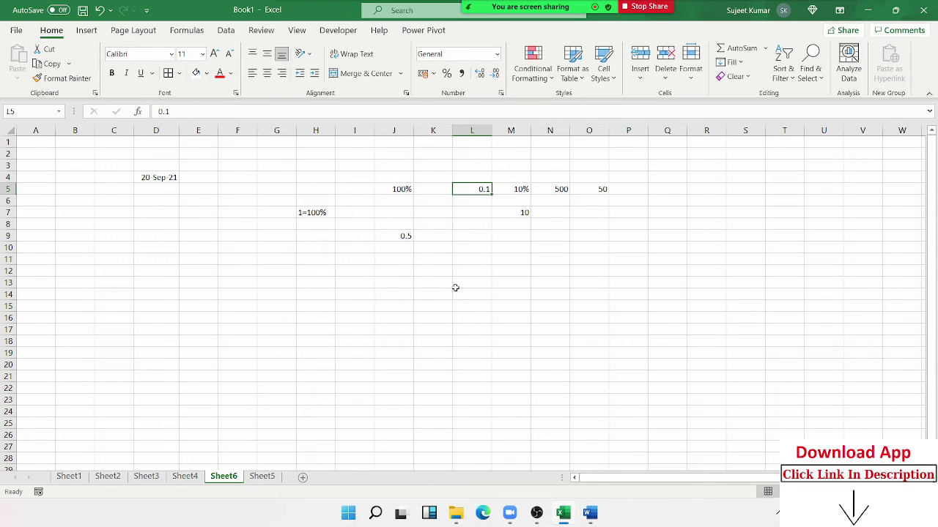
click(446, 74)
click(497, 54)
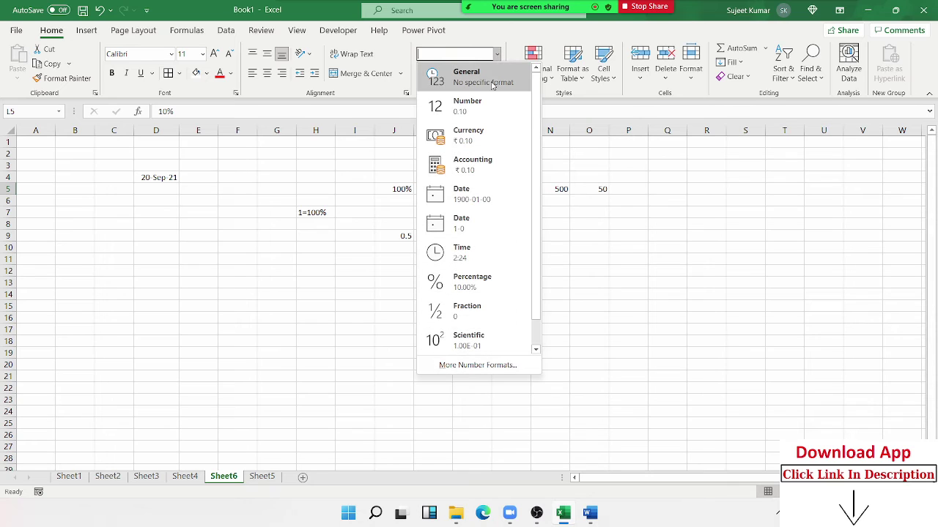
click(490, 85)
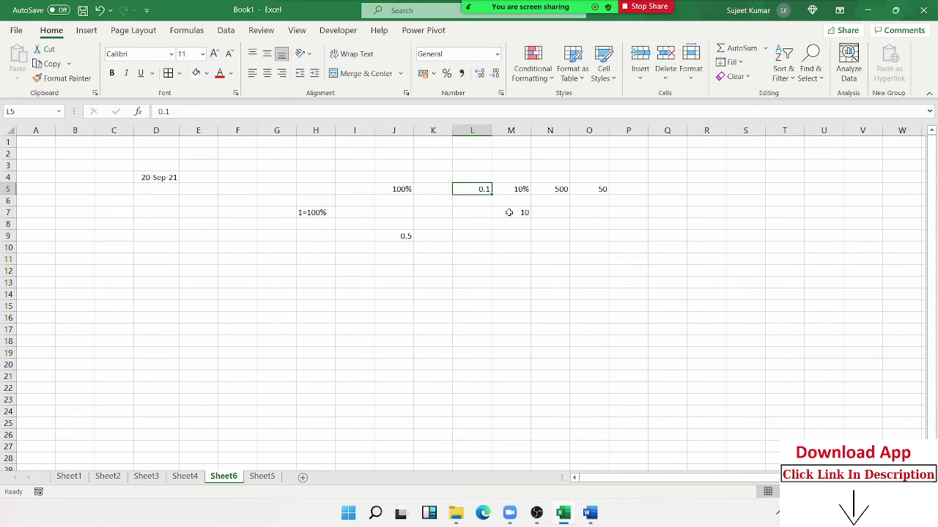
drag(566, 225, 594, 225)
Enter =500*0.1 in N8 to get 50, then type 100 in I11
text(=)
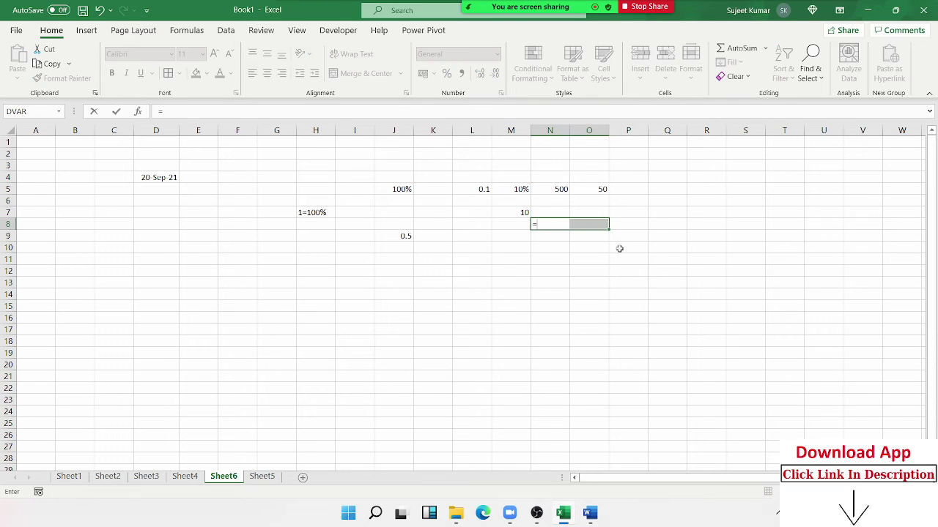
text(500*0)
text(.1)
key(Return)
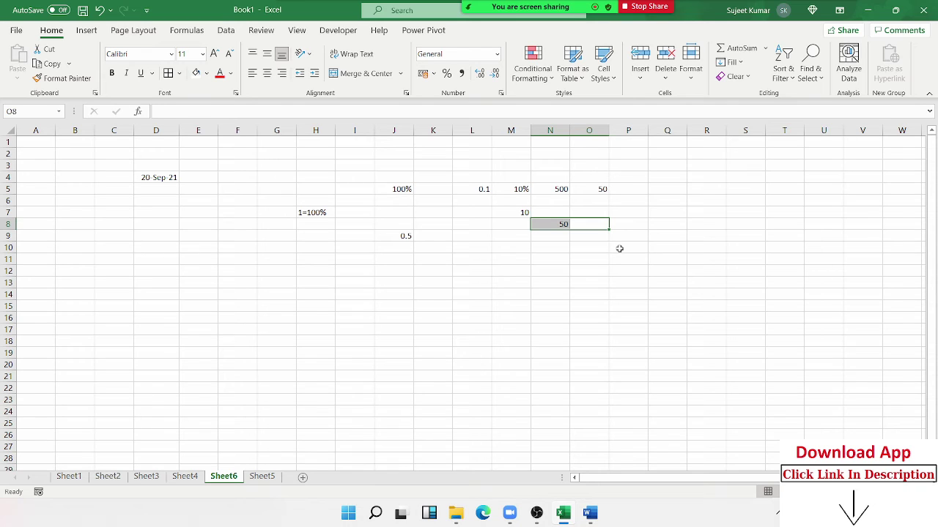
click(372, 257)
text(100)
key(Return)
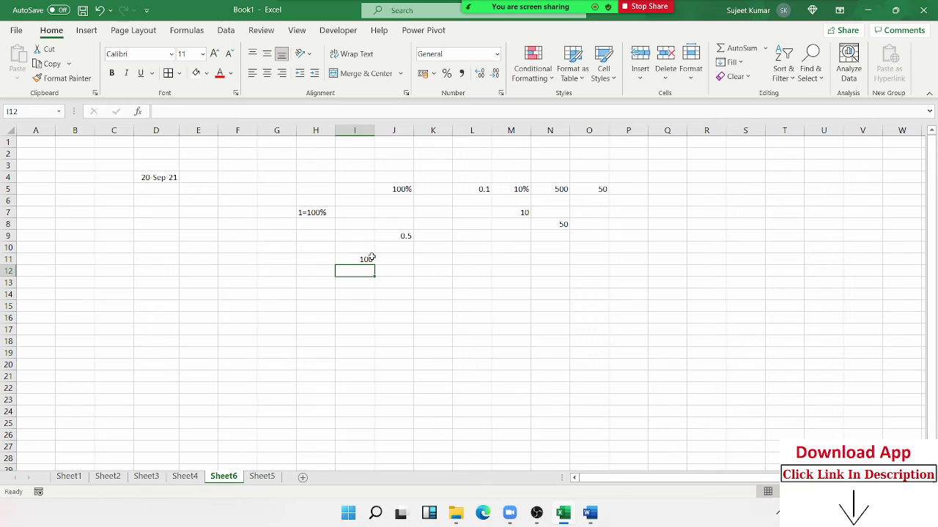
click(372, 258)
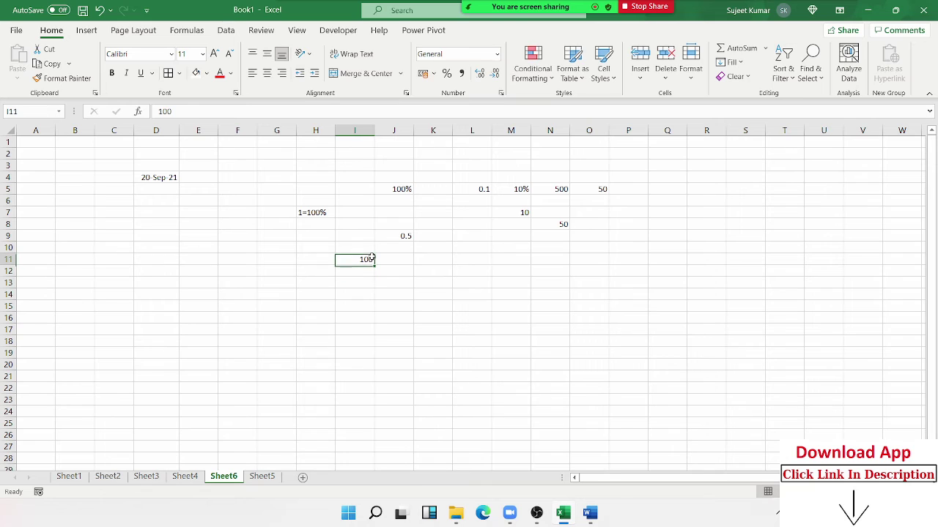
click(446, 74)
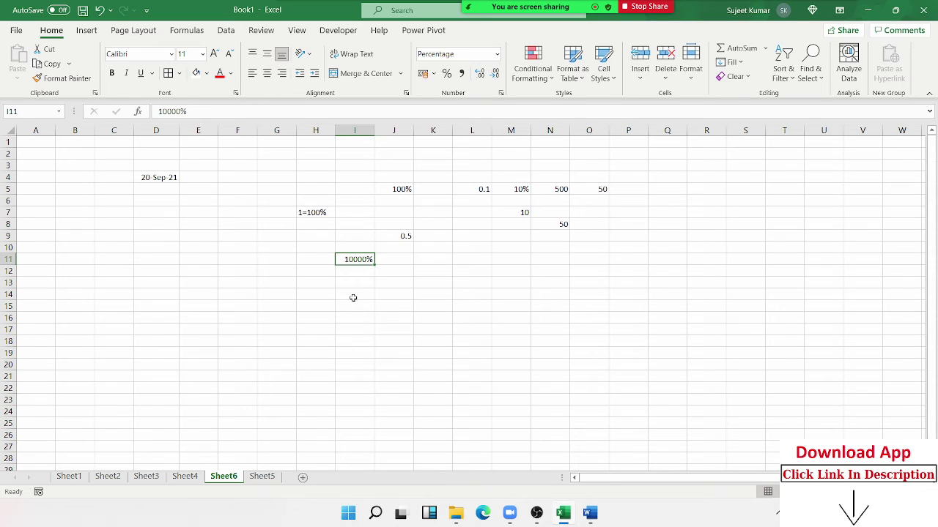
click(497, 55)
click(488, 78)
click(410, 269)
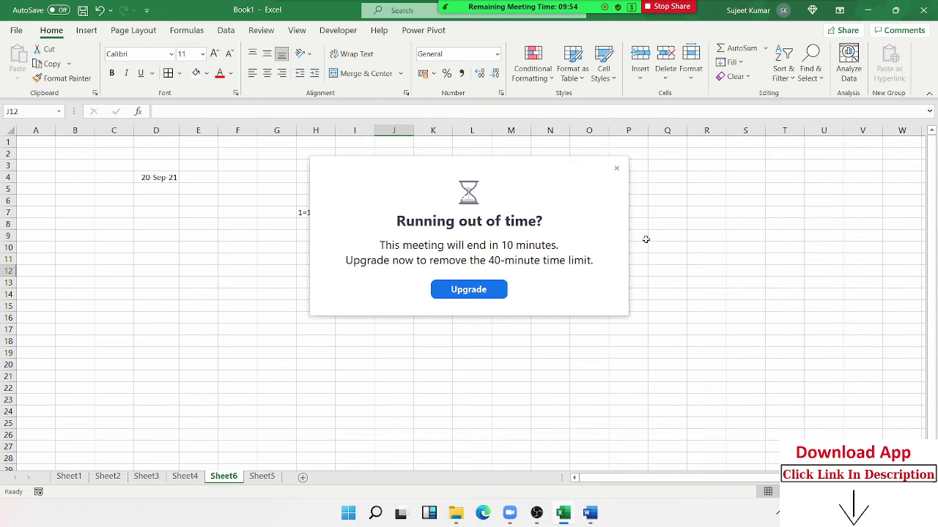
click(616, 168)
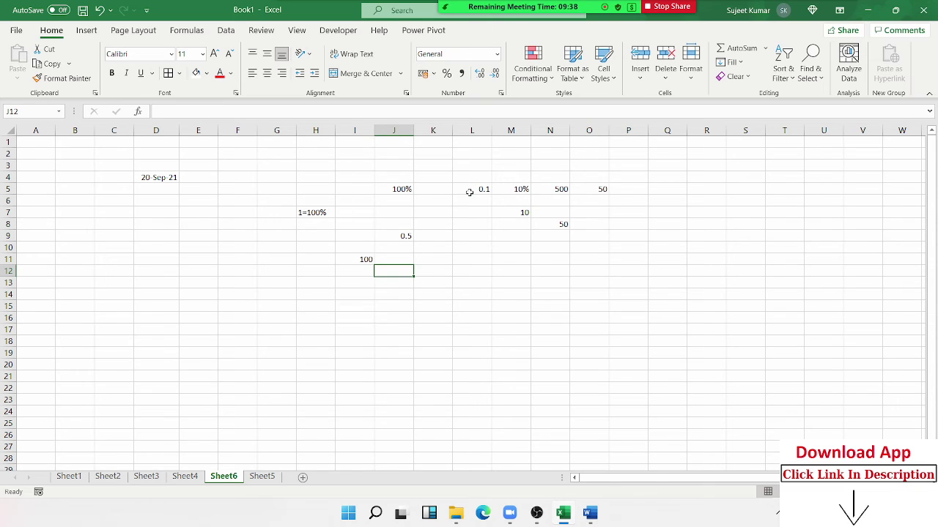
Clear all sample values from A2:O18, then view Fraction types in Format Cells for E3:F5
mouse_move(586, 341)
mouse_down()
mouse_move(301, 189)
mouse_move(22, 151)
mouse_up()
key(Delete)
drag(229, 163, 203, 184)
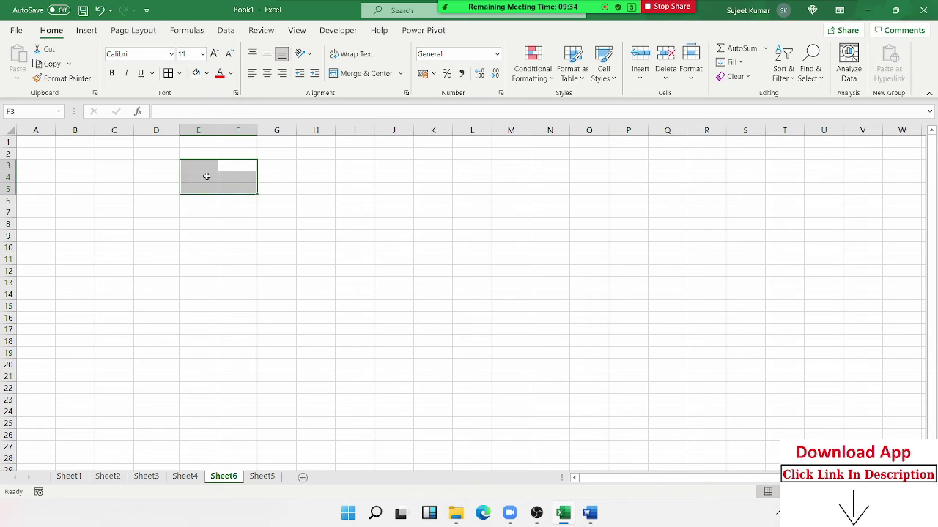
click(501, 93)
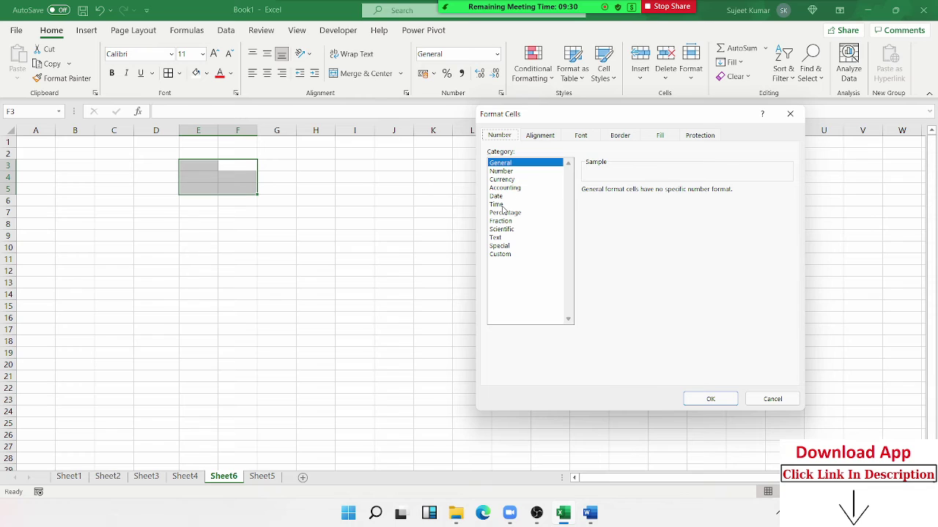
click(503, 205)
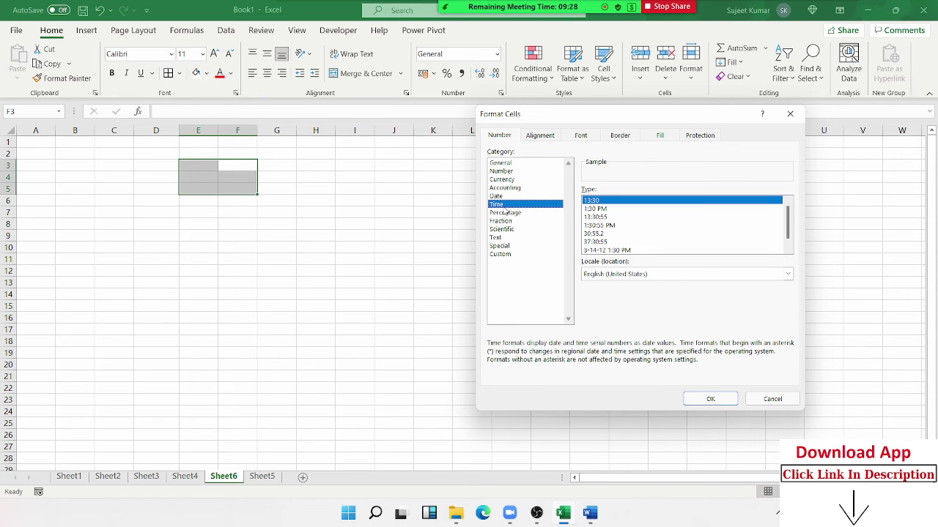
click(506, 212)
click(505, 220)
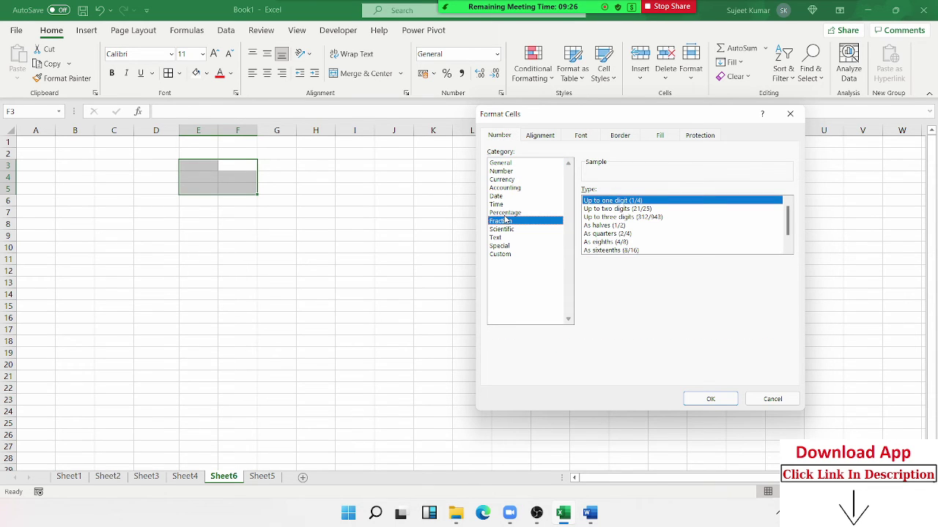
Enter 2.5 in I9 and format it as an As halves fraction, showing 2 1/2
key(Escape)
click(352, 236)
text(2)
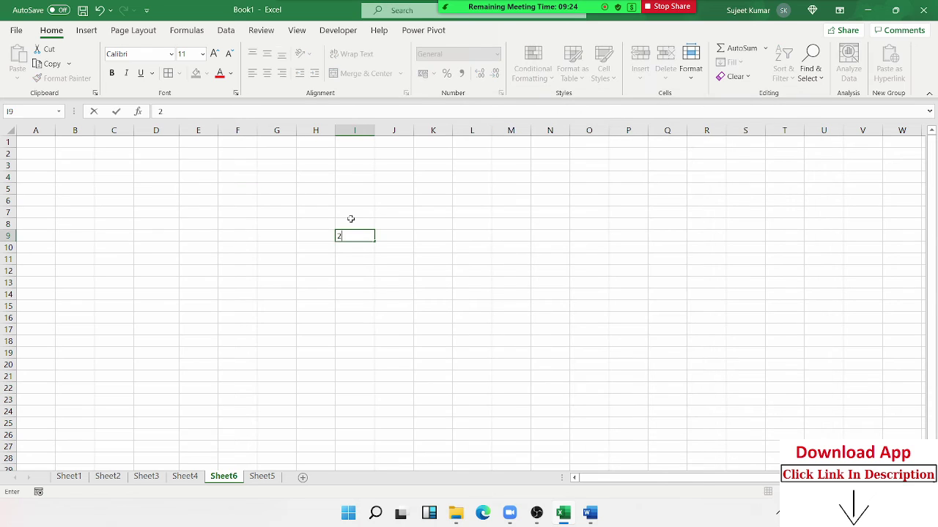
text(.5)
key(Return)
click(373, 236)
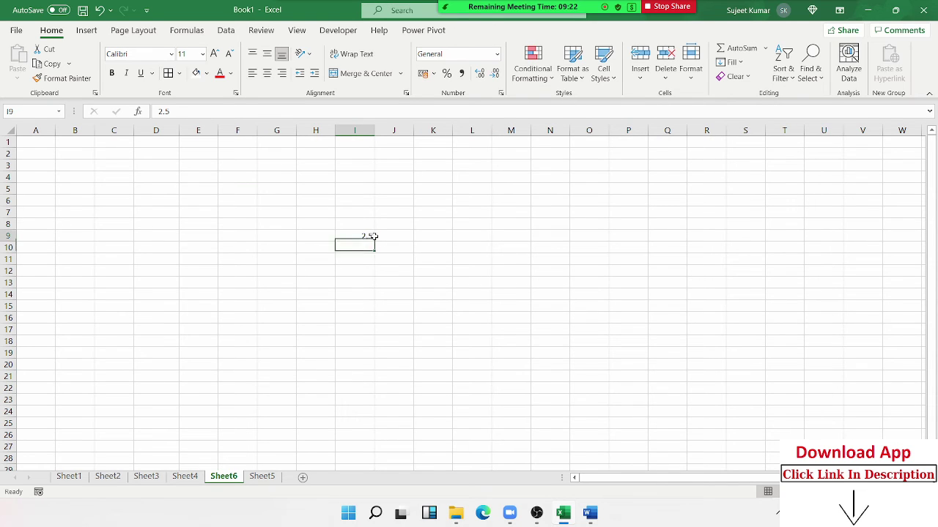
click(502, 93)
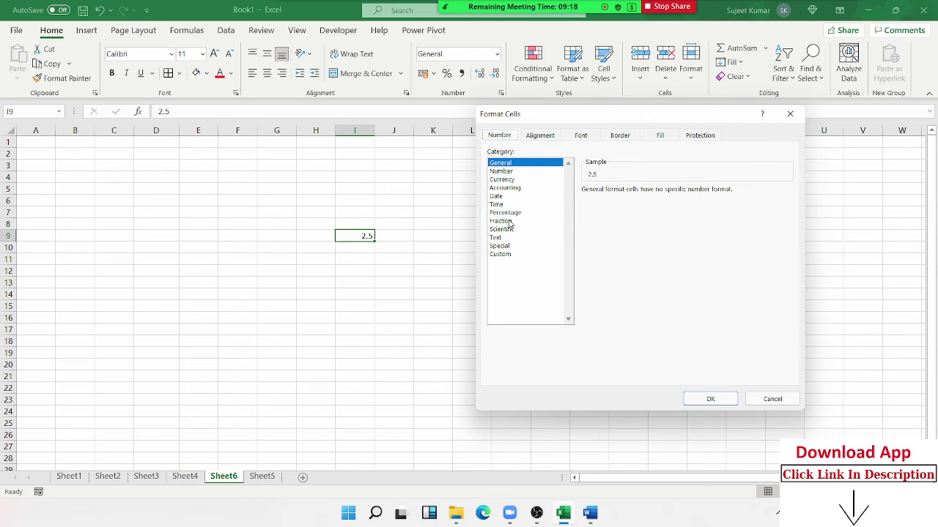
click(508, 221)
click(597, 226)
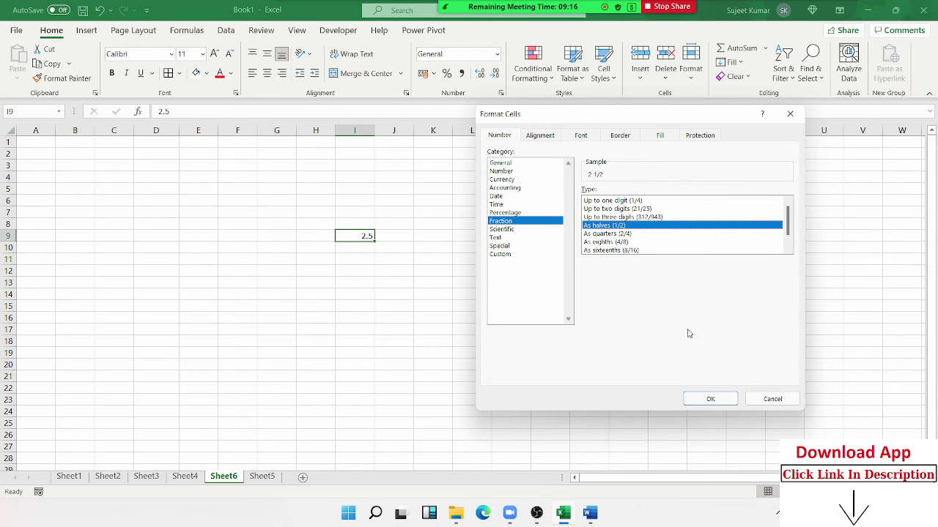
click(704, 402)
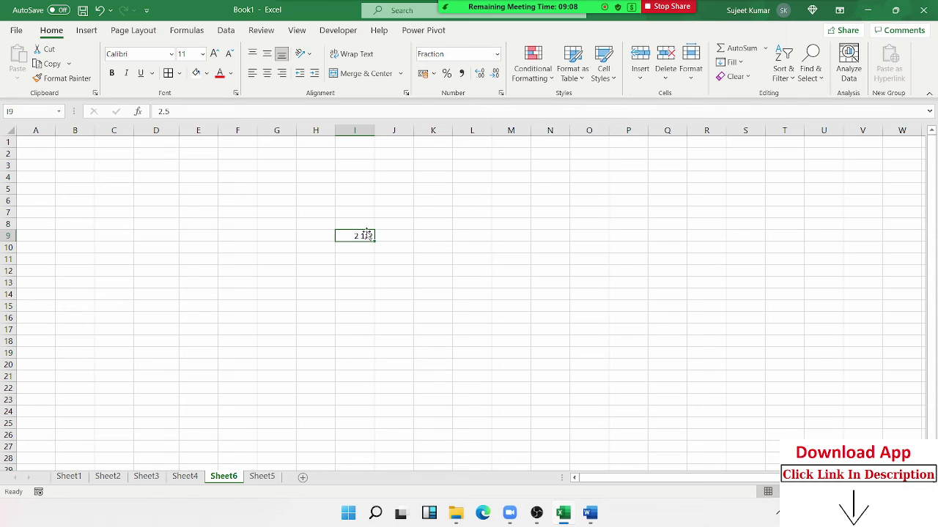
mouse_move(688, 12)
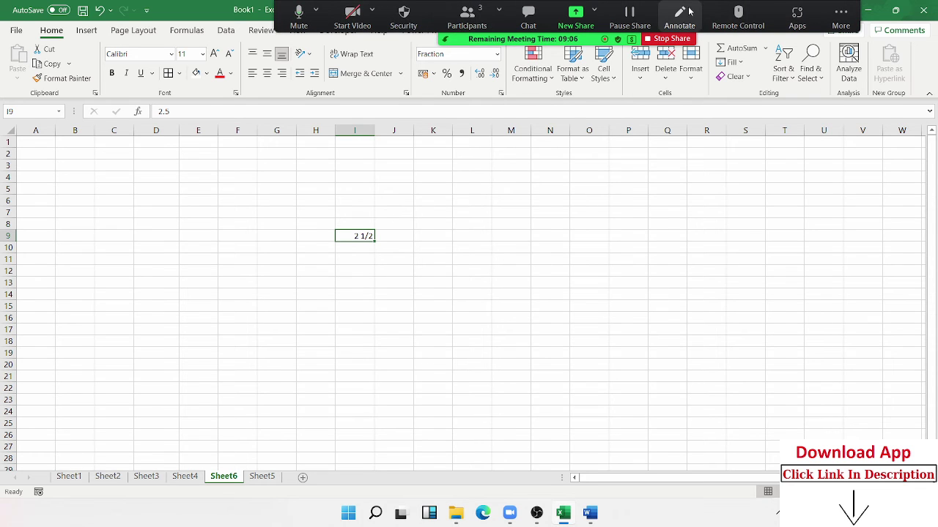
Handwrite a blue 2 1/2 annotation and draw a line linking it to cell I9
click(679, 13)
mouse_move(565, 209)
mouse_down()
mouse_move(569, 251)
mouse_move(597, 243)
mouse_up()
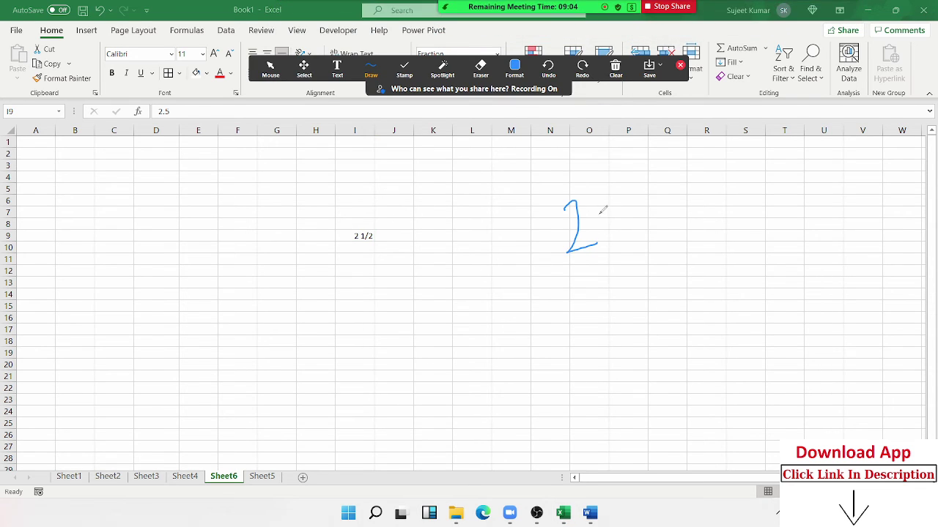
drag(605, 206, 664, 195)
mouse_move(629, 169)
mouse_down()
mouse_move(630, 194)
mouse_move(682, 242)
mouse_up()
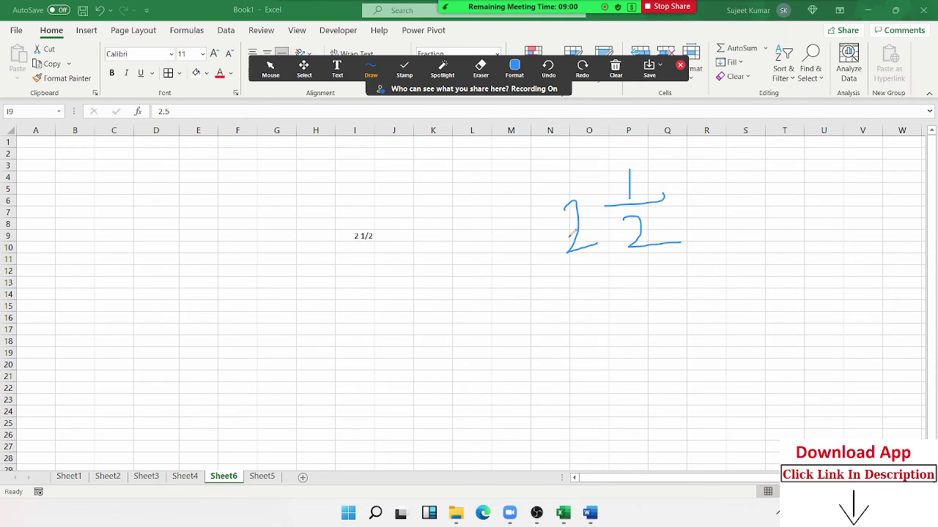
drag(568, 236, 438, 236)
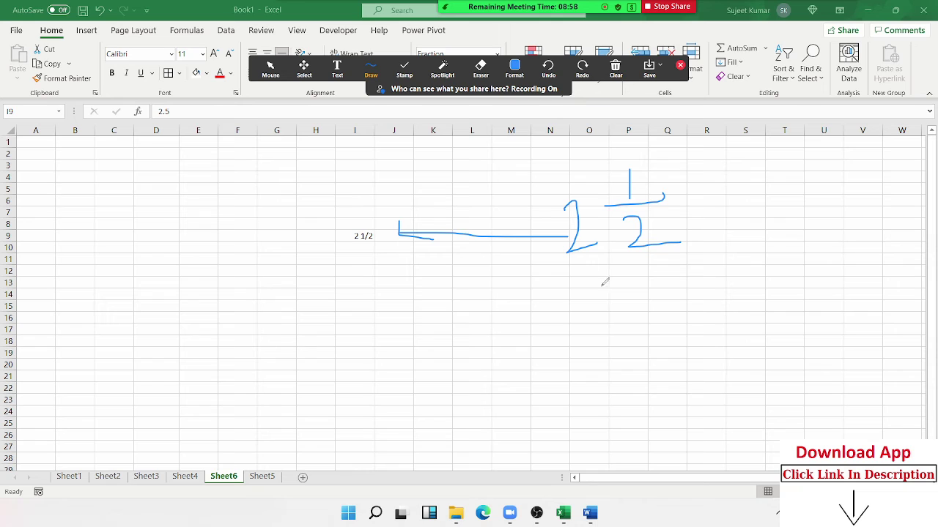
click(679, 66)
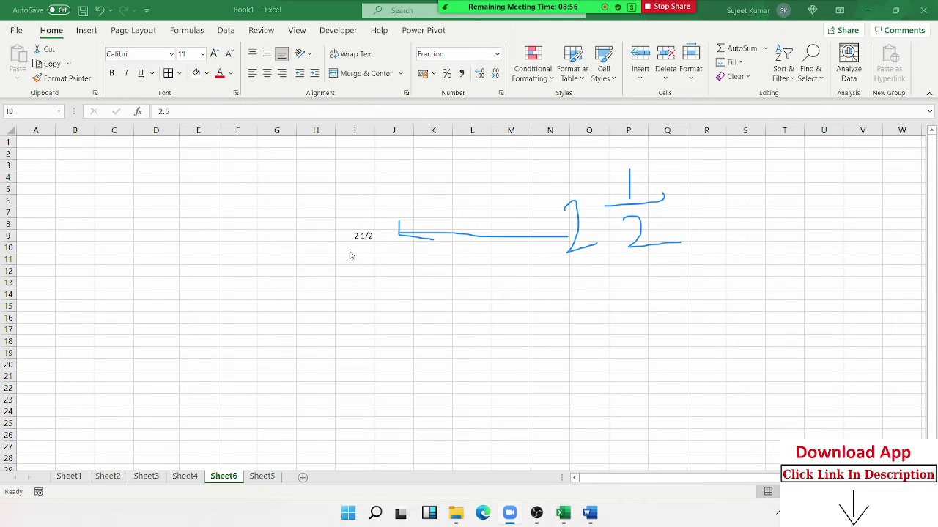
Reformat I9 with the As quarters fraction type so 2.5 shows as 2 2/4
click(502, 93)
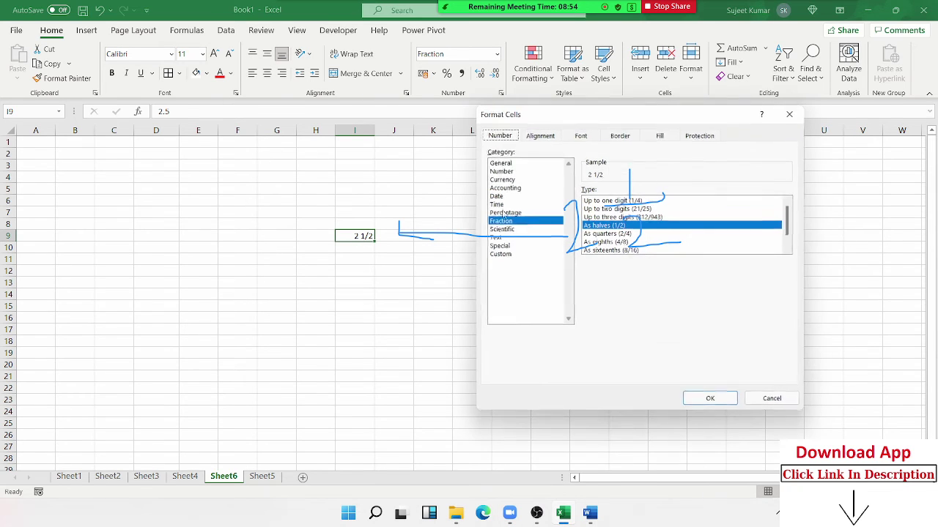
drag(672, 123, 245, 125)
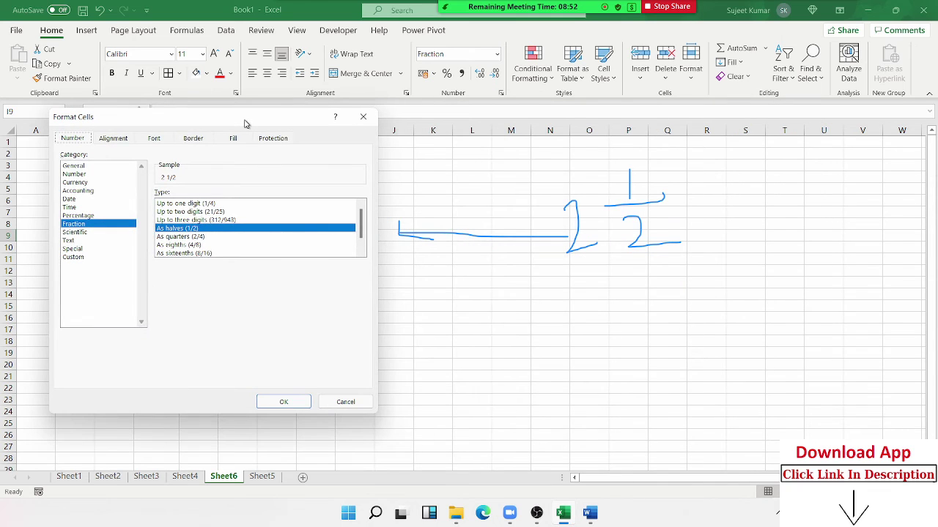
click(197, 245)
click(198, 236)
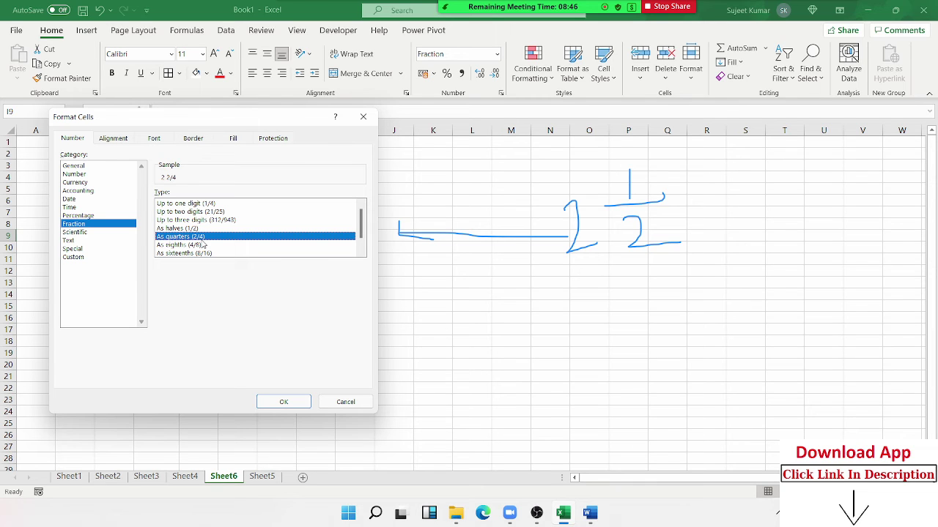
click(290, 402)
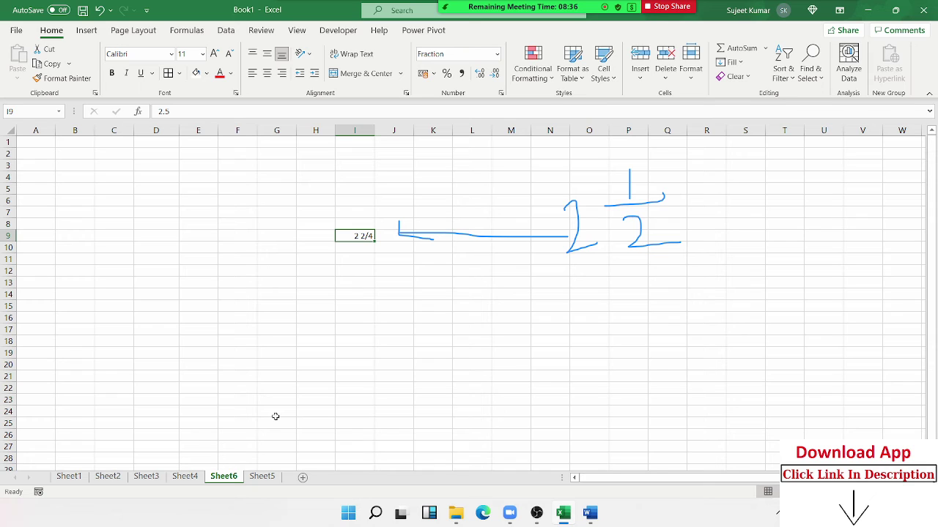
click(316, 306)
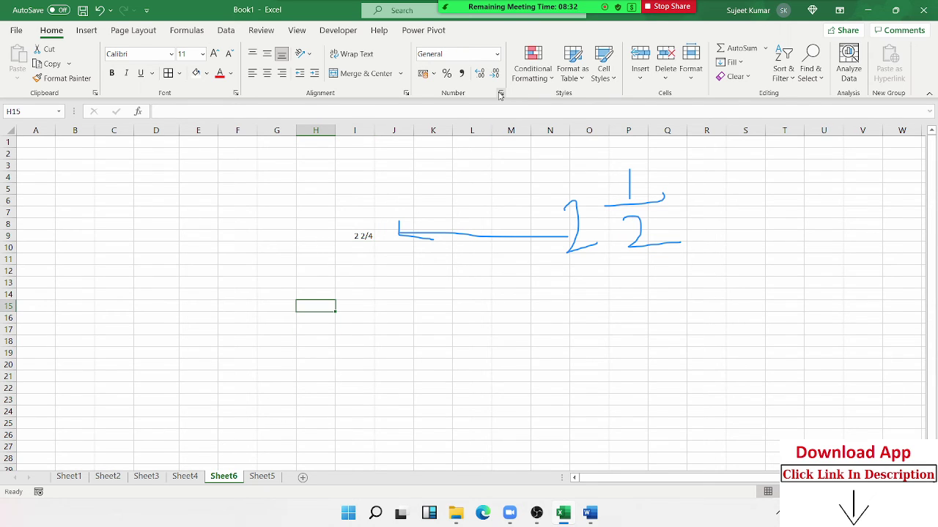
Review the Time, Scientific and Text categories in Format Cells without applying any
click(501, 94)
click(85, 208)
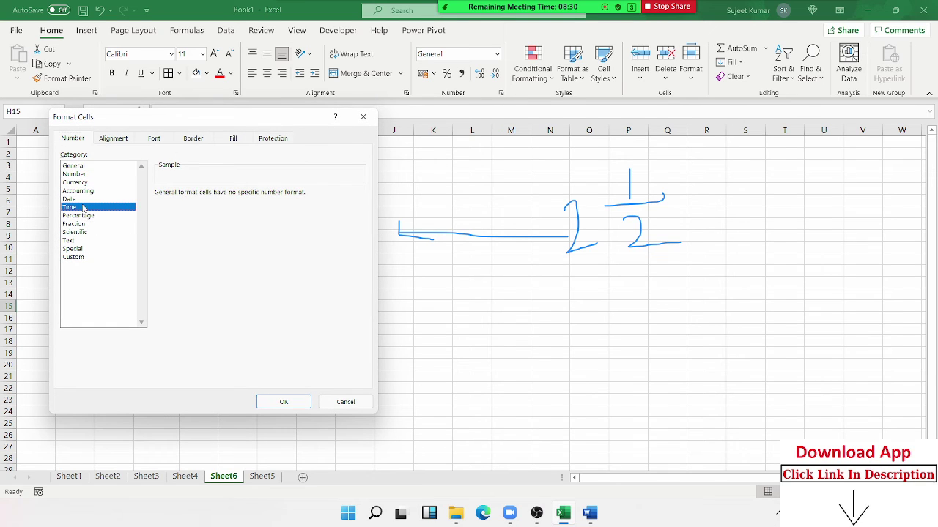
click(78, 232)
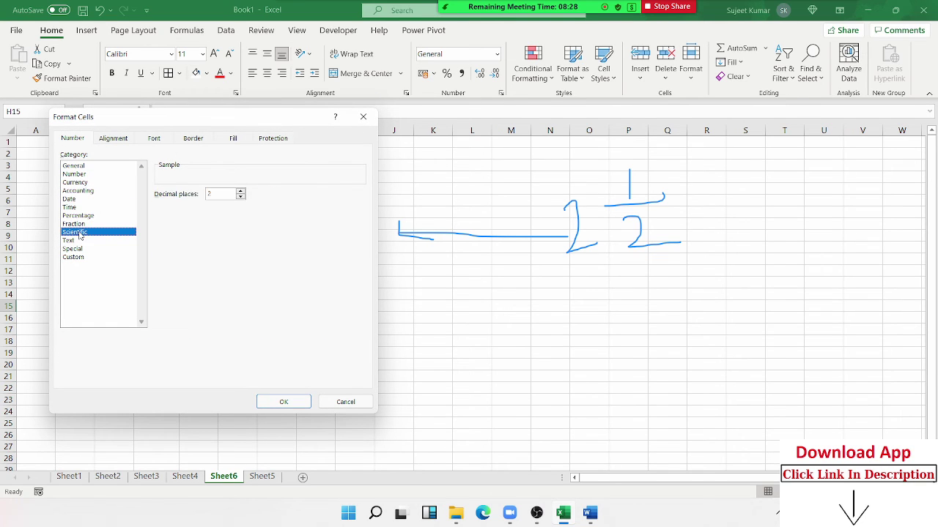
click(75, 242)
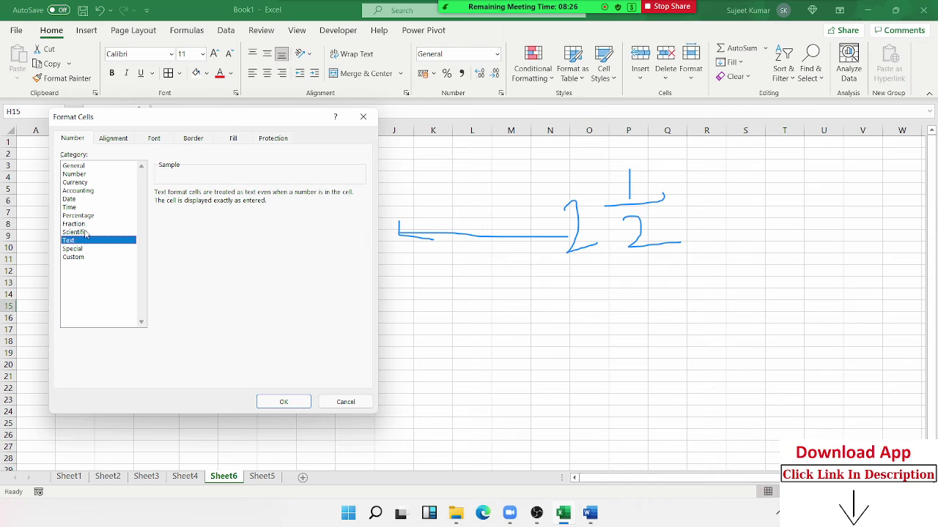
key(Return)
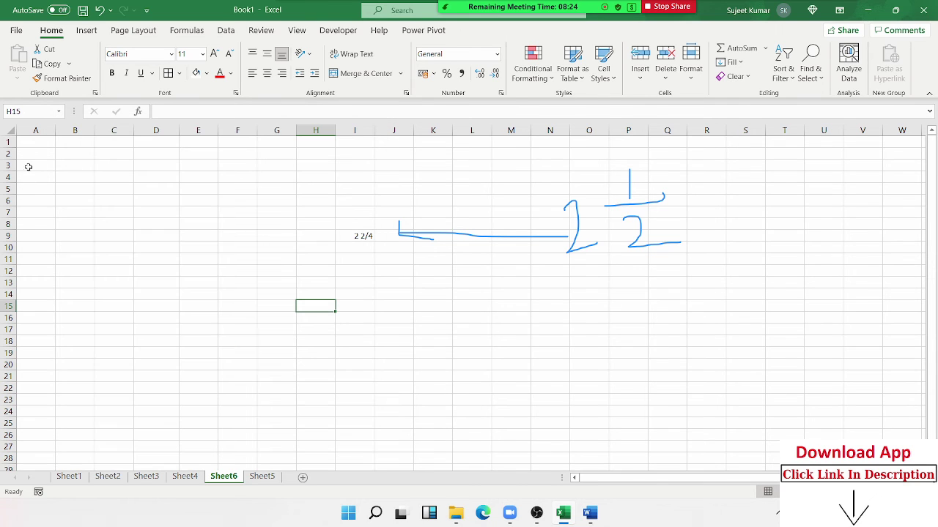
Enter the number 31316 in A1, then clear it from the cell
click(37, 141)
text(31316)
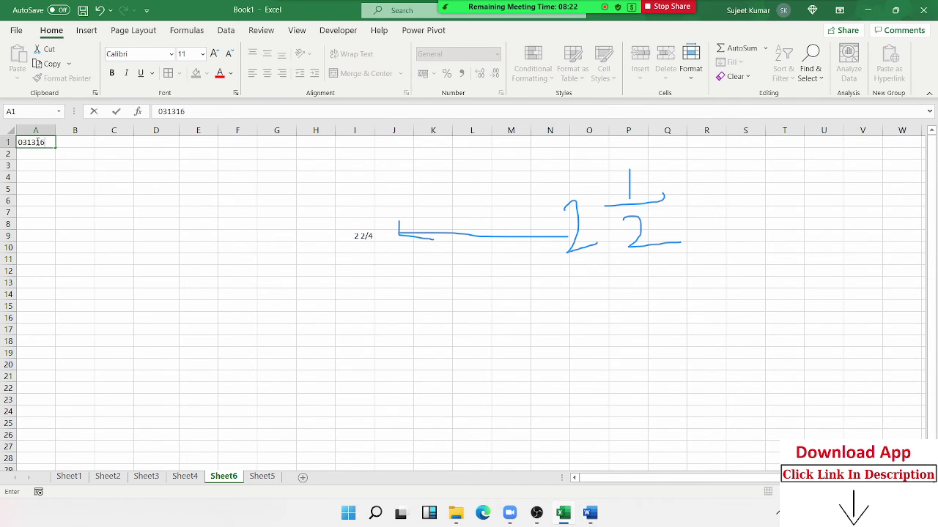
key(Return)
key(Up)
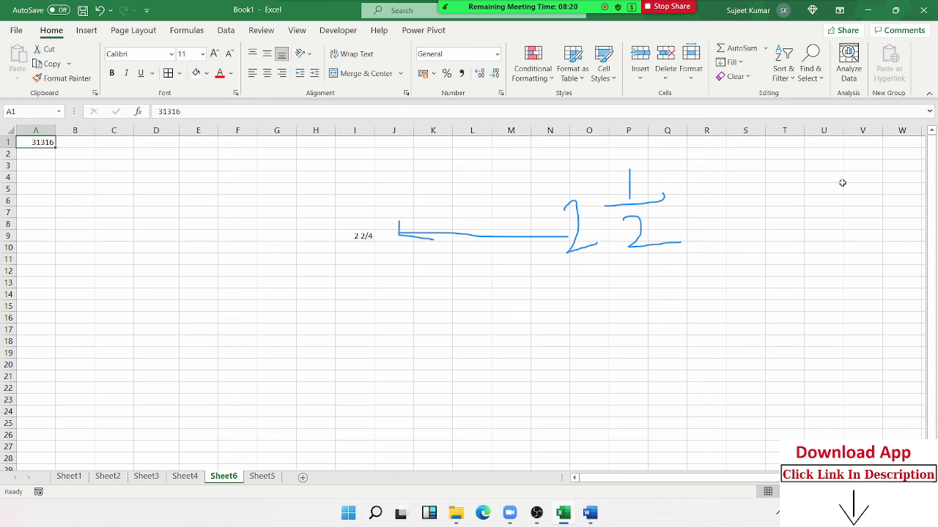
key(Delete)
Put heading 'Chq' in A1, enter 0012365 in A2, then retype it with a leading apostrophe
text(Chq)
key(Return)
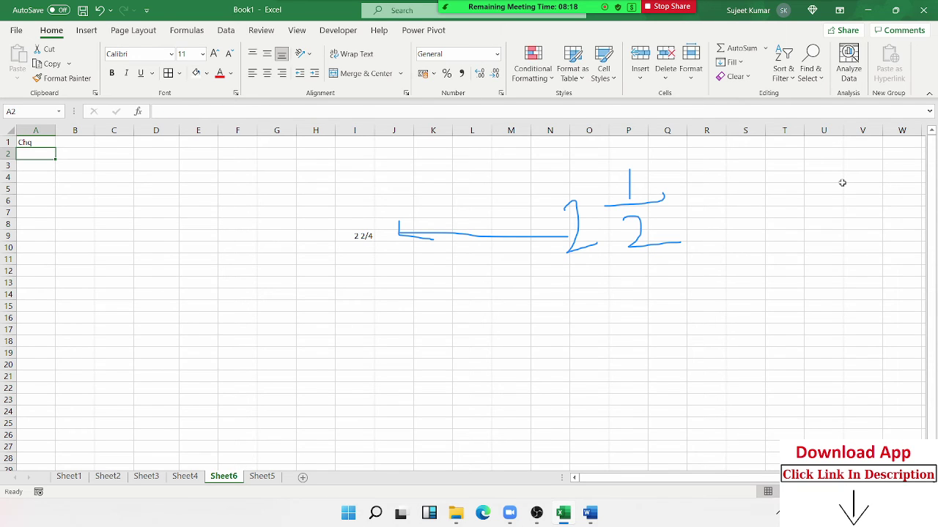
text(00)
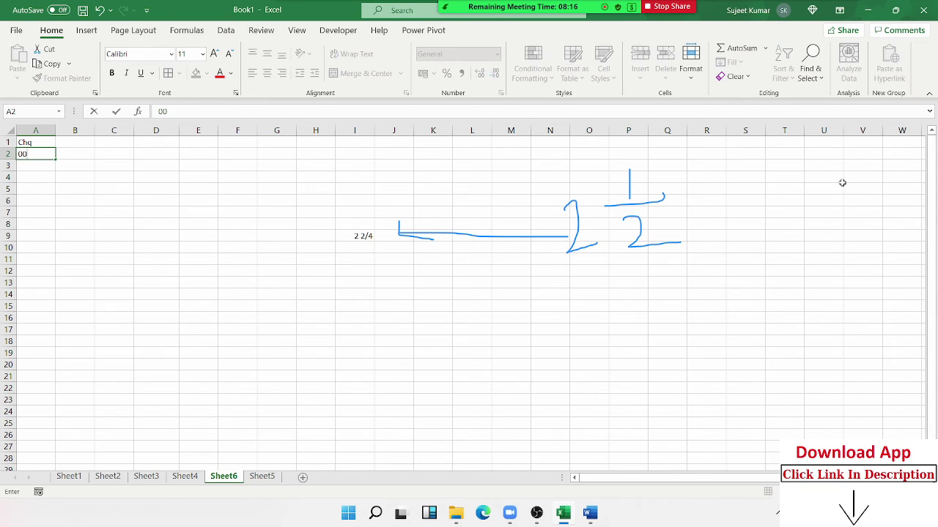
text(12365)
key(Return)
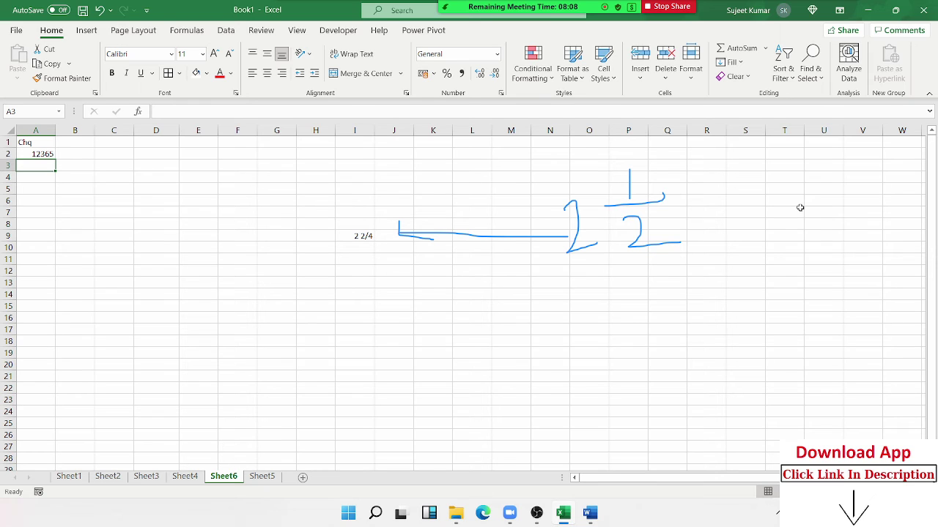
key(Up)
text(')
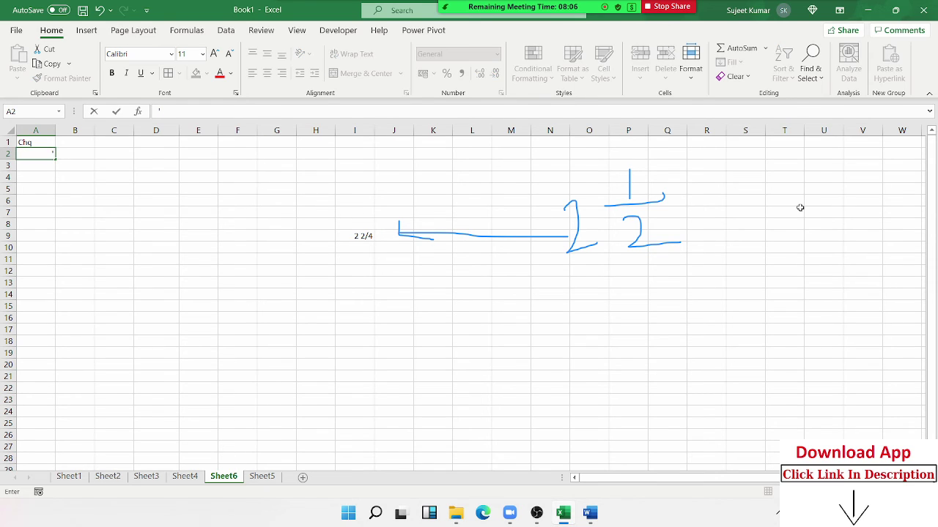
text(000)
text(12365)
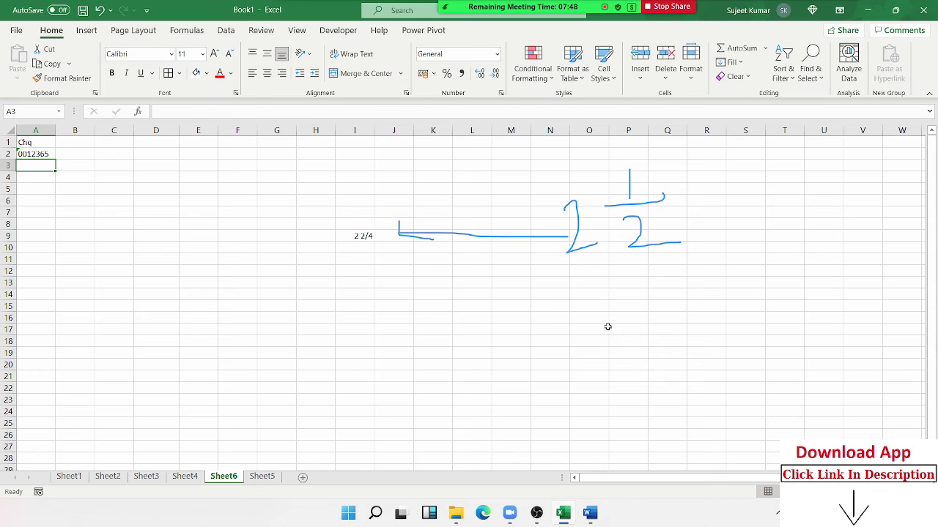
Format the whole of column A with the Text number format
click(36, 130)
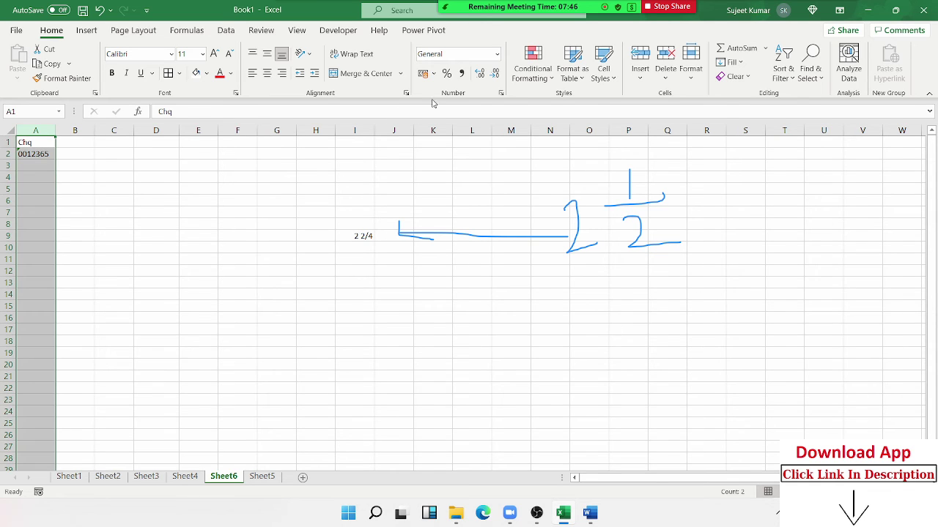
click(502, 93)
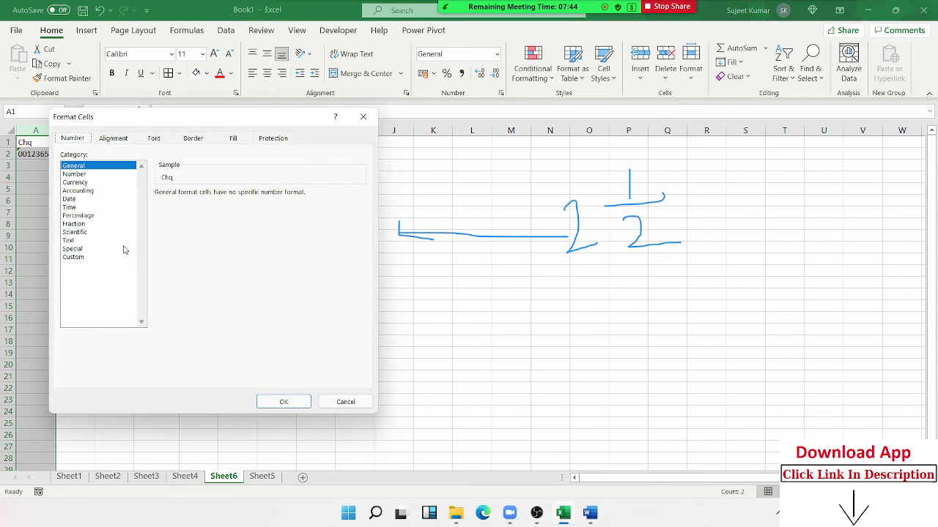
click(73, 240)
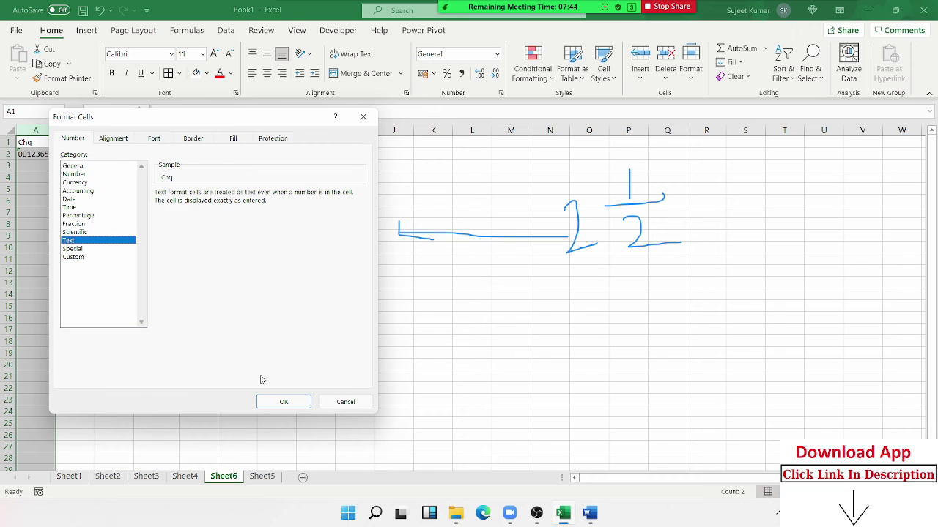
click(291, 402)
Enter cheque numbers 68559, 003145 and 956585 into A3:A5
click(21, 166)
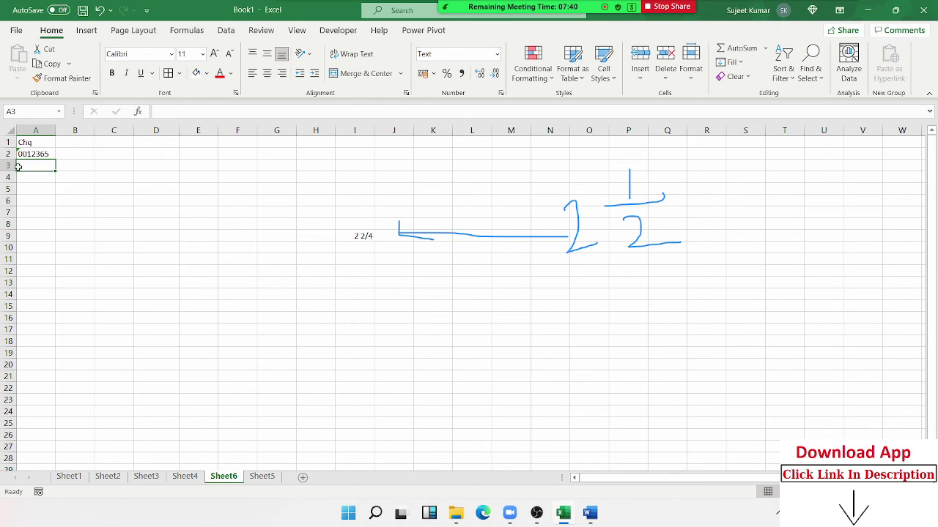
text(68559)
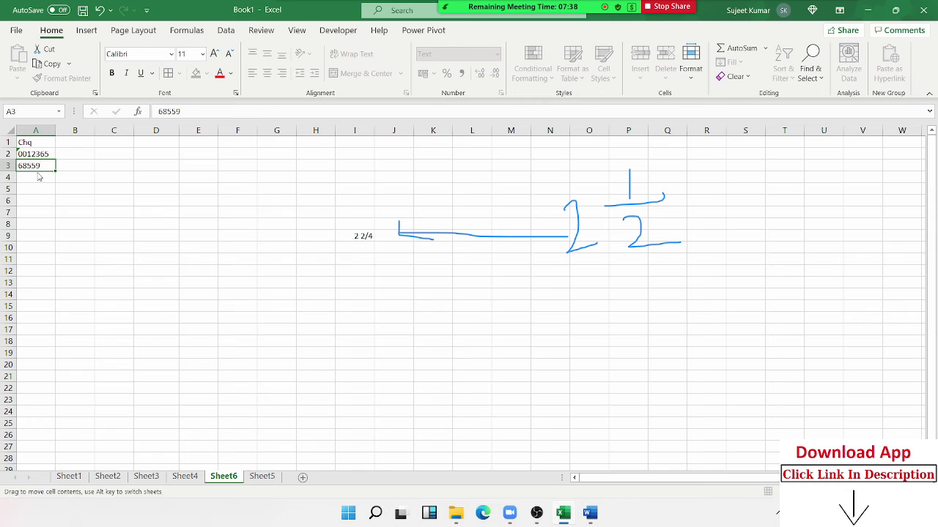
click(44, 176)
text(0)
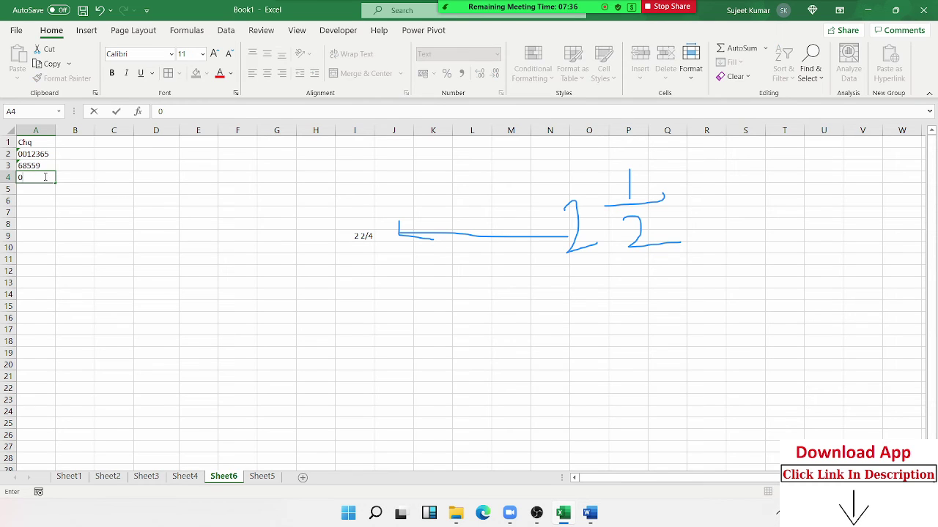
text(03145)
key(Return)
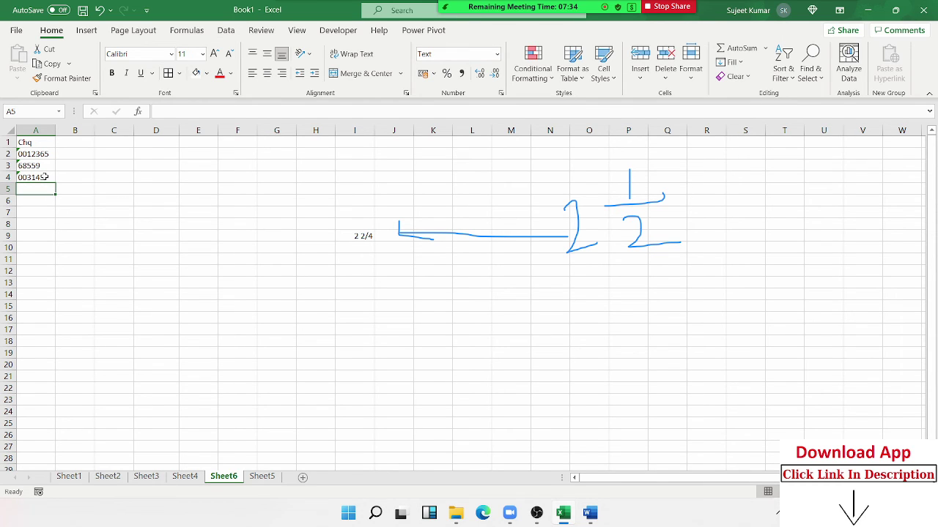
text(9565)
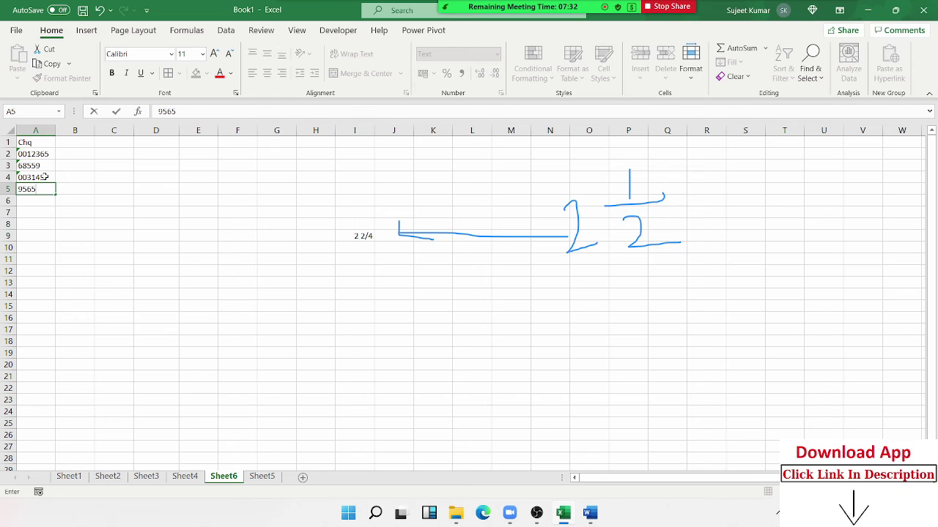
text(85)
key(Return)
In A6, enter a SUM formula over A1:A5, which stays as text
text(')
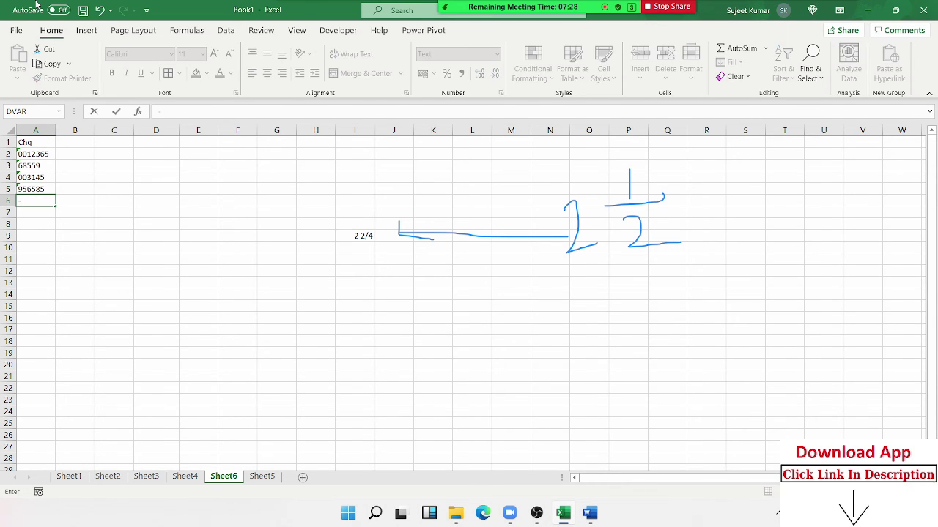
text(=su)
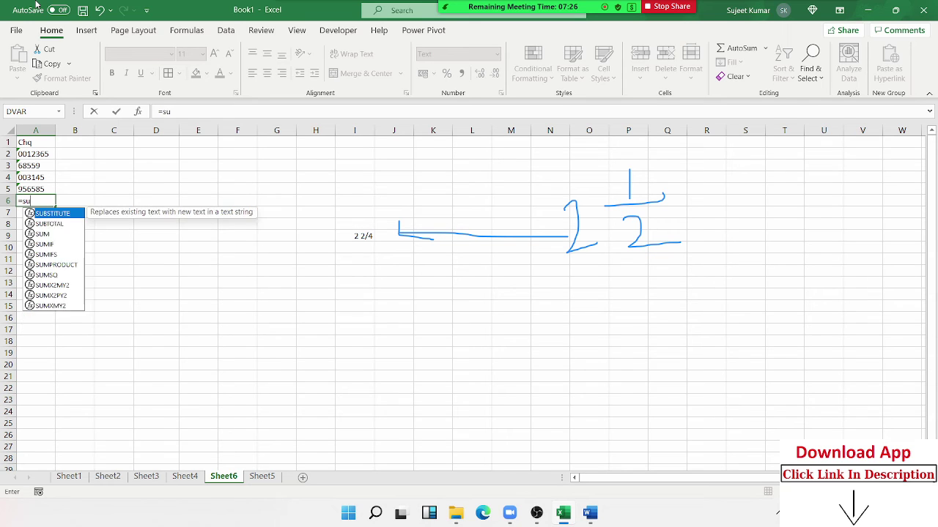
text(m()
key(Up)
key(shift+Up)
key(shift+Up)
key(shift+Up)
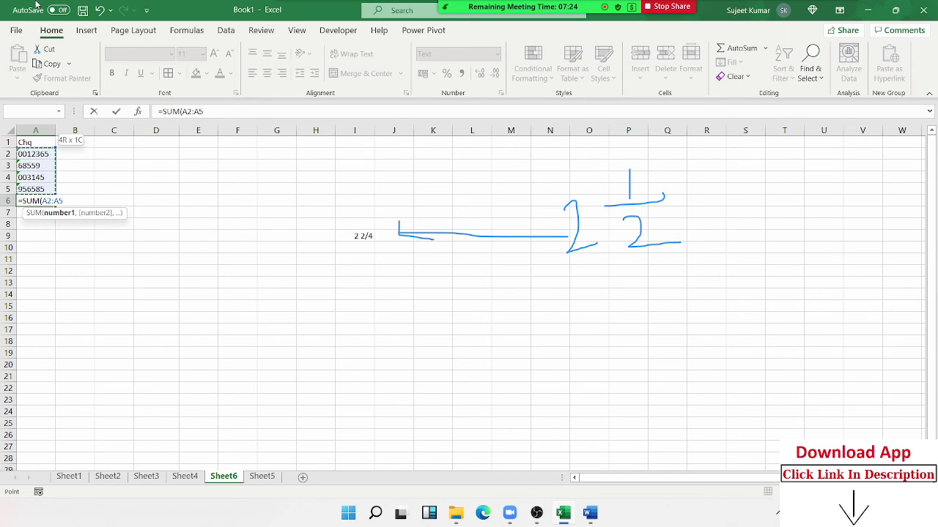
key(shift+Up)
key(Return)
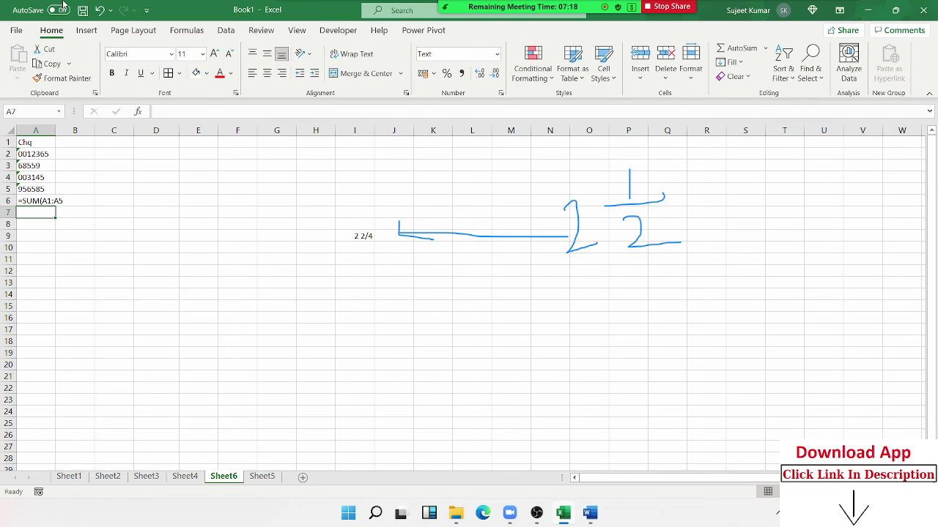
Enter 853, 15465 and 165256 into D1:D3
click(158, 140)
text(85)
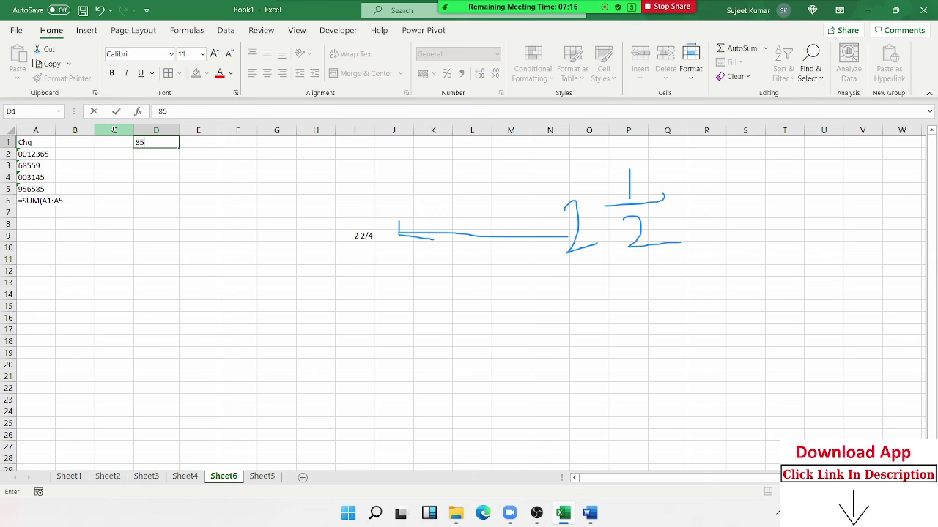
text(3)
key(Return)
text(1)
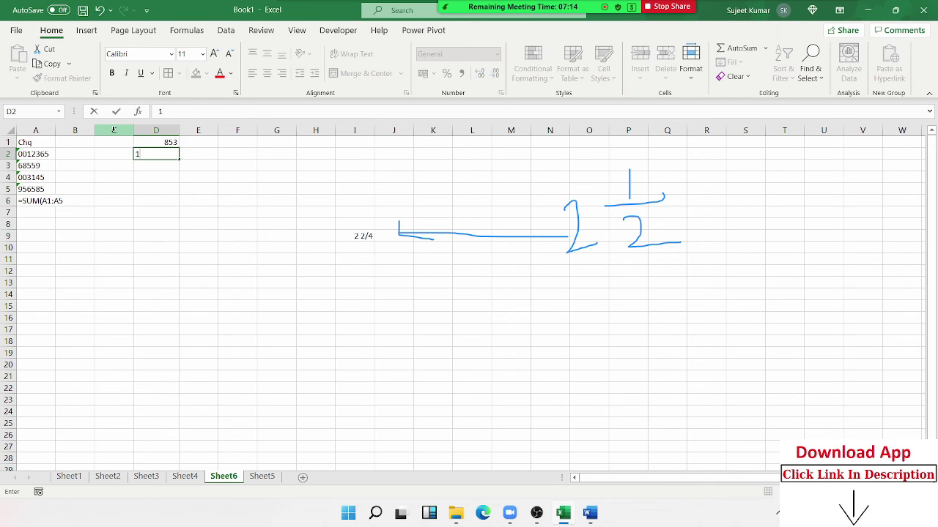
text(5465)
key(Return)
text(1652)
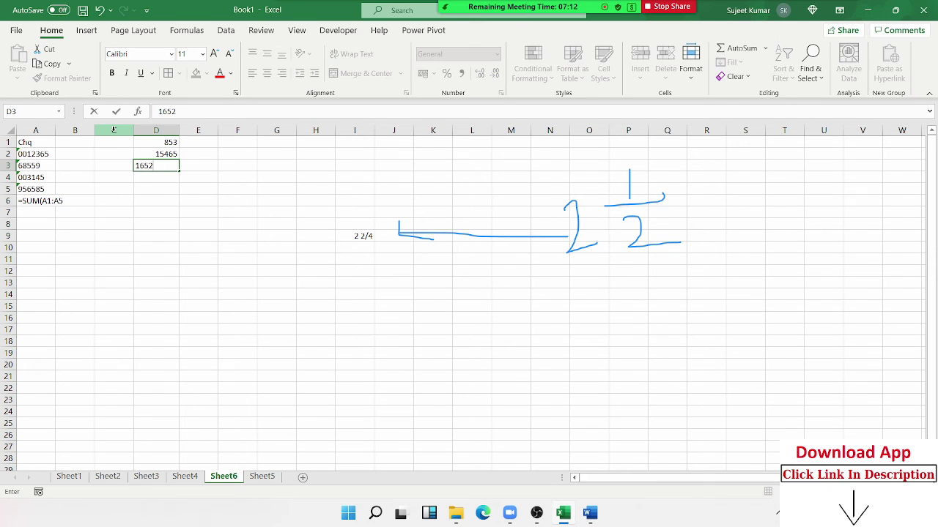
text(56)
key(Return)
Enter date 4/6/17 in D4, convert it to General (6365), and select D1:D4
text(4/6)
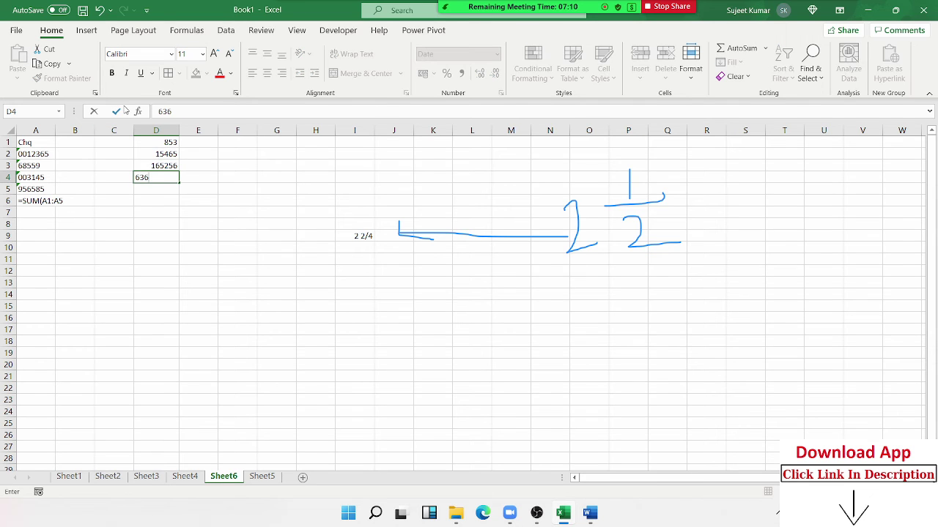
text(/17)
click(192, 189)
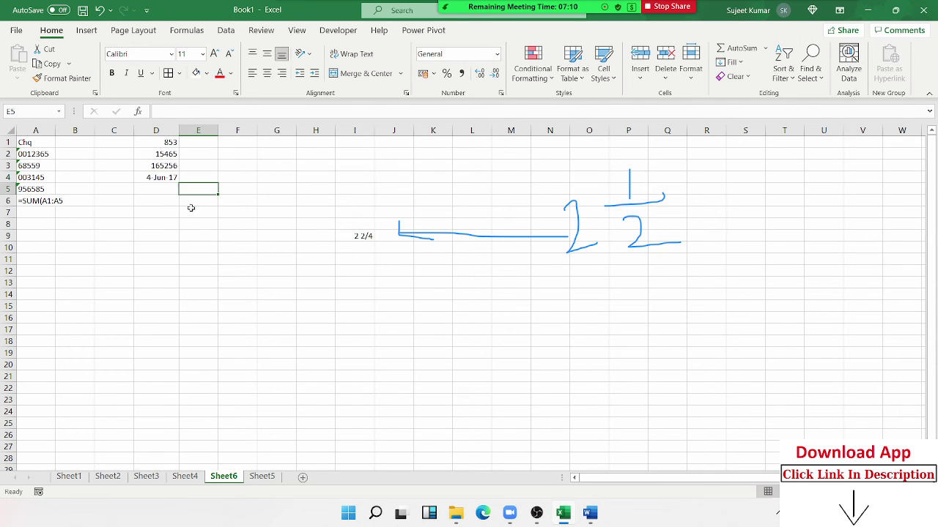
click(170, 178)
key(ctrl+shift+asciitilde)
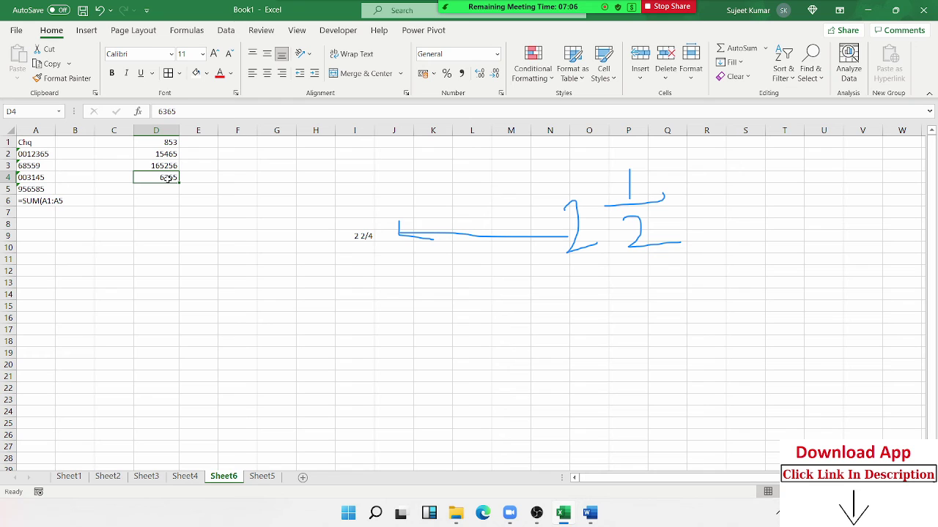
drag(168, 180, 168, 142)
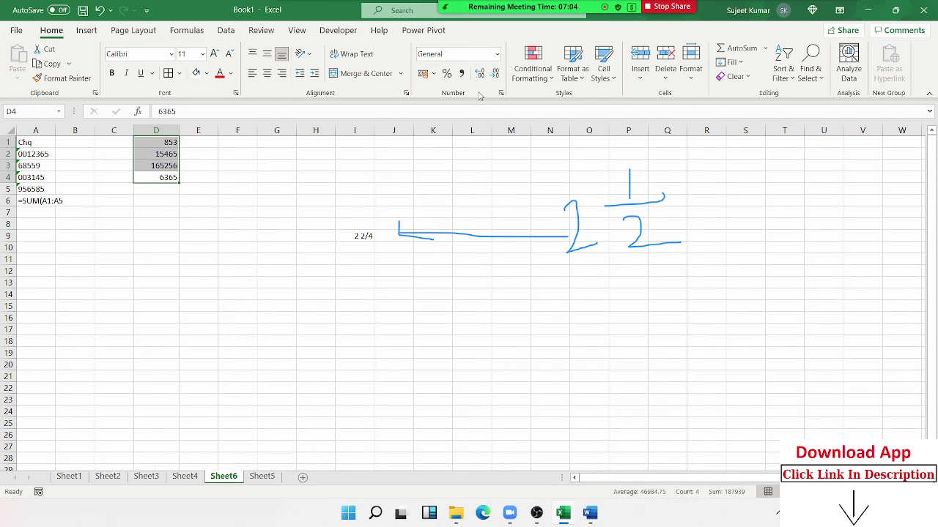
Apply the Custom number format 000000 to D1:D4
key(ctrl+1)
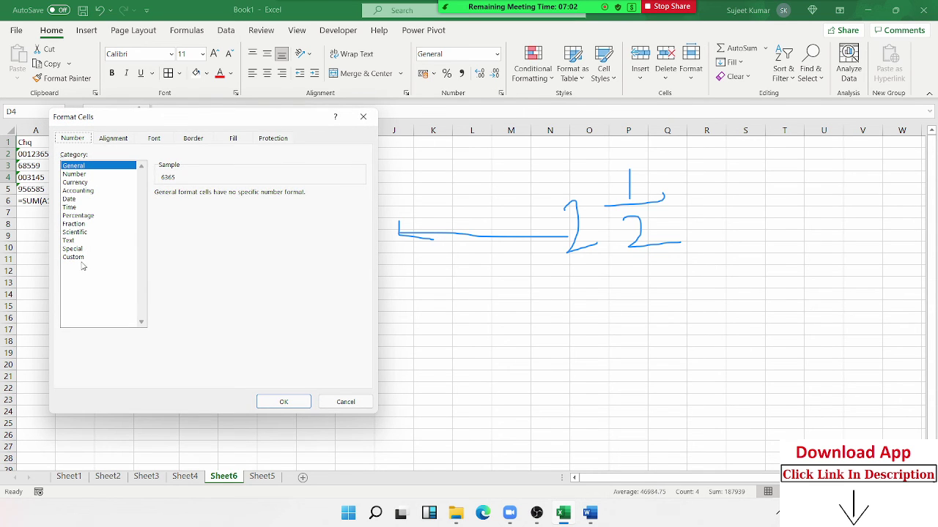
click(82, 258)
drag(153, 119, 280, 113)
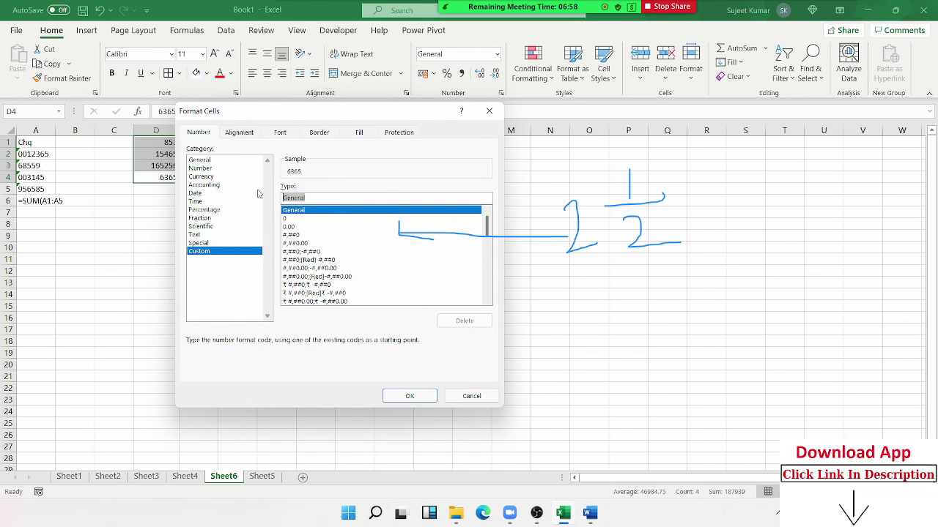
text(0000)
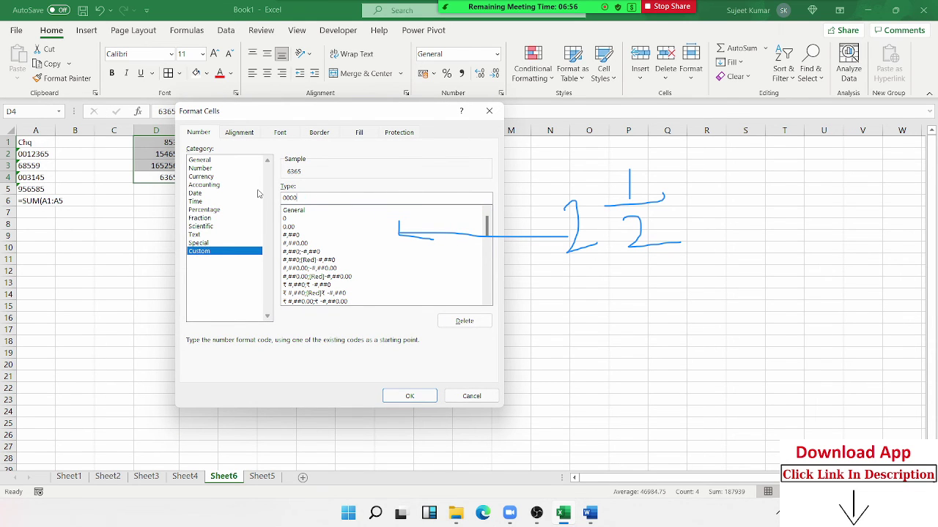
text(000)
key(BackSpace)
mouse_move(228, 119)
mouse_down()
mouse_move(260, 104)
mouse_move(250, 107)
mouse_up()
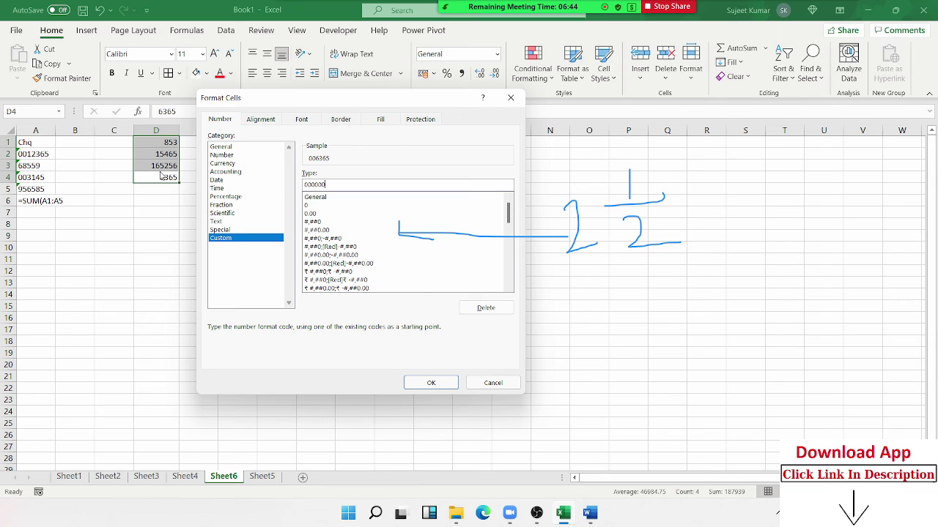
click(452, 387)
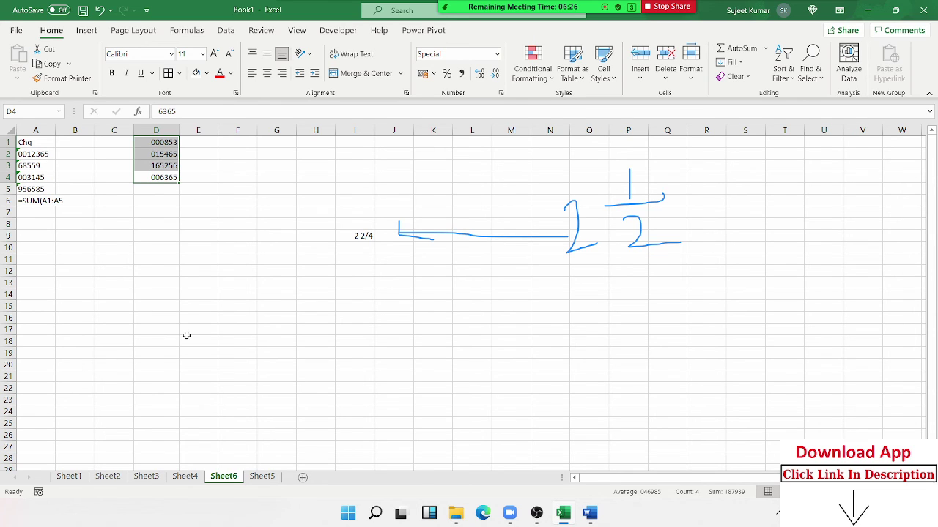
Enter 0001 in G7 so it displays as 1, then cancel a 1000 entry in G9
click(269, 209)
text(00)
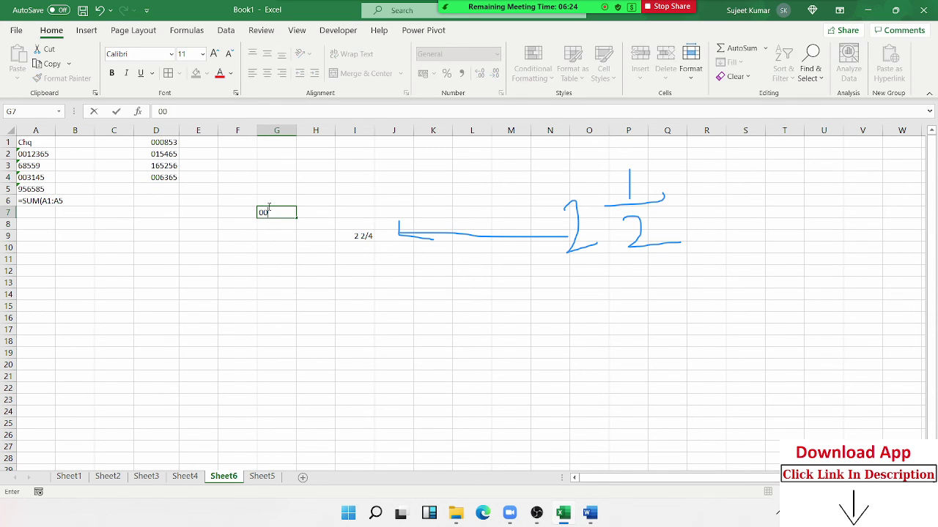
text(01)
click(273, 231)
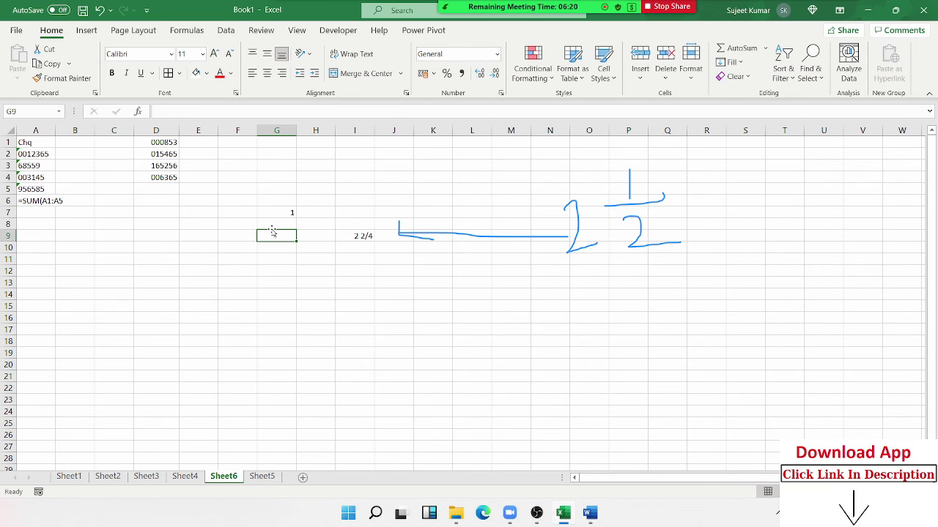
text(1000)
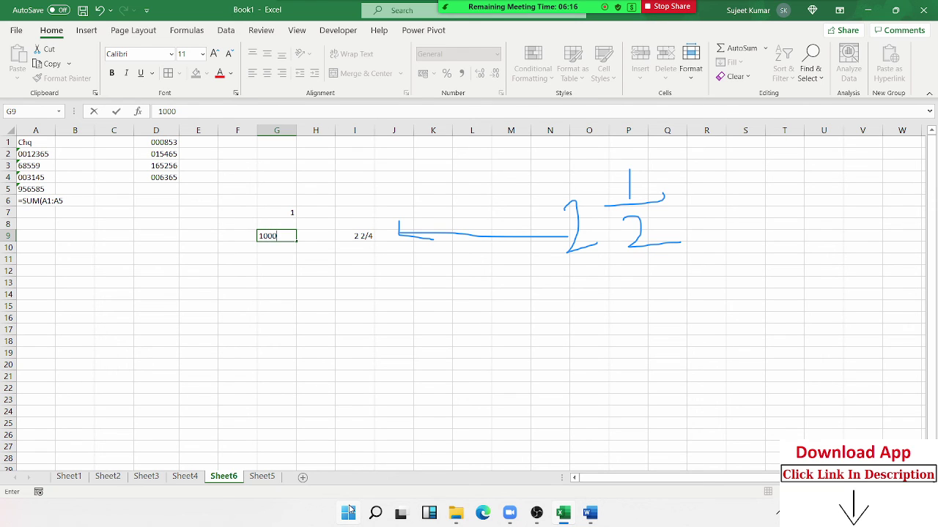
key(Escape)
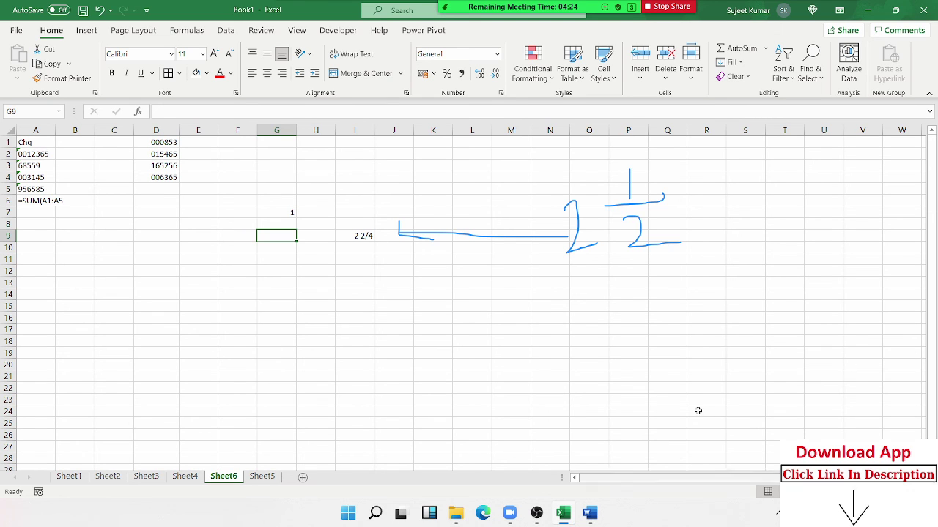
Select N20:N21 and browse the Custom format codes in Format Cells
drag(549, 376, 513, 364)
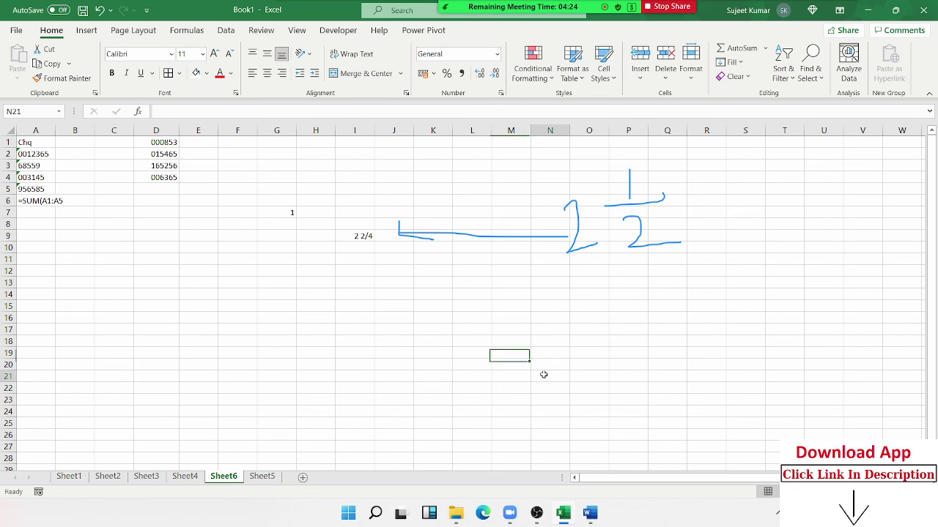
click(500, 93)
click(236, 240)
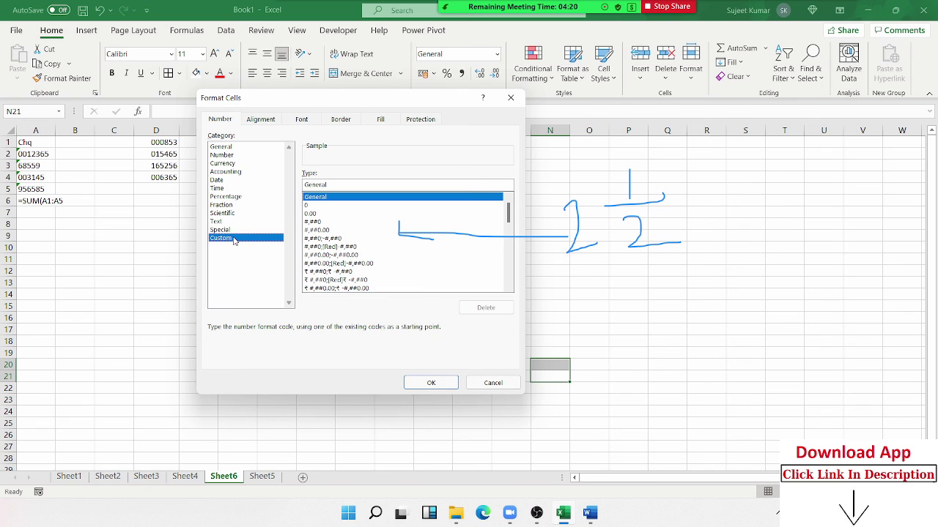
drag(354, 99, 230, 78)
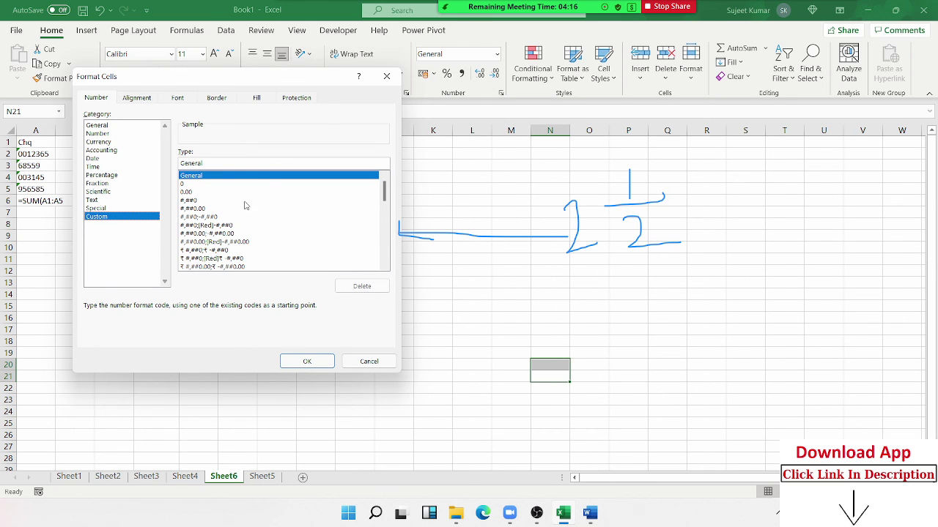
click(196, 233)
scroll(196, 236, down, 4)
scroll(196, 235, down, 3)
scroll(196, 236, down, 3)
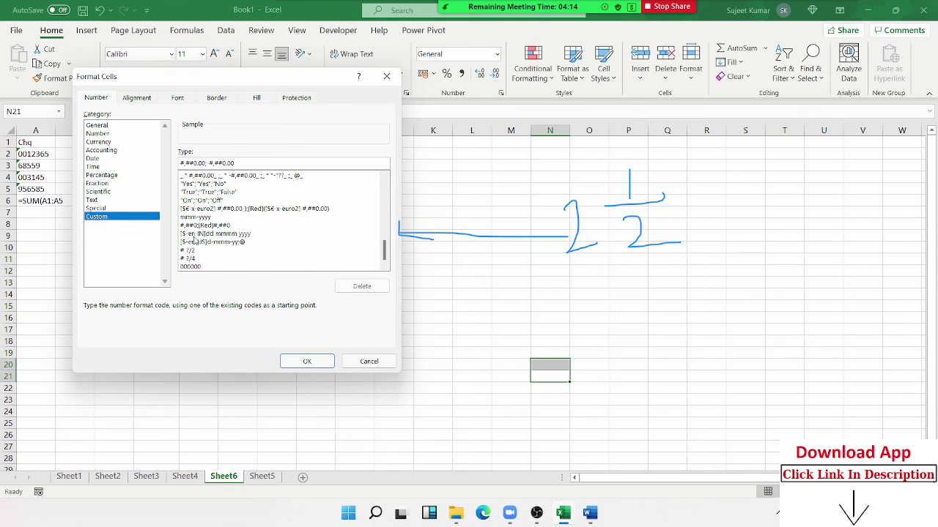
scroll(189, 202, up, 6)
scroll(189, 202, up, 4)
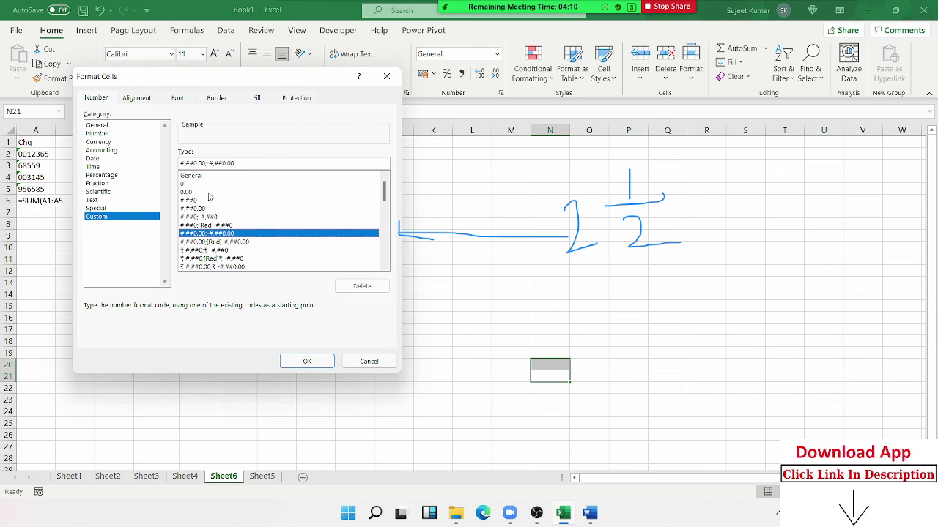
Close Format Cells without changes and reopen it on the Custom category
key(Escape)
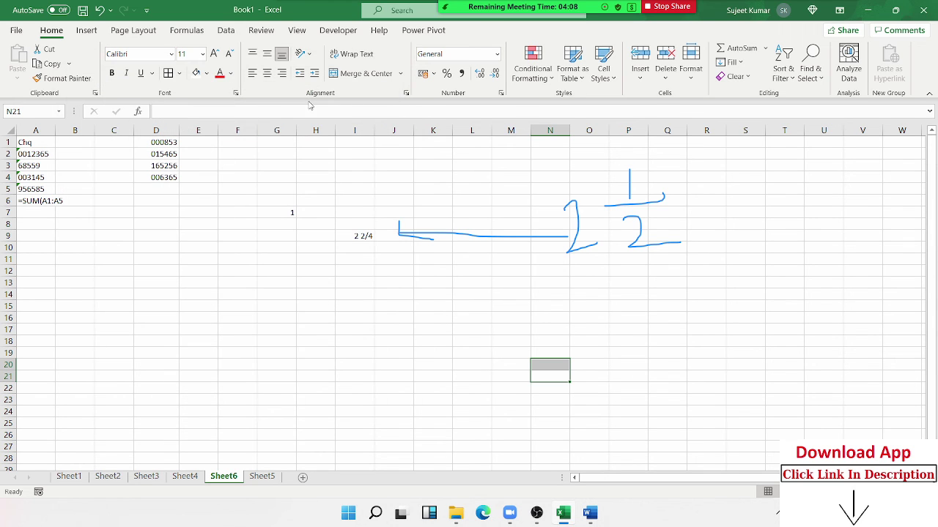
click(501, 92)
click(107, 218)
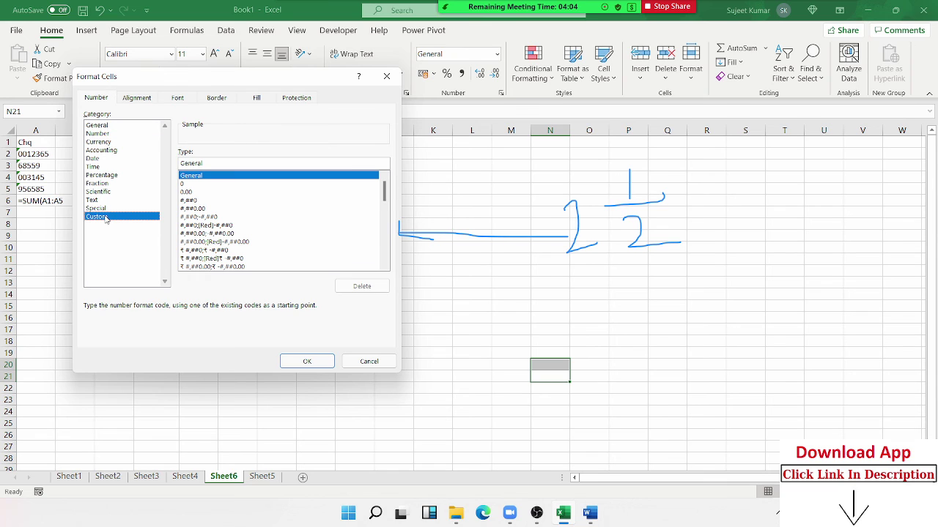